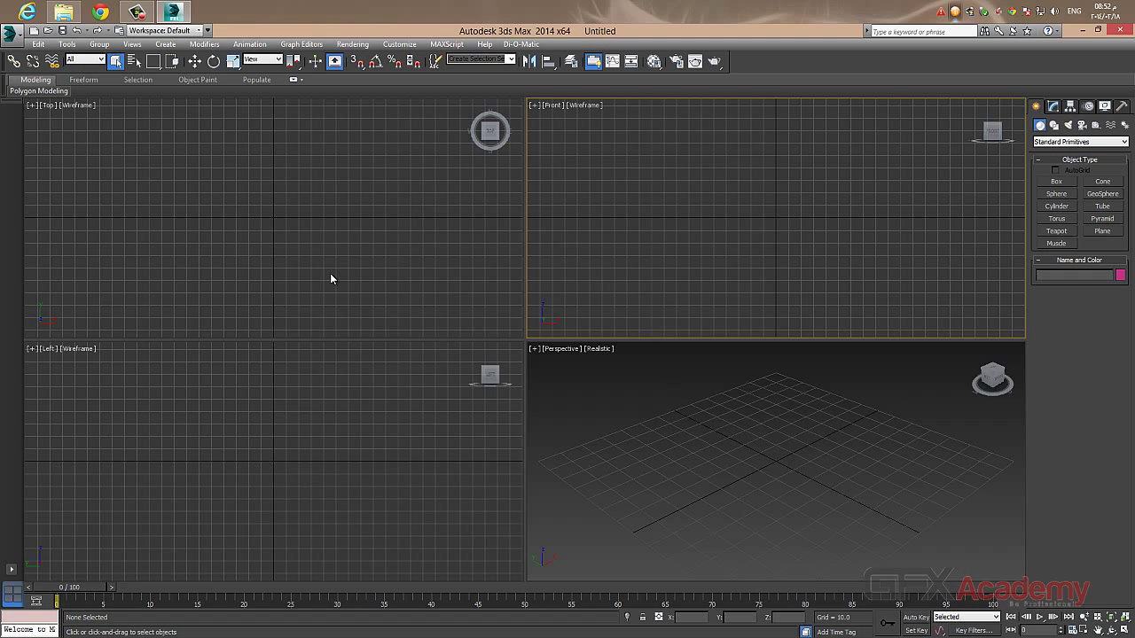
Scrub the time slider to frame 2 and through to frame 100, then step through frames 7–9
mouse_move(92, 592)
mouse_down()
mouse_move(708, 591)
mouse_move(58, 586)
mouse_up()
mouse_move(72, 592)
mouse_down()
mouse_move(1005, 593)
mouse_move(51, 592)
mouse_up()
click(112, 588)
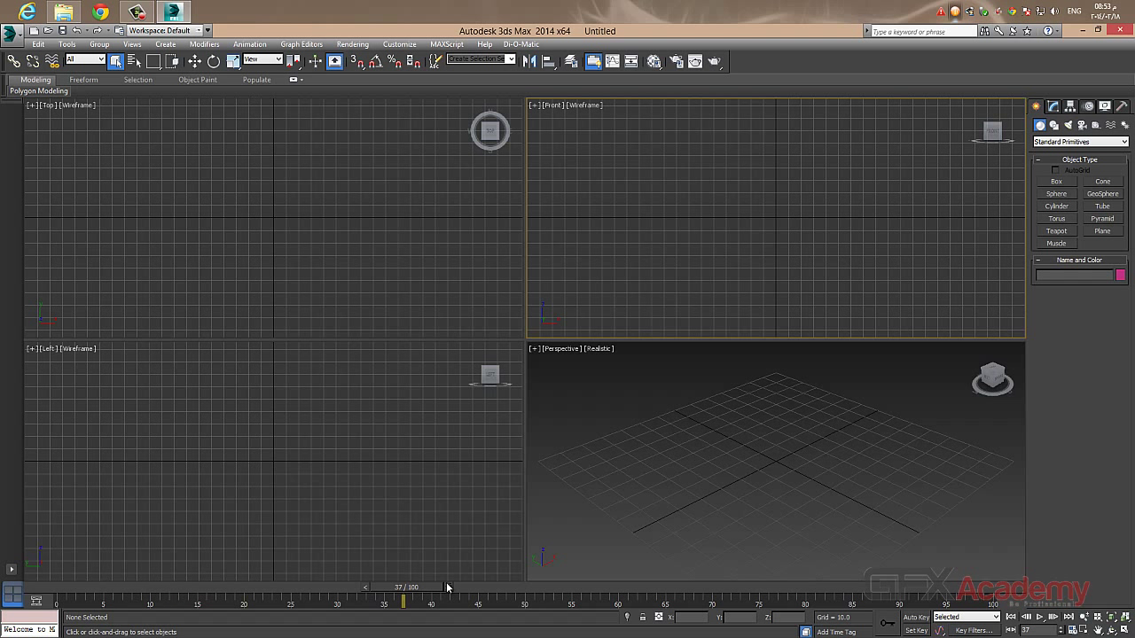
drag(430, 592, 174, 590)
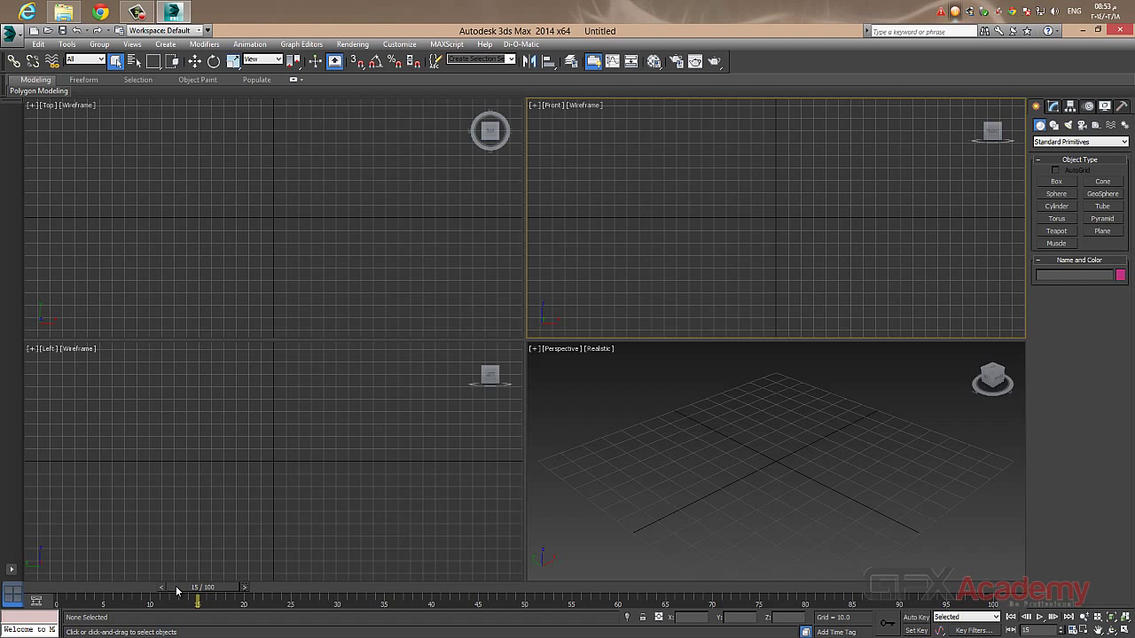
click(185, 588)
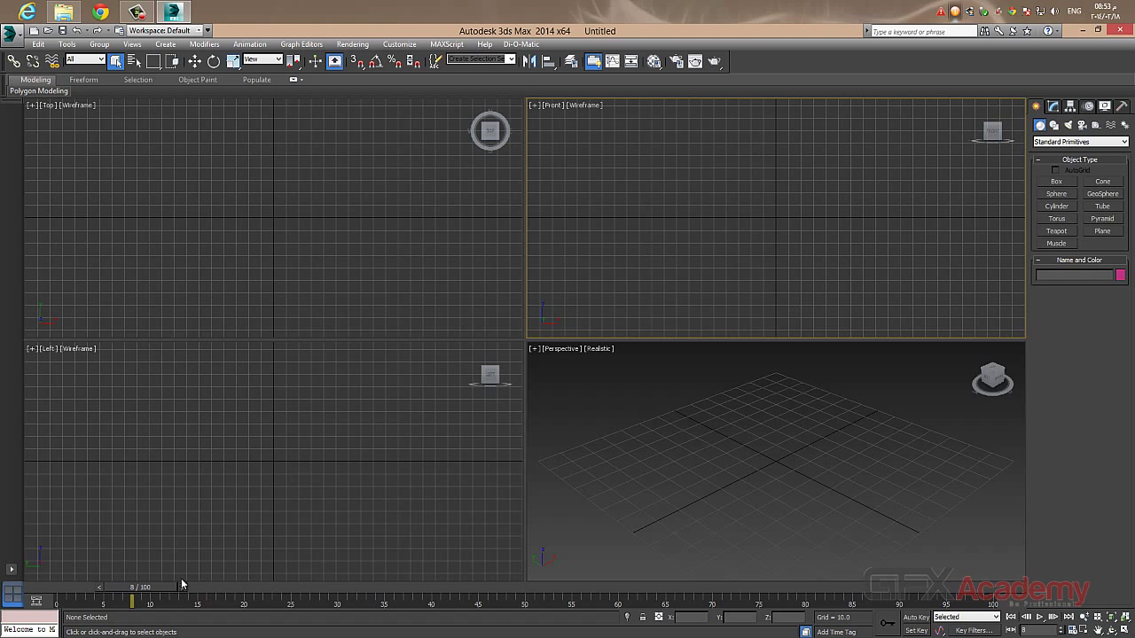
click(184, 578)
click(185, 588)
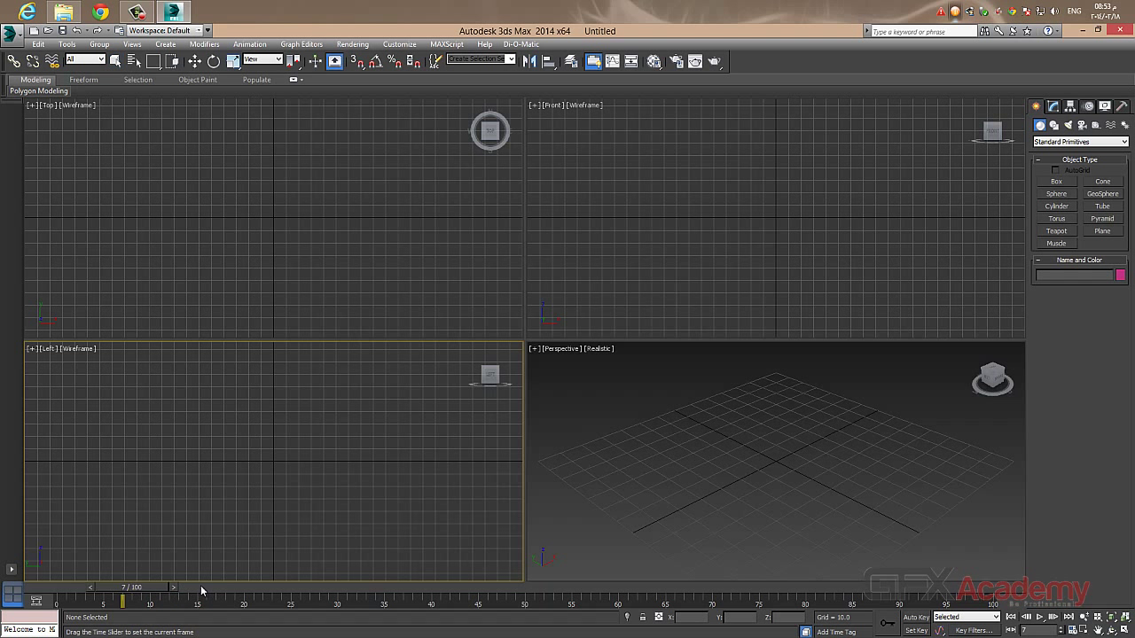
Return to frame 0 and sweep the whole 0–100 animation back and forth in select mode
drag(185, 588, 98, 588)
key(q)
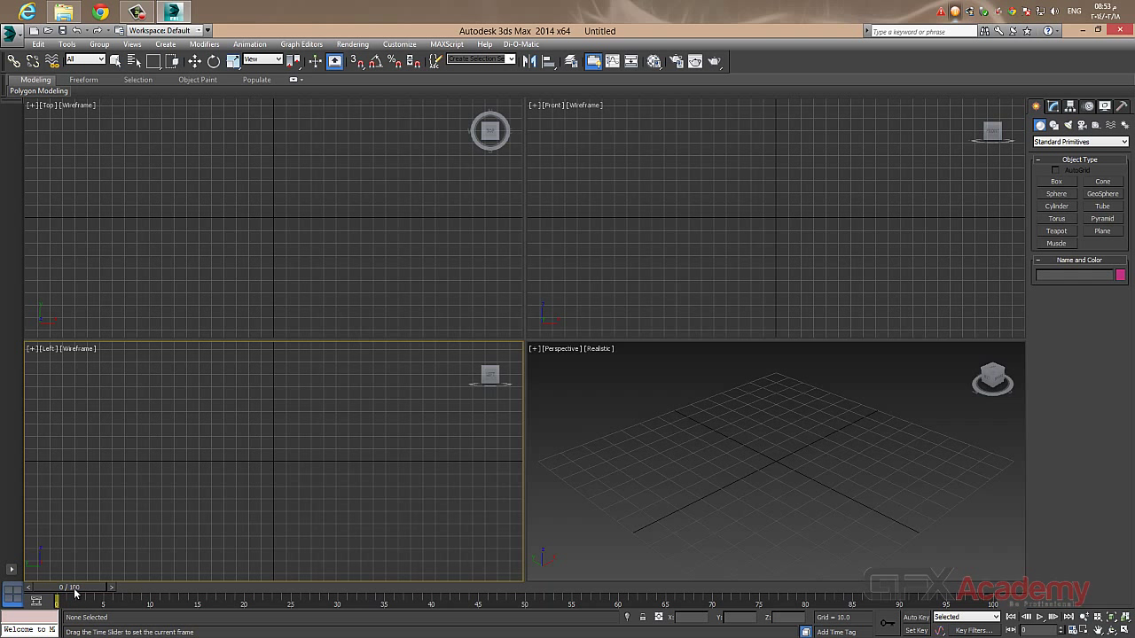
drag(75, 592, 121, 591)
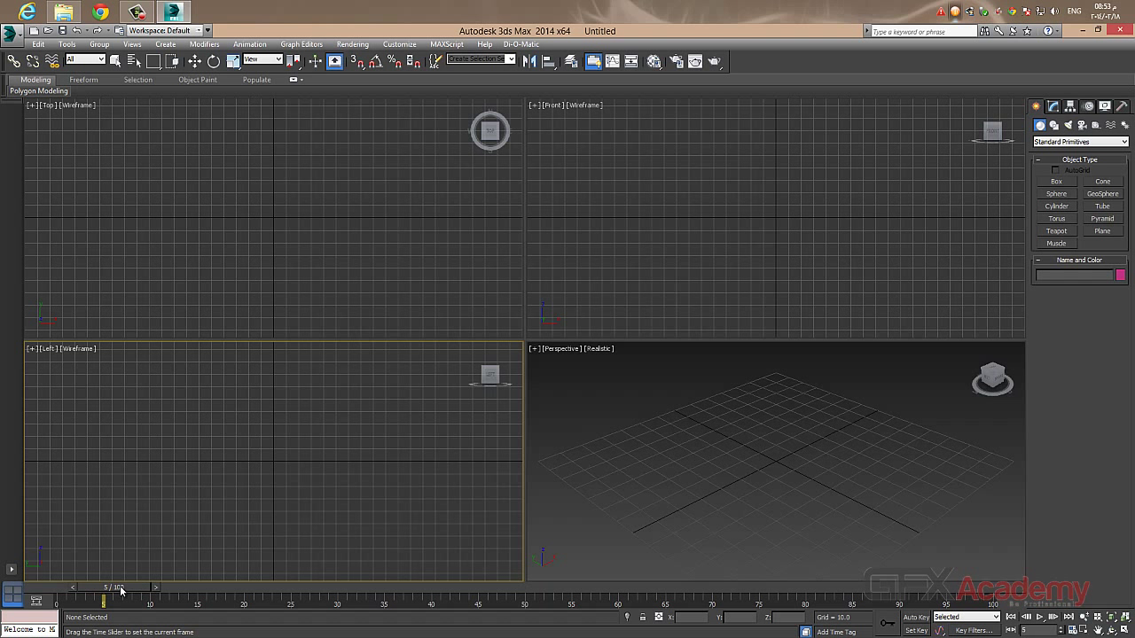
drag(361, 594, 57, 590)
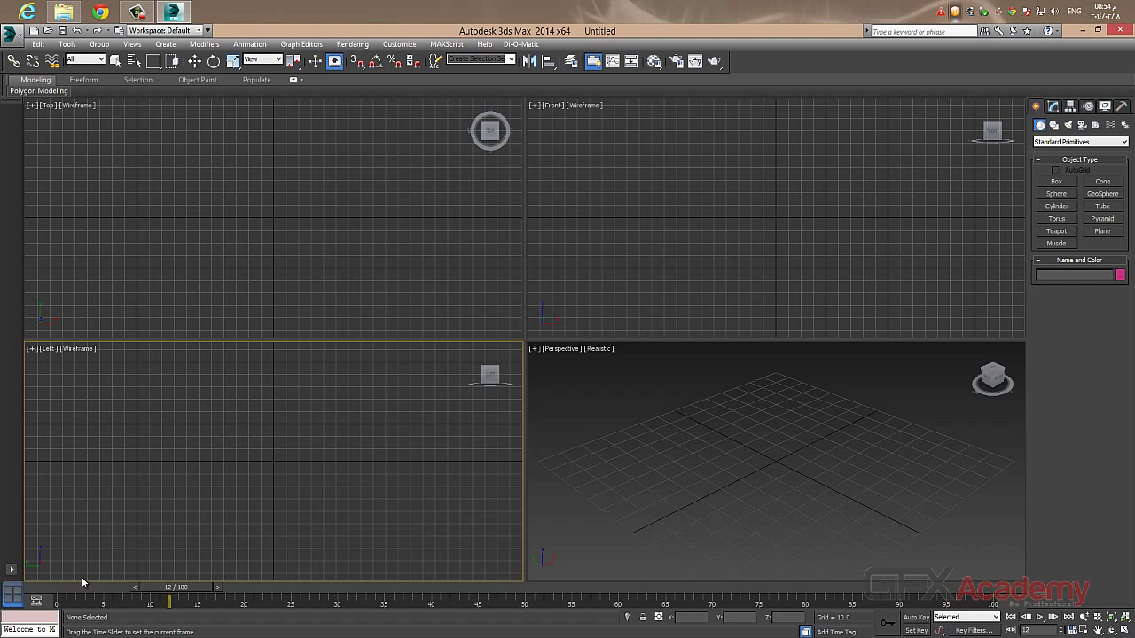
key(q)
click(1080, 631)
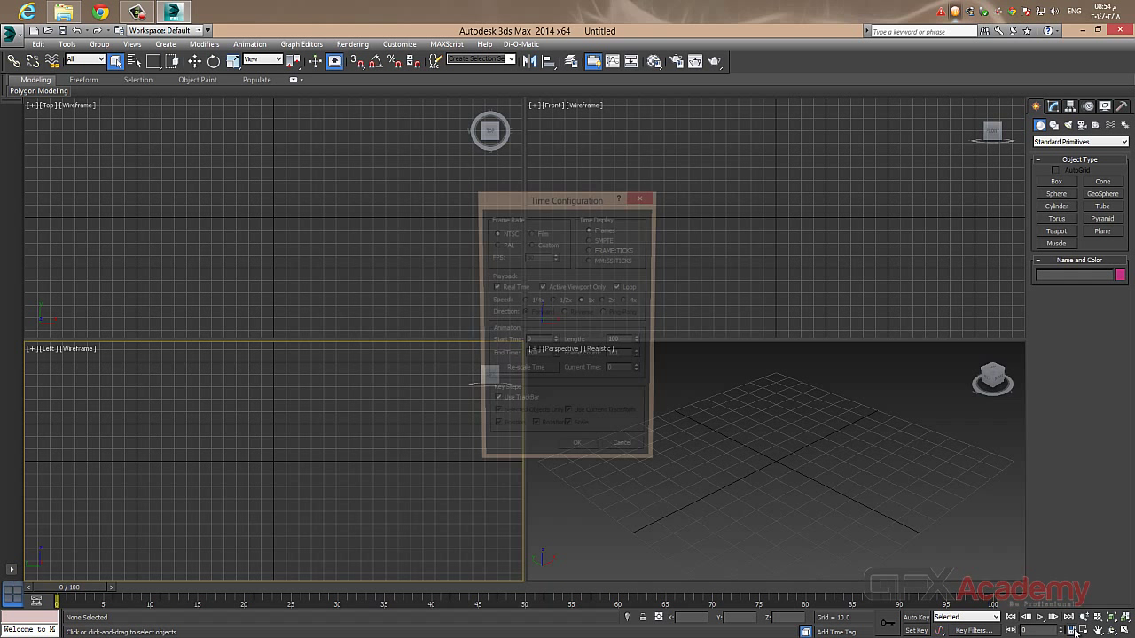
click(577, 454)
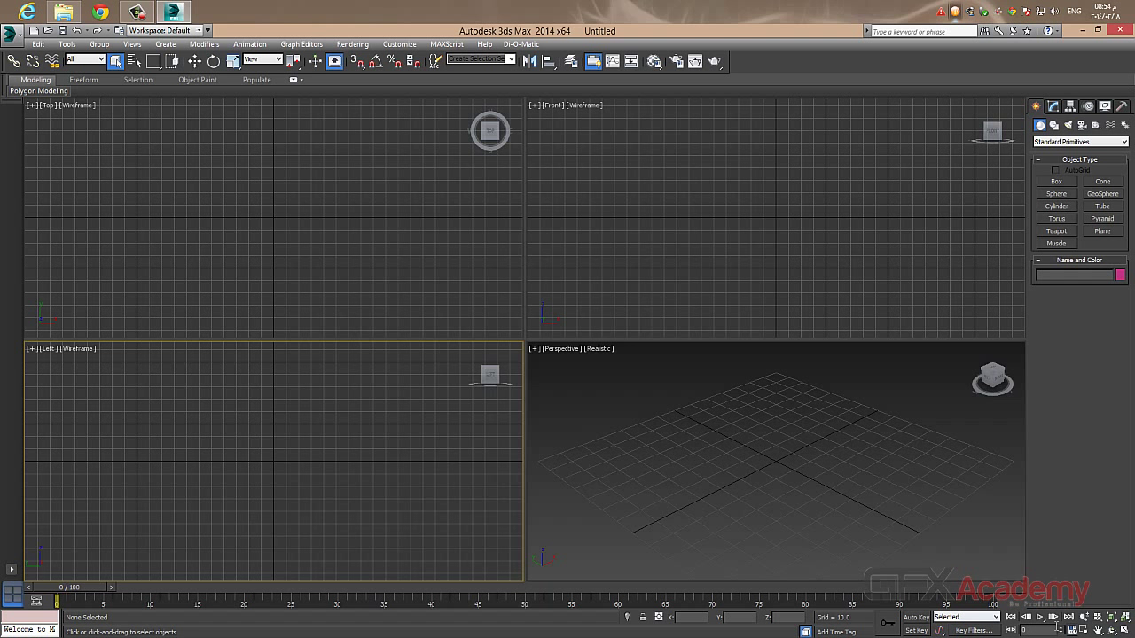
click(1071, 631)
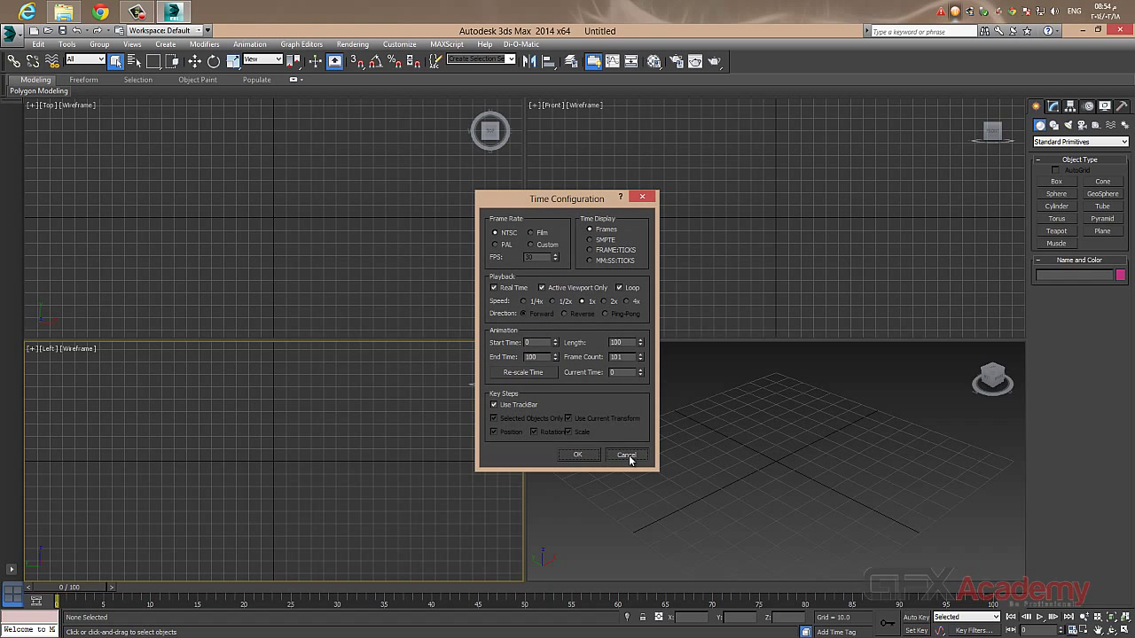
click(626, 456)
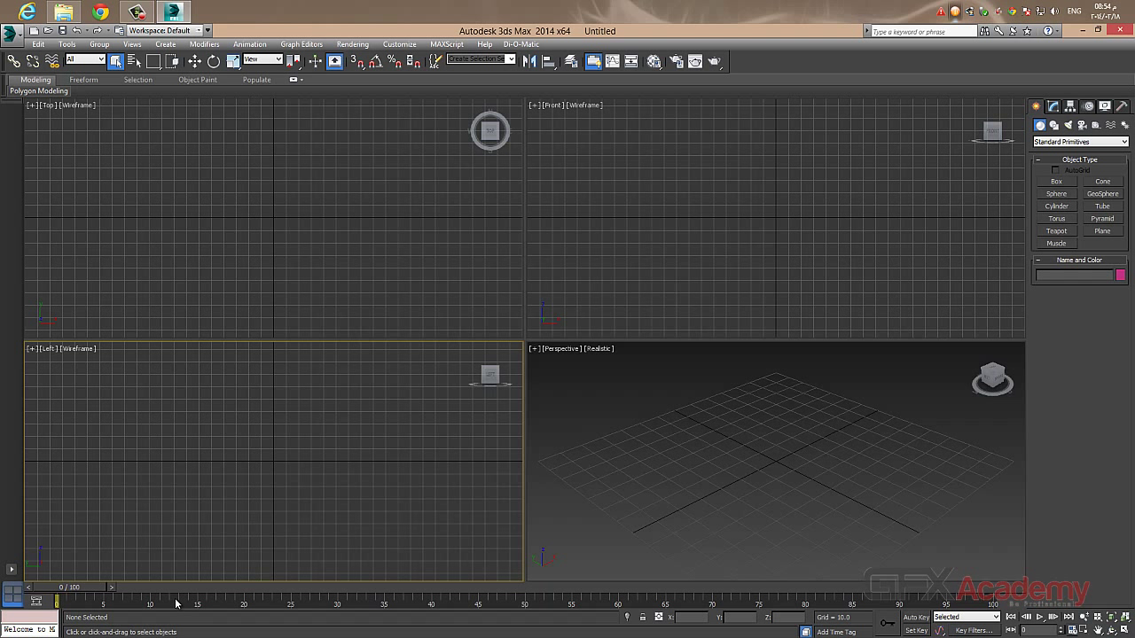
mouse_move(96, 607)
ctrl+alt+mouse_down()
mouse_move(386, 604)
mouse_move(192, 600)
mouse_move(383, 604)
mouse_move(223, 605)
ctrl+alt+mouse_up()
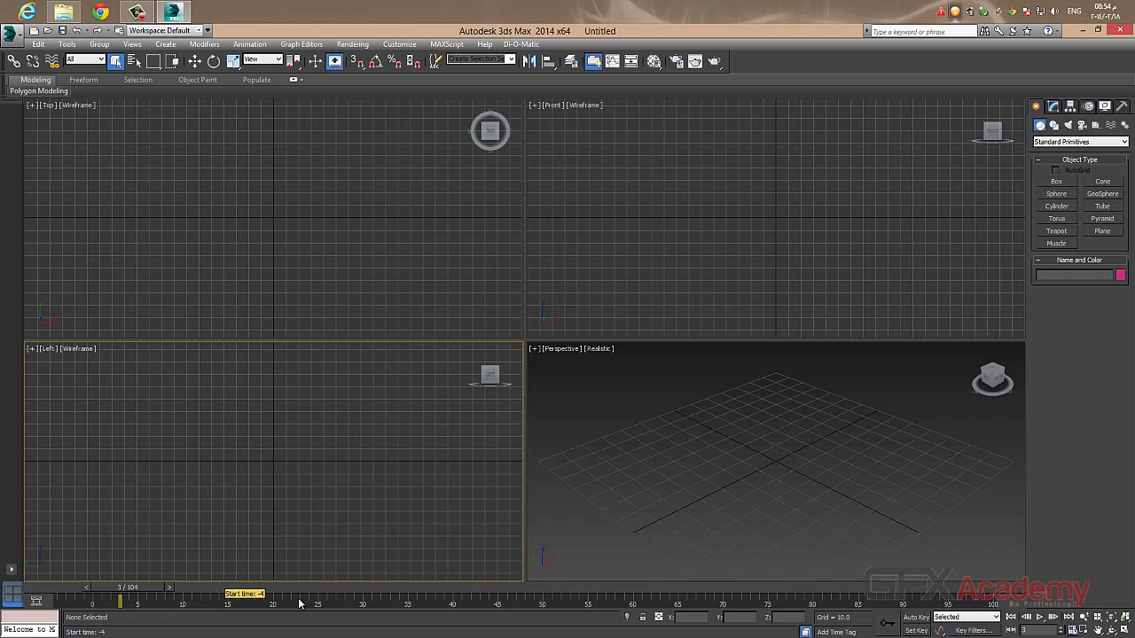
mouse_move(223, 605)
ctrl+alt+mouse_down()
mouse_move(313, 604)
mouse_move(229, 594)
mouse_move(147, 605)
ctrl+alt+mouse_up()
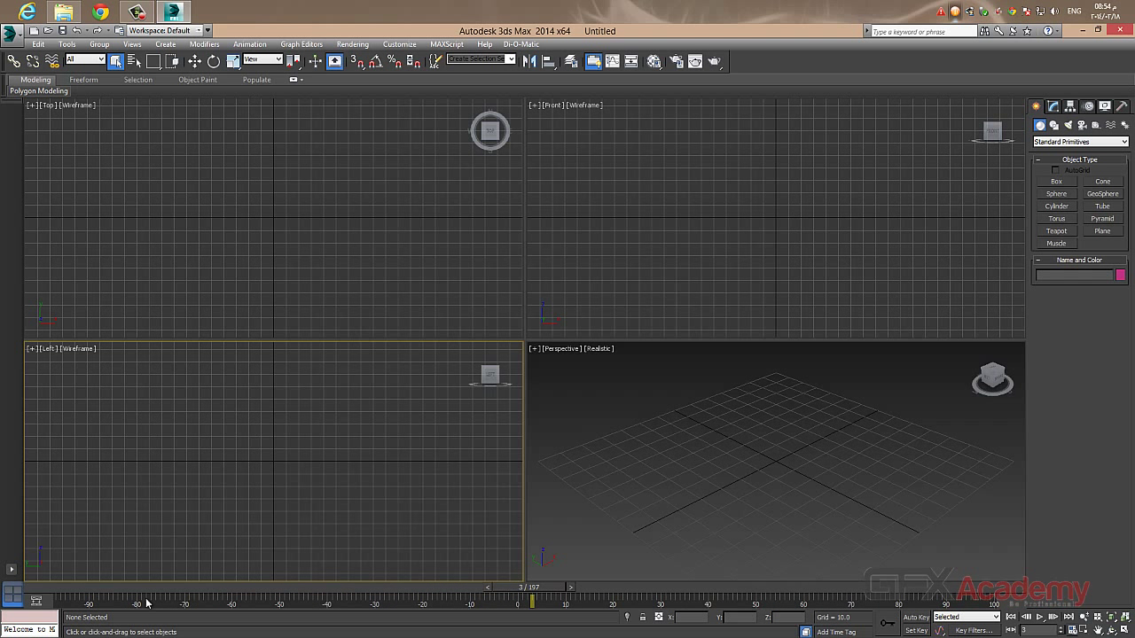
ctrl+alt+drag(228, 602, 759, 606)
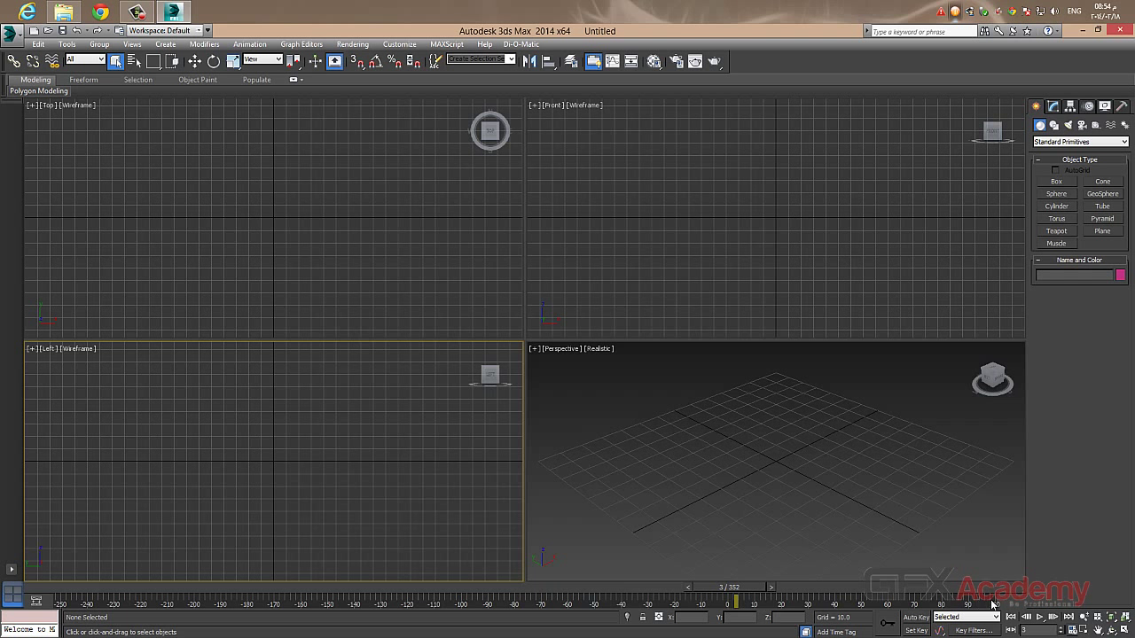
ctrl+alt+drag(993, 604, 341, 607)
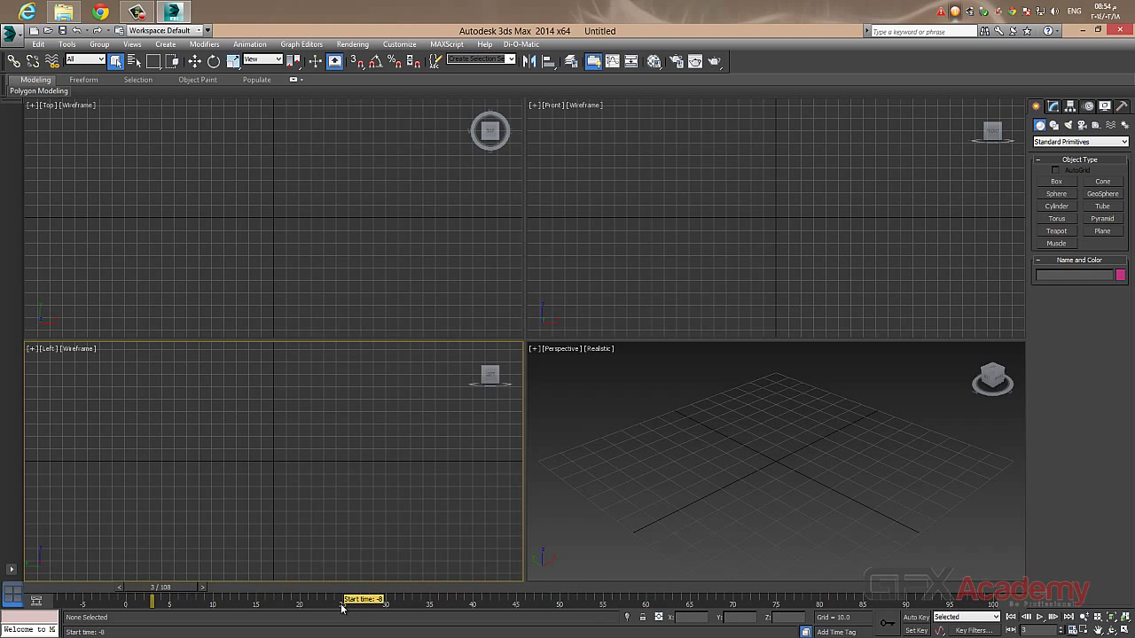
mouse_move(341, 607)
ctrl+alt+mouse_down()
mouse_move(130, 584)
mouse_move(84, 590)
ctrl+alt+mouse_up()
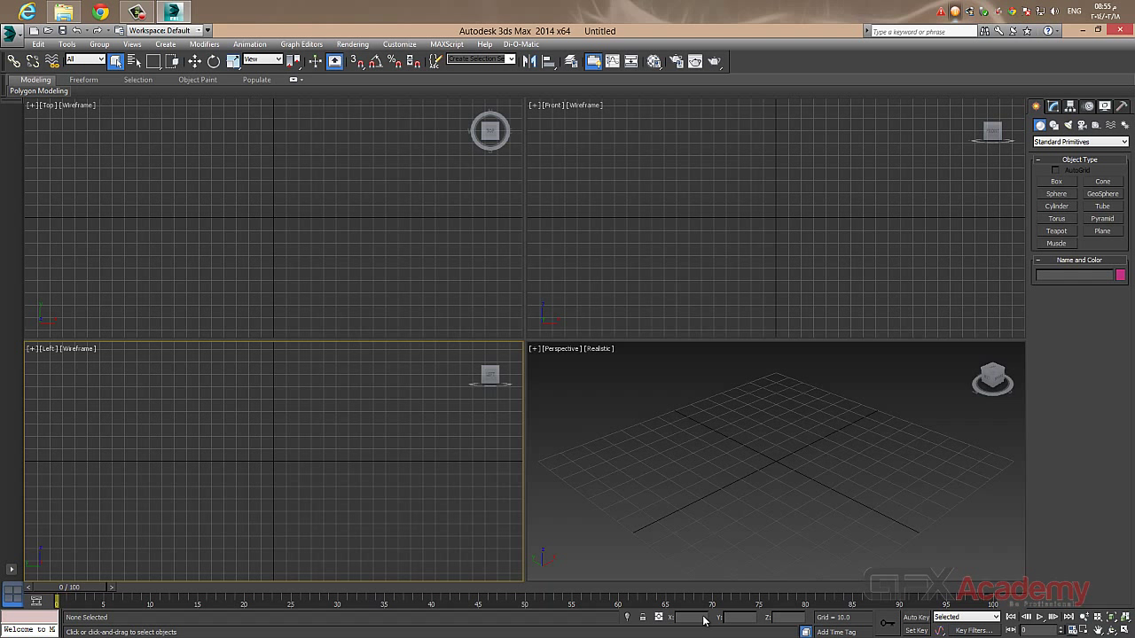
Test dragging the animation end time to 109, 961 and 241, then bring it back near 100
mouse_move(805, 610)
ctrl+alt+right_down()
mouse_move(657, 610)
mouse_move(836, 600)
mouse_move(562, 600)
ctrl+alt+right_up()
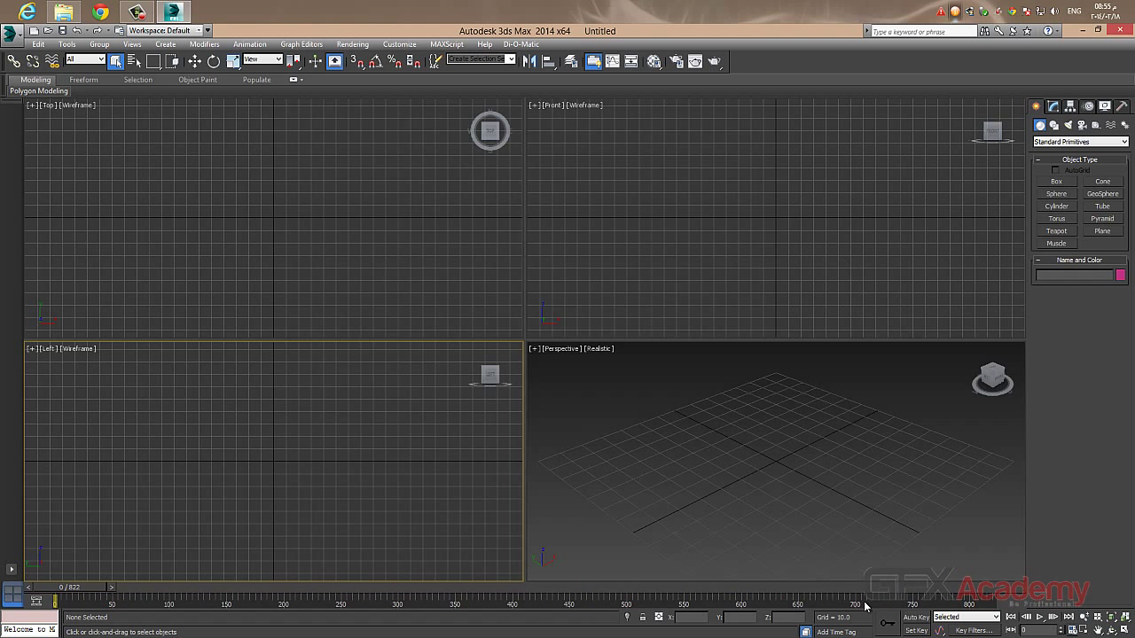
ctrl+alt+right_drag(869, 606, 660, 610)
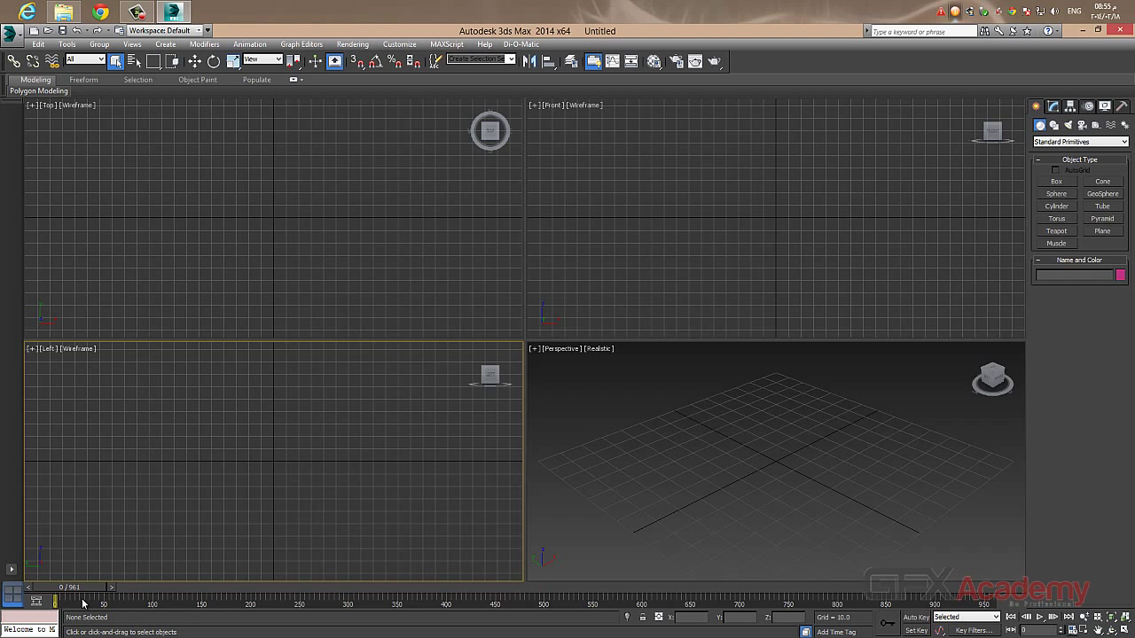
ctrl+alt+right_drag(89, 604, 961, 600)
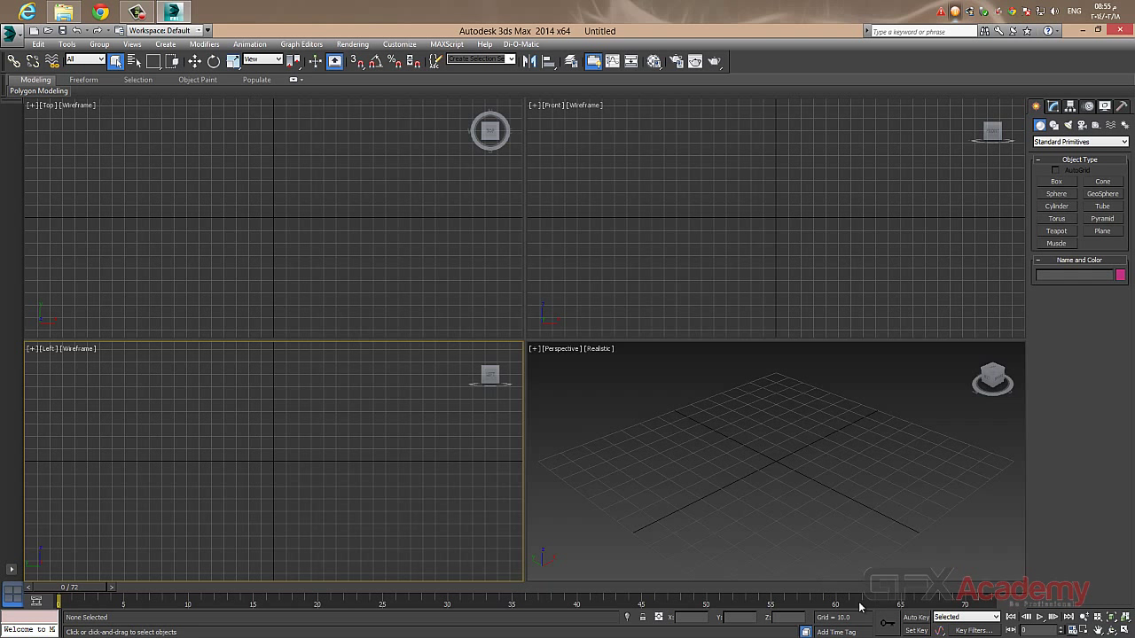
ctrl+alt+right_drag(859, 607, 946, 606)
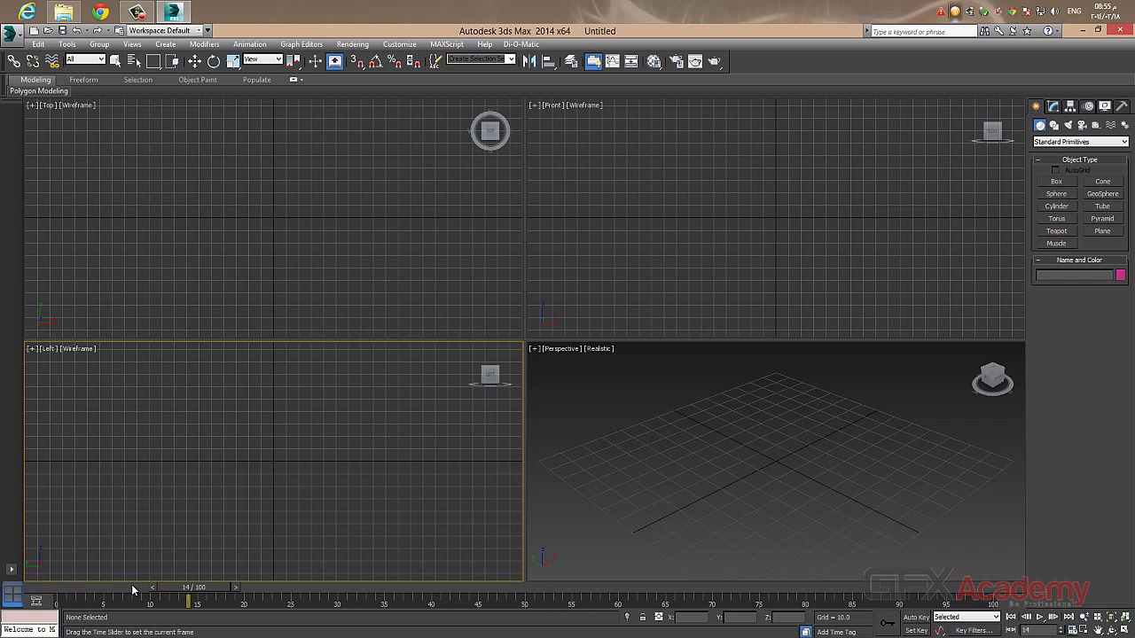
Slide the frame range through -49–51 and 56–156 to 100–200, then scrub to frame 116
mouse_move(100, 591)
mouse_down()
mouse_move(117, 592)
mouse_move(64, 589)
mouse_up()
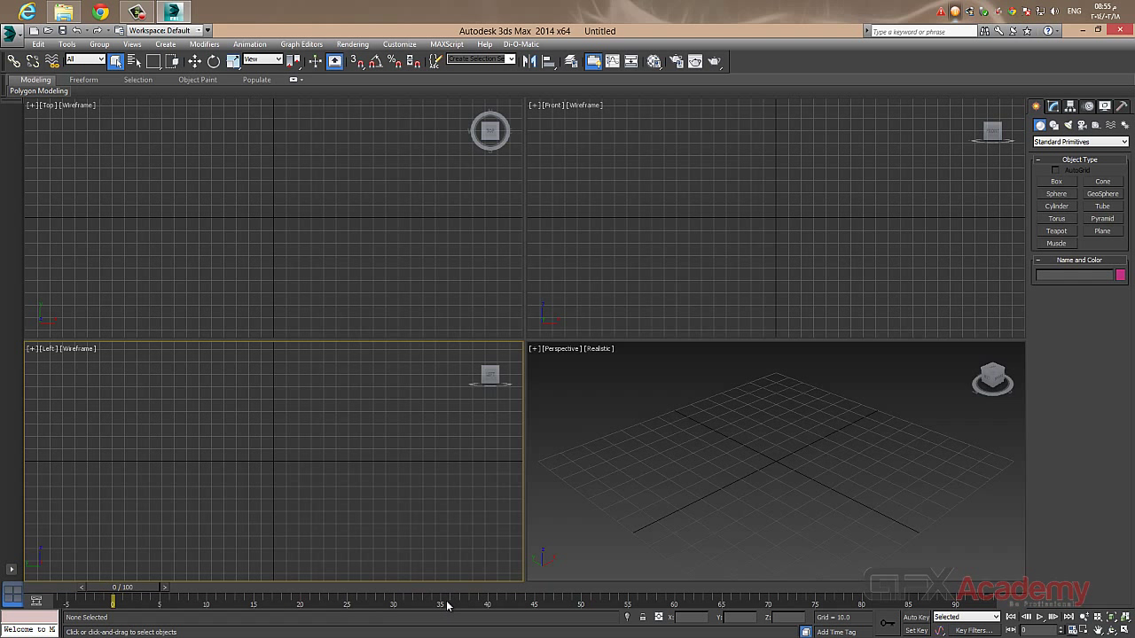
mouse_move(417, 603)
ctrl+alt+middle_down()
mouse_move(876, 602)
mouse_move(341, 615)
ctrl+alt+middle_up()
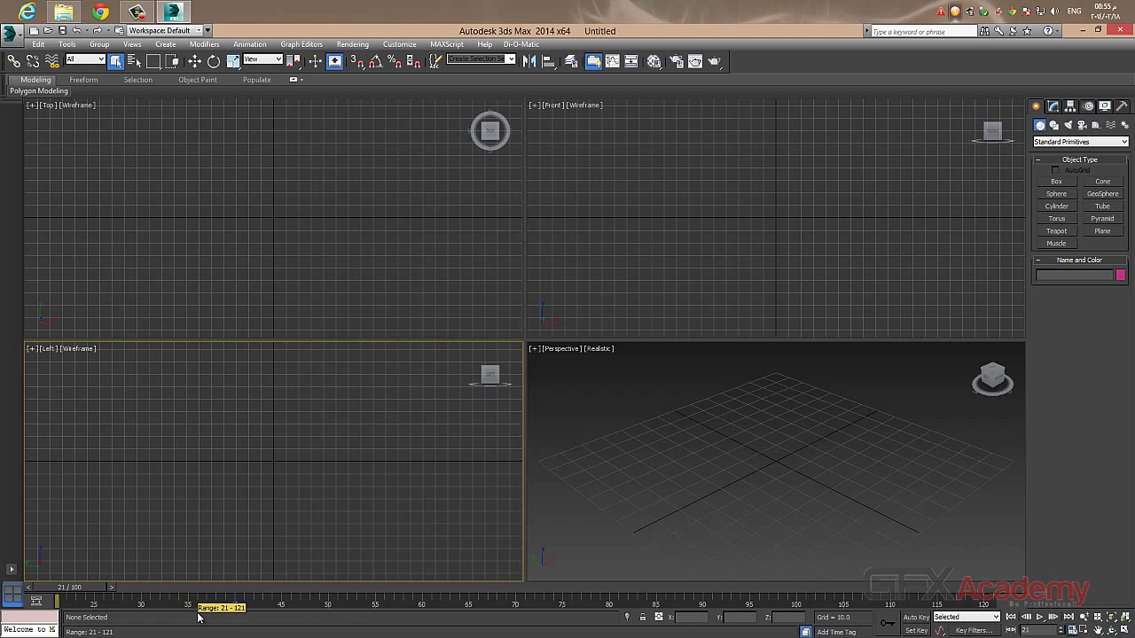
mouse_move(230, 606)
ctrl+alt+middle_down()
mouse_move(627, 612)
mouse_move(498, 612)
ctrl+alt+middle_up()
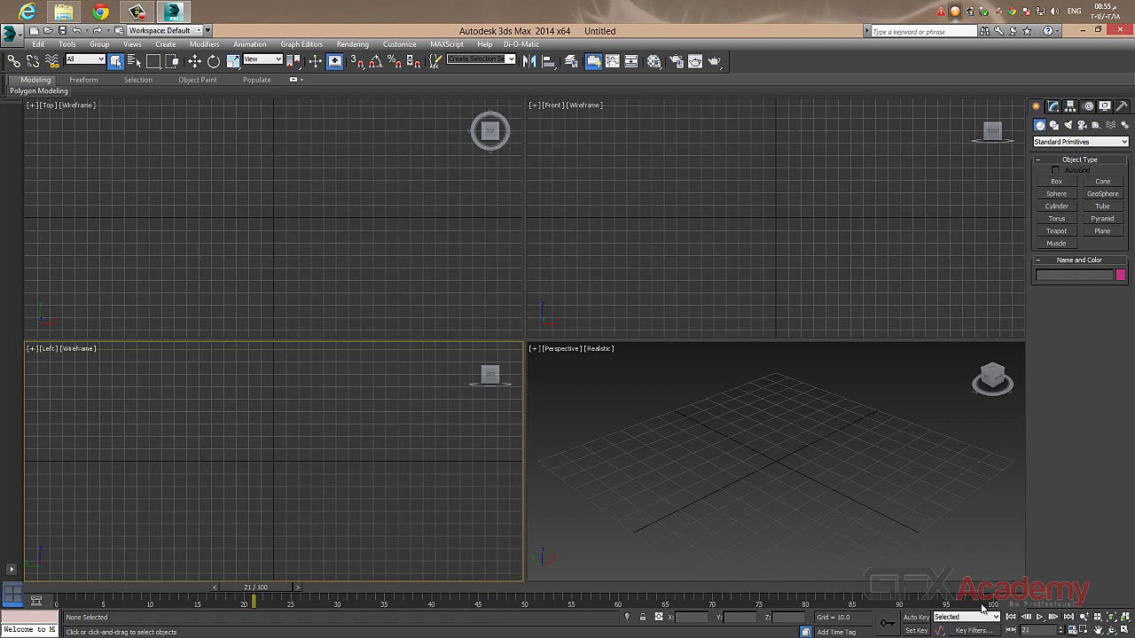
ctrl+alt+middle_drag(982, 607, 344, 610)
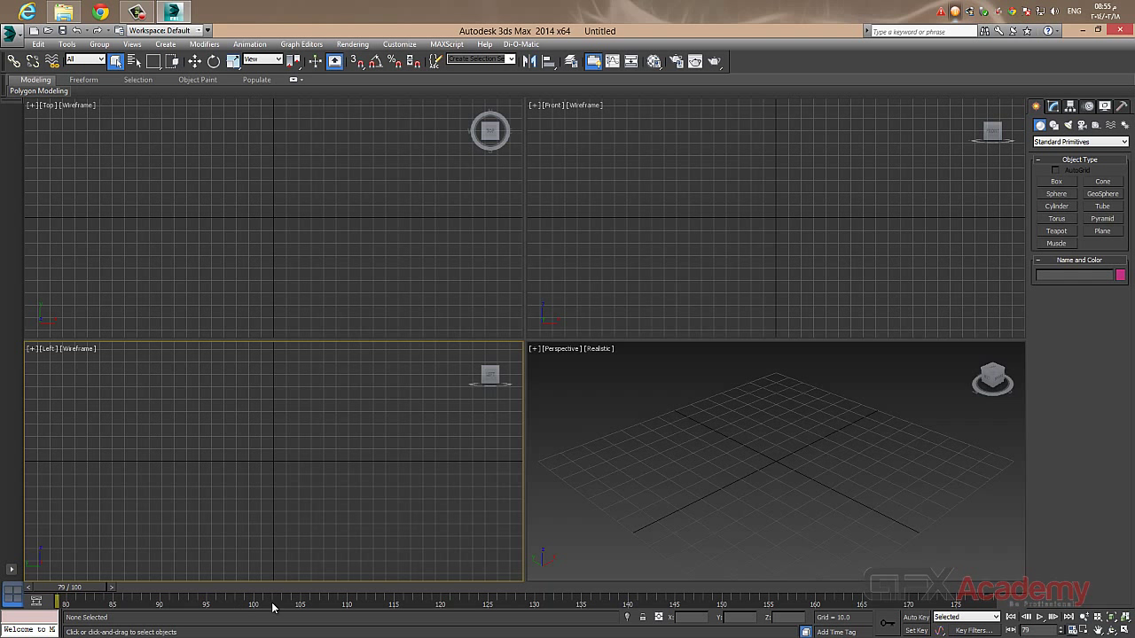
ctrl+alt+middle_drag(329, 603, 25, 601)
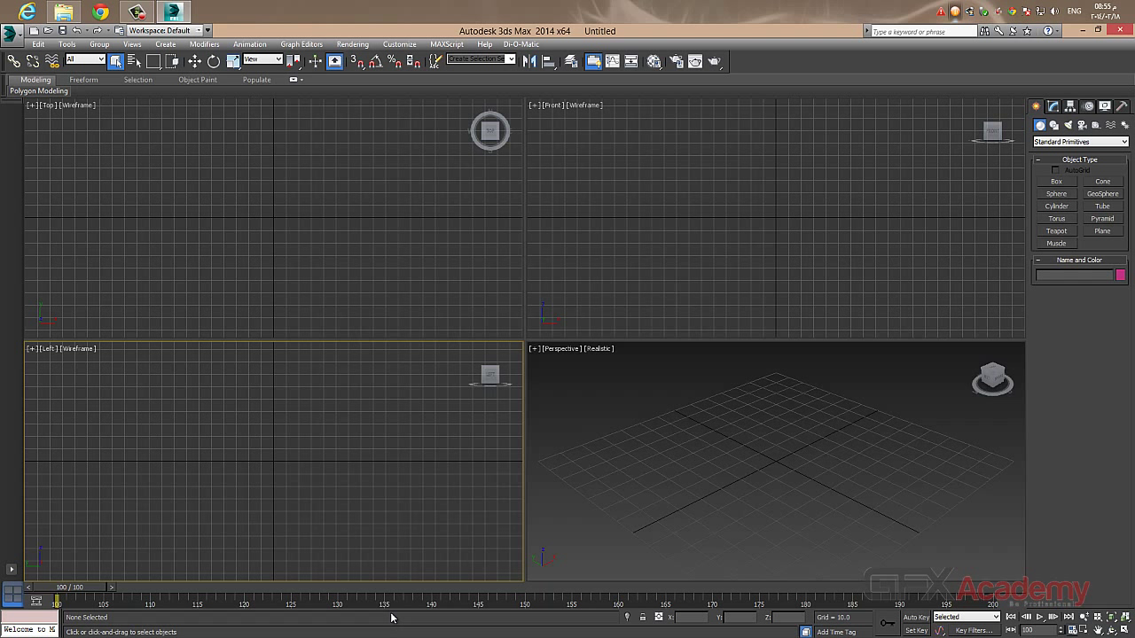
drag(97, 589, 237, 594)
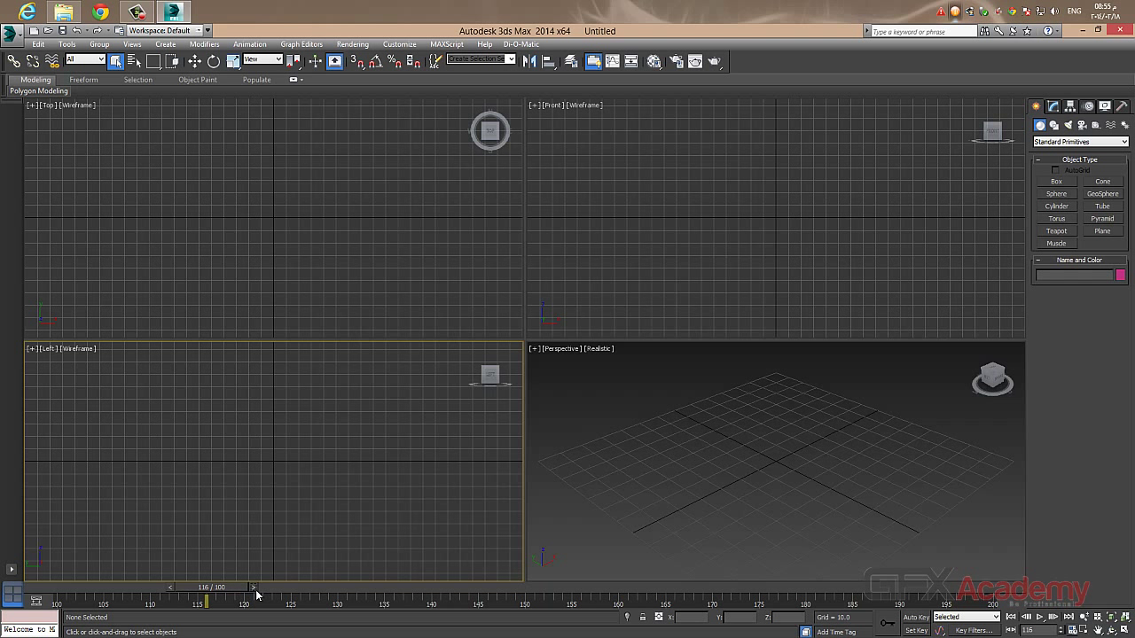
Check frames 120, 108 and 200, then enter 100 as the current frame
key(period)
key(period)
key(period)
key(period)
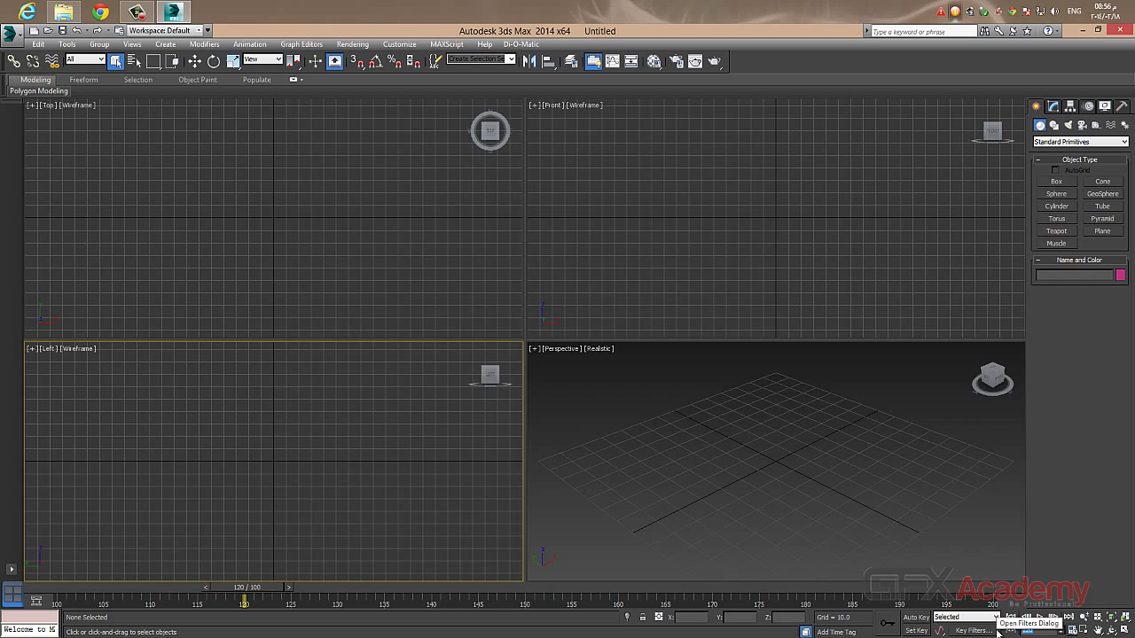
key(Home)
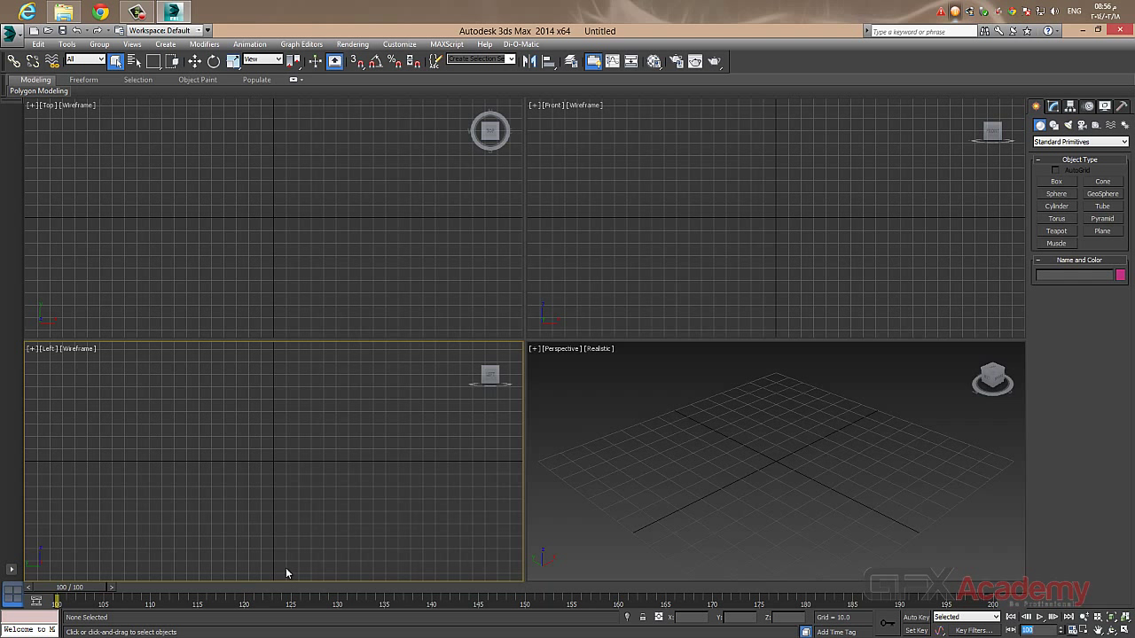
click(1026, 631)
drag(85, 587, 142, 587)
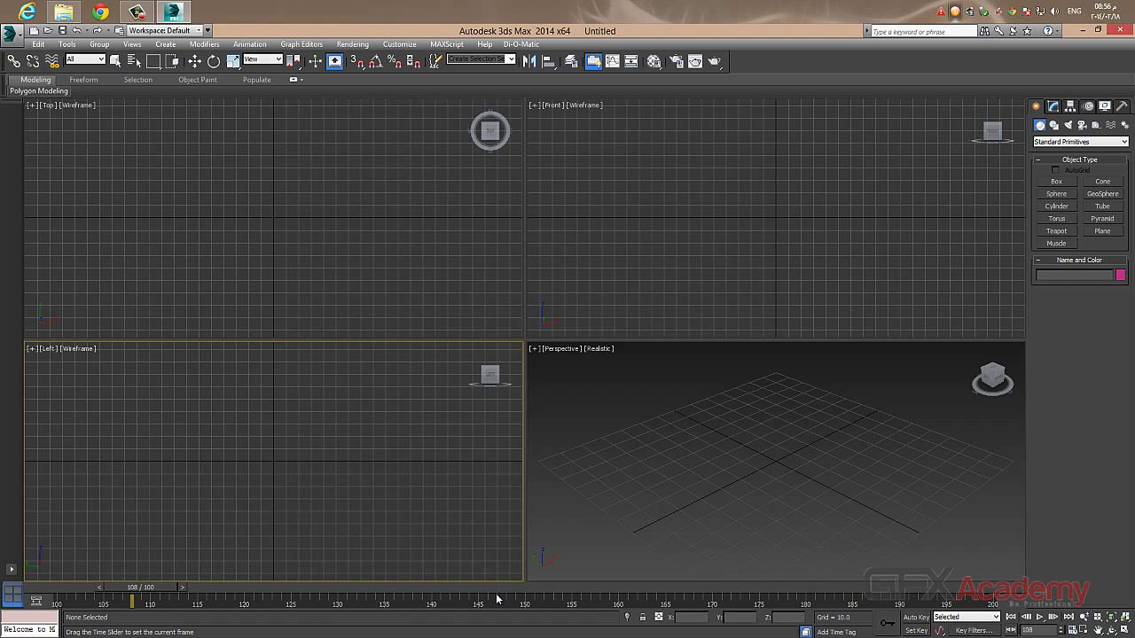
drag(497, 599, 1002, 606)
double_click(1028, 630)
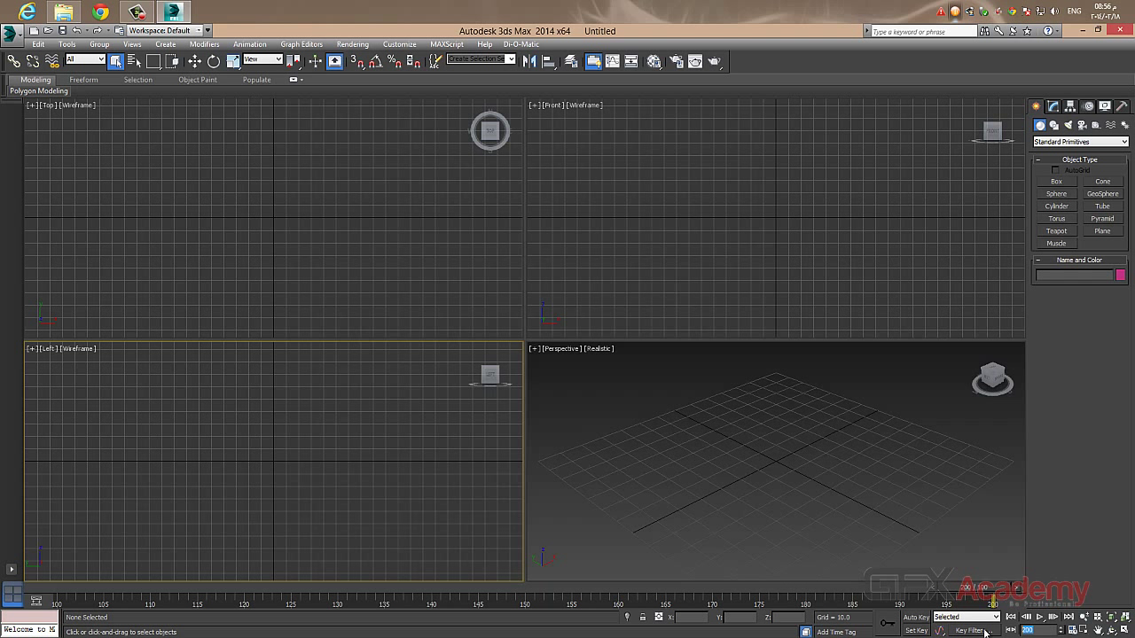
text(100)
key(Return)
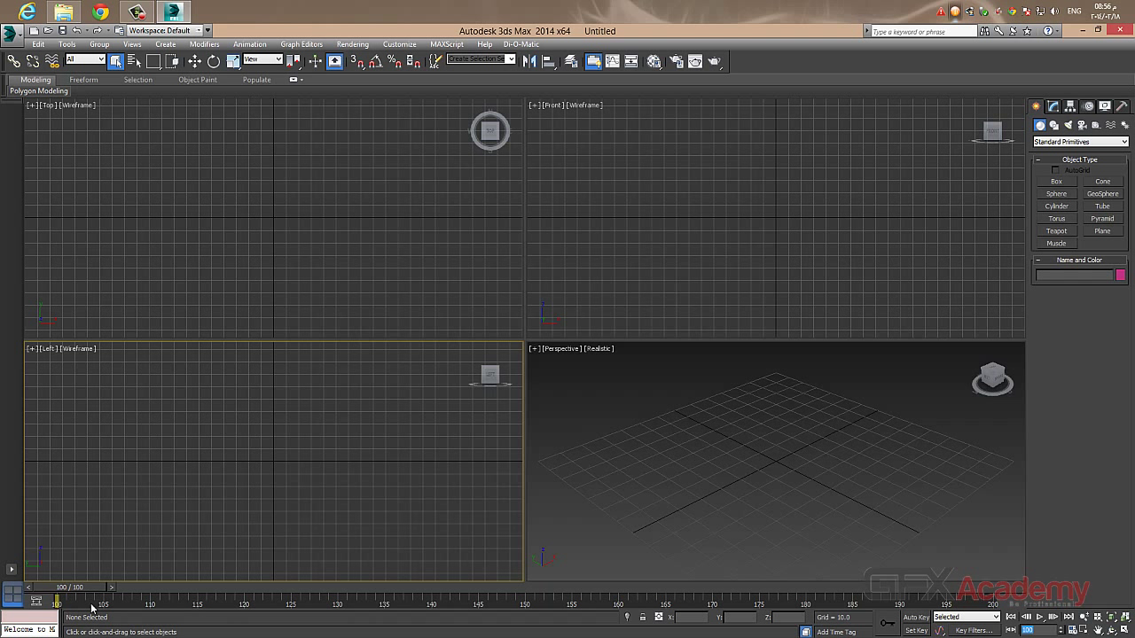
Extend the range start to frame 0, check frames 200, 50 and 150, then return to frame 0
ctrl+alt+drag(63, 604, 242, 587)
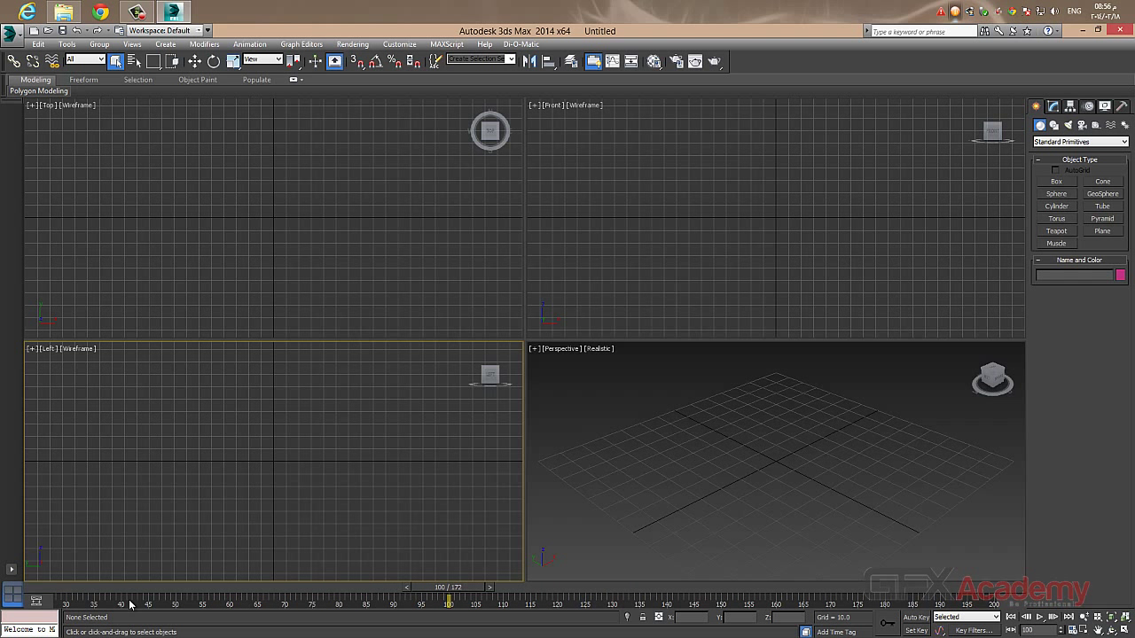
ctrl+alt+drag(130, 605, 260, 600)
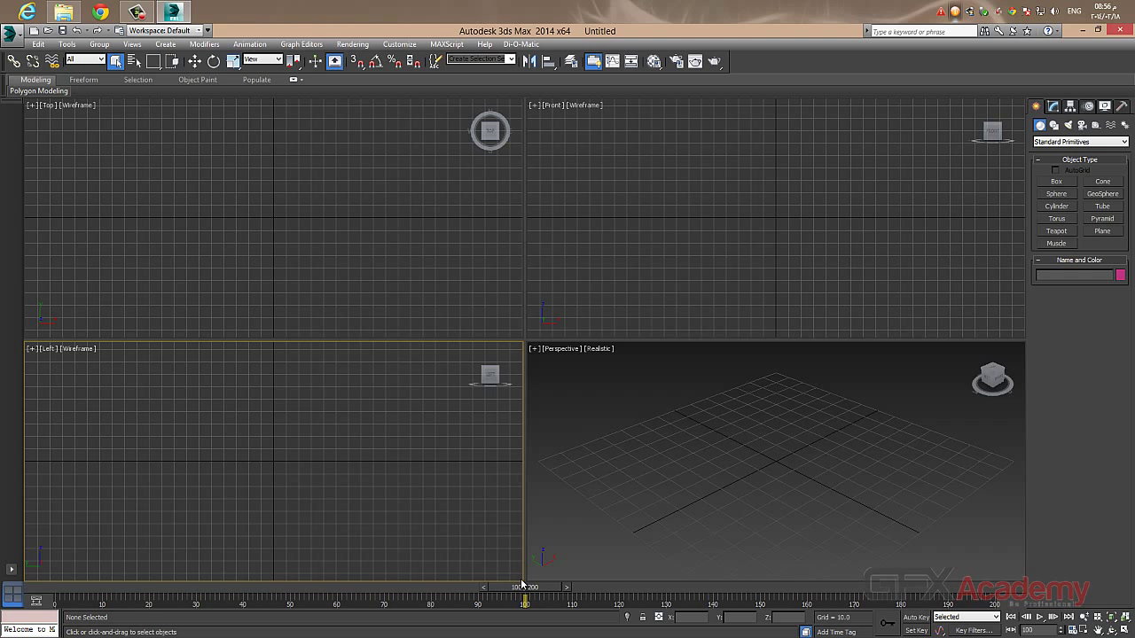
drag(577, 594, 1002, 588)
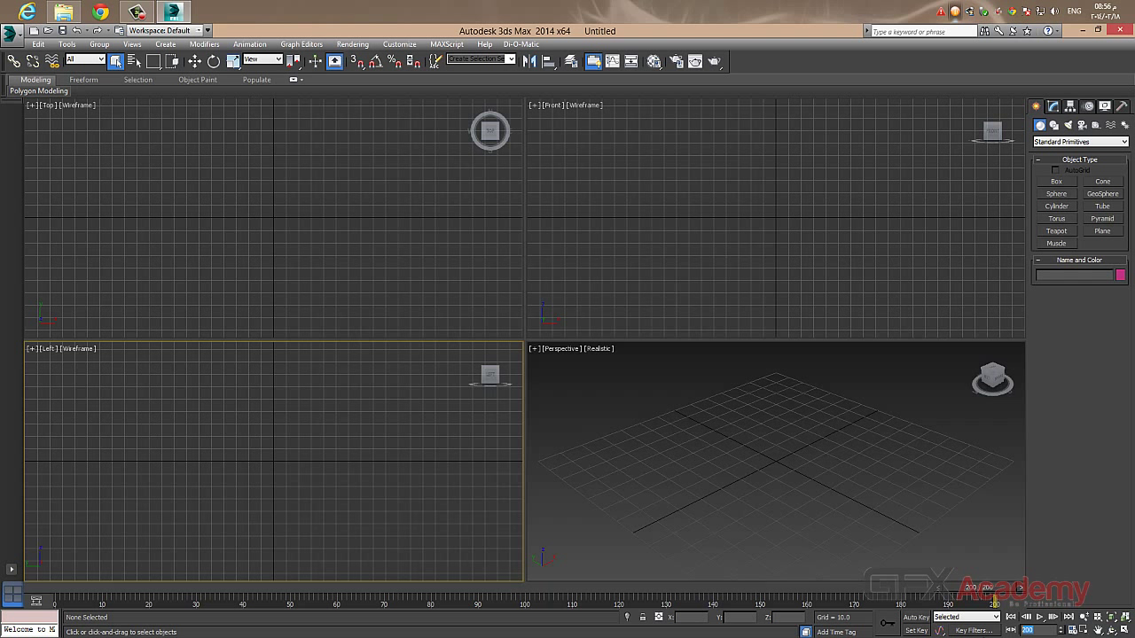
key(Home)
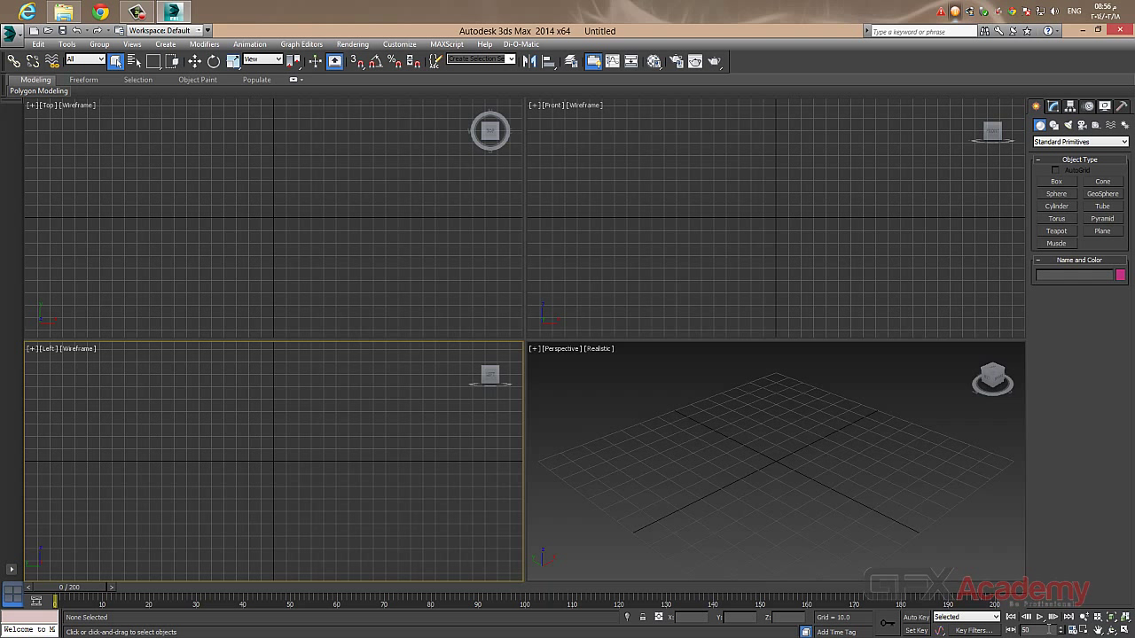
key(Return)
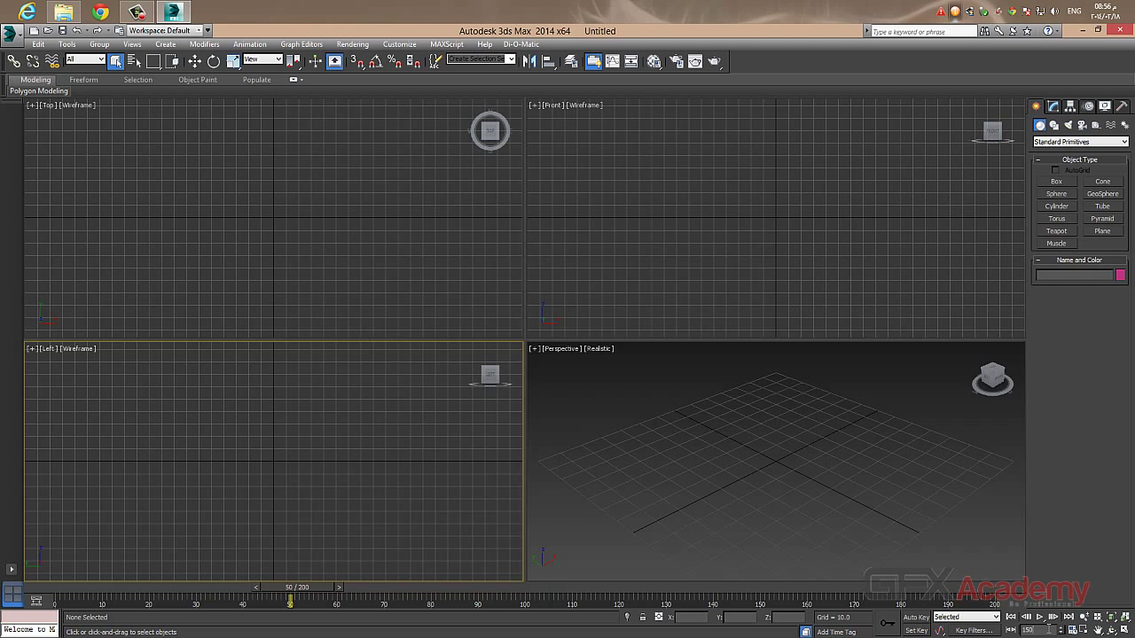
key(Return)
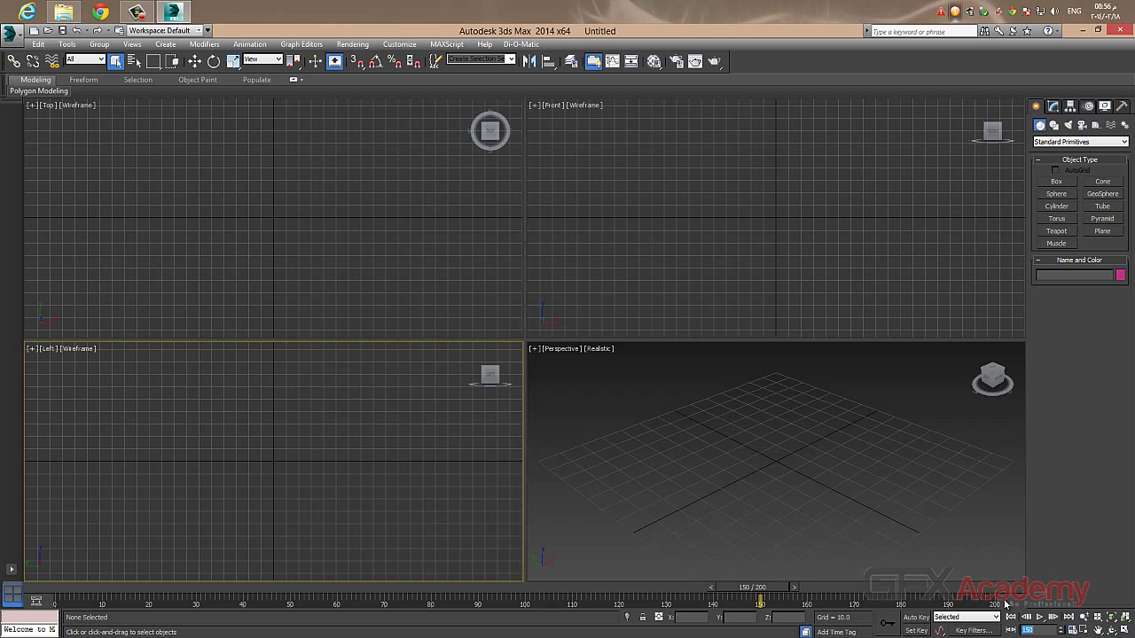
drag(760, 592, 84, 592)
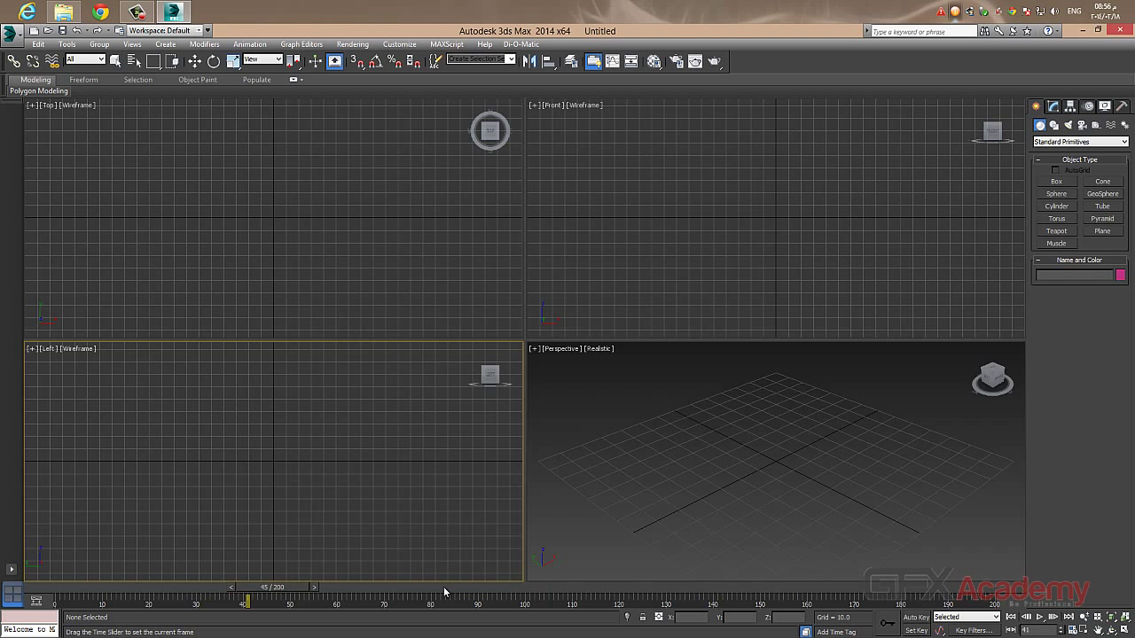
Toggle the track bar's Show Frame Numbers off and on, then enable Show Selection Range
right_click(206, 601)
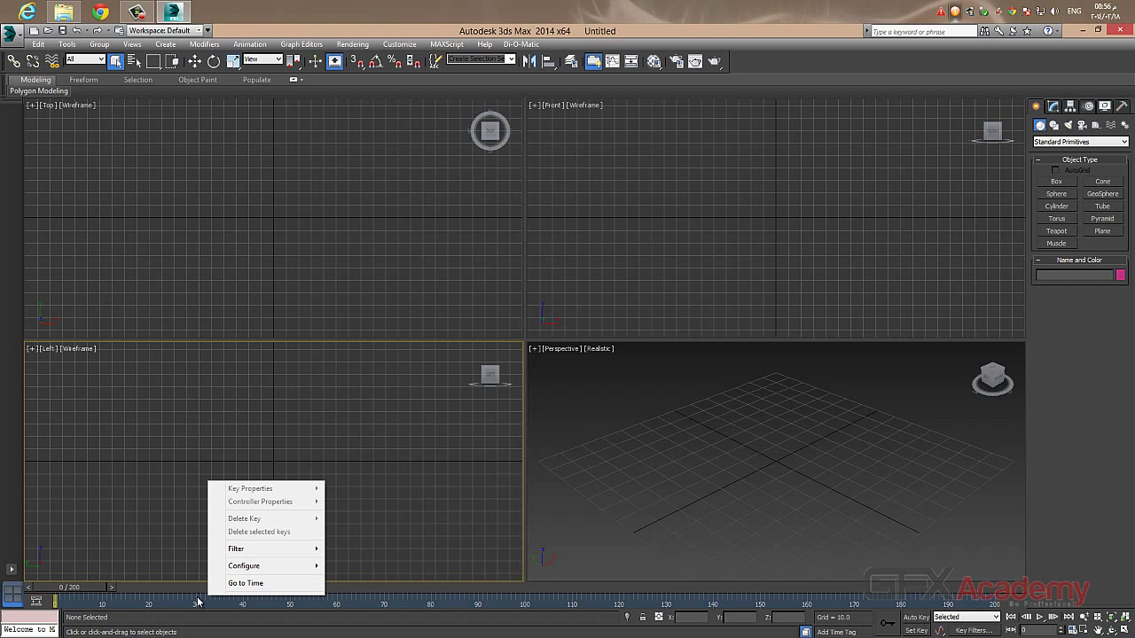
click(269, 604)
right_click(260, 604)
click(248, 599)
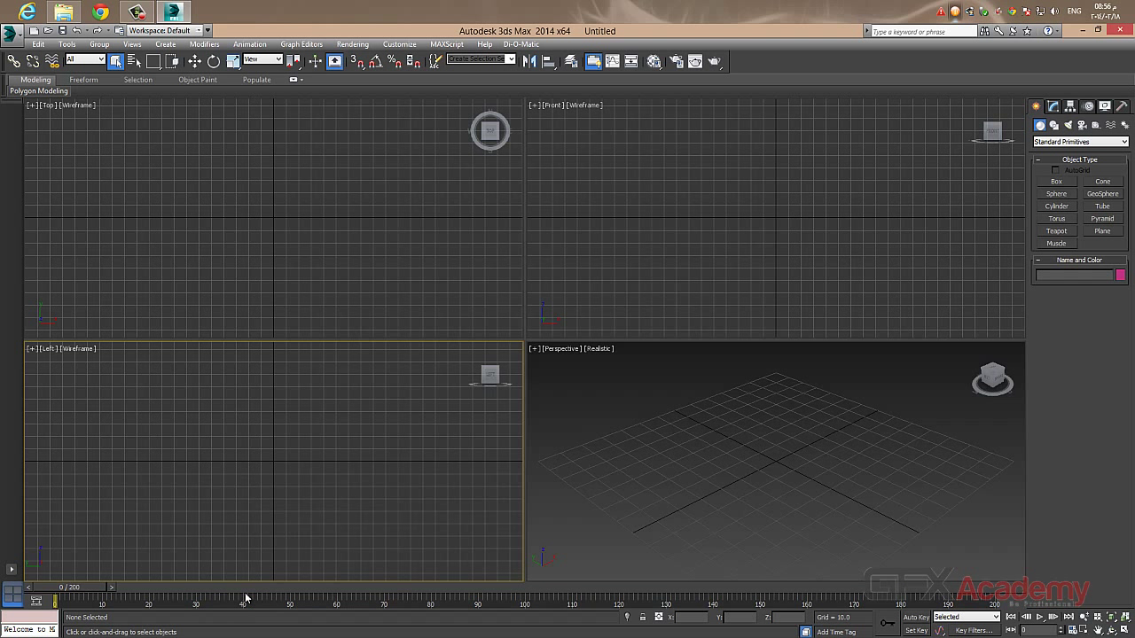
right_click(242, 603)
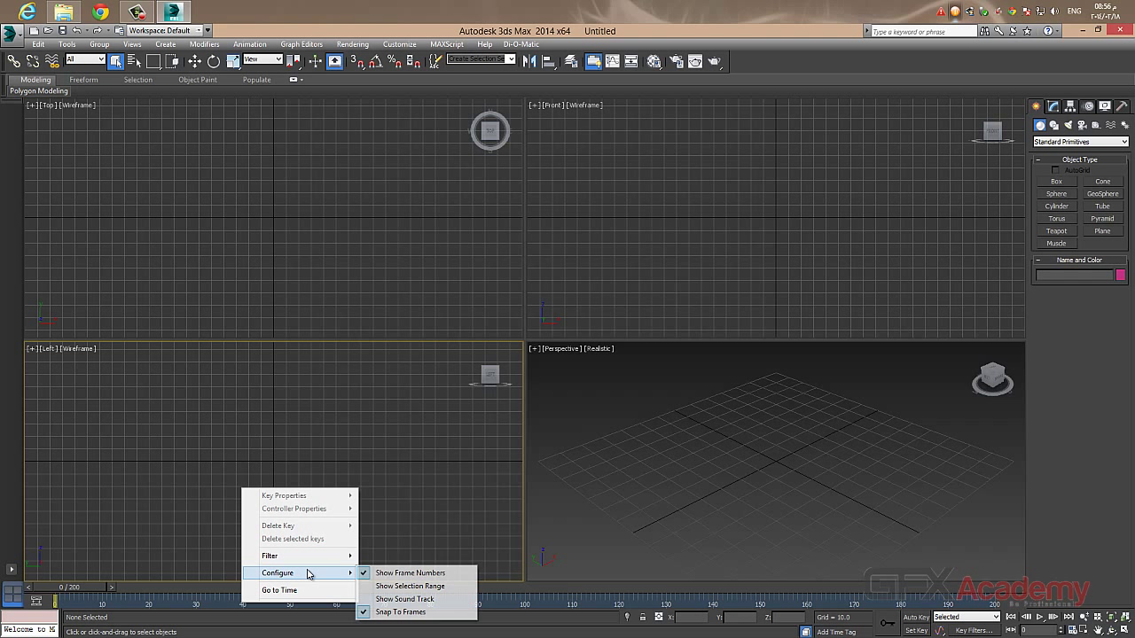
mouse_move(278, 573)
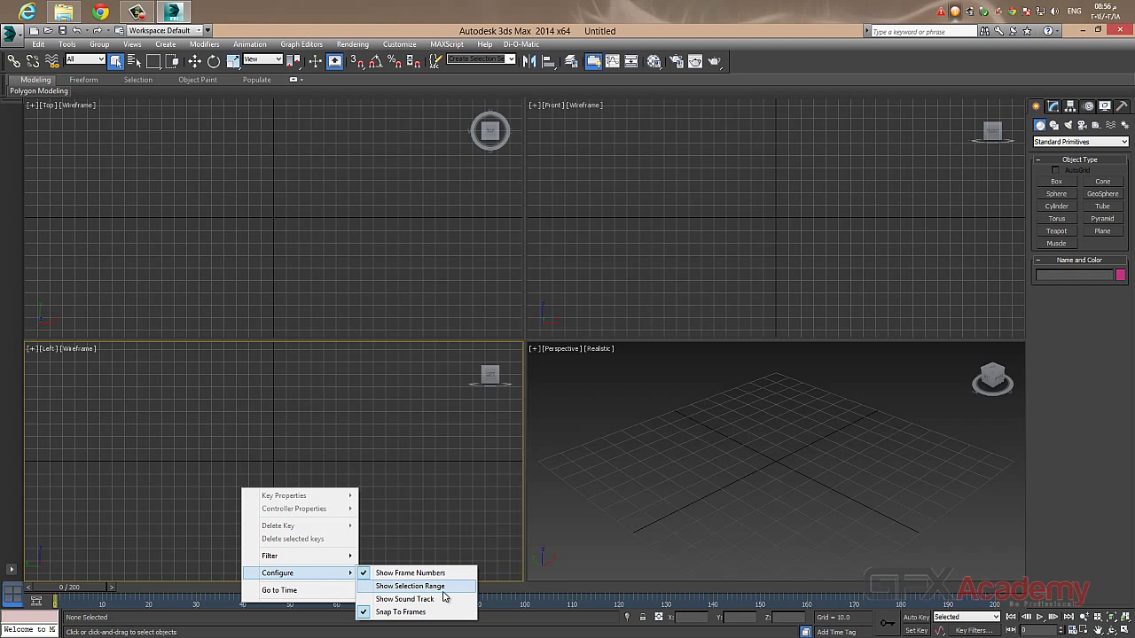
click(372, 578)
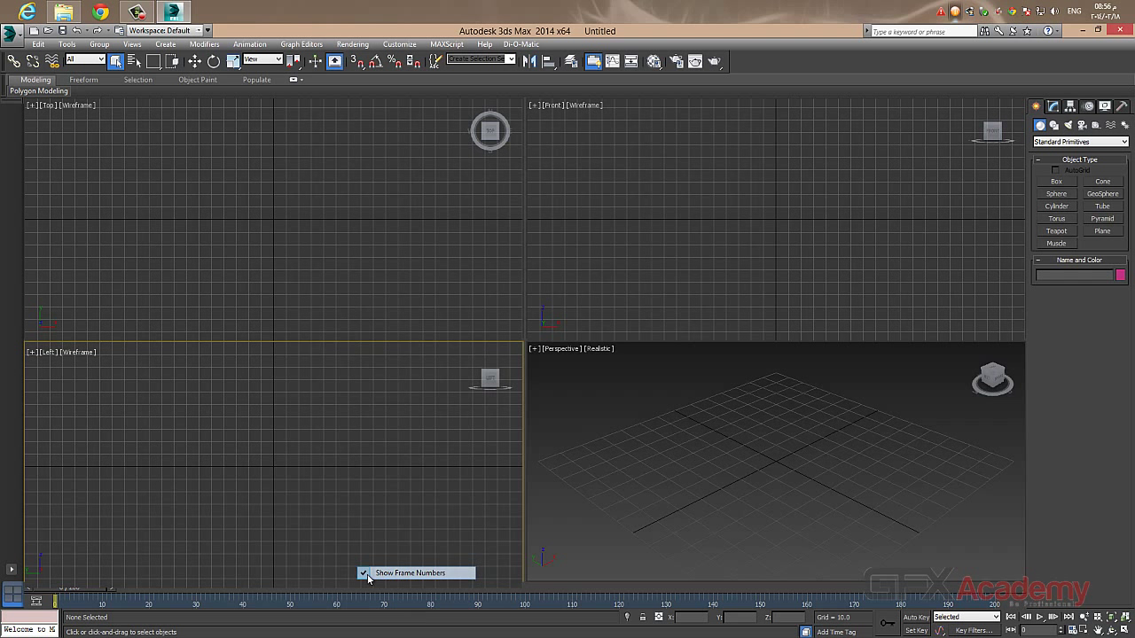
right_click(265, 609)
mouse_move(301, 574)
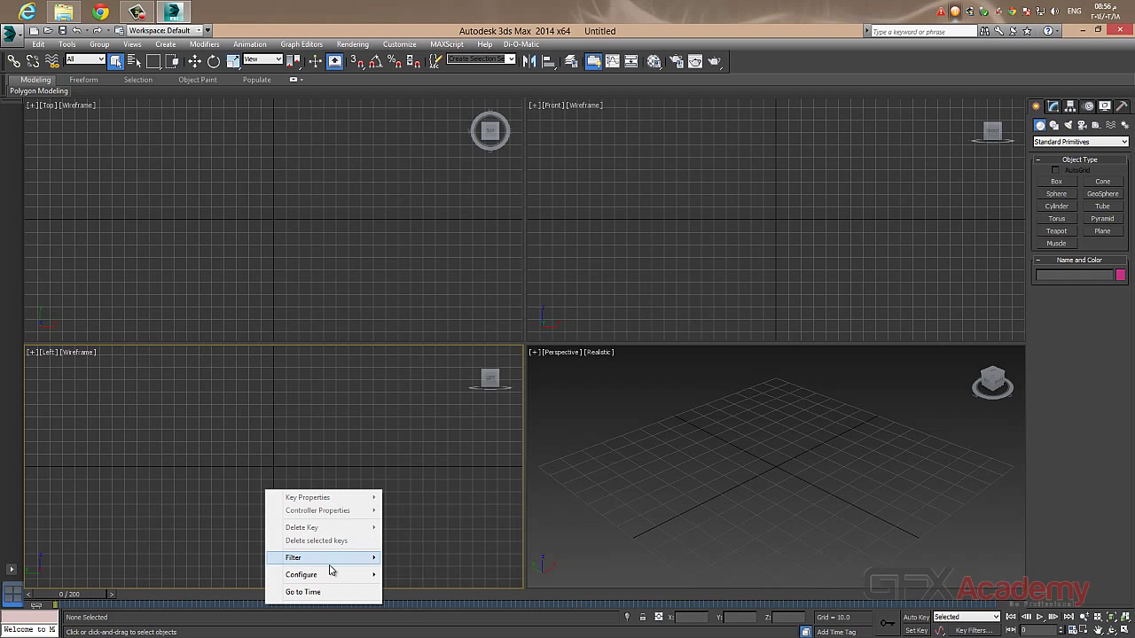
click(410, 576)
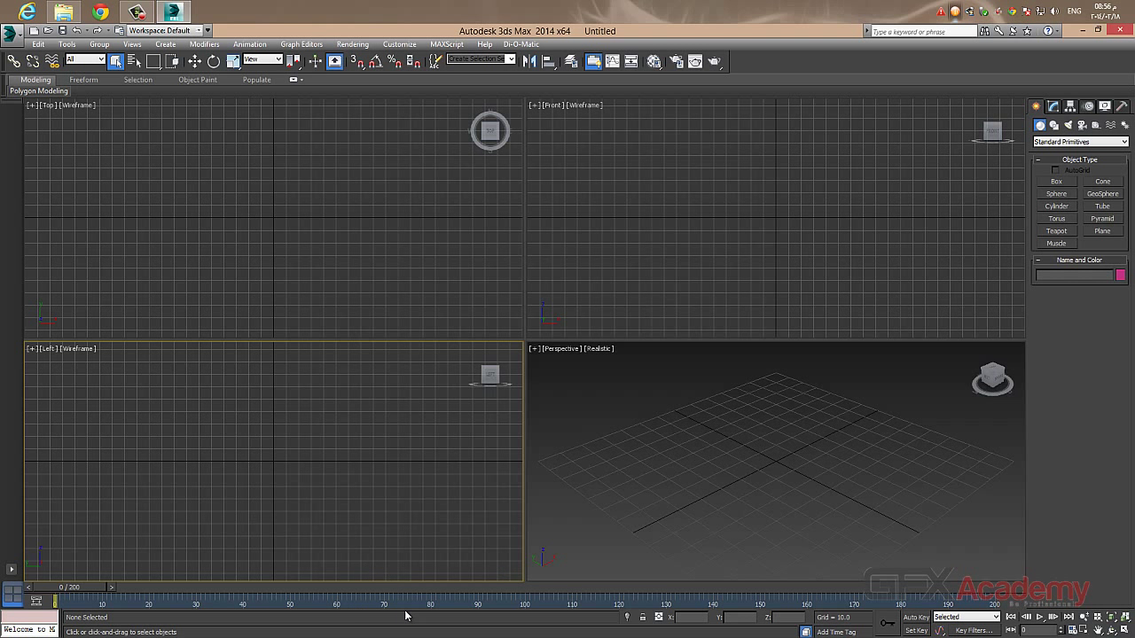
right_click(295, 597)
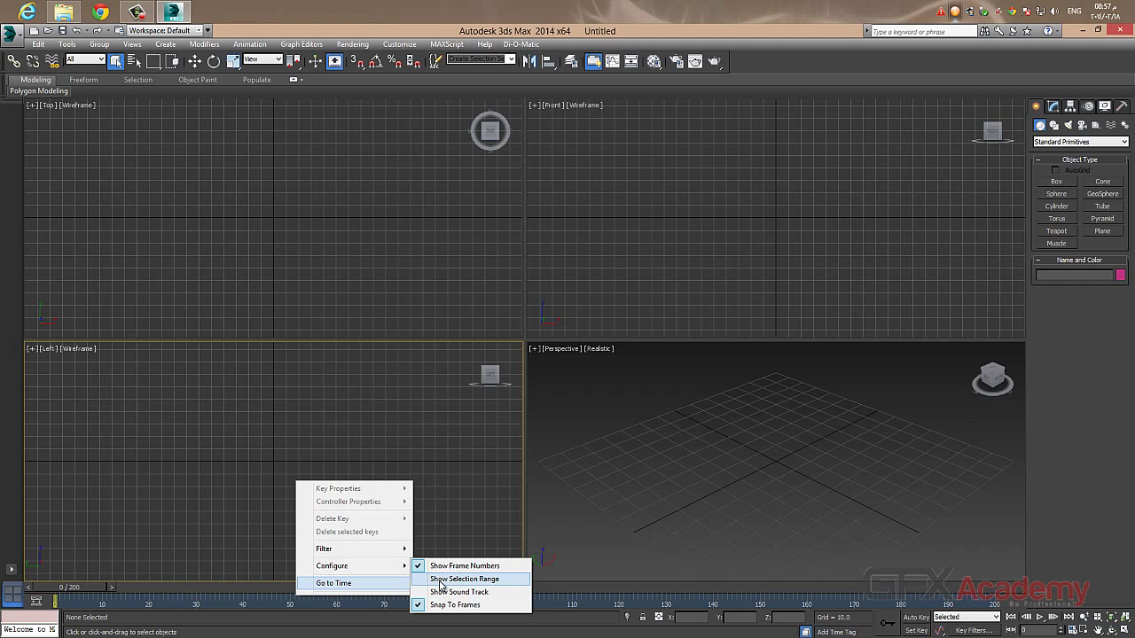
mouse_move(332, 565)
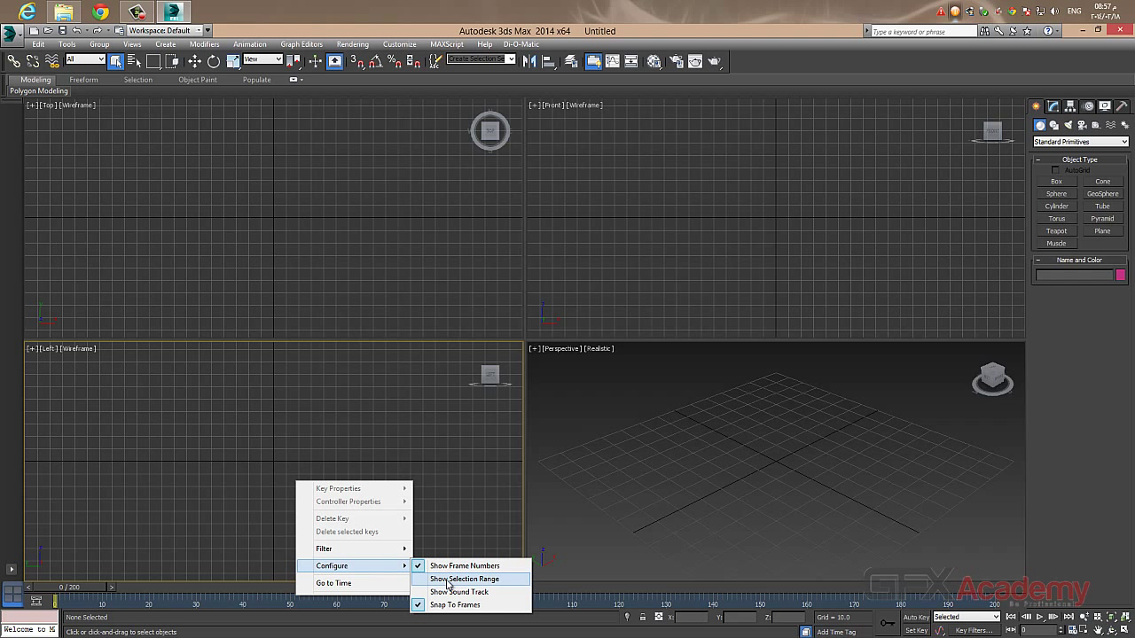
click(446, 581)
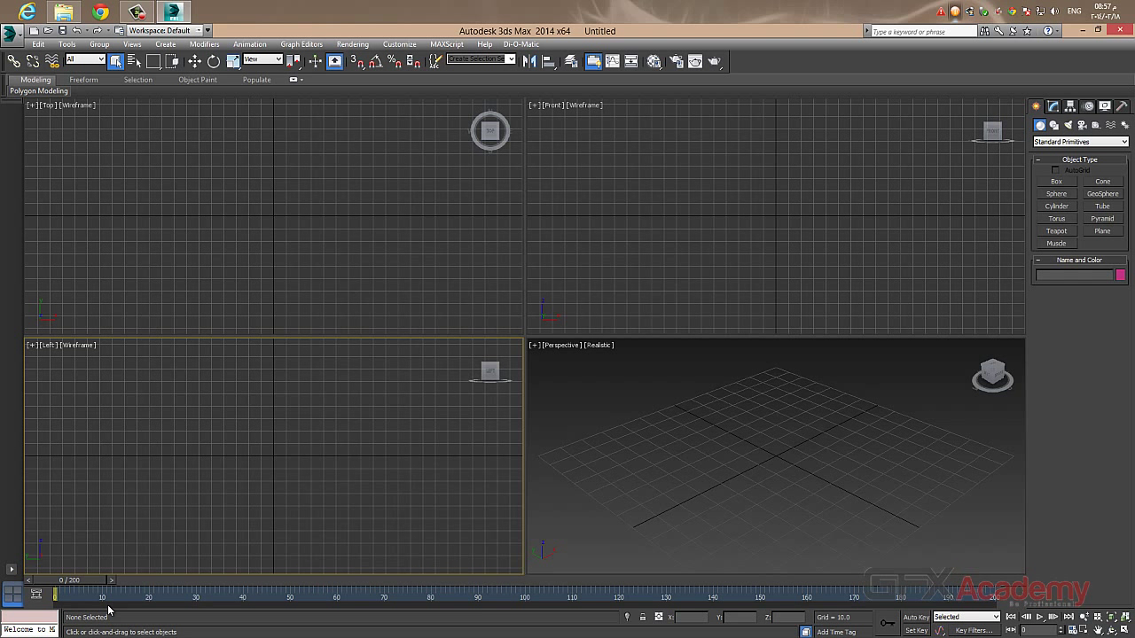
Draw a trial sphere of radius about 11.7 with Auto Key on, undo it, and turn Auto Key off at frame 0
drag(93, 583, 124, 582)
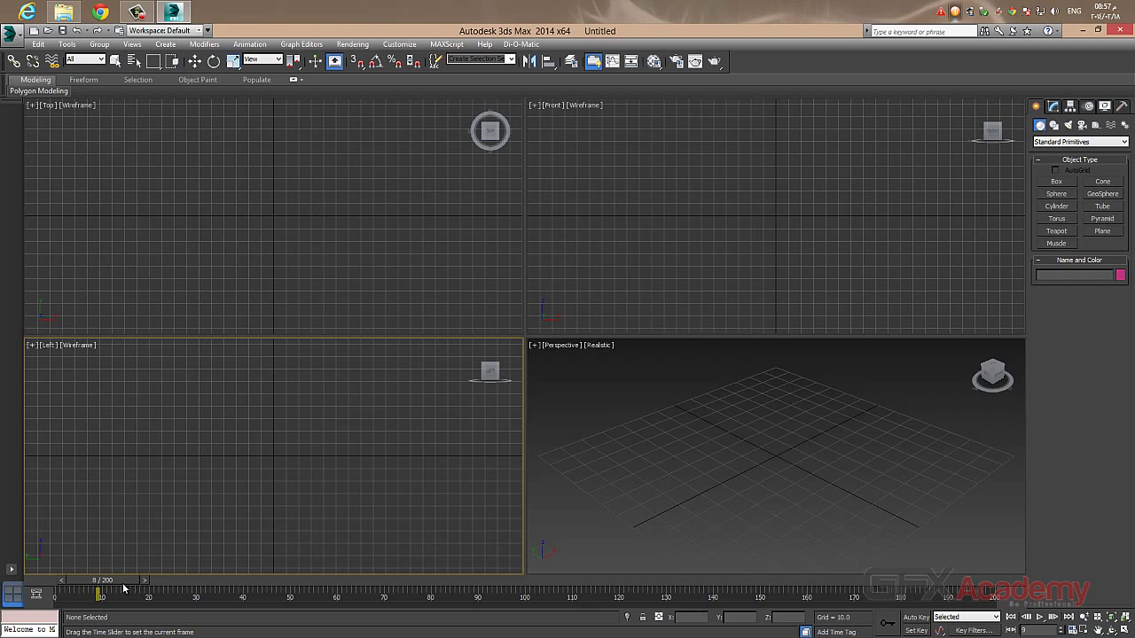
click(1056, 182)
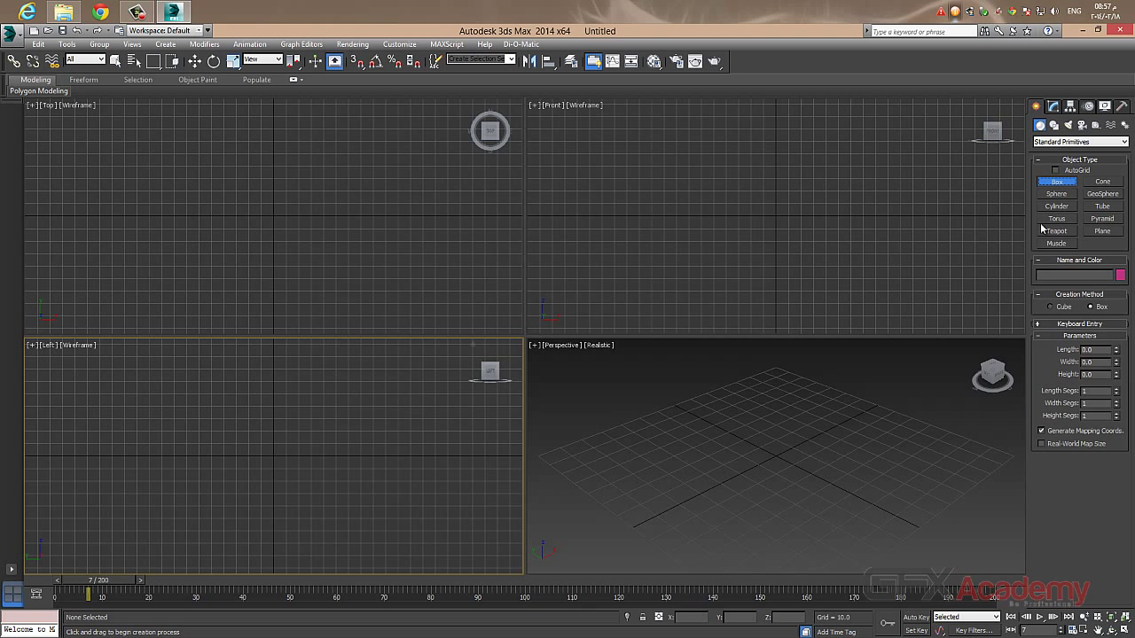
click(1057, 195)
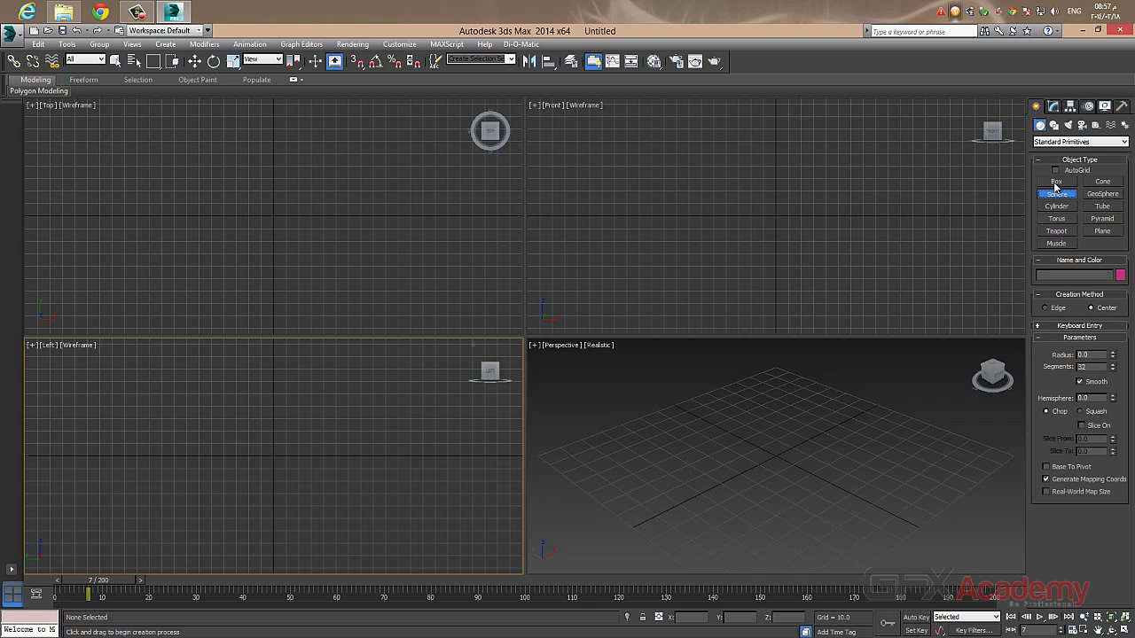
click(914, 621)
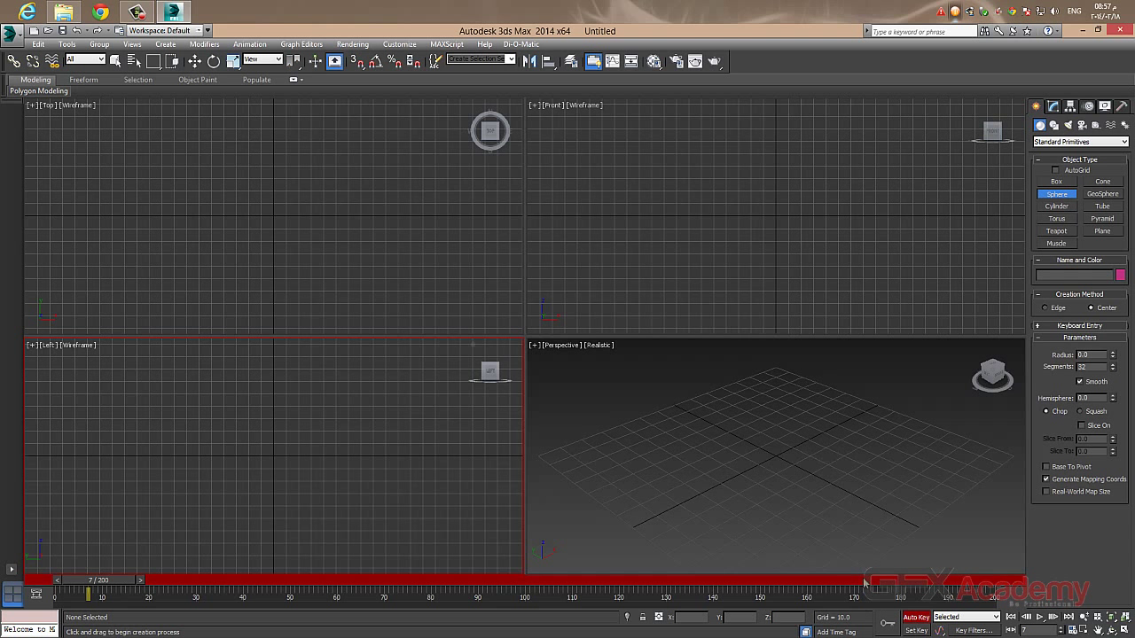
click(775, 454)
drag(787, 470, 793, 470)
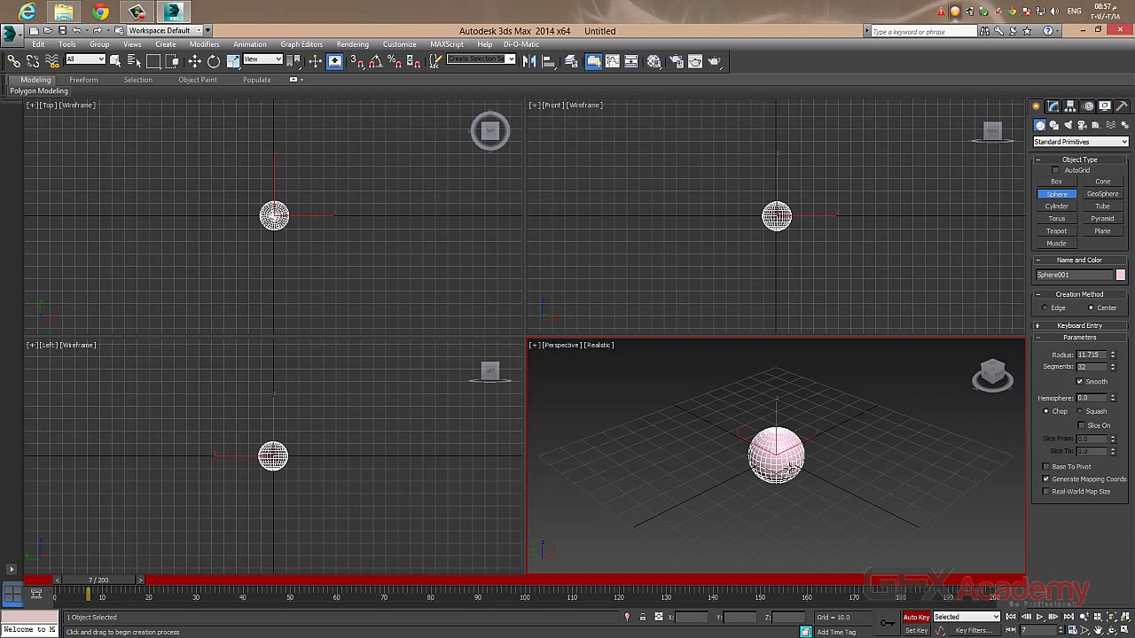
key(ctrl+z)
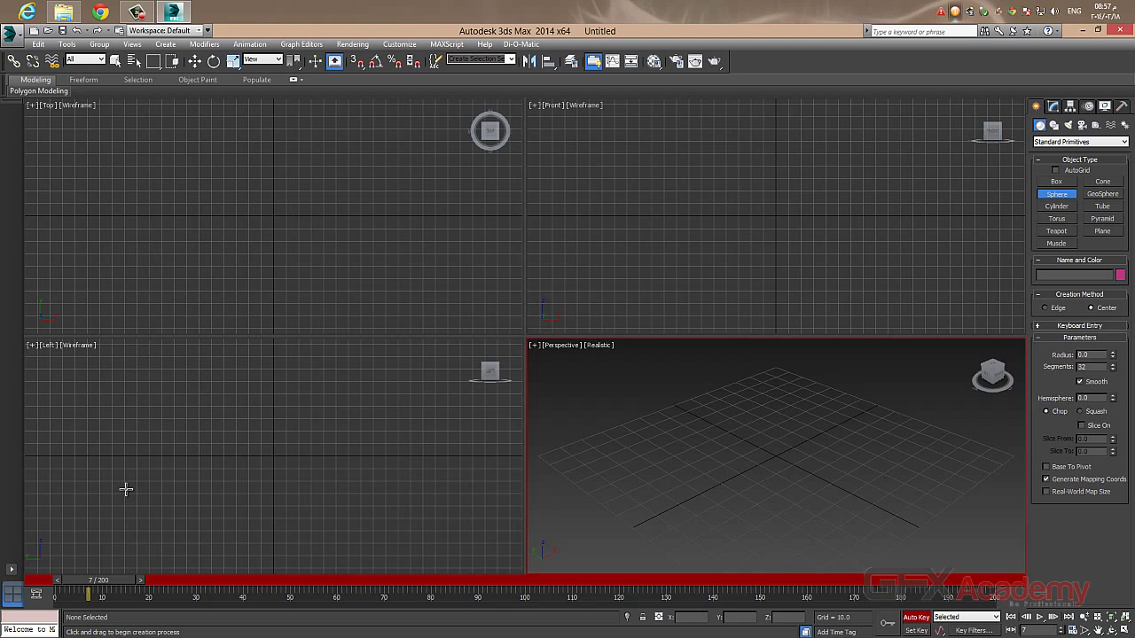
drag(123, 580, 93, 580)
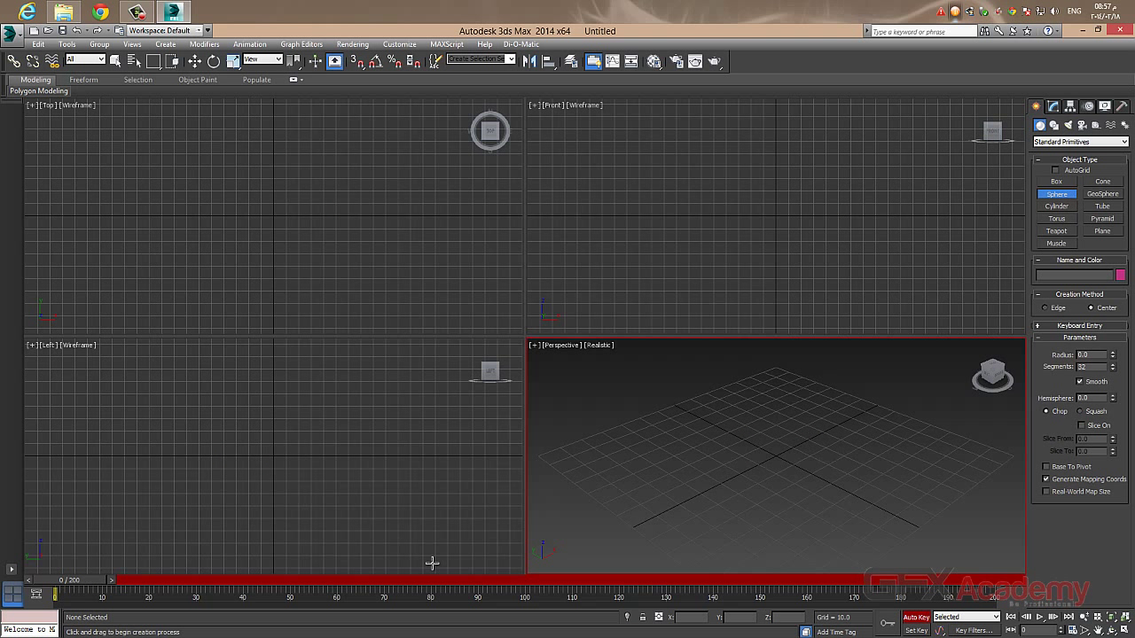
click(917, 617)
Draw a box near the right of the grid and turn on Auto Key at frame 0
click(1057, 181)
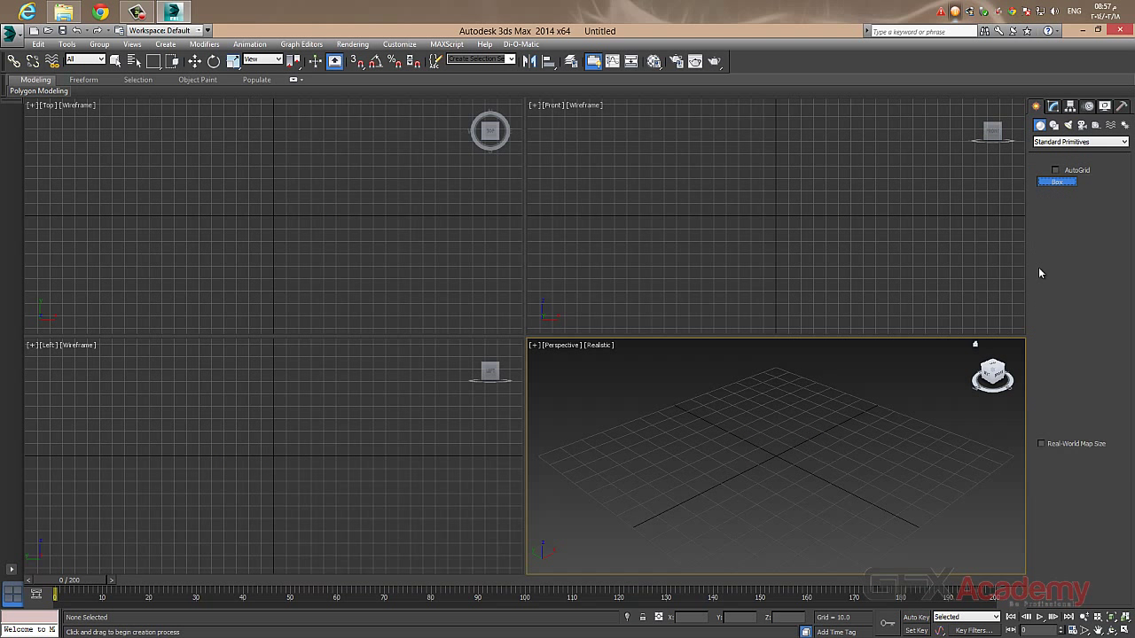
drag(934, 433, 971, 468)
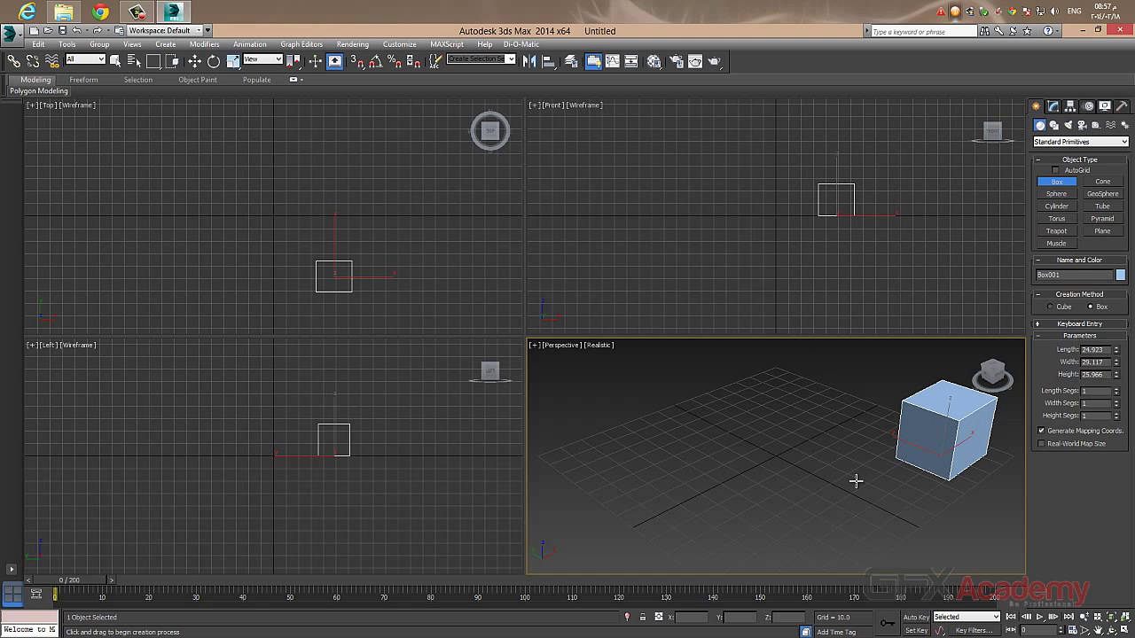
key(w)
click(916, 617)
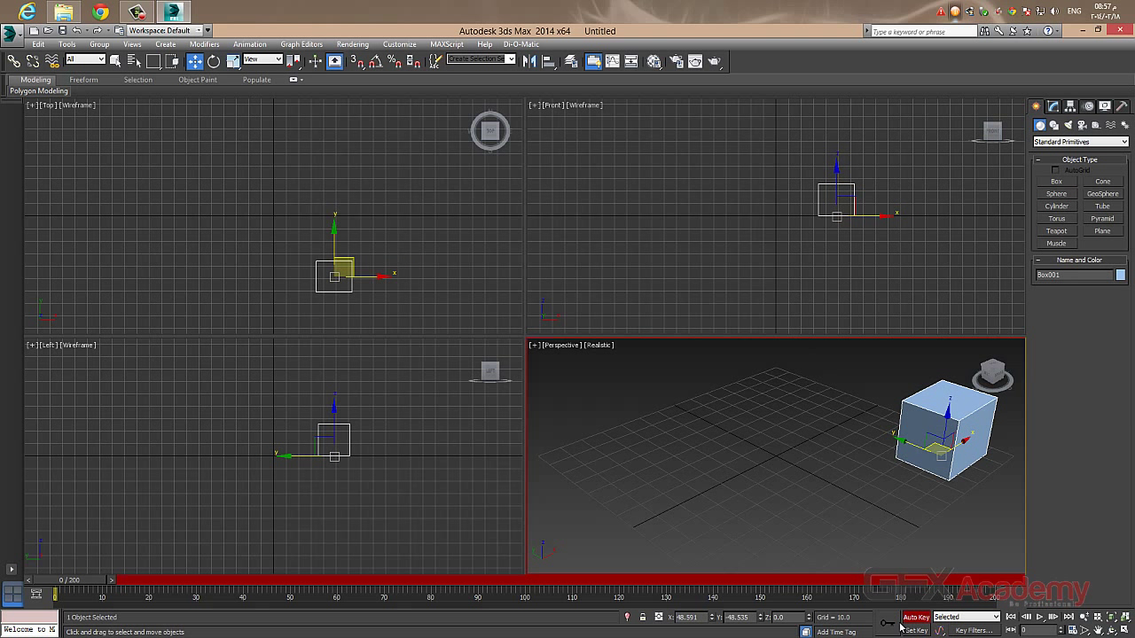
drag(918, 446, 911, 445)
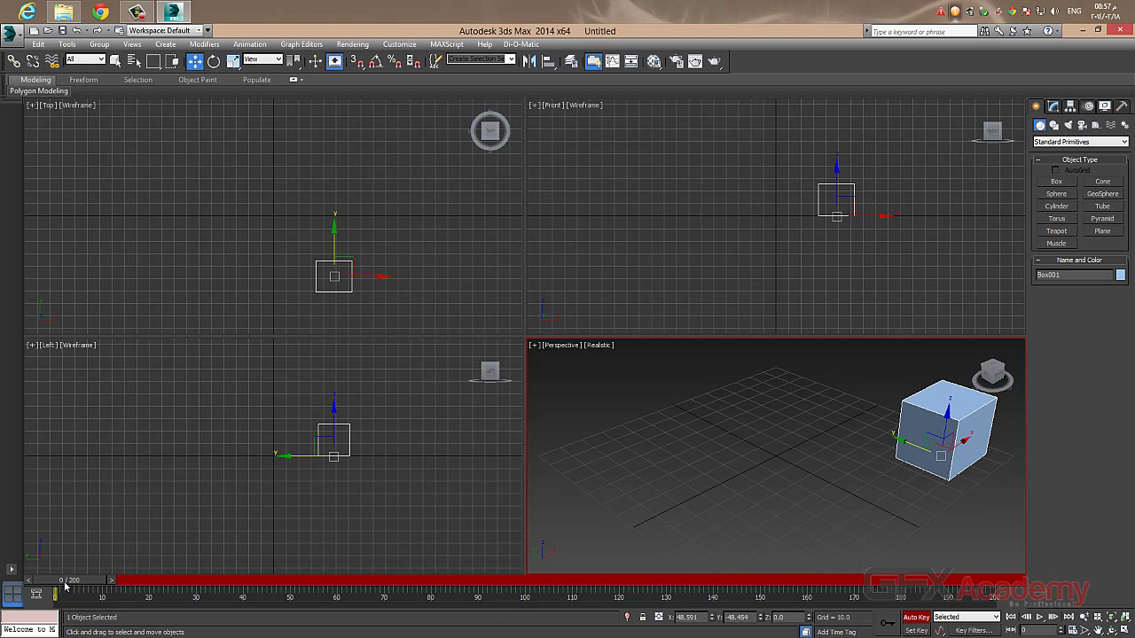
drag(55, 592, 63, 592)
click(916, 630)
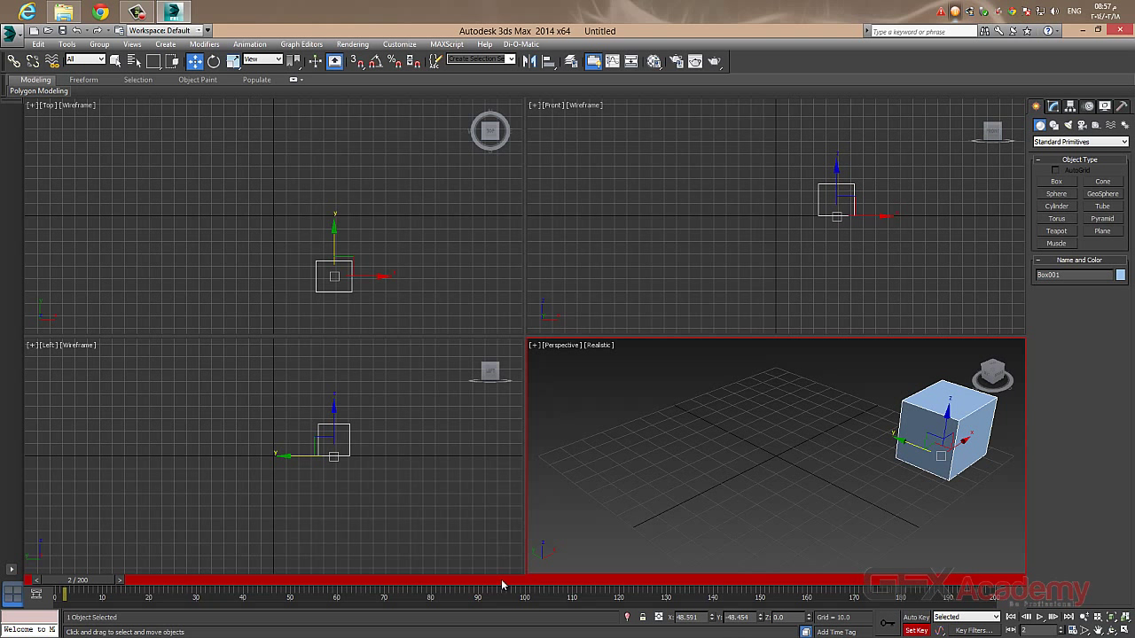
click(916, 618)
mouse_move(64, 592)
mouse_down()
mouse_move(55, 588)
mouse_move(202, 588)
mouse_move(152, 588)
mouse_up()
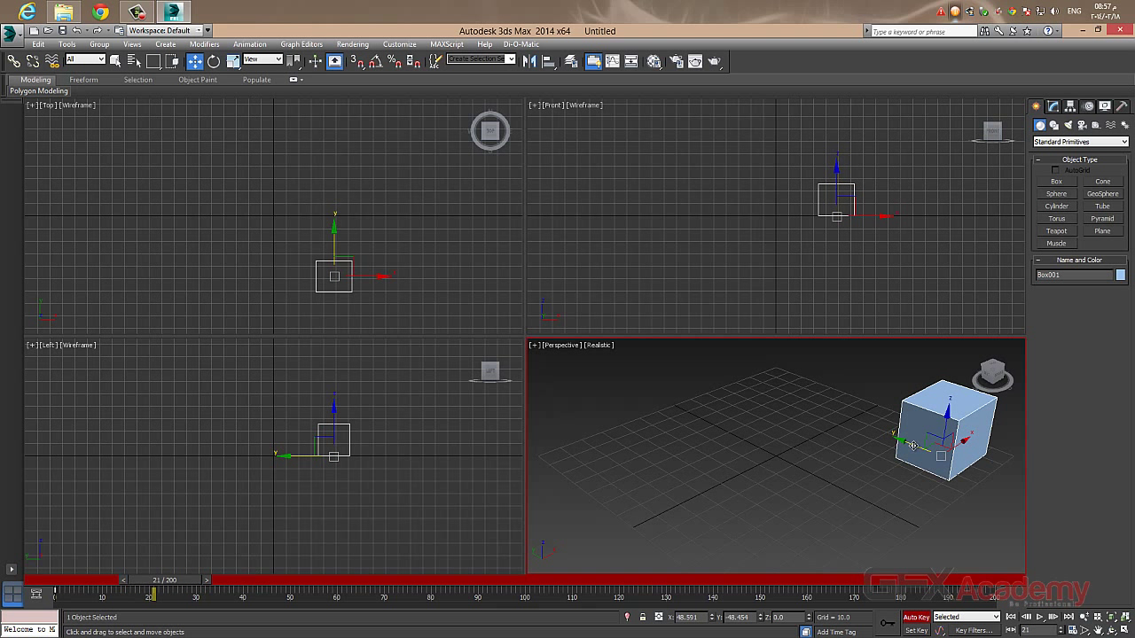
Key the box moving left at frame 40, toward the viewer at frame 59, and right at frame 80
mouse_move(157, 582)
mouse_down()
mouse_move(277, 588)
mouse_move(243, 589)
mouse_up()
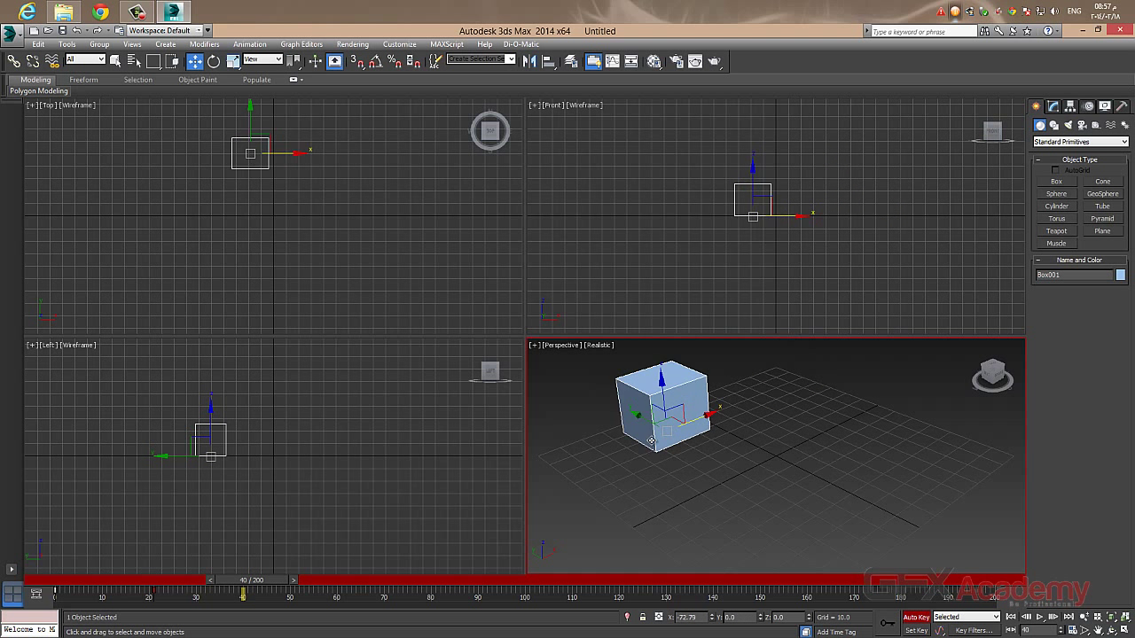
drag(808, 381, 636, 445)
drag(254, 583, 341, 585)
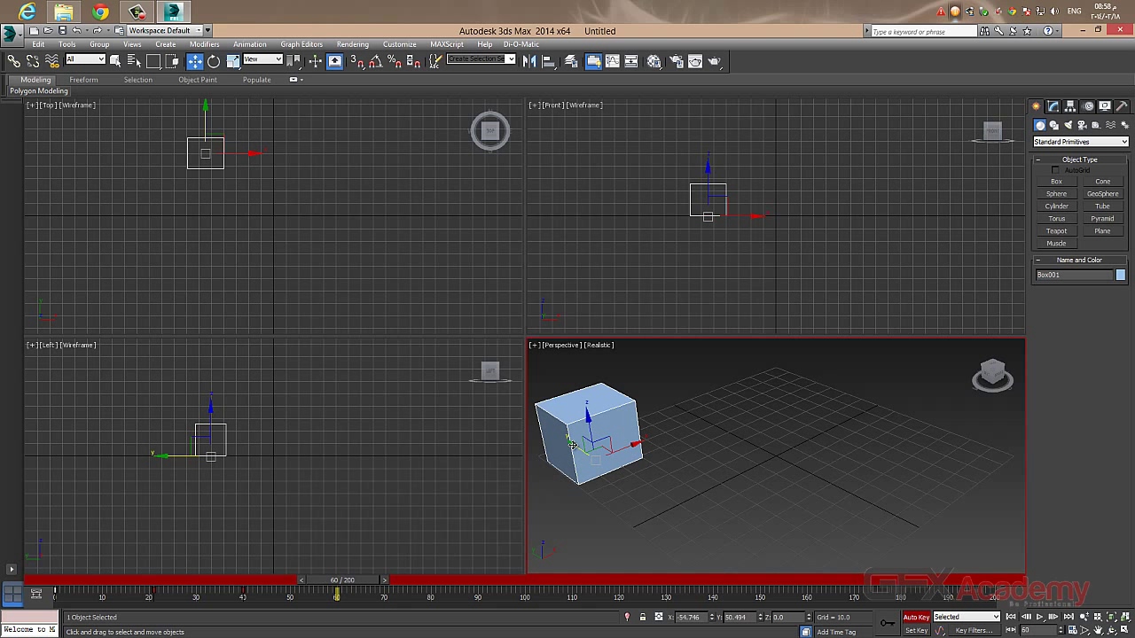
drag(571, 445, 460, 594)
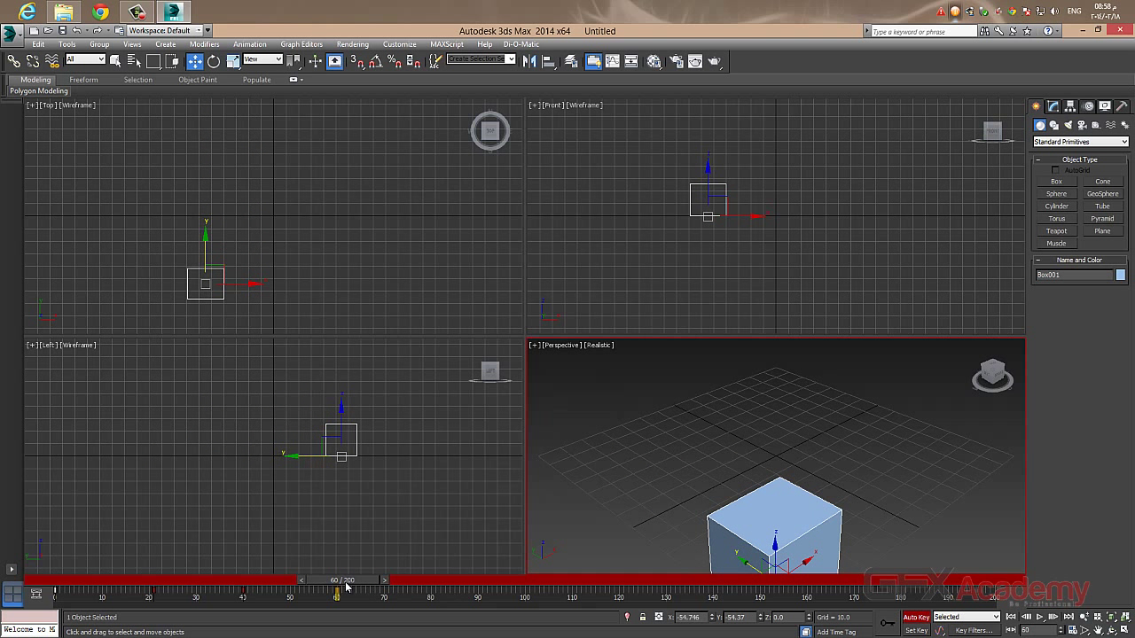
drag(346, 586, 428, 586)
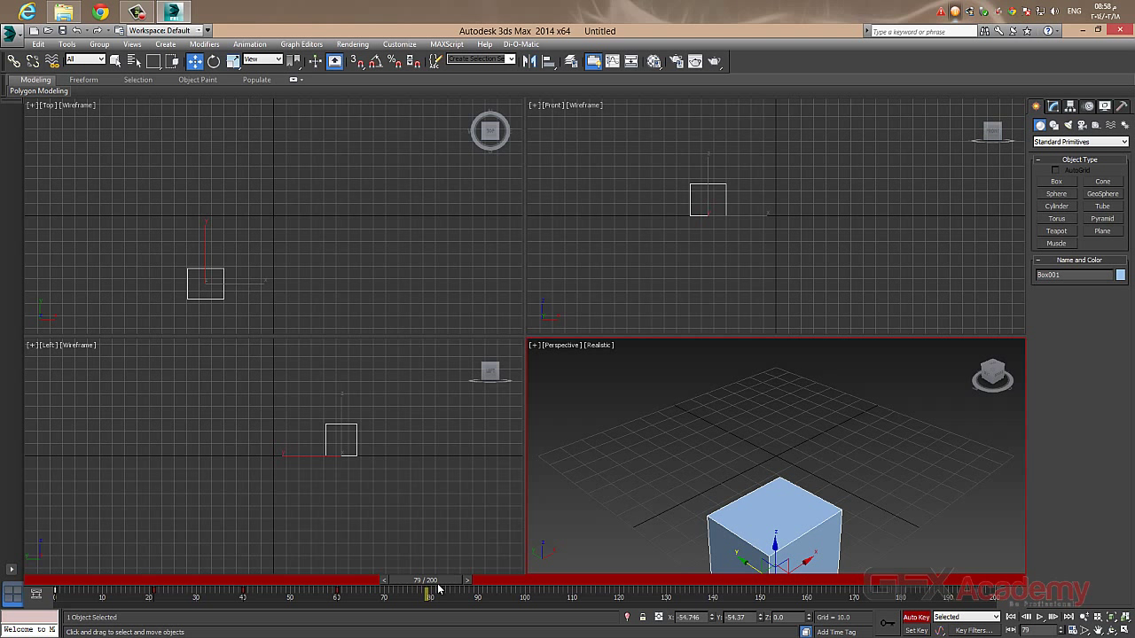
click(469, 580)
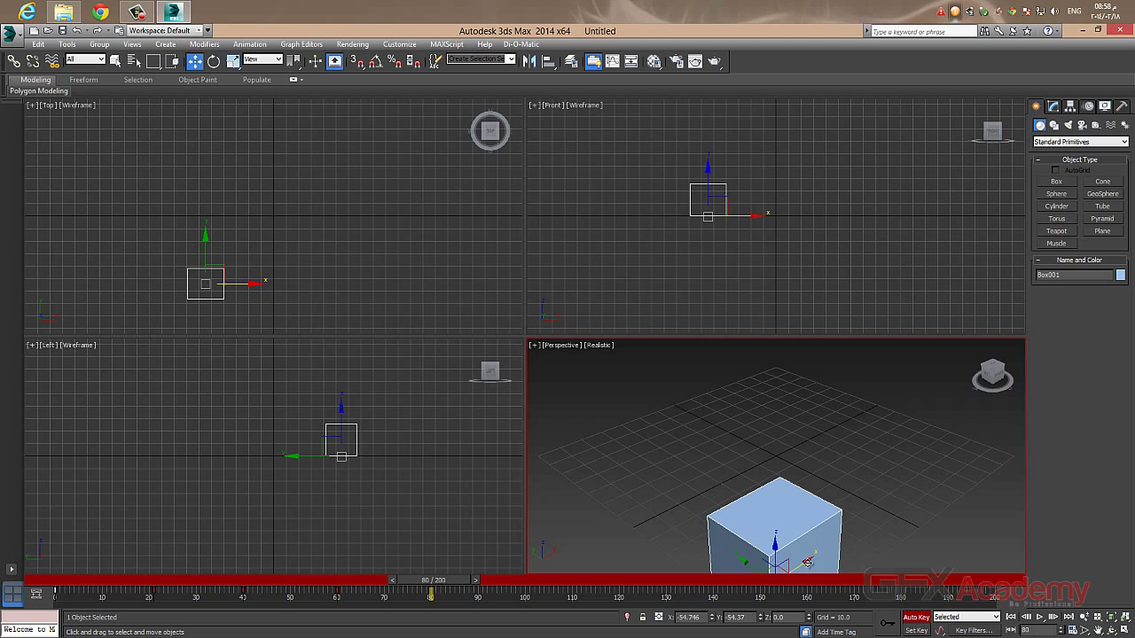
drag(806, 561, 959, 461)
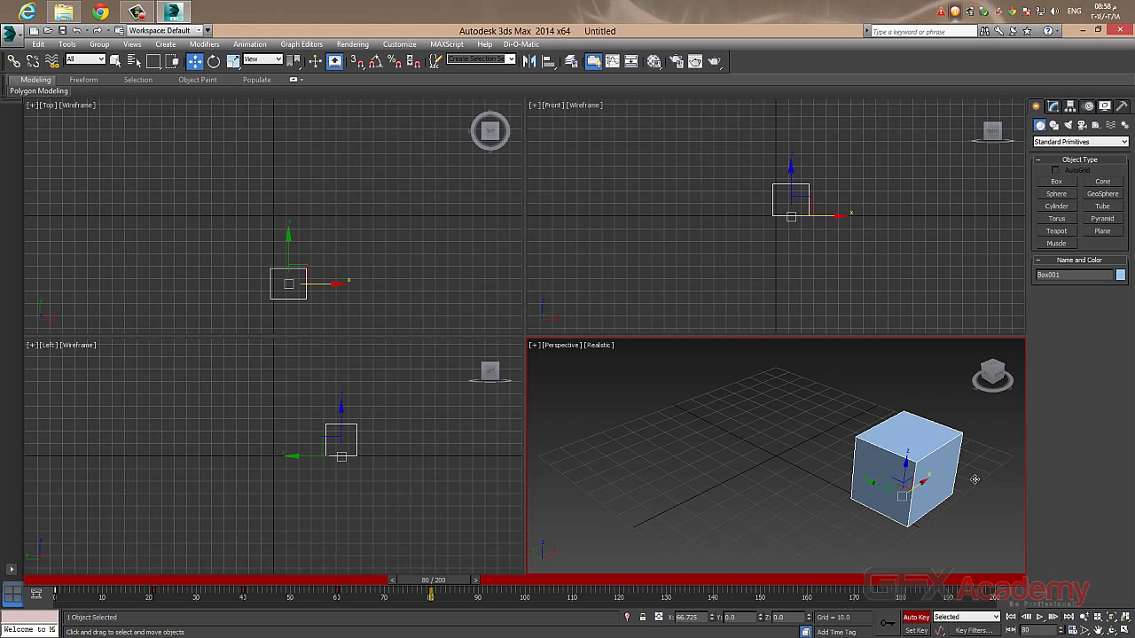
Preview the box's motion from frame 0 up to frame 80
click(58, 581)
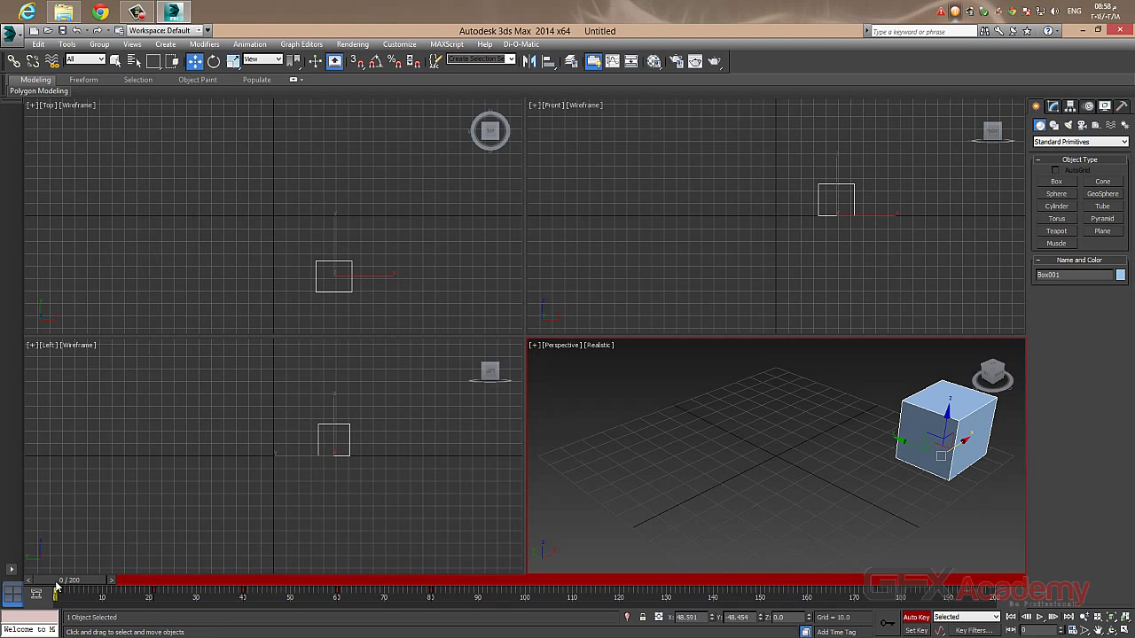
mouse_move(57, 582)
mouse_down()
mouse_move(425, 582)
mouse_move(105, 581)
mouse_up()
key(w)
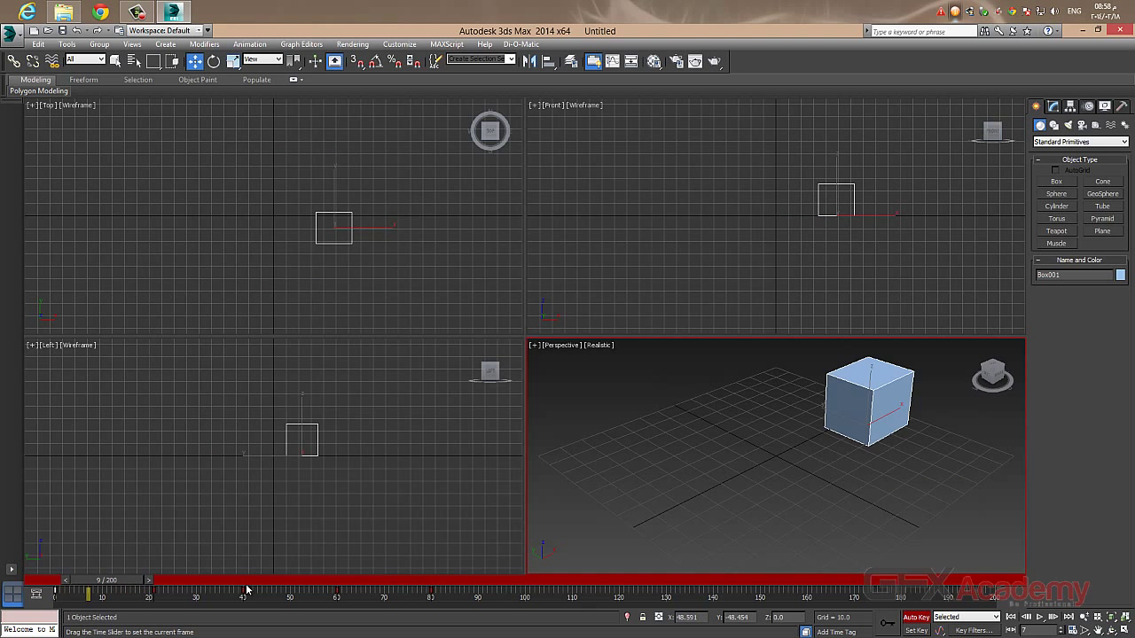
drag(246, 581, 431, 582)
Create a key for the box at frame 80 through the Create Key dialog
right_click(431, 581)
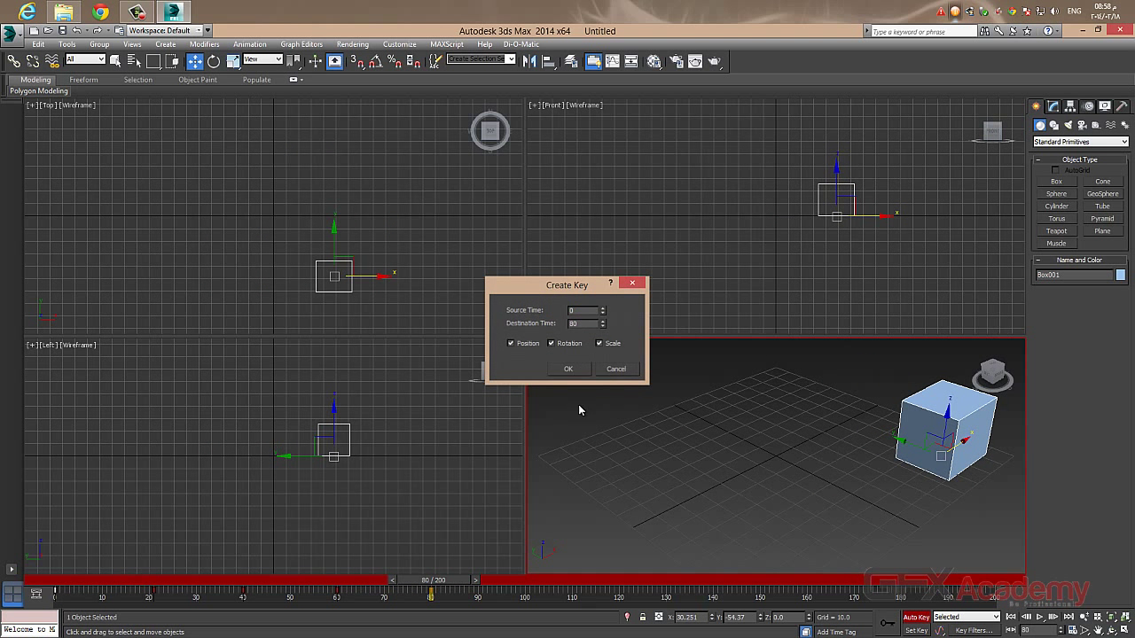
key(Return)
mouse_move(455, 583)
mouse_down()
mouse_move(337, 582)
mouse_move(431, 583)
mouse_up()
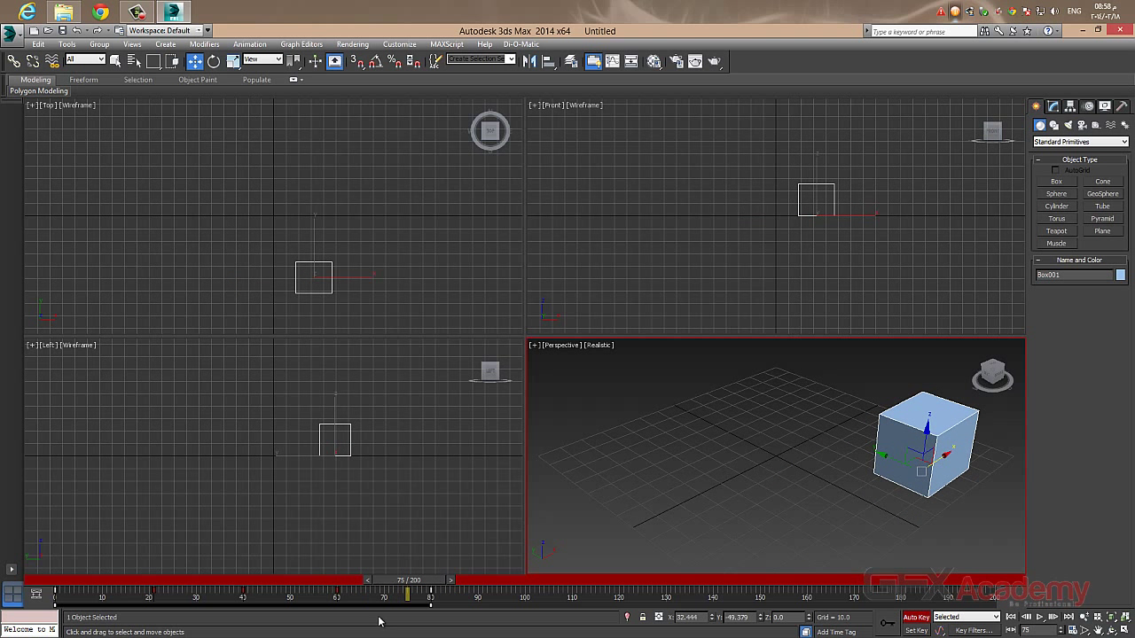
Turn off Show Selection Range on the timeline and review the box's motion at frame 53
right_click(449, 605)
mouse_move(521, 565)
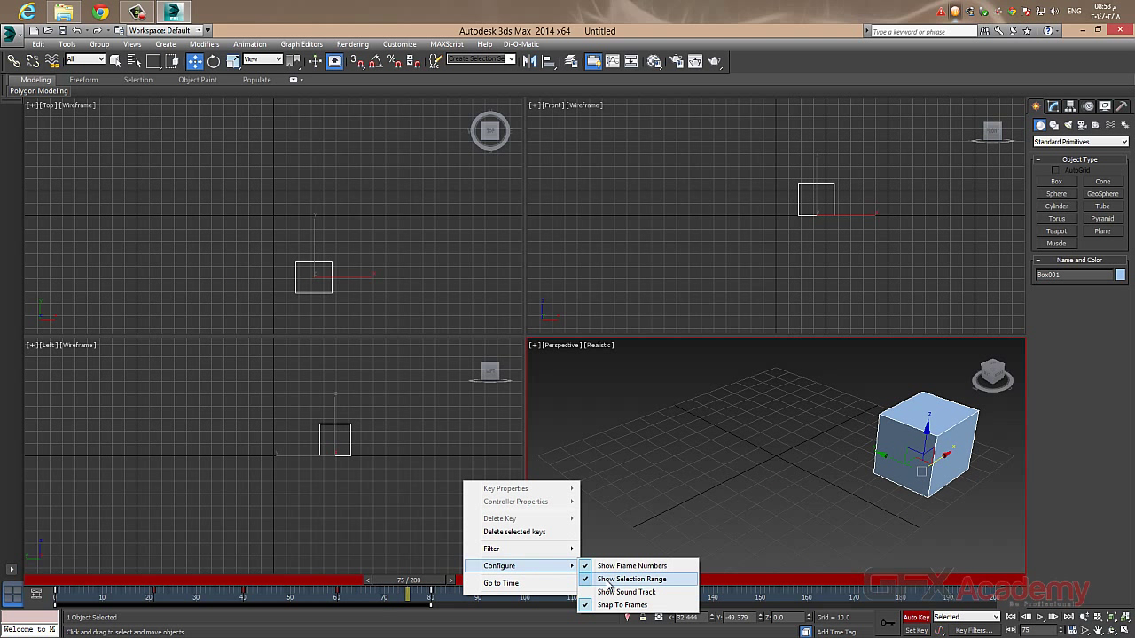
click(617, 582)
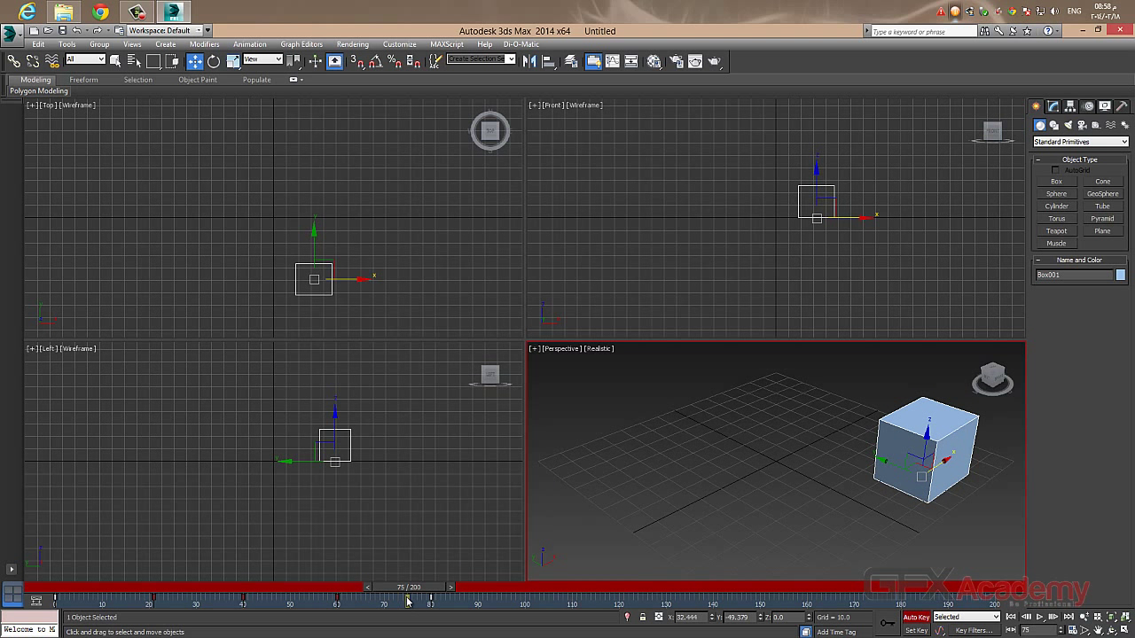
drag(424, 593, 396, 592)
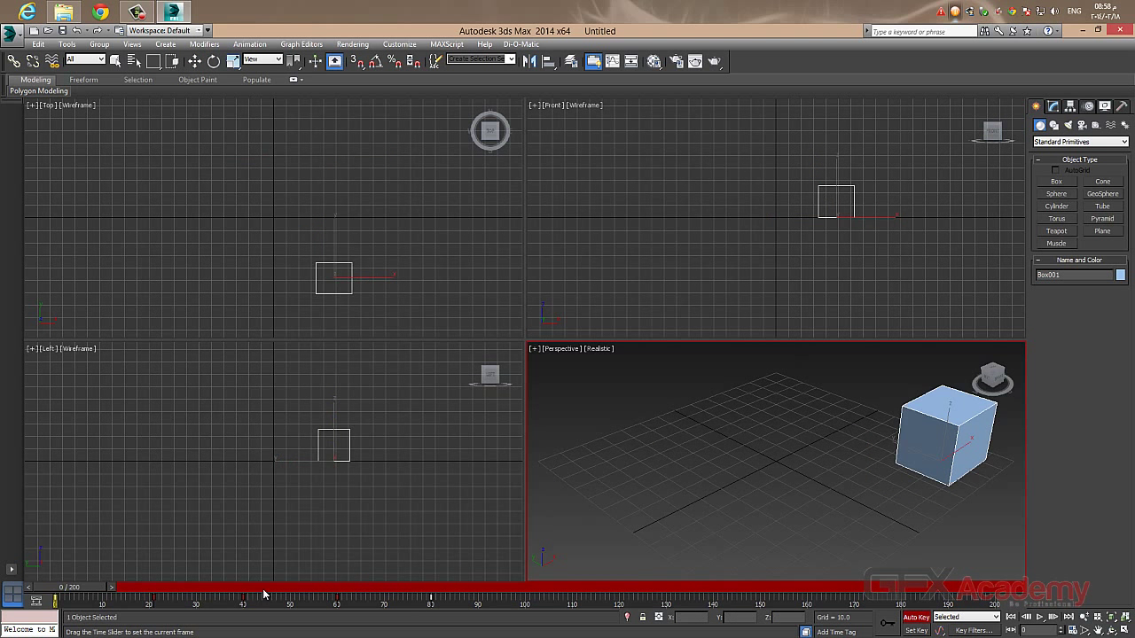
right_click(361, 603)
click(394, 599)
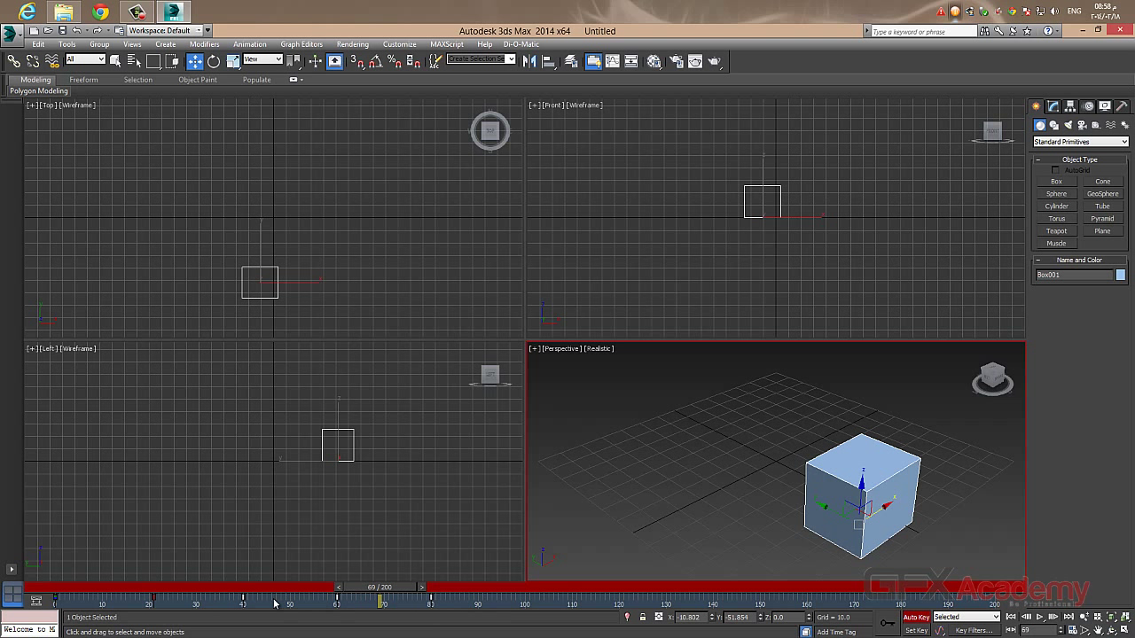
drag(380, 593, 295, 611)
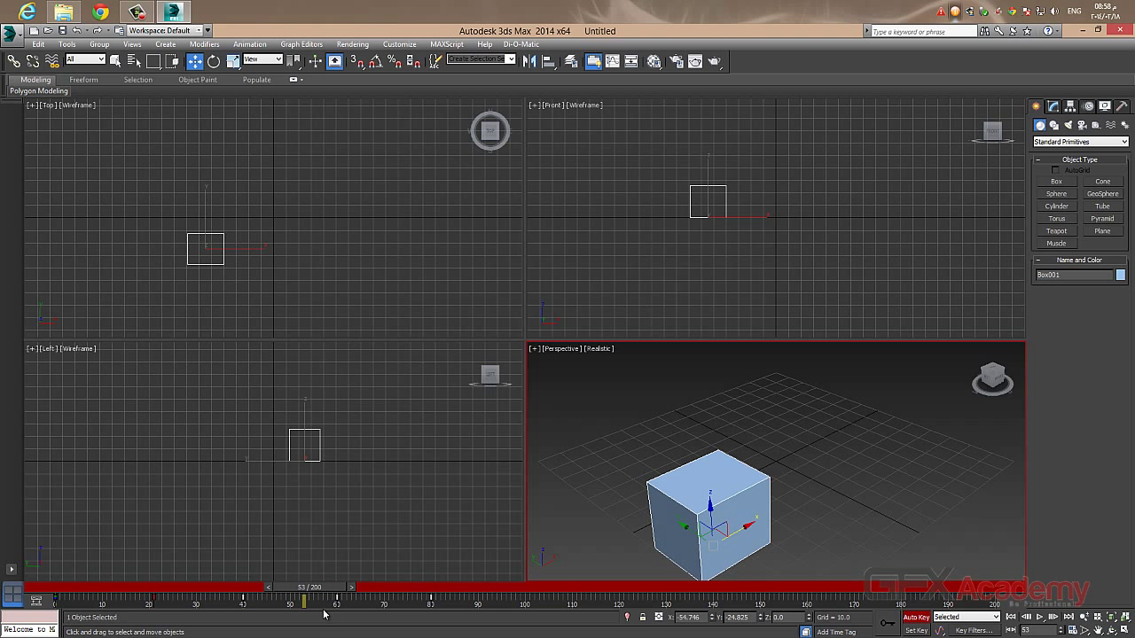
Turn the selection range display back on and shift the selected keys about 6 frames later
right_click(363, 607)
mouse_move(421, 575)
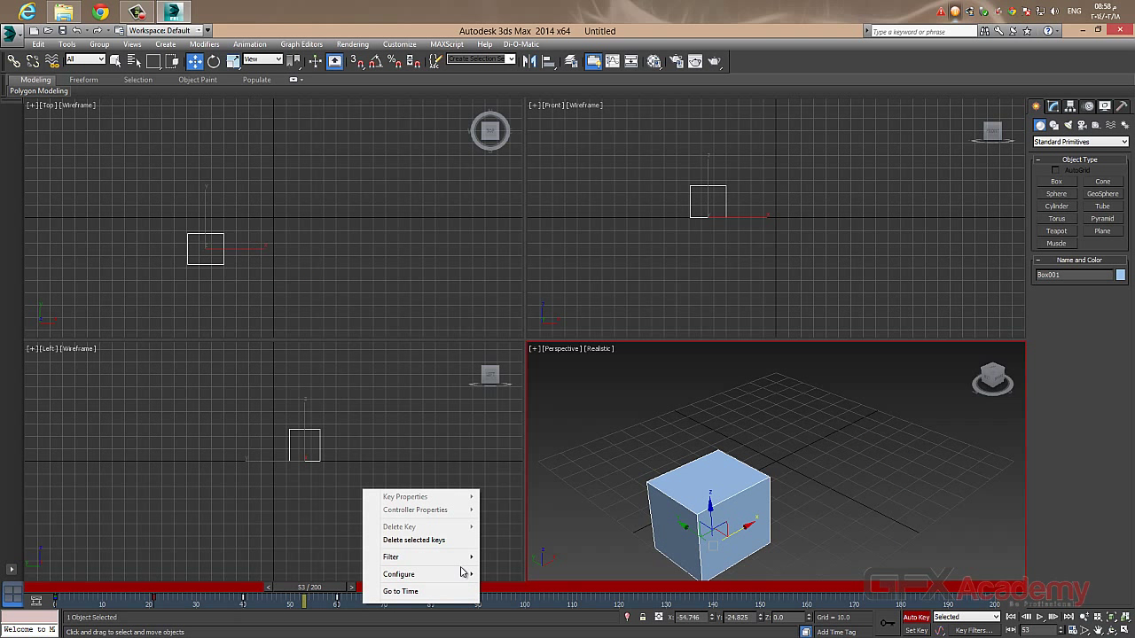
click(530, 587)
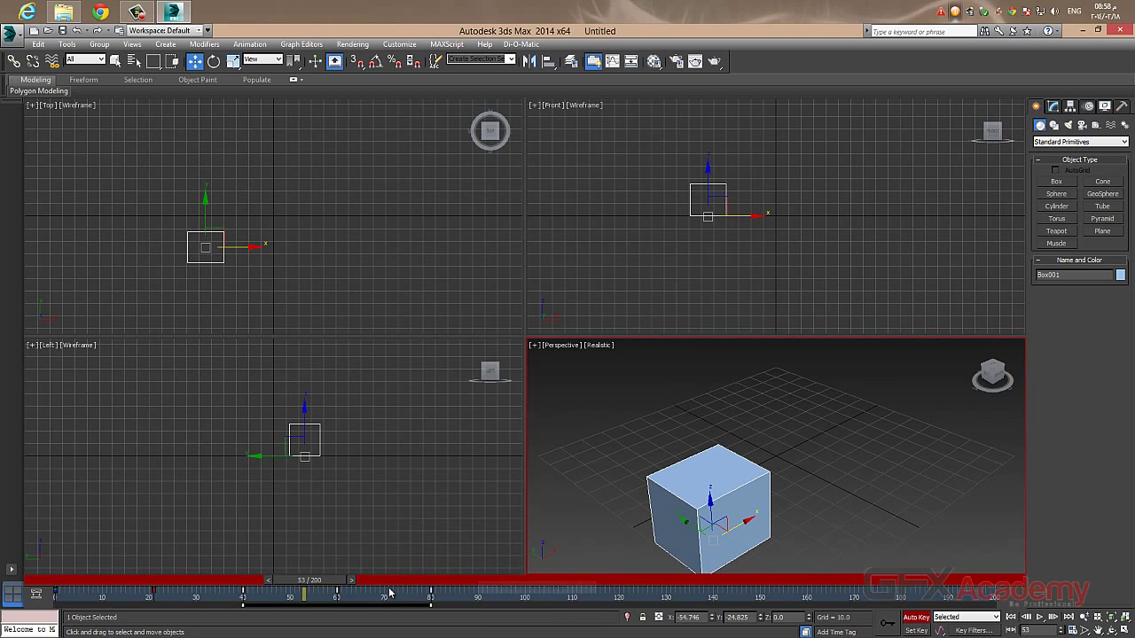
drag(335, 585, 330, 585)
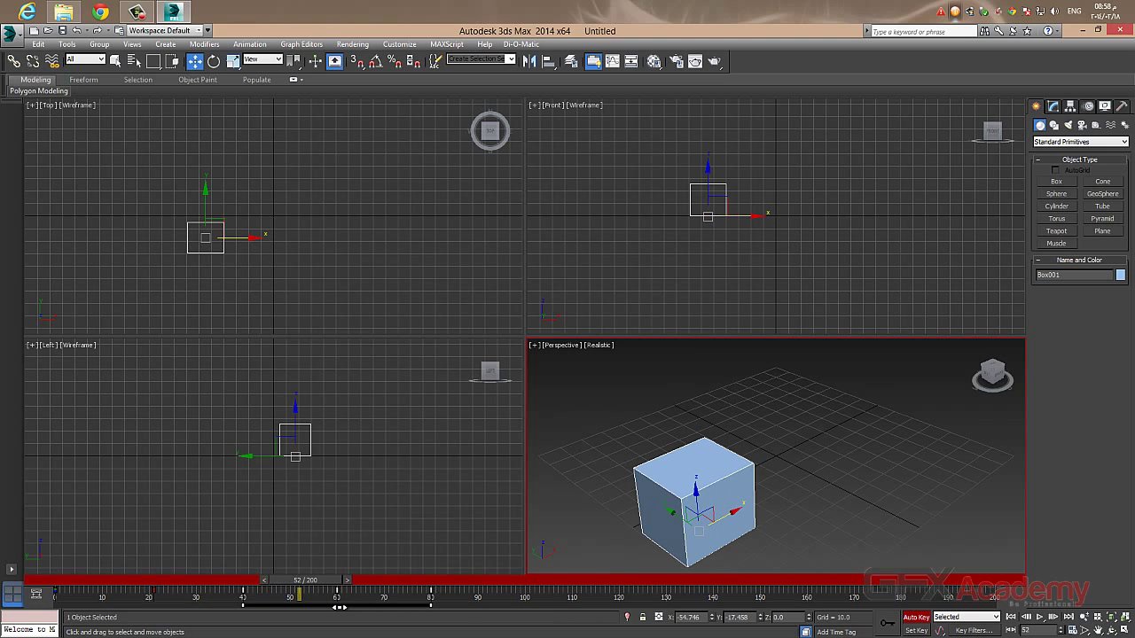
mouse_move(342, 608)
mouse_down()
mouse_move(371, 608)
mouse_move(308, 611)
mouse_move(342, 611)
mouse_up()
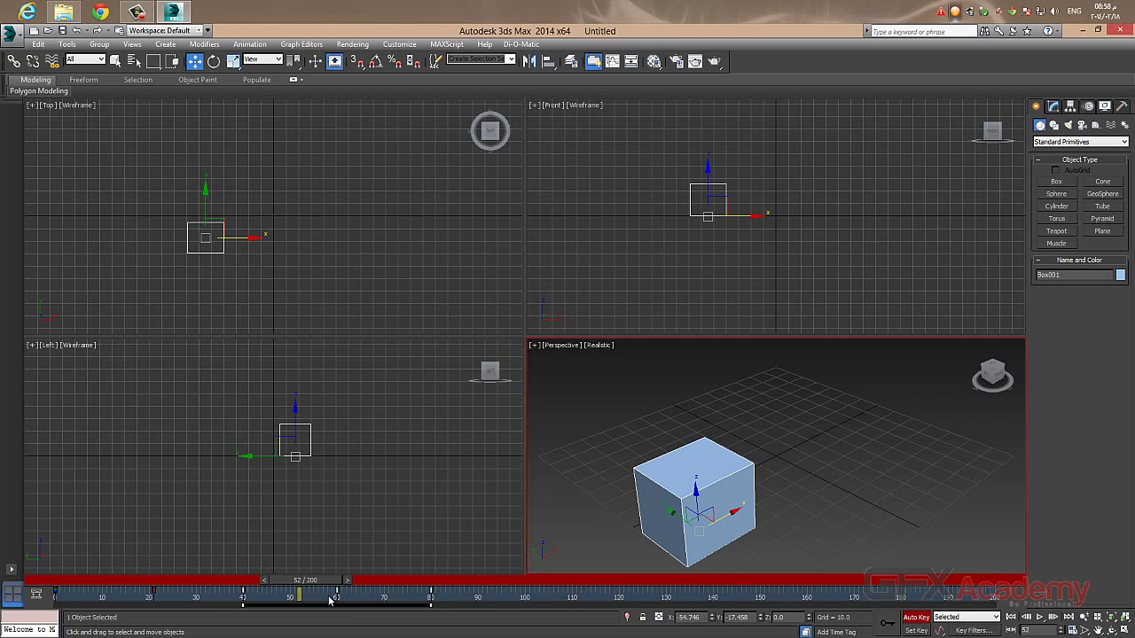
drag(321, 585, 306, 585)
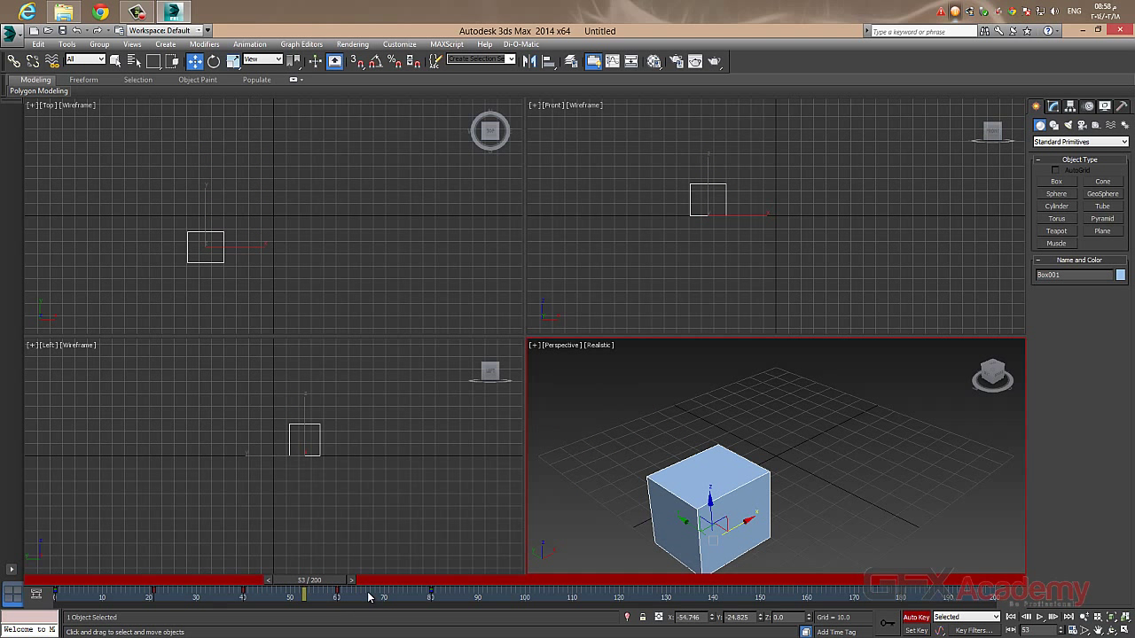
Select the keys at frames 41, 61 and 81, stretch them out to about frame 110, and play
drag(449, 592, 244, 595)
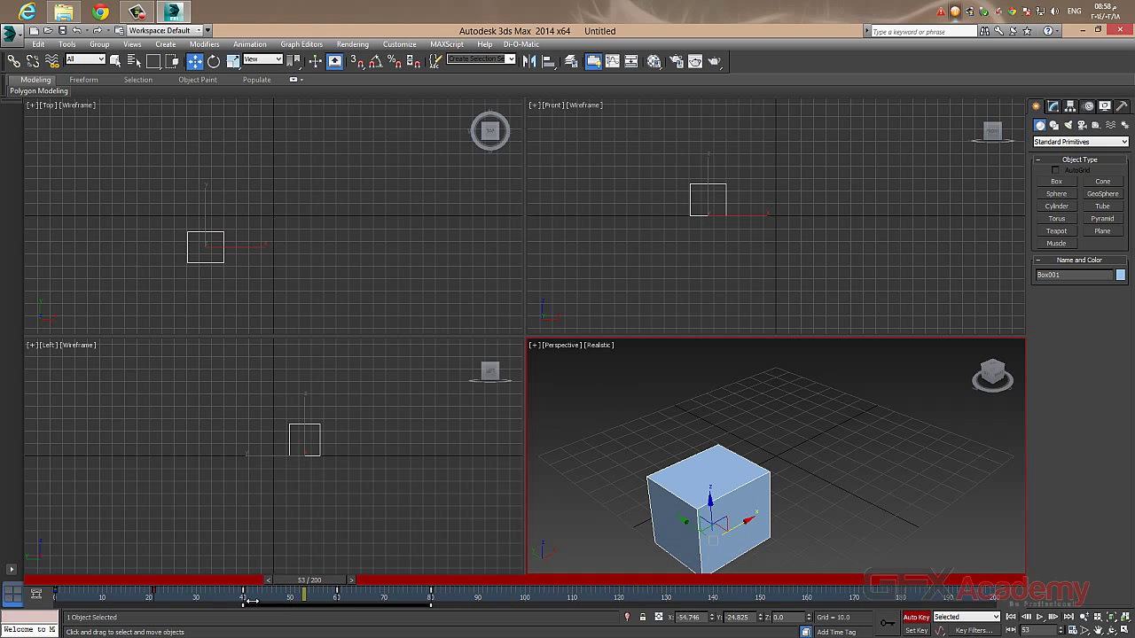
drag(413, 608, 415, 609)
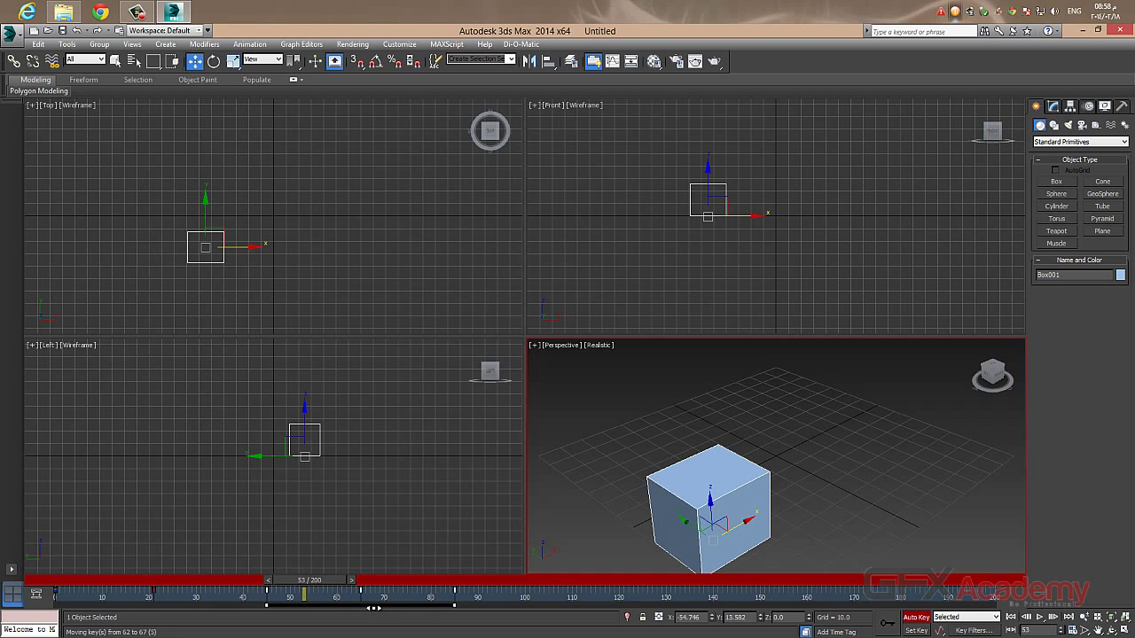
drag(347, 609, 459, 602)
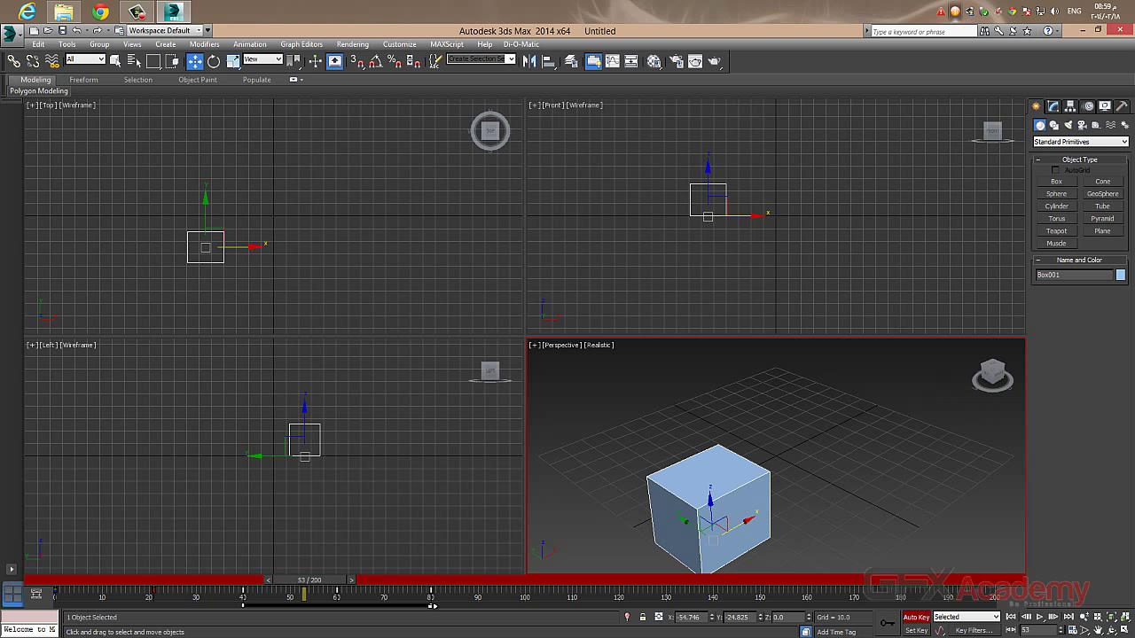
mouse_move(432, 607)
mouse_down()
mouse_move(949, 606)
mouse_move(687, 607)
mouse_move(684, 589)
mouse_up()
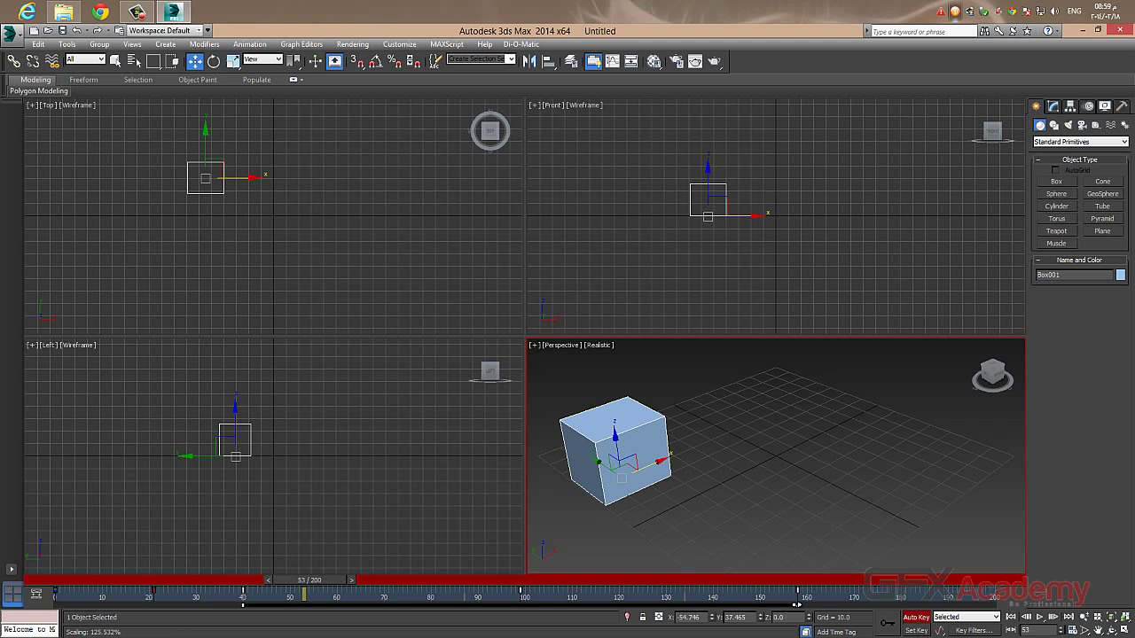
drag(683, 605, 797, 605)
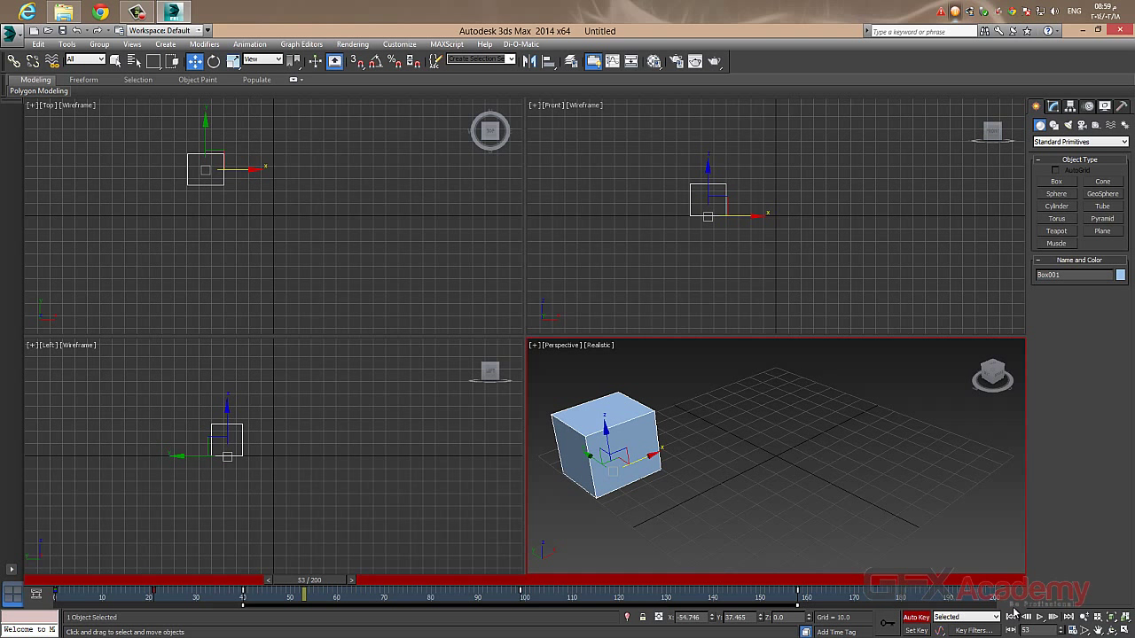
click(1039, 617)
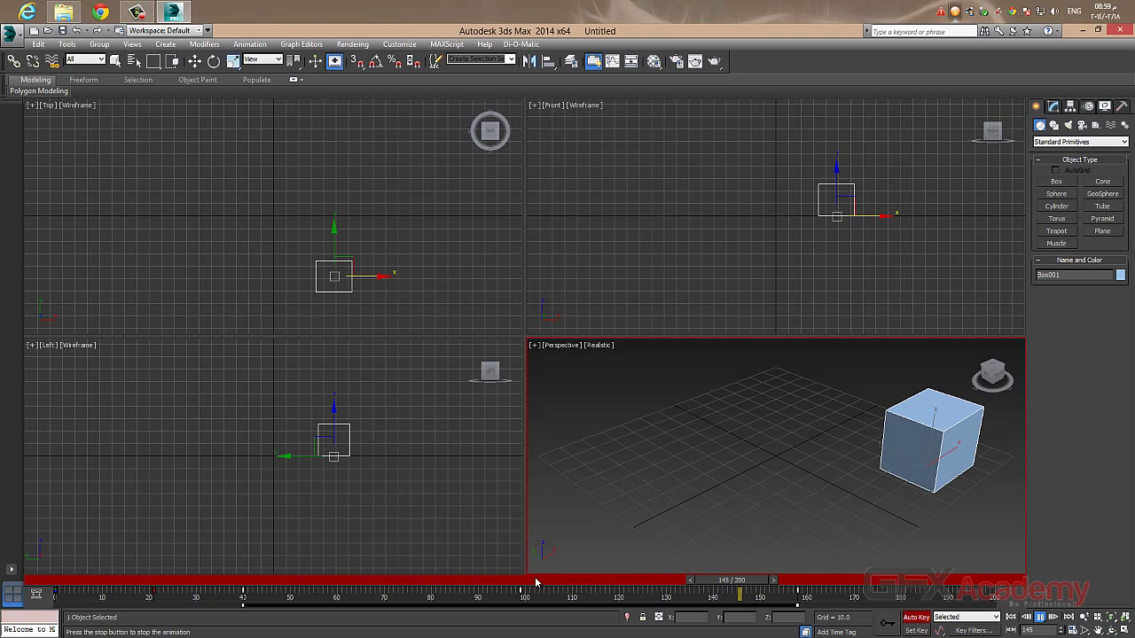
Compress the key timing, pull the frame 81 key back to about 61, and replay the animation
drag(542, 581, 247, 586)
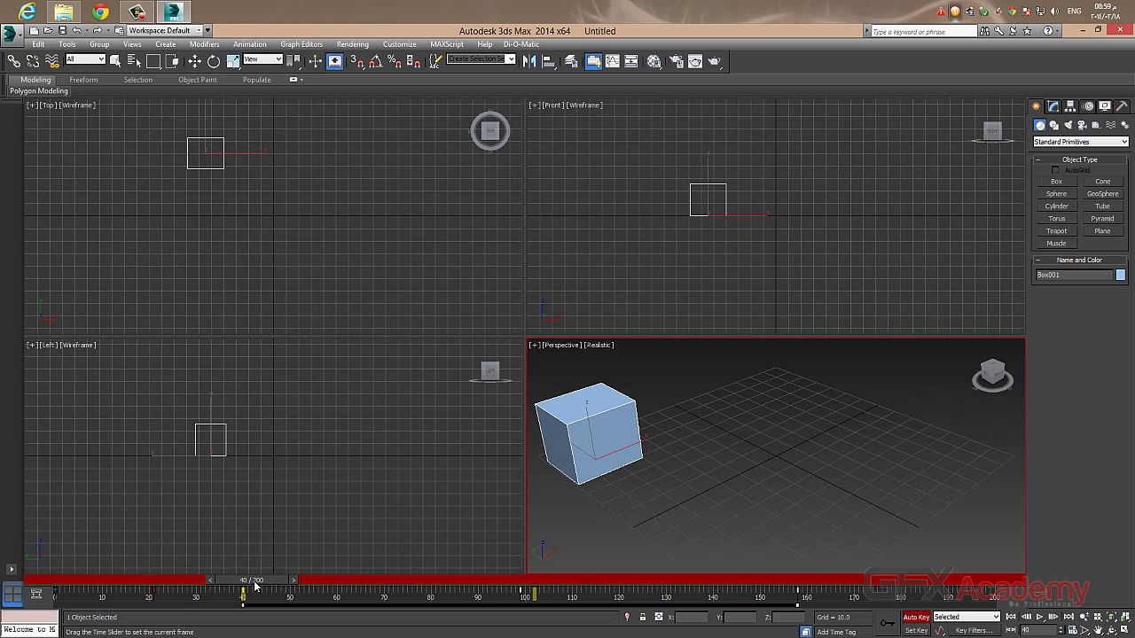
key(w)
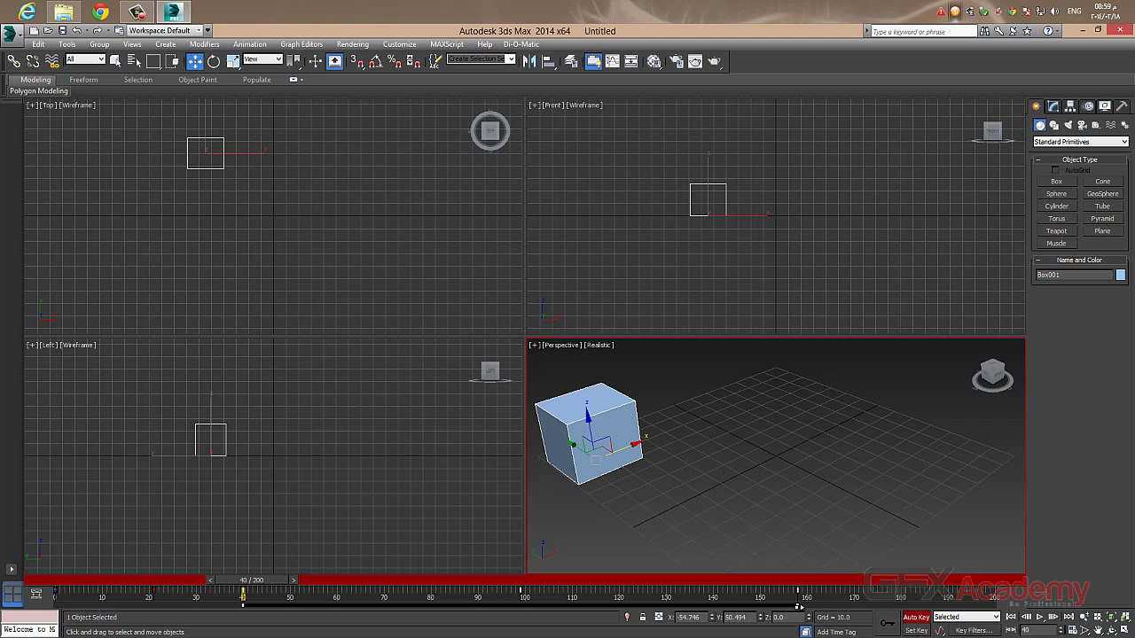
drag(799, 607, 433, 606)
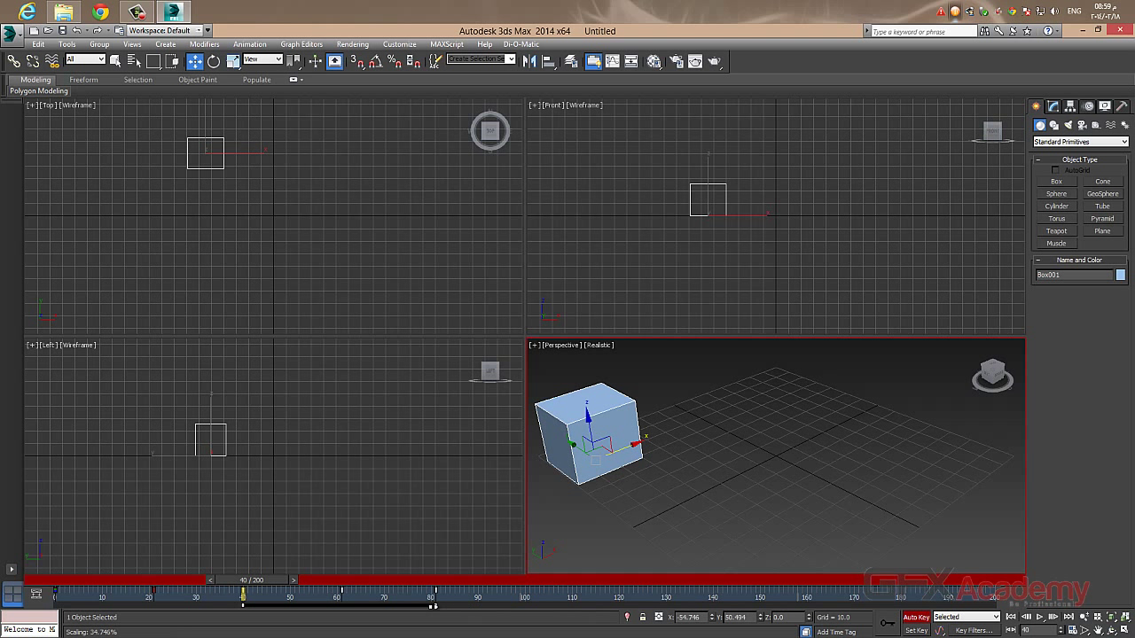
drag(433, 607, 427, 598)
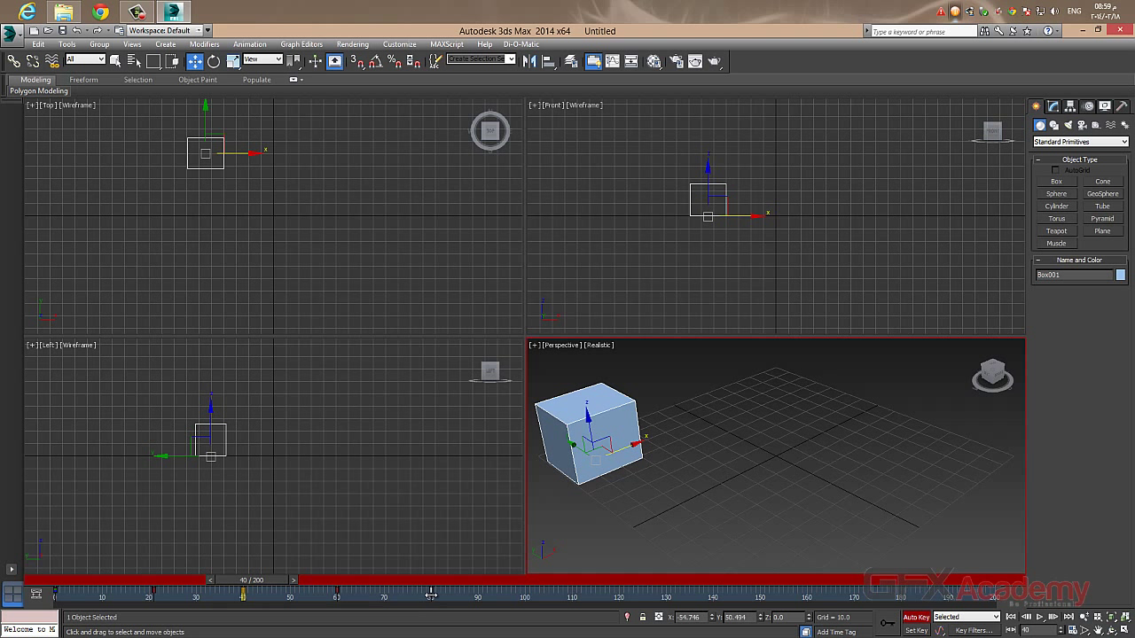
drag(288, 584, 268, 583)
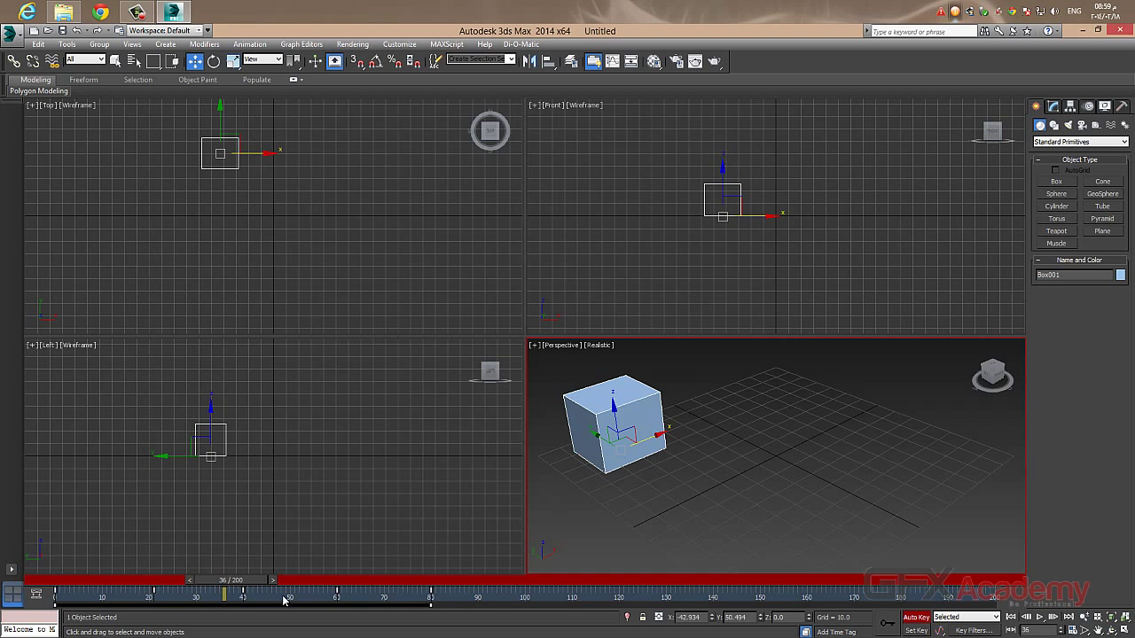
drag(430, 603, 337, 603)
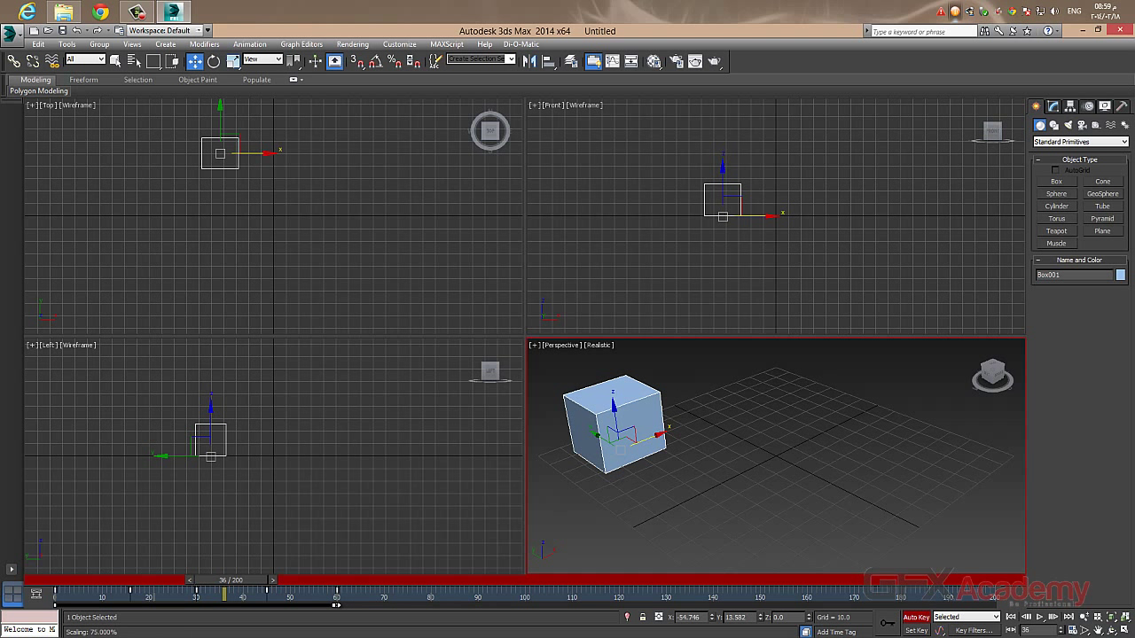
click(1039, 617)
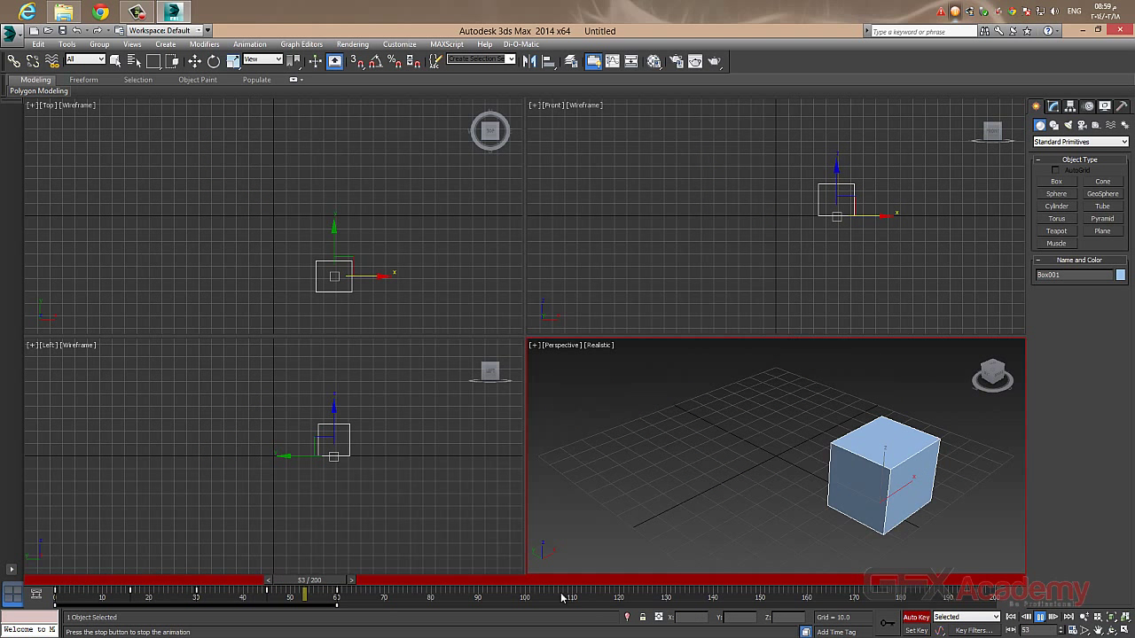
Cut the timeline end down to frame 60, play the box's motion, and switch Auto Key off
drag(372, 580, 362, 585)
key(w)
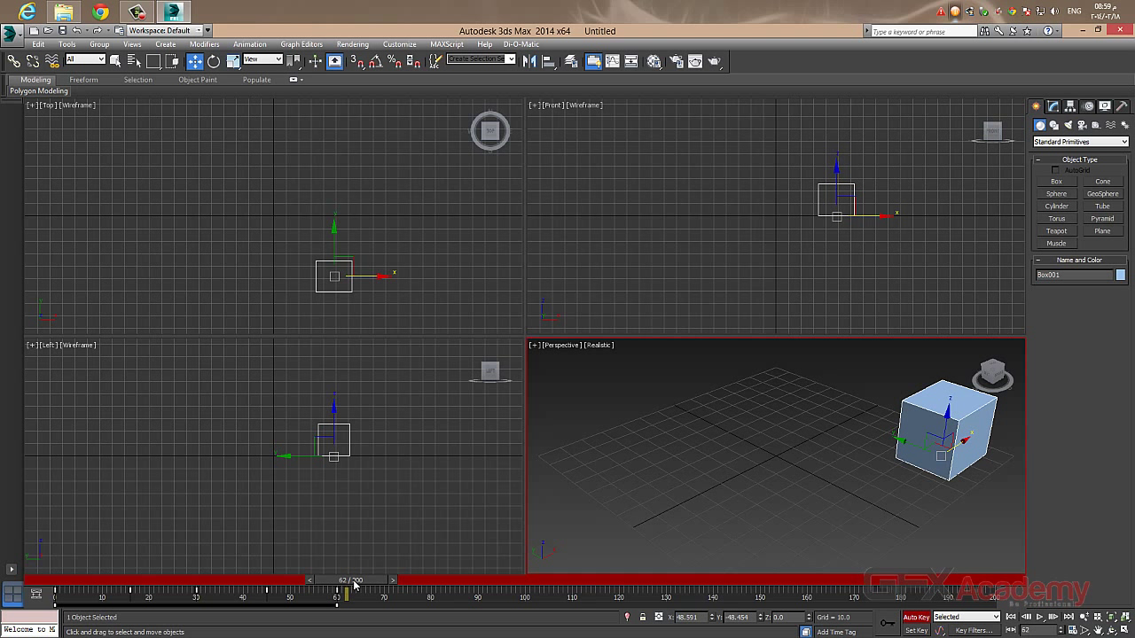
ctrl+alt+right_drag(315, 594, 957, 601)
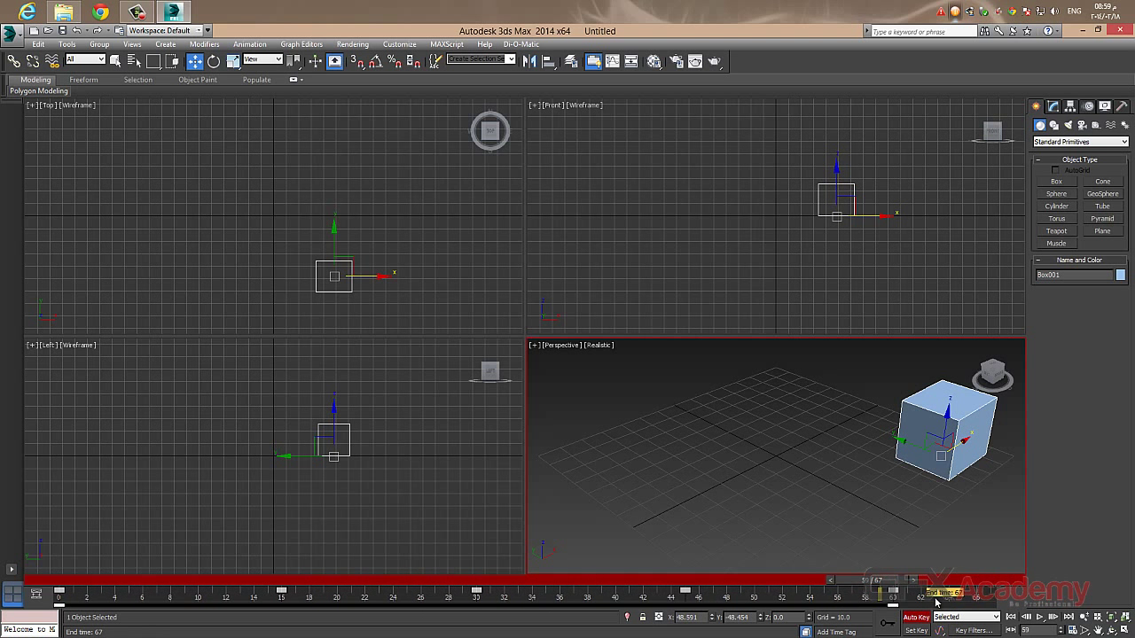
click(1041, 617)
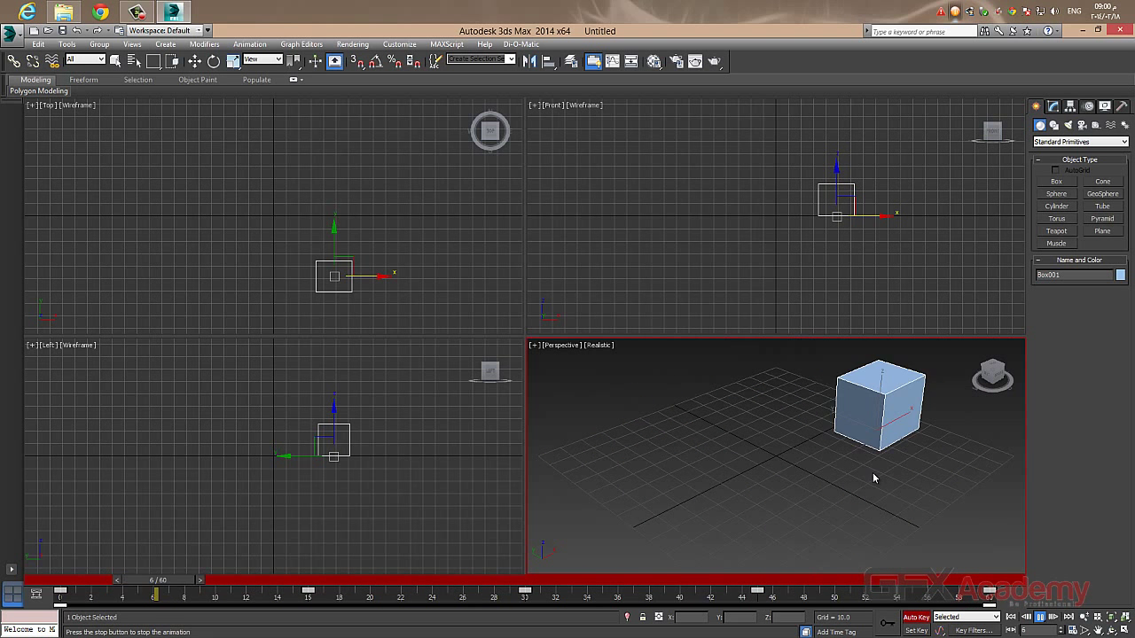
click(911, 619)
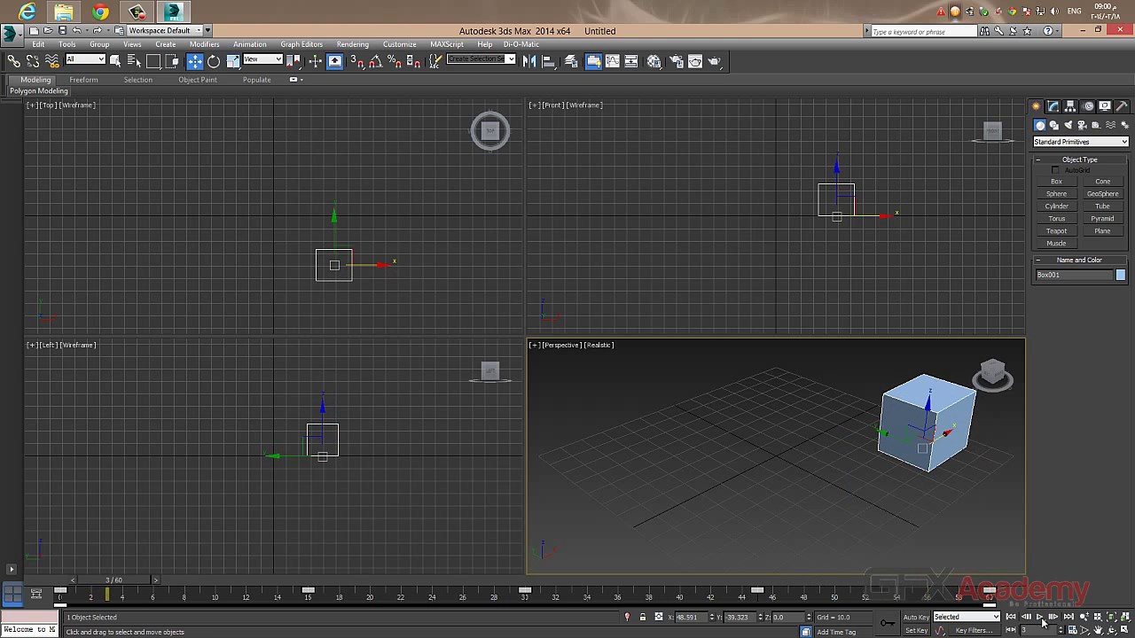
click(481, 586)
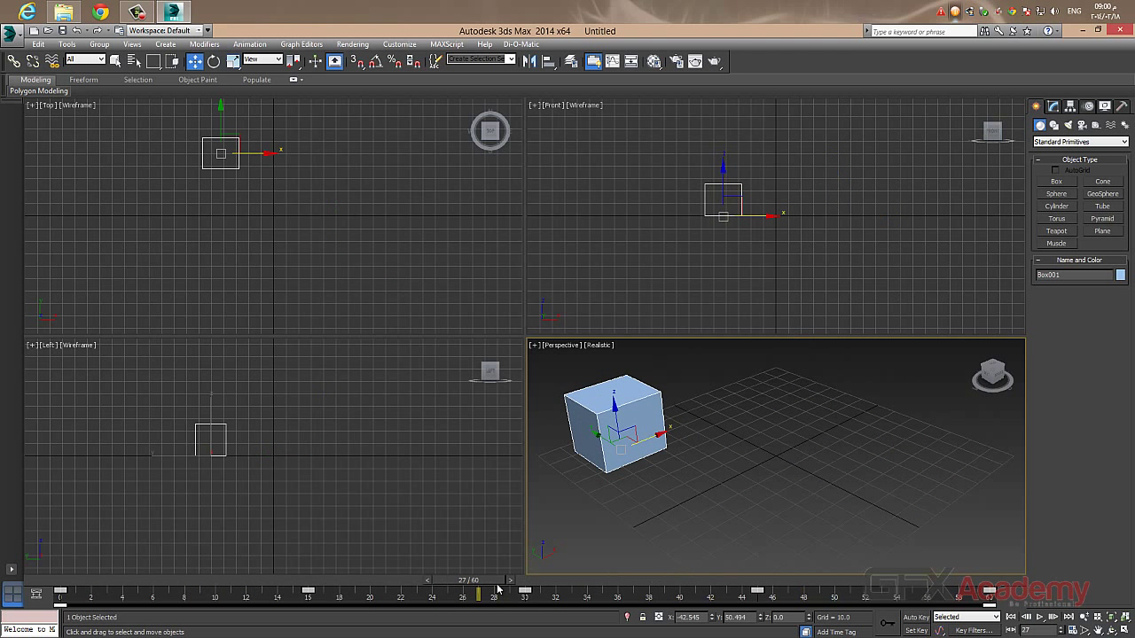
key(w)
mouse_move(482, 586)
mouse_down()
mouse_move(409, 580)
mouse_move(523, 582)
mouse_move(346, 581)
mouse_up()
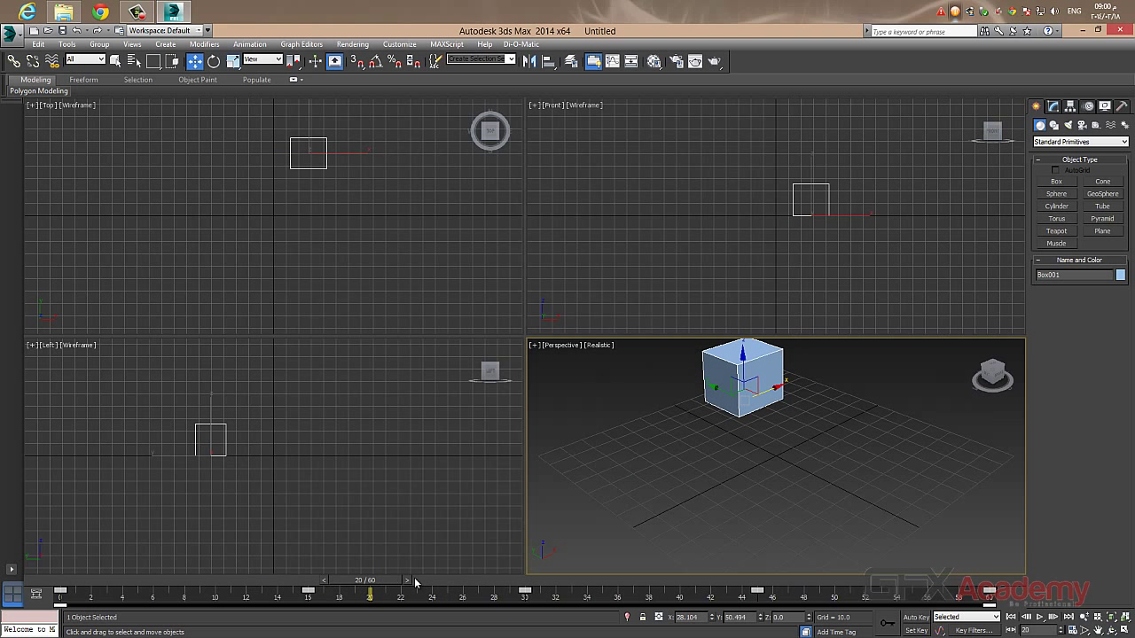
click(298, 583)
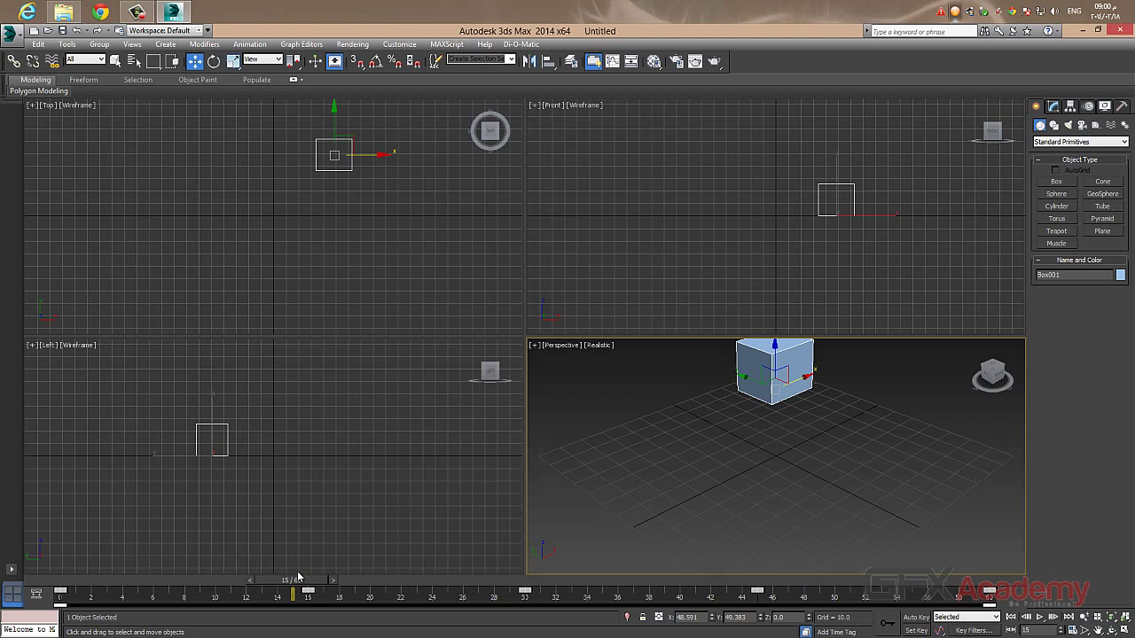
mouse_move(338, 583)
mouse_down()
mouse_move(360, 584)
mouse_move(313, 583)
mouse_up()
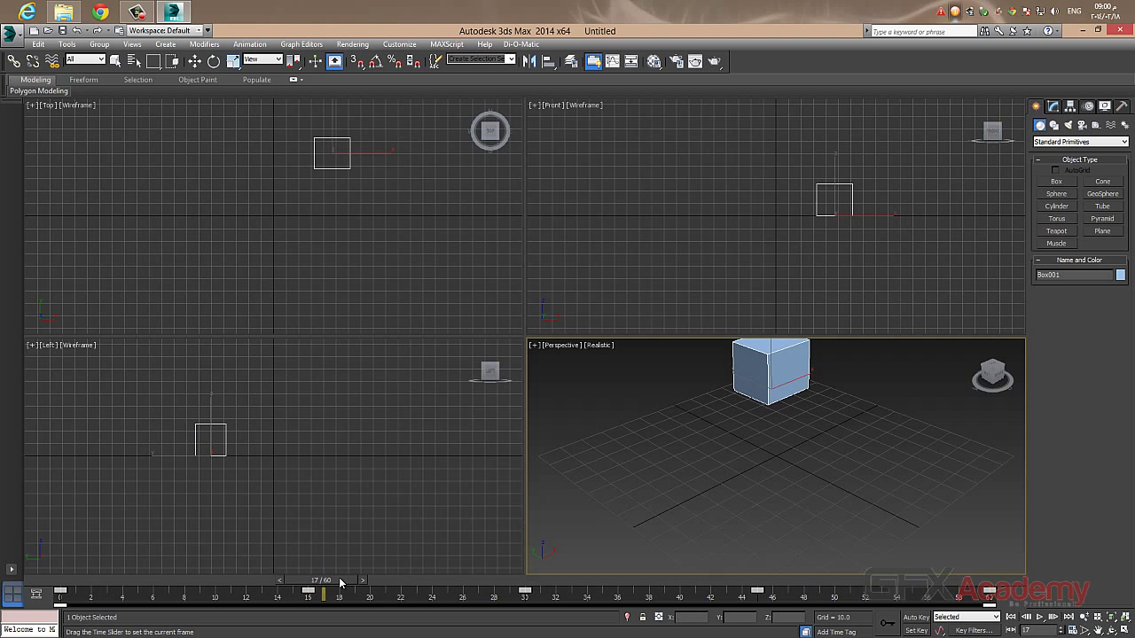
drag(318, 582, 803, 584)
click(669, 585)
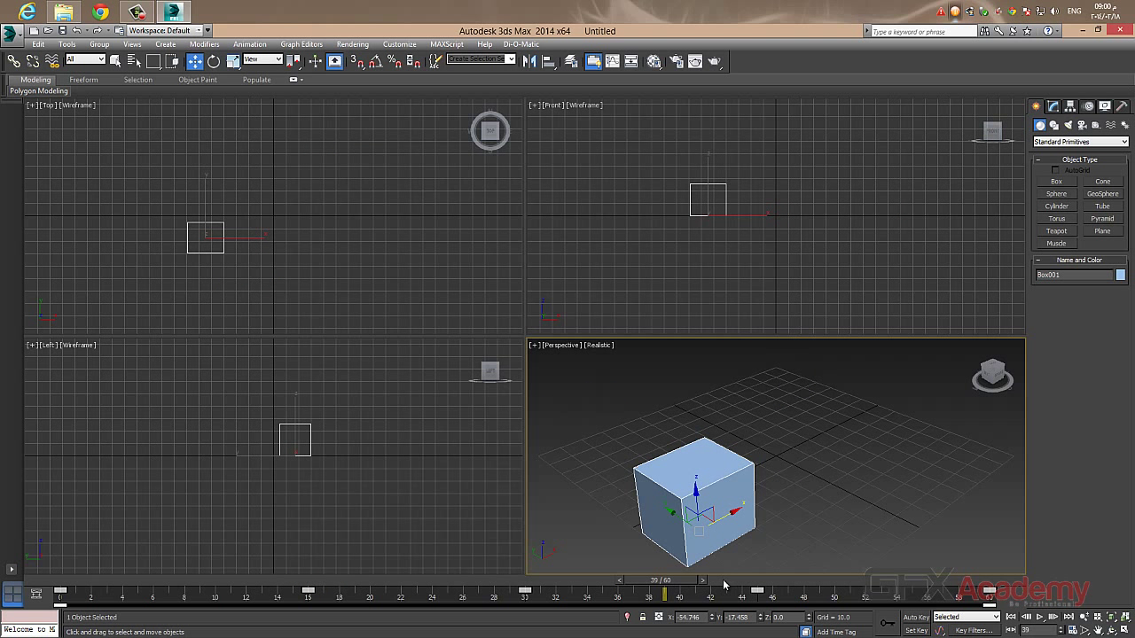
key(slash)
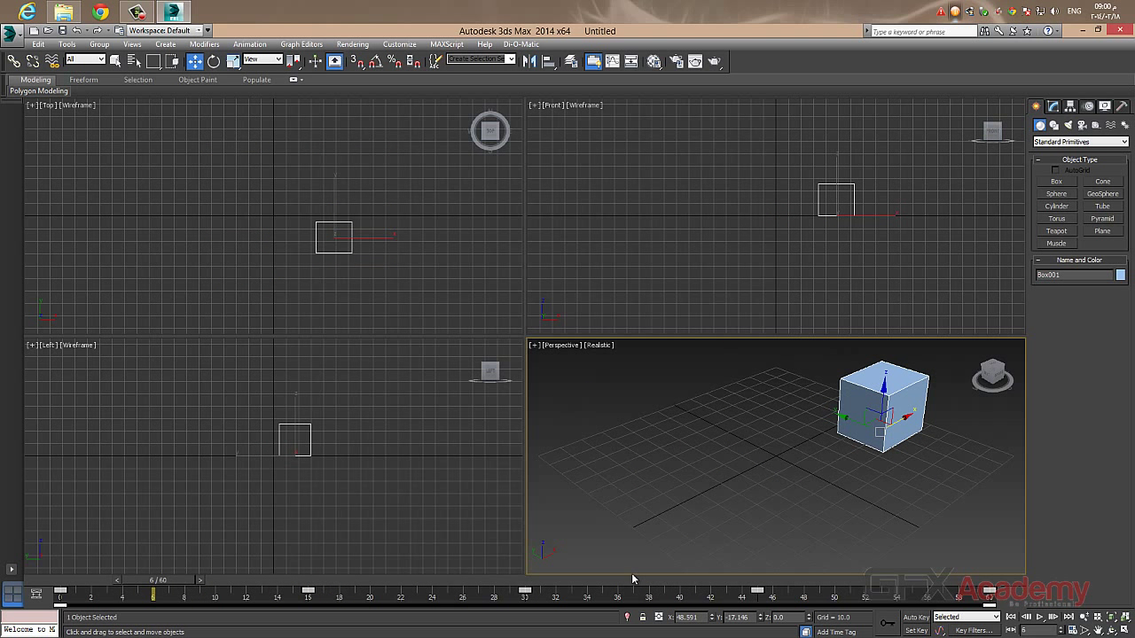
key(slash)
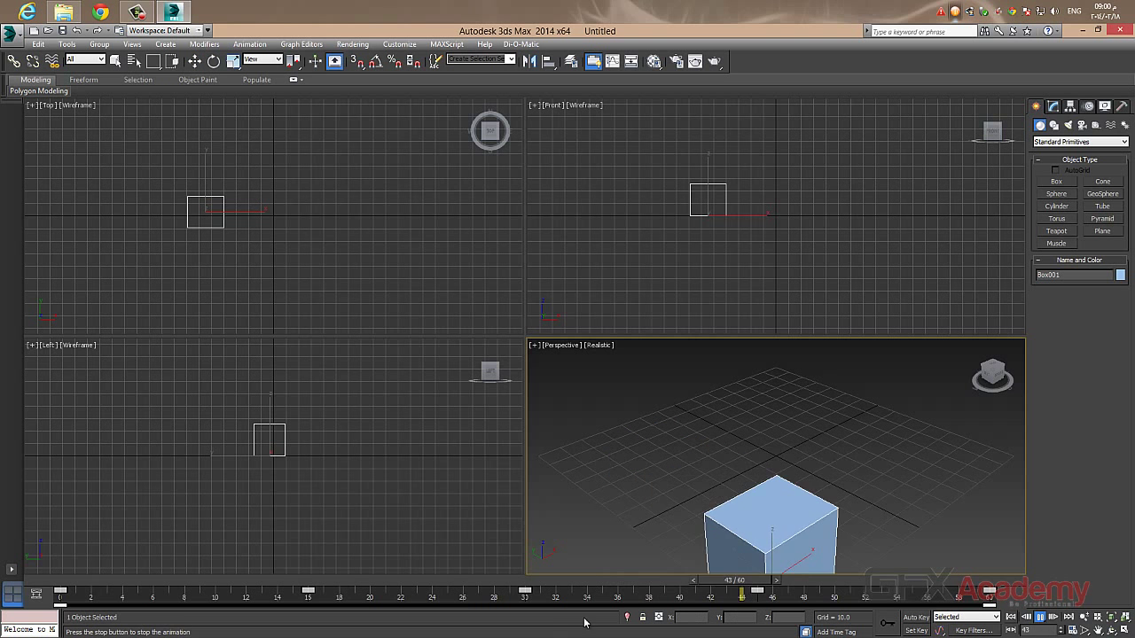
mouse_move(530, 582)
mouse_down()
mouse_move(590, 579)
mouse_move(53, 579)
mouse_up()
key(w)
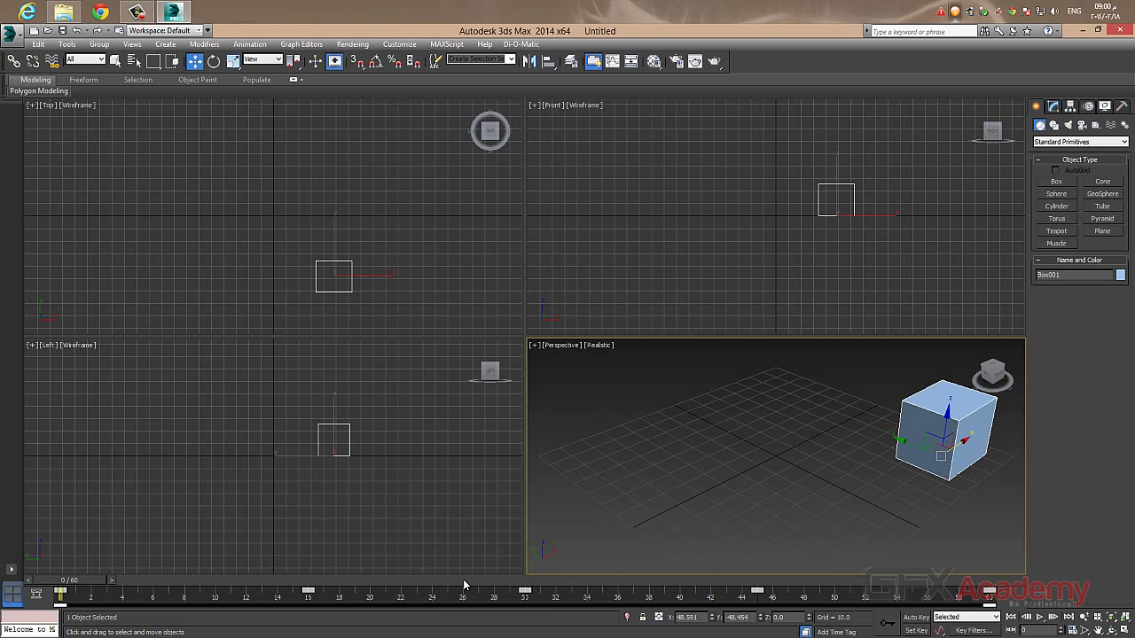
Turn on Show Sound Track under the track bar, then scrub to frame 30 and back to 0
right_click(584, 597)
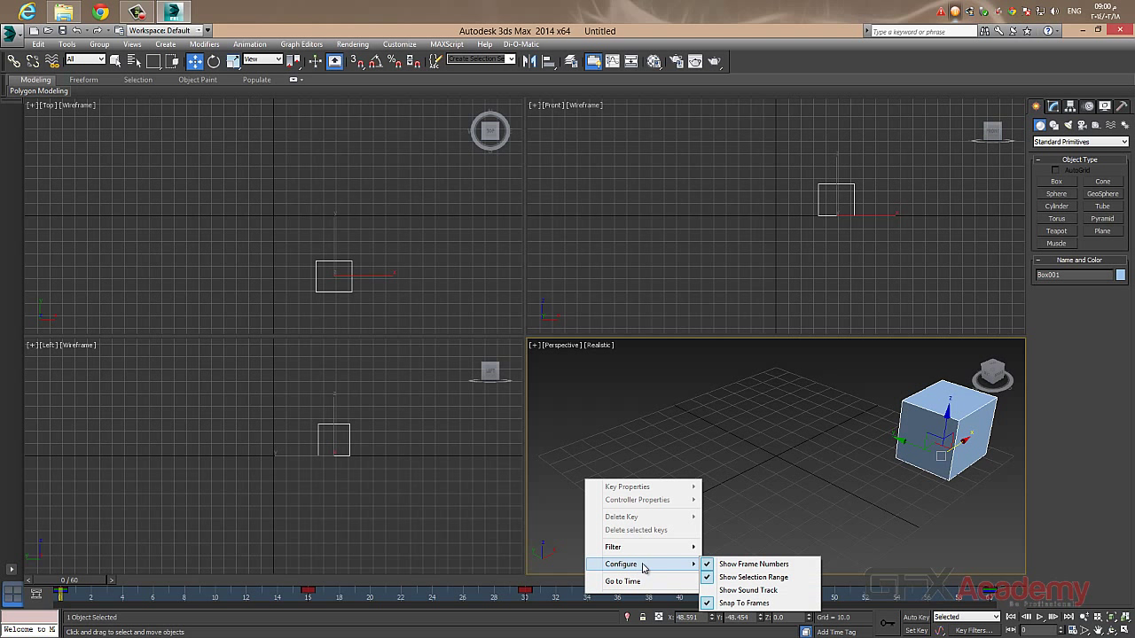
mouse_move(640, 564)
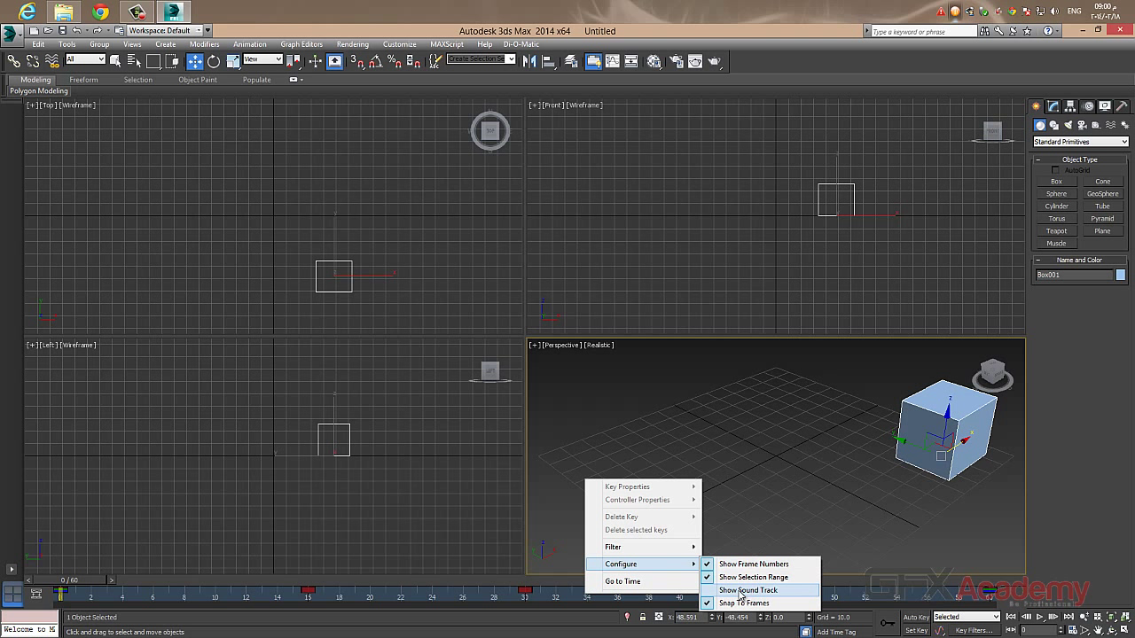
click(741, 590)
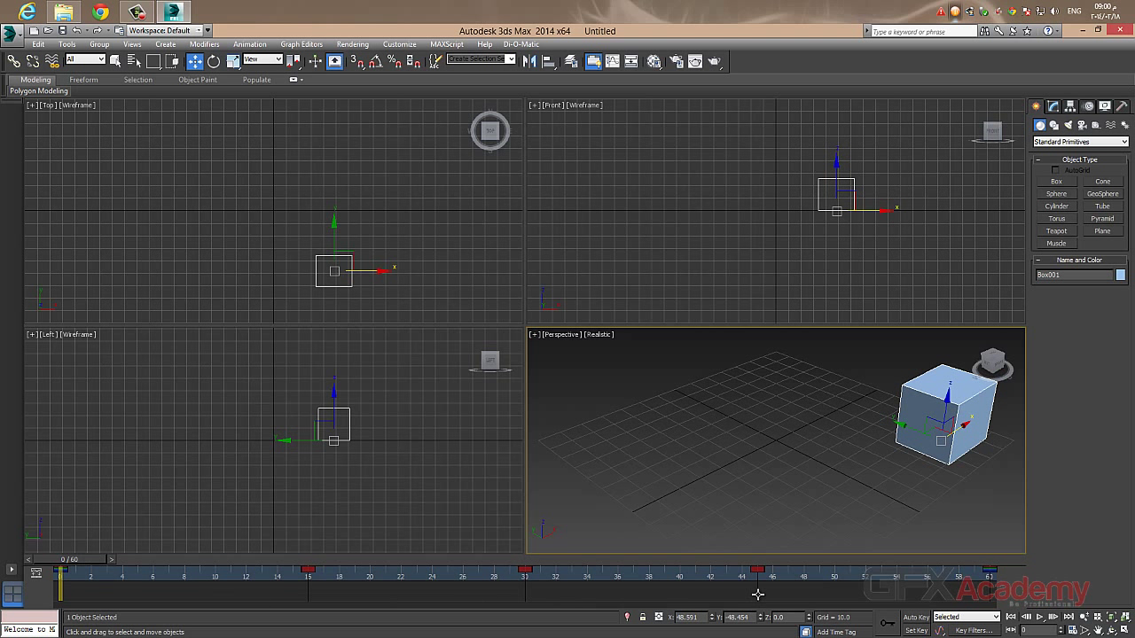
drag(64, 560, 69, 562)
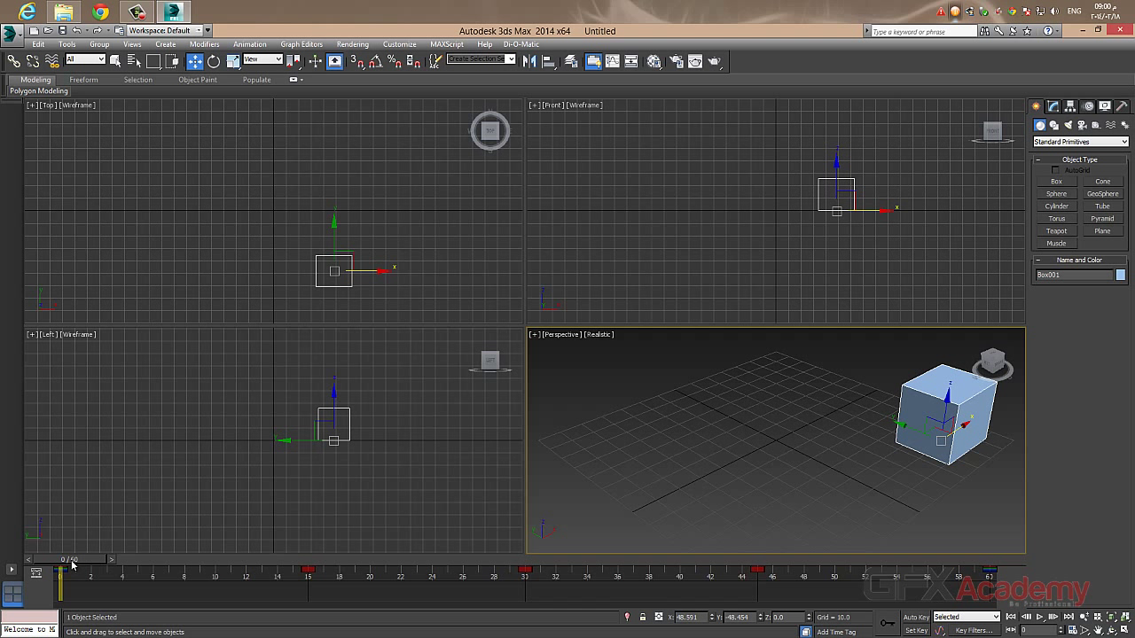
drag(77, 562, 323, 569)
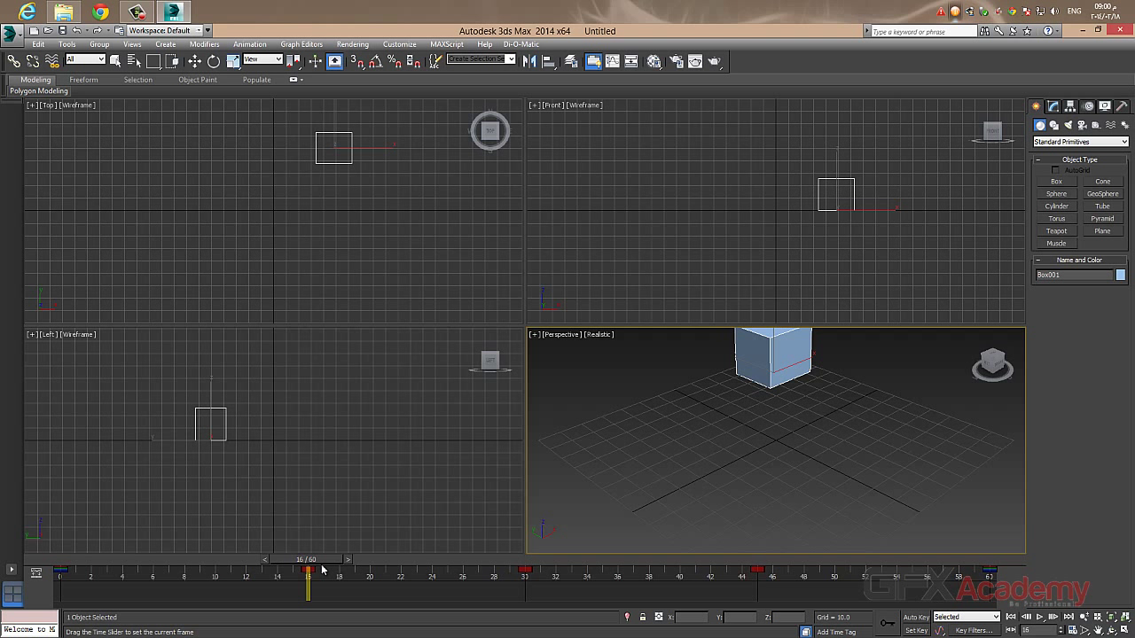
drag(322, 569, 525, 567)
key(w)
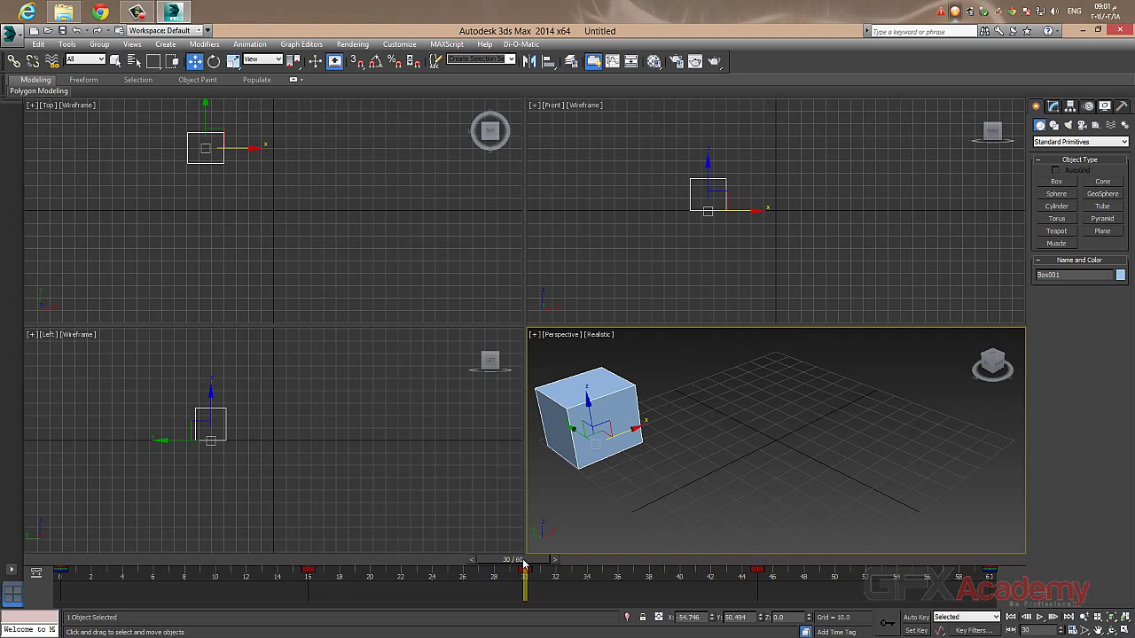
drag(510, 563, 71, 562)
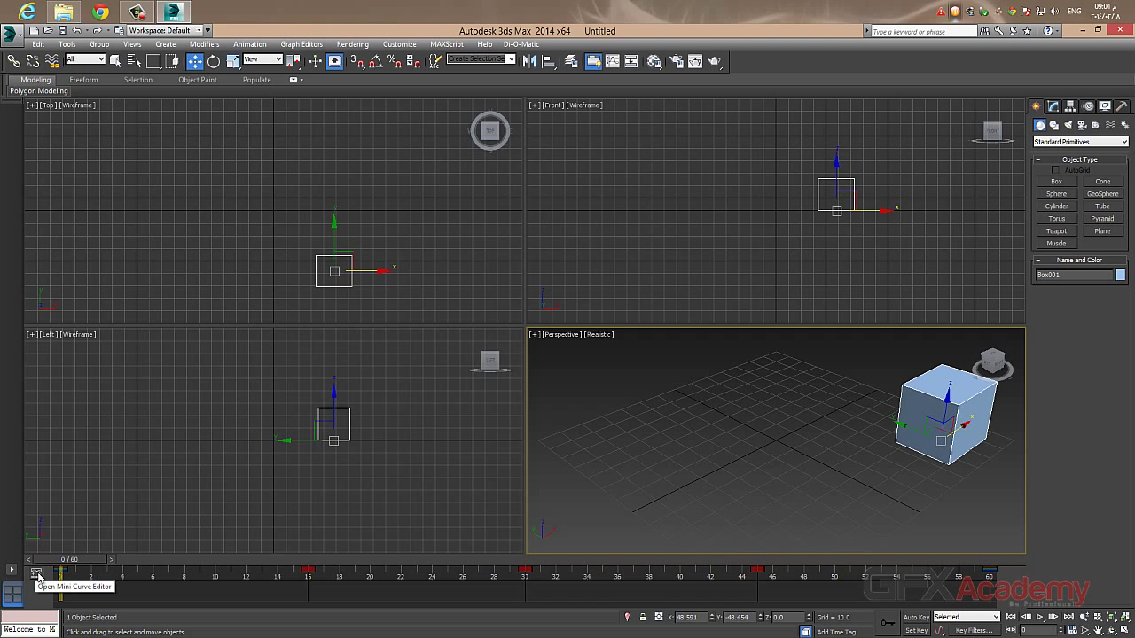
Open ProSound from the Sound entry in the Mini Curve Editor and start adding an audio file
click(37, 576)
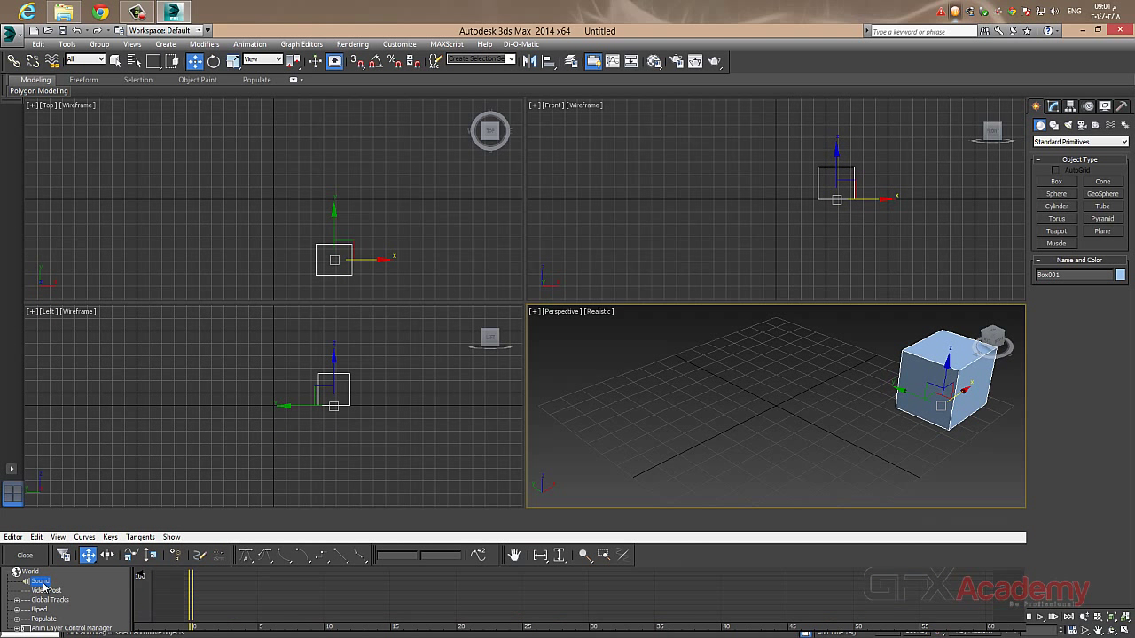
double_click(40, 582)
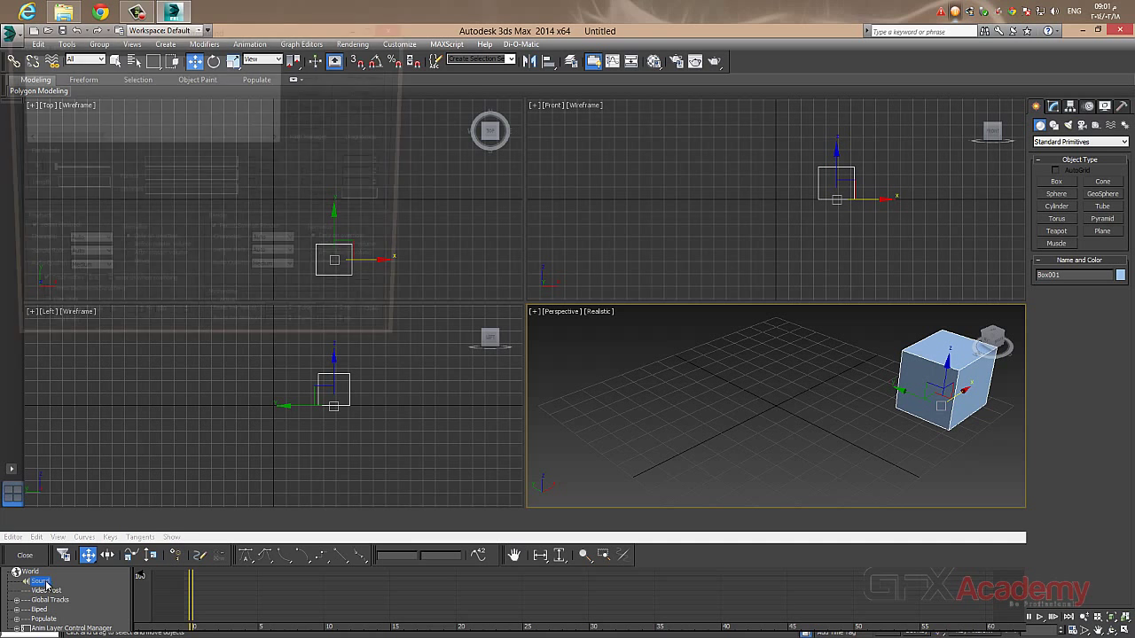
drag(301, 32, 373, 147)
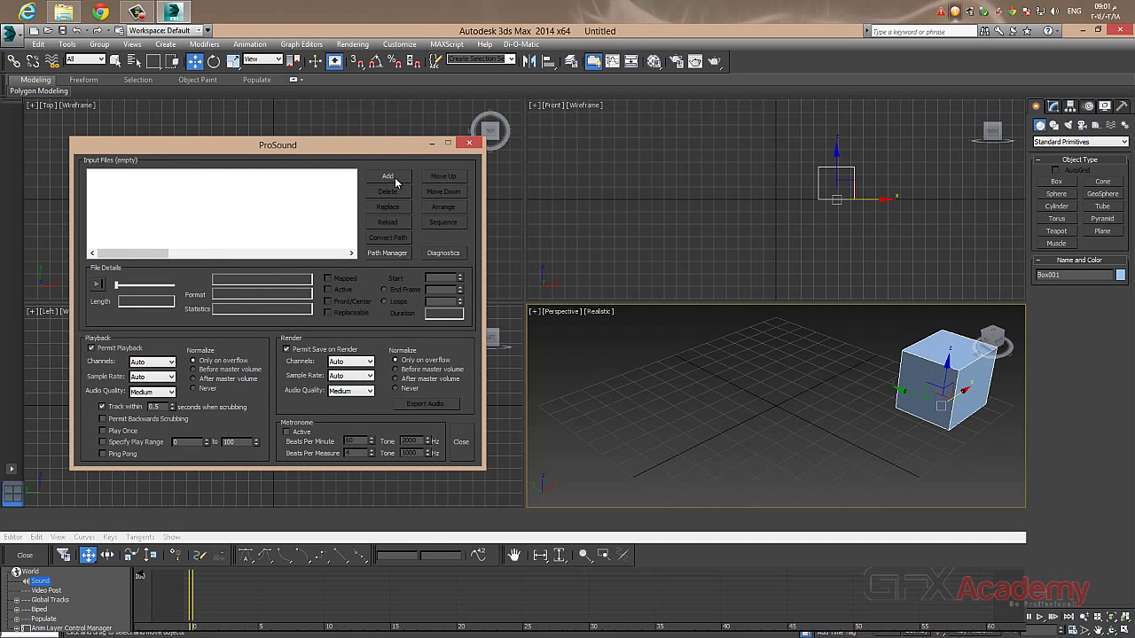
click(390, 178)
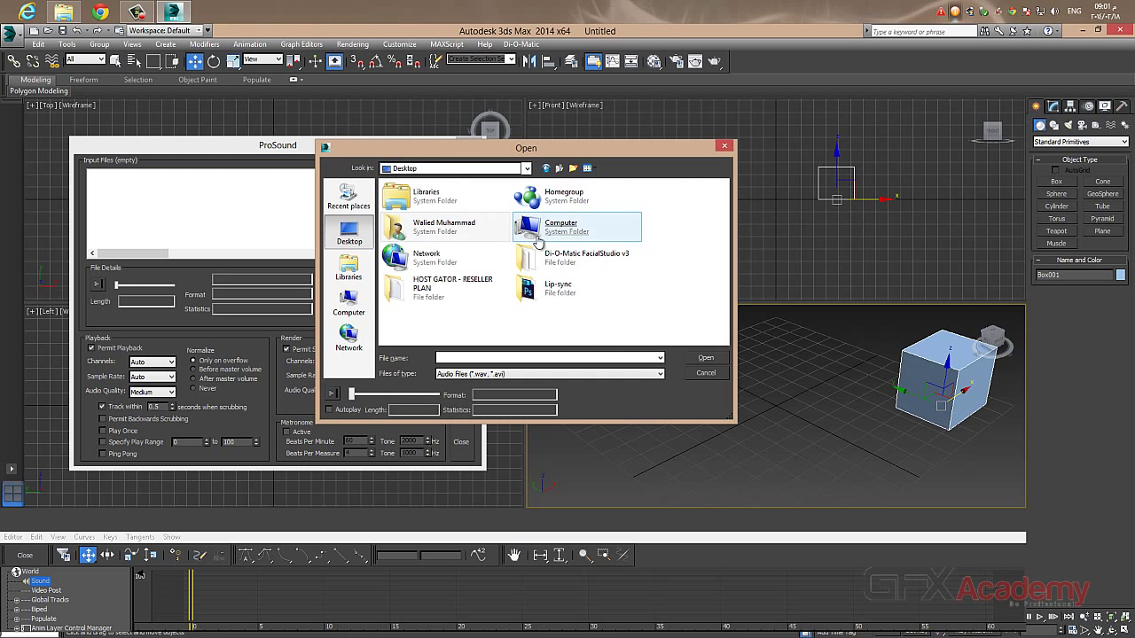
Browse Works (D:) > Animation > Snappy Animation - Second Test and load snappy-second test_mixdown_(new).wav
double_click(535, 233)
double_click(555, 219)
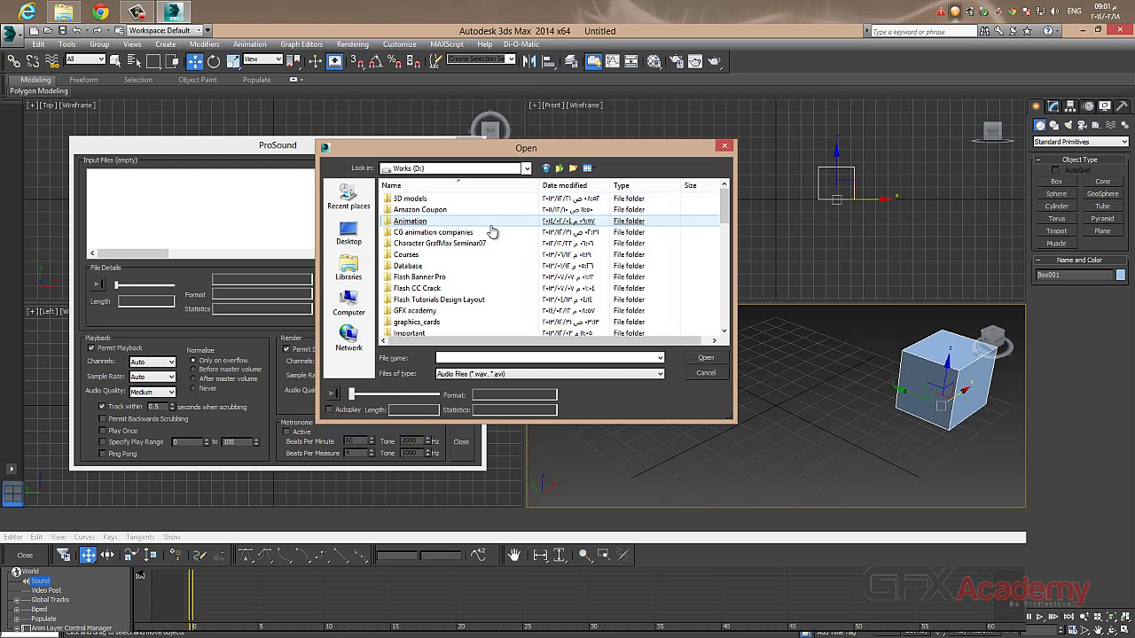
double_click(410, 221)
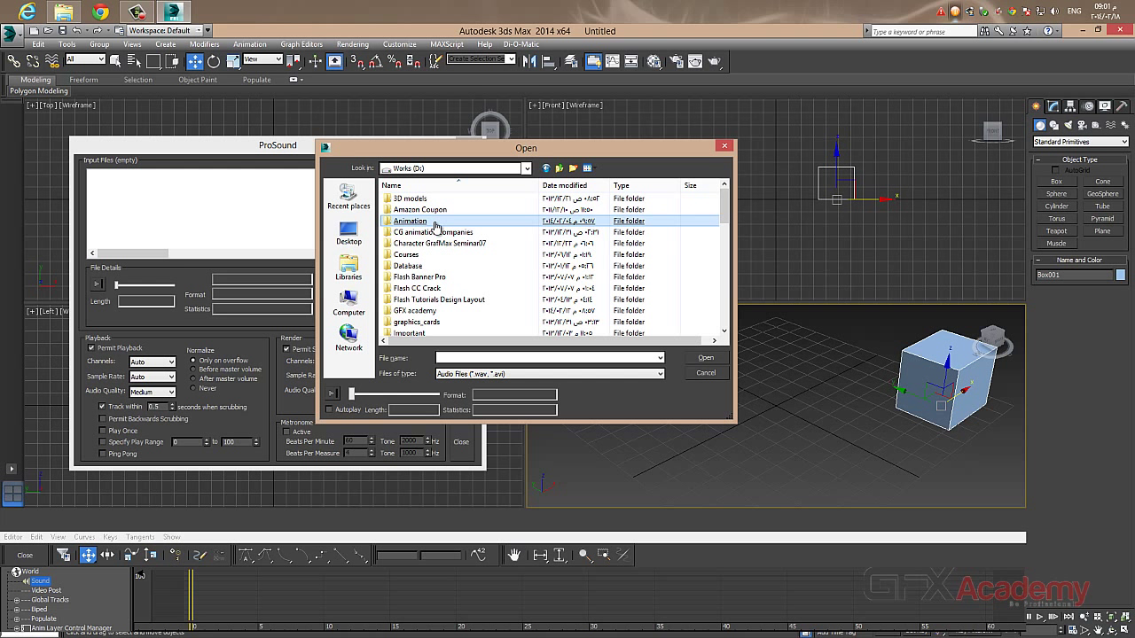
click(549, 312)
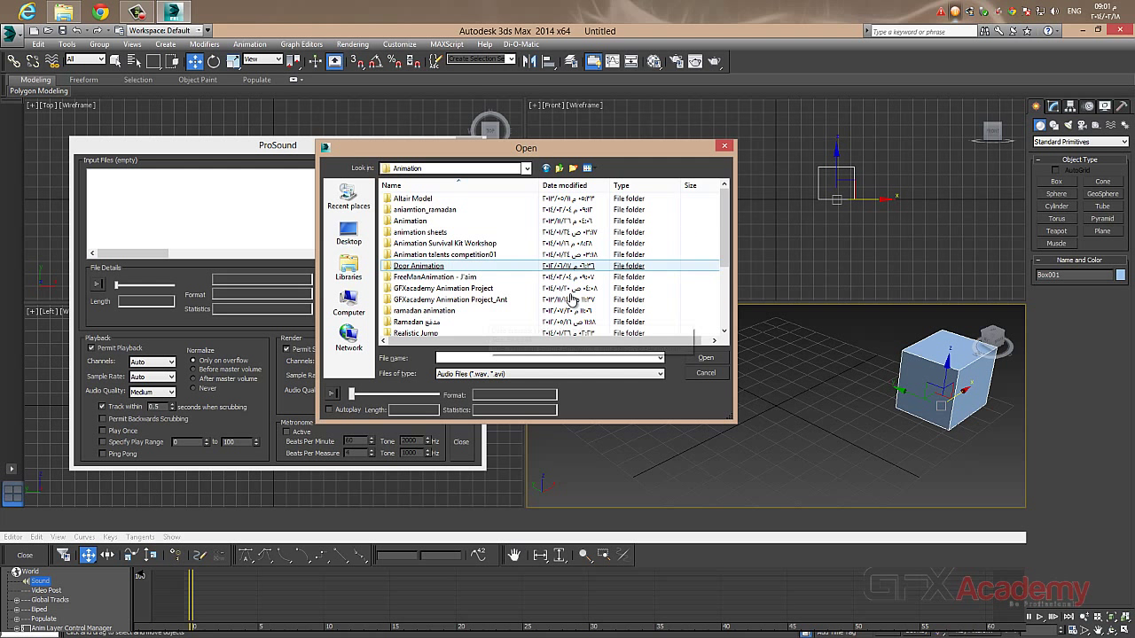
scroll(620, 271, down, 3)
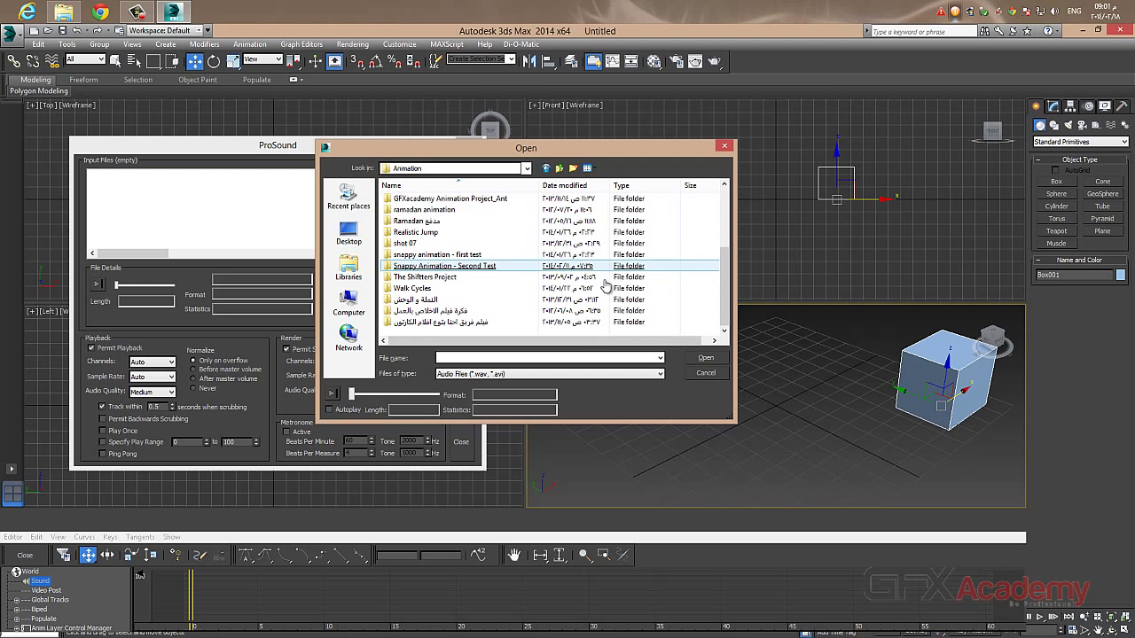
click(486, 267)
double_click(486, 267)
click(456, 211)
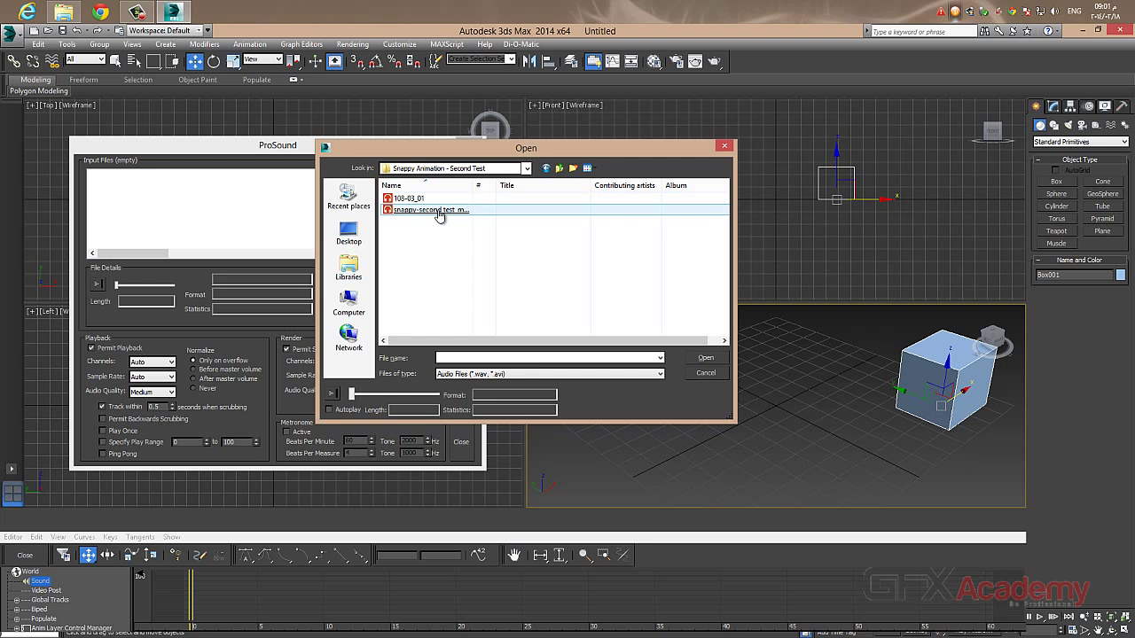
double_click(456, 213)
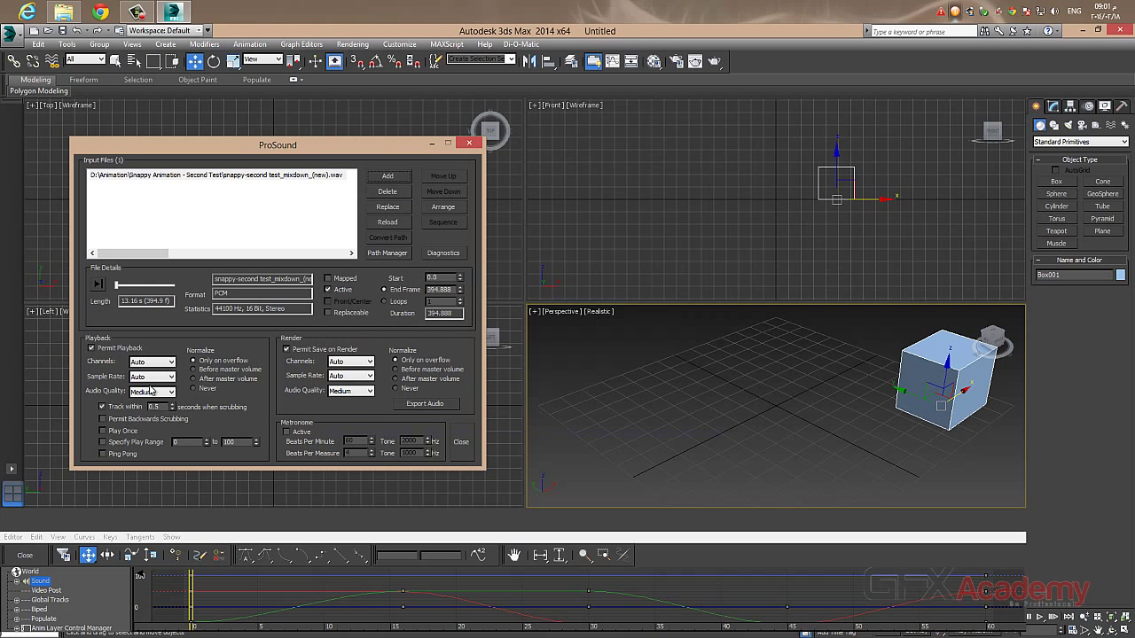
Preview the loaded sound in ProSound with play and stop
click(99, 285)
click(98, 286)
drag(140, 286, 115, 289)
Set the sound's Start to frame 50.0, check Active, and select the file in Input Files
click(443, 277)
mouse_move(452, 291)
mouse_down()
mouse_move(430, 290)
mouse_move(426, 278)
mouse_up()
click(328, 290)
double_click(445, 277)
drag(452, 289, 433, 290)
click(248, 179)
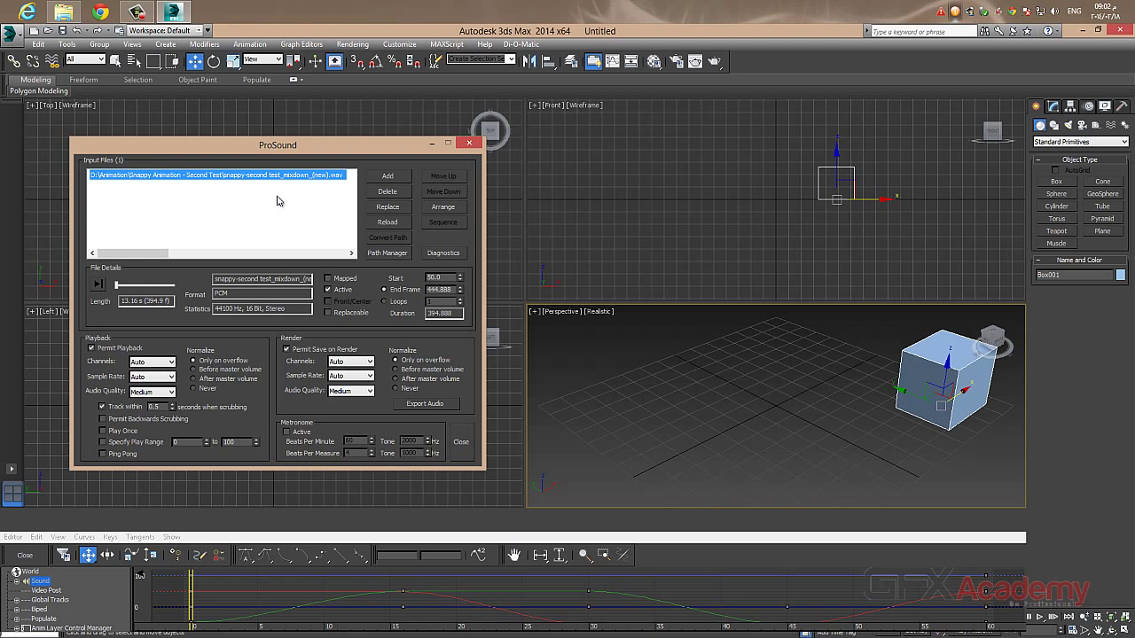
Remove the audio, re-add snappy-second test_mixdown_(new).wav, then replace it with 108-03_01.wav
click(388, 192)
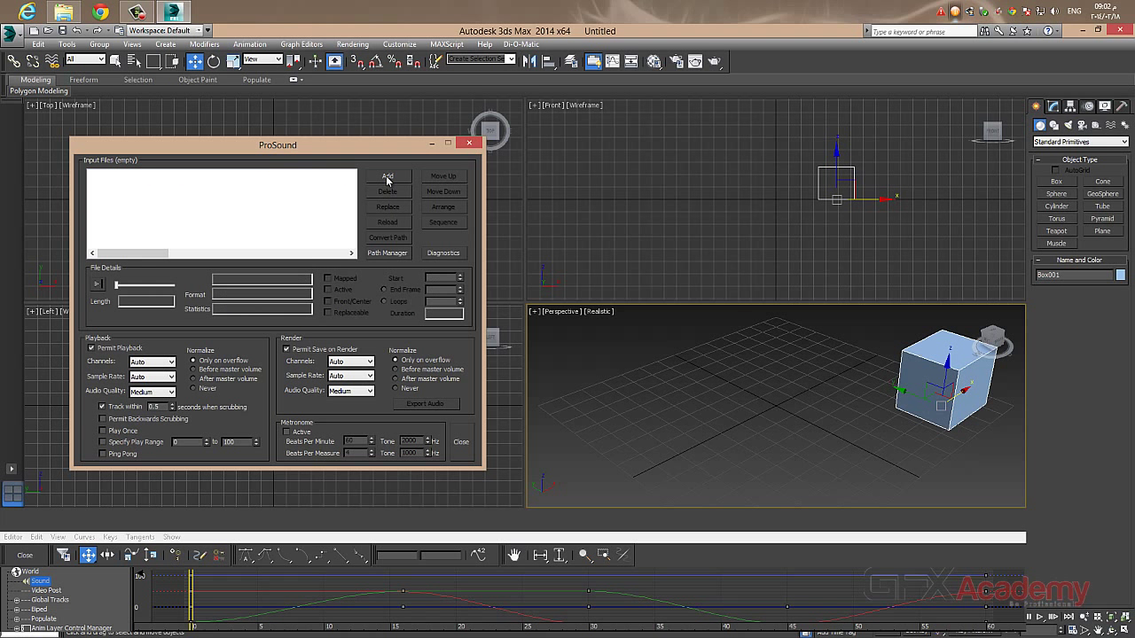
click(387, 177)
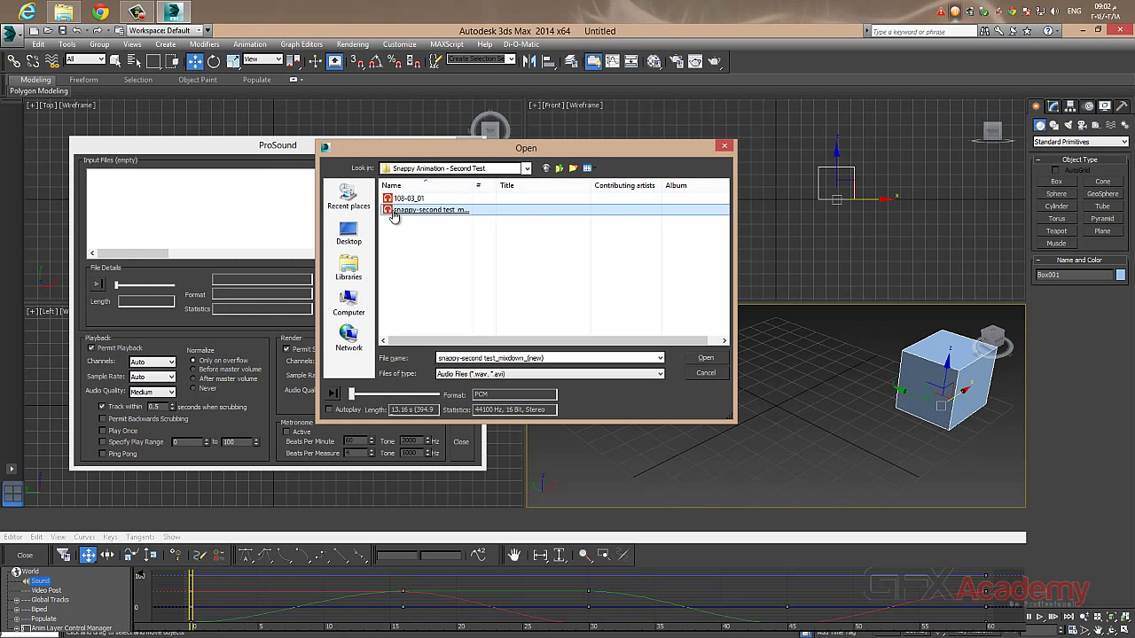
double_click(390, 210)
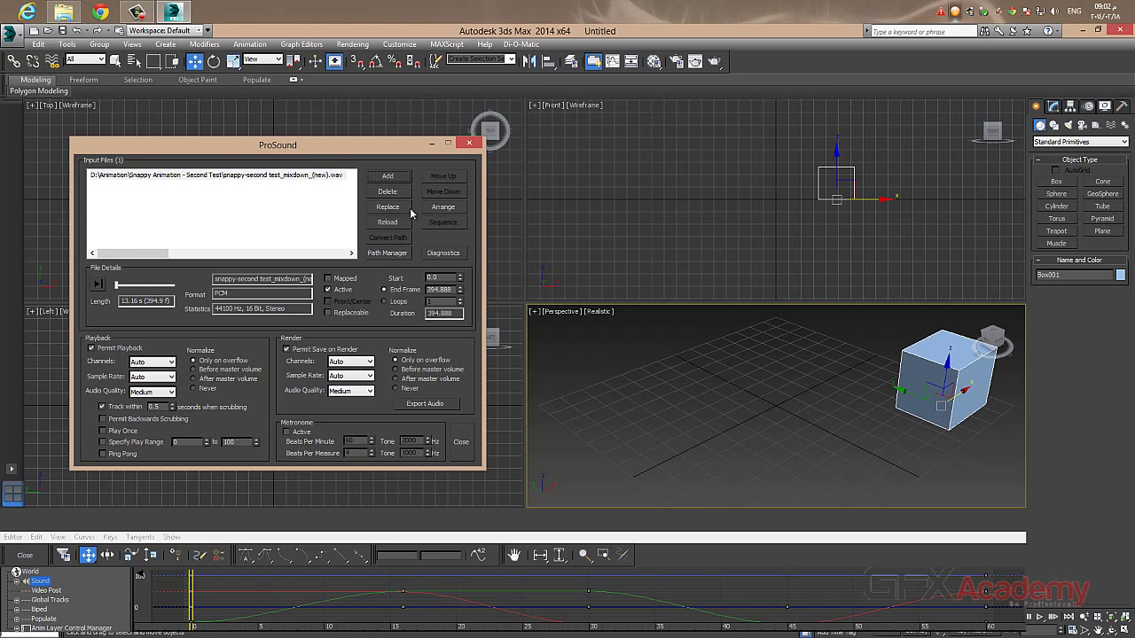
click(405, 207)
double_click(408, 203)
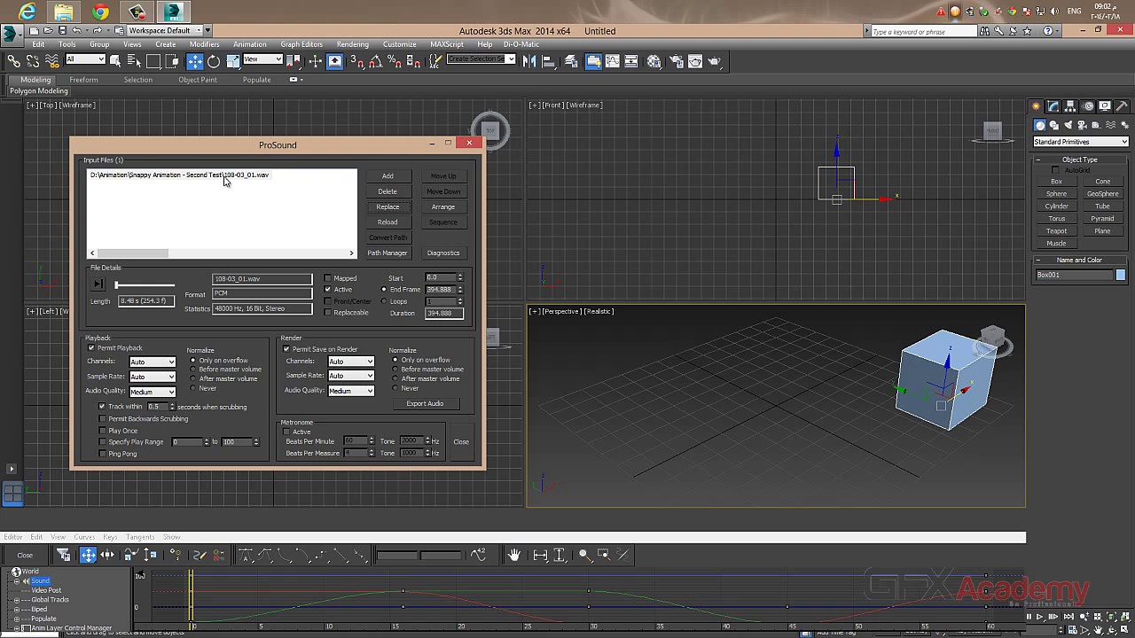
Replace the file back with snappy-second test_mixdown_(new).wav and preview it with Play and stop
click(225, 176)
click(386, 223)
click(236, 178)
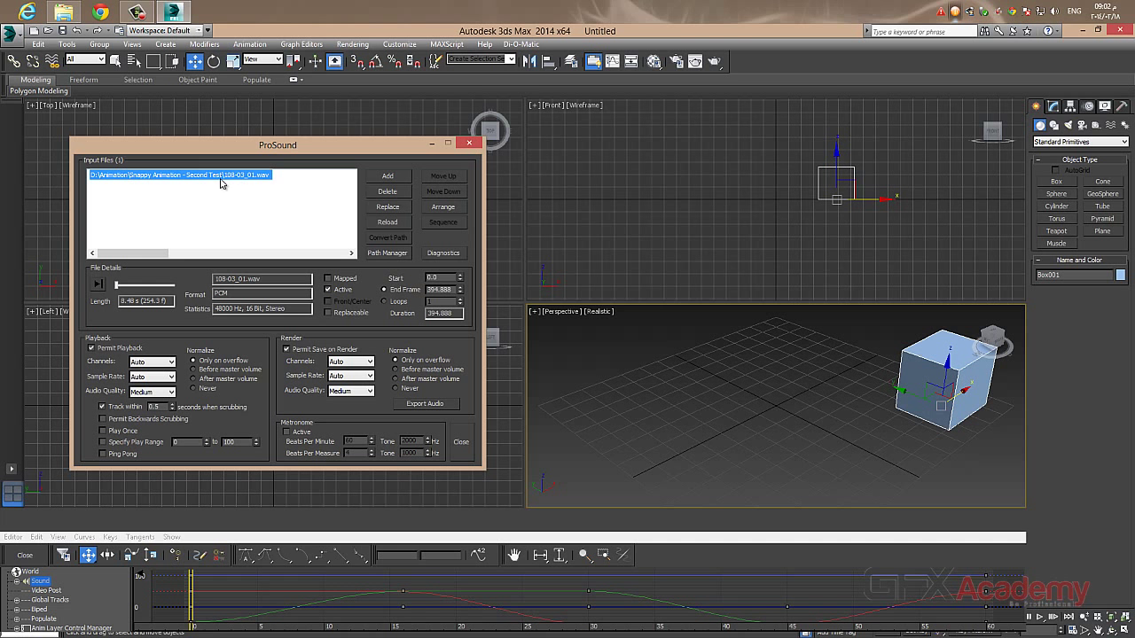
click(381, 206)
click(401, 213)
double_click(400, 213)
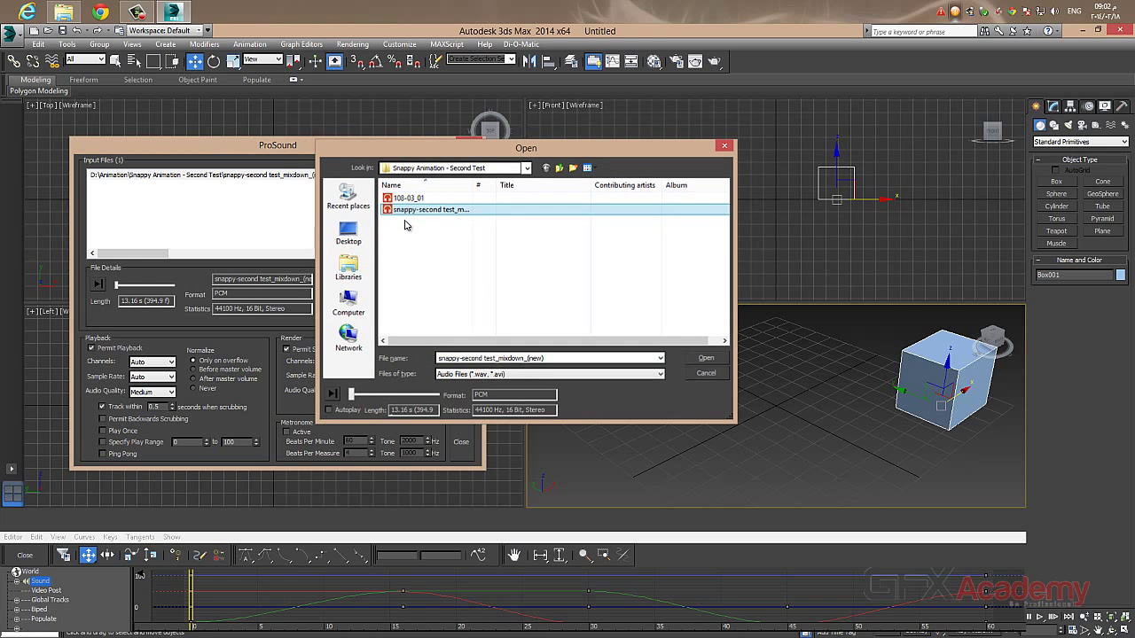
click(97, 285)
click(97, 285)
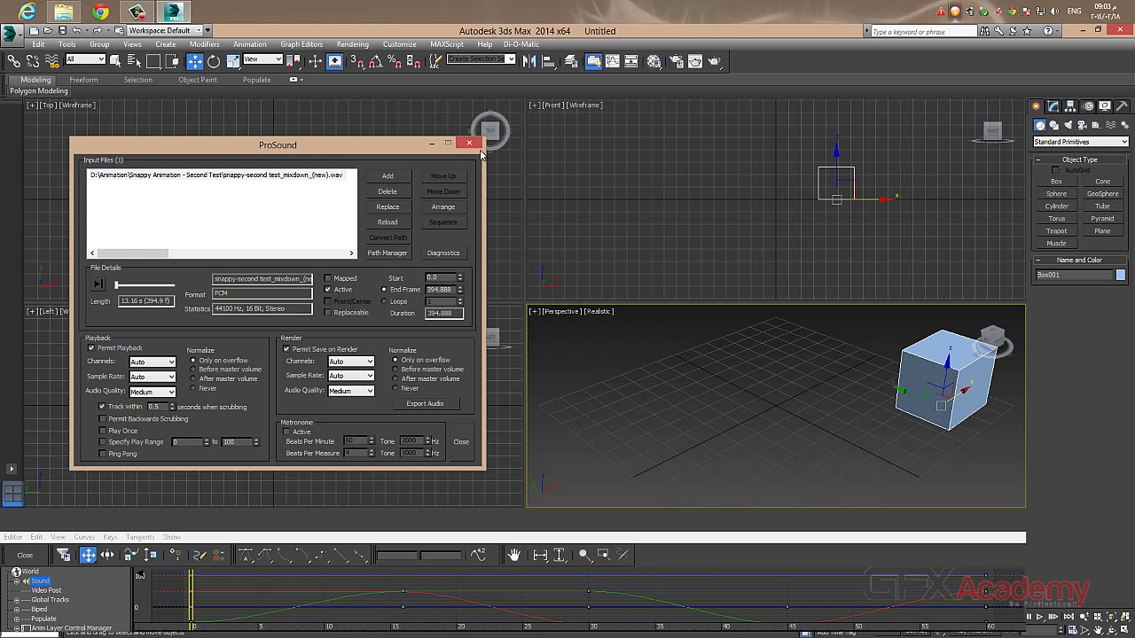
Close ProSound and the Mini Curve Editor, then scrub to frame 3
click(461, 441)
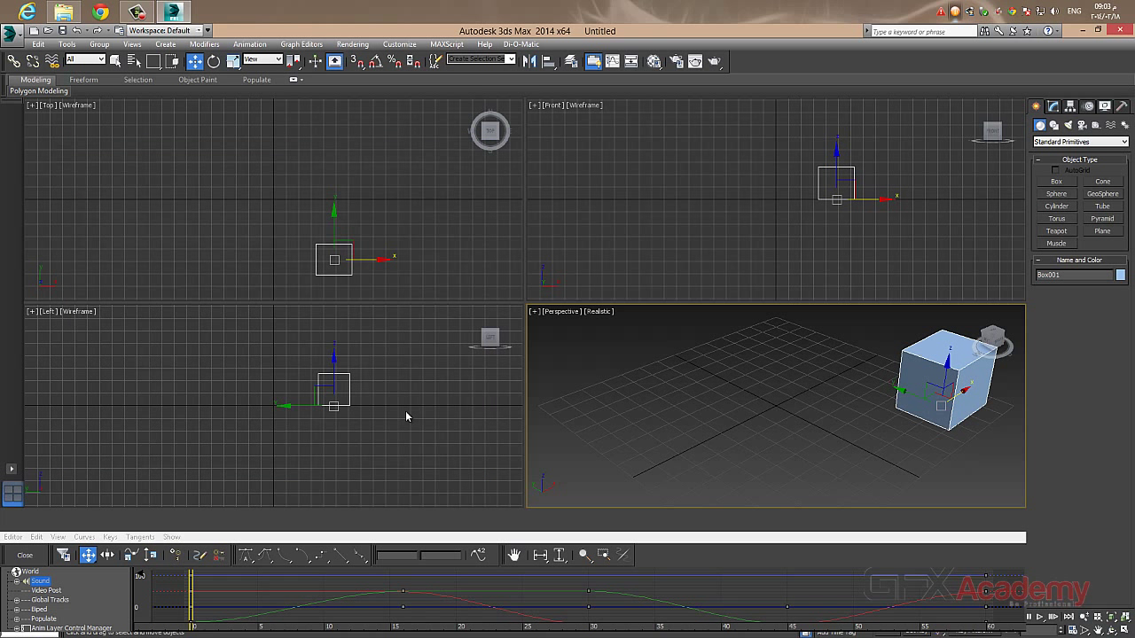
click(33, 558)
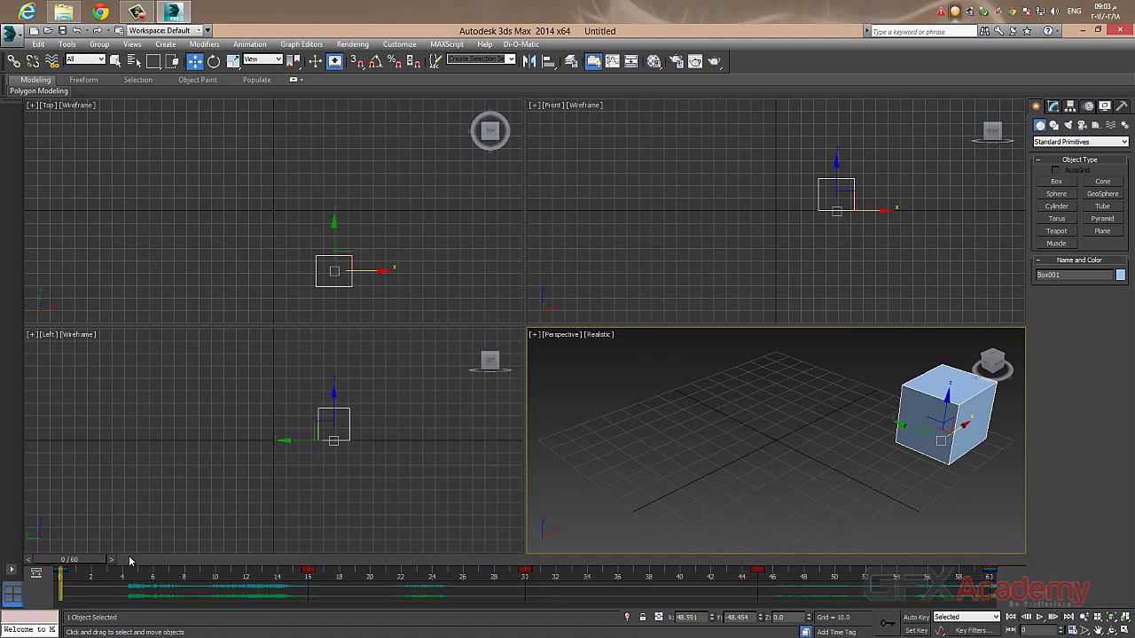
drag(103, 562, 166, 588)
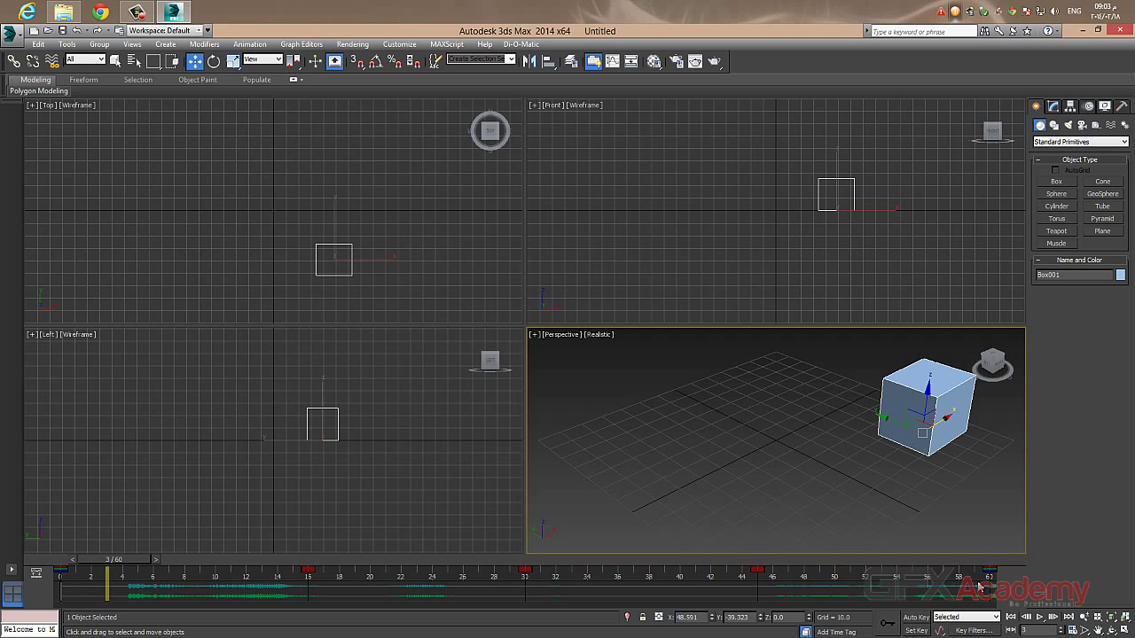
Stretch the animation end time to 394 frames and play it with its audio
mouse_move(980, 587)
ctrl+alt+right_down()
mouse_move(744, 595)
mouse_move(874, 590)
ctrl+alt+right_up()
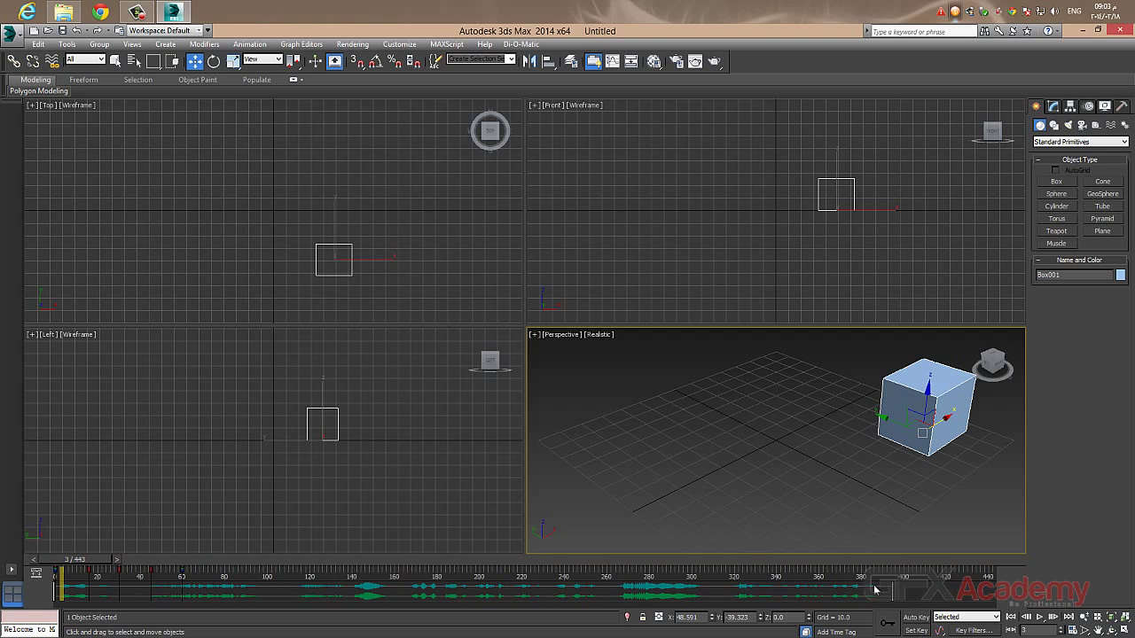
ctrl+alt+right_drag(608, 588, 856, 585)
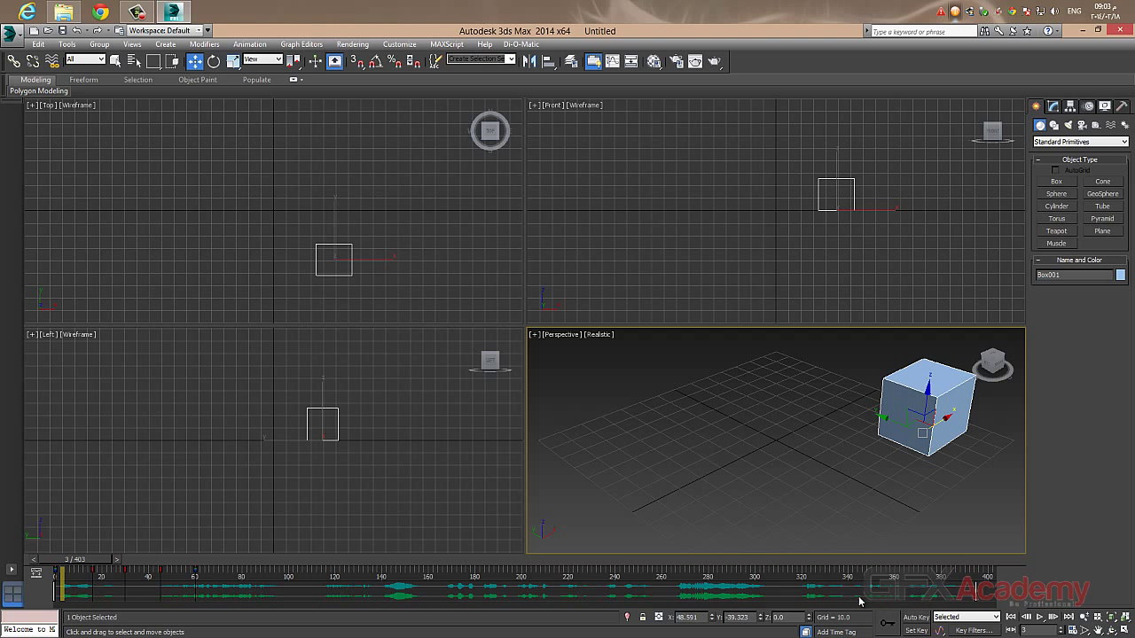
ctrl+alt+right_drag(850, 603, 847, 592)
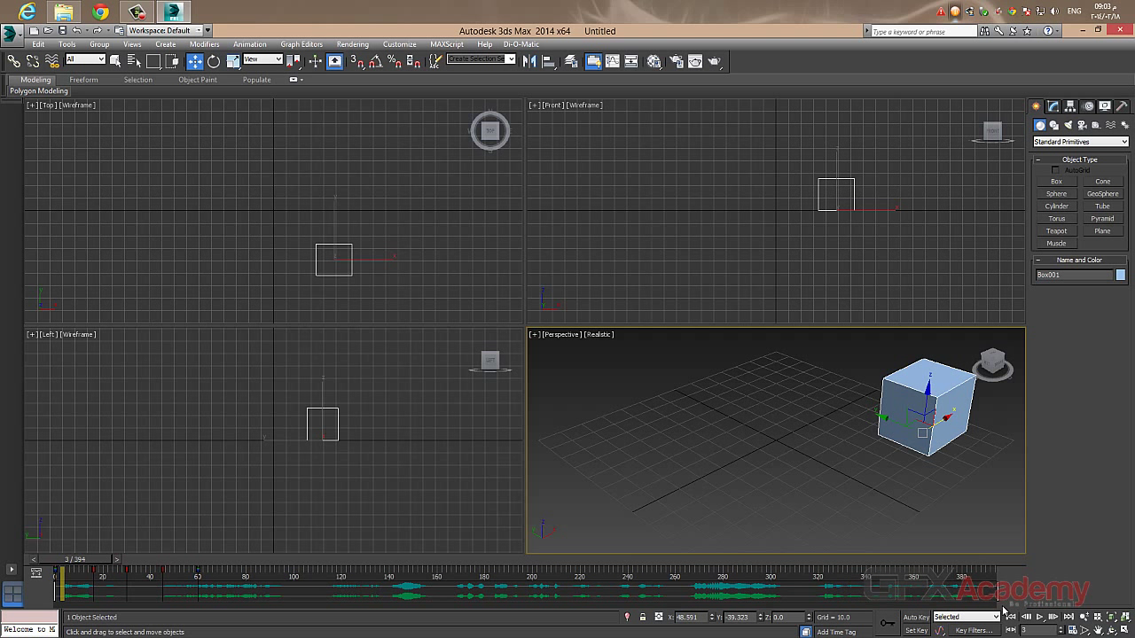
click(1039, 617)
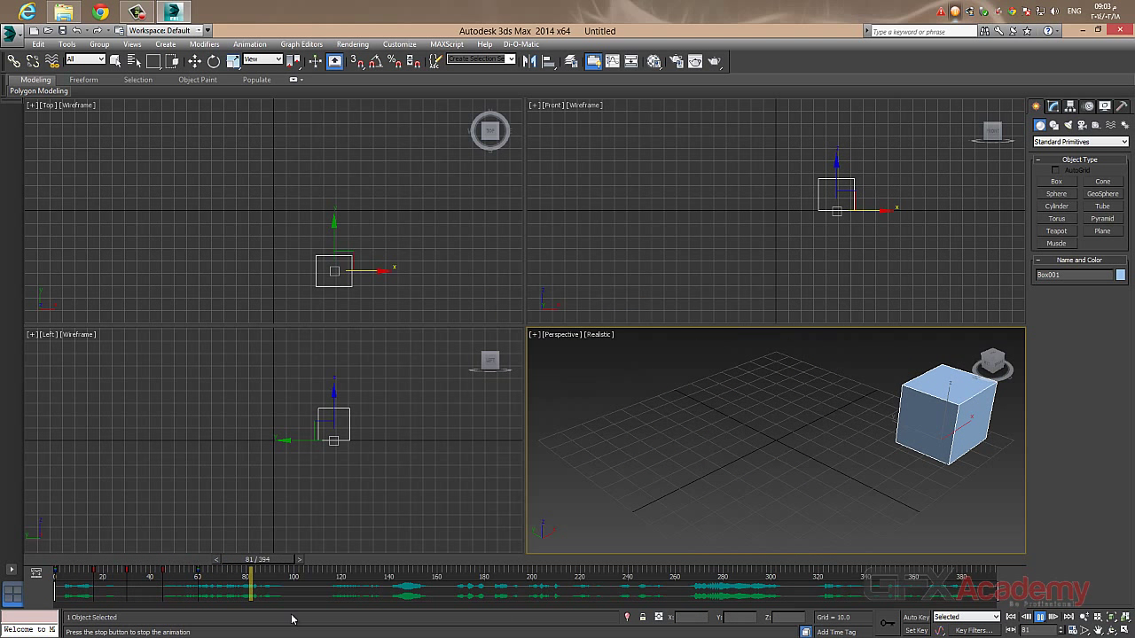
Scrub and play through the box animation to review its motion
mouse_move(293, 559)
mouse_down()
mouse_move(96, 560)
mouse_move(794, 559)
mouse_up()
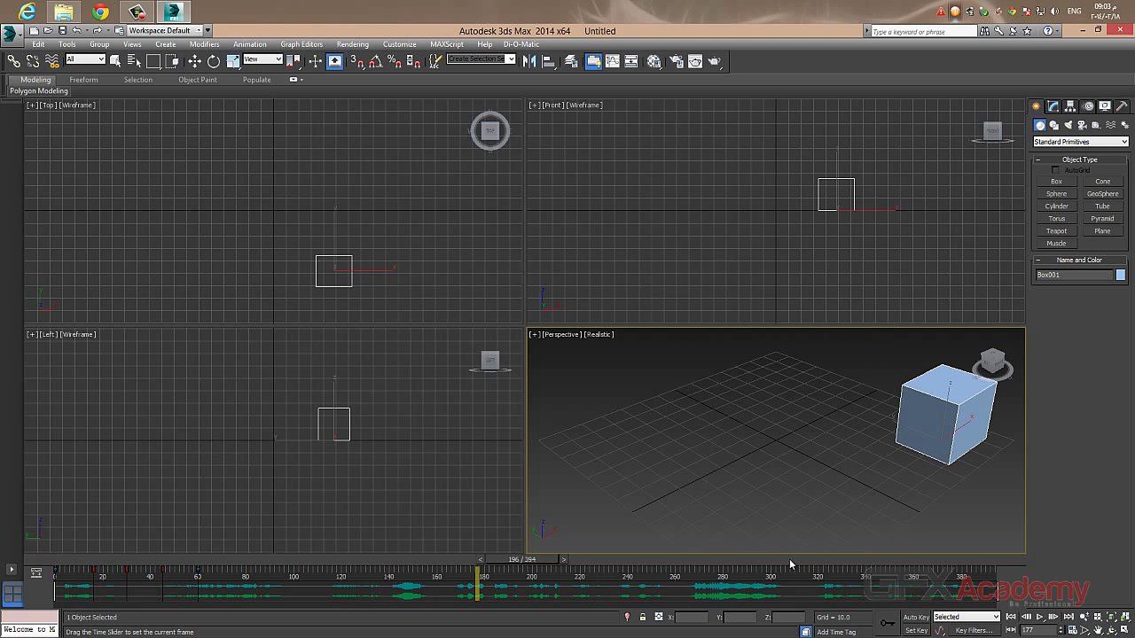
key(w)
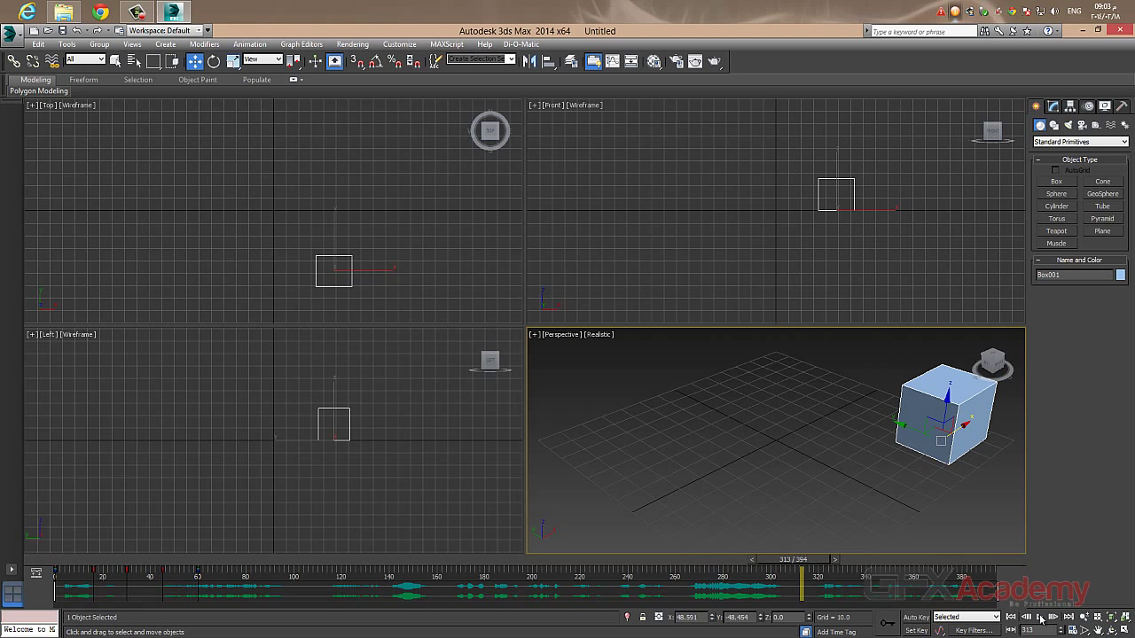
click(1040, 617)
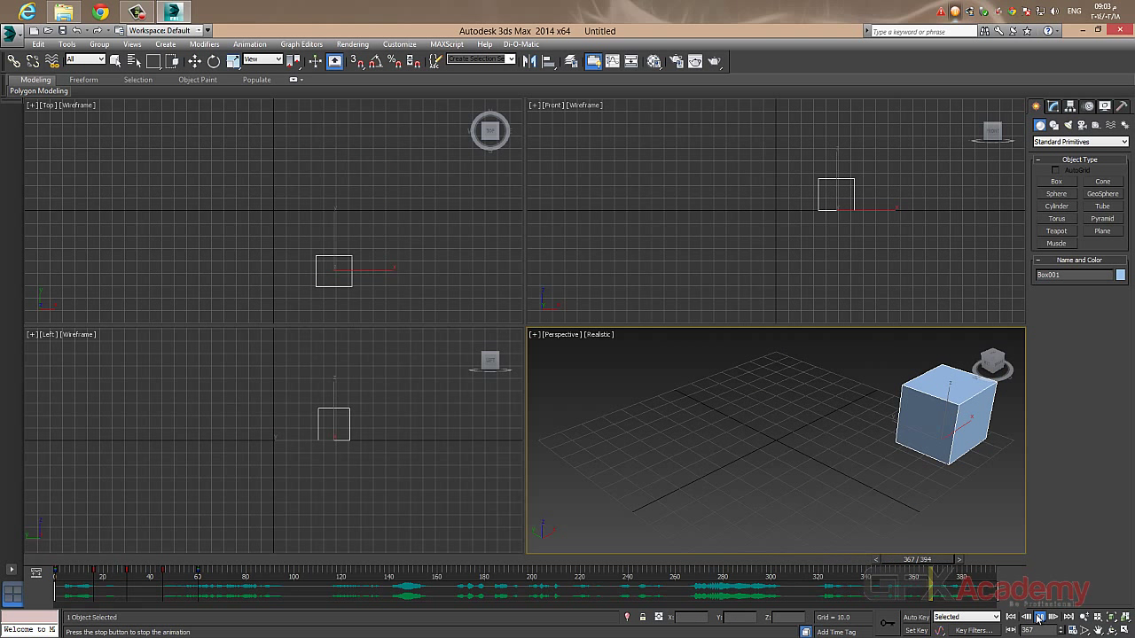
mouse_move(115, 560)
mouse_down()
mouse_move(427, 561)
mouse_move(53, 561)
mouse_up()
key(w)
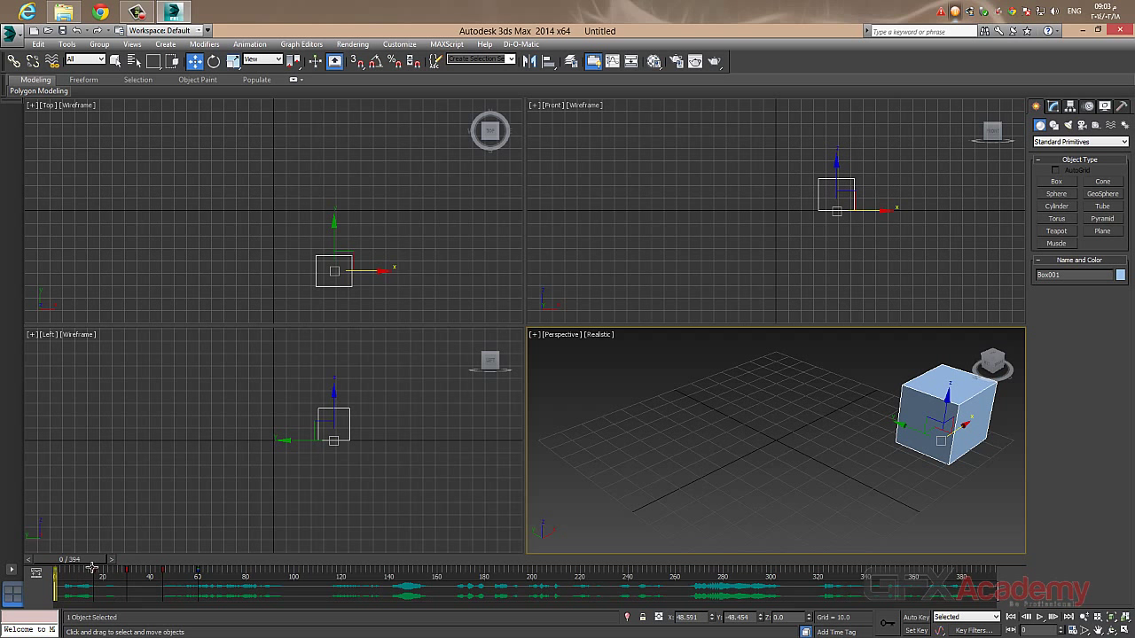
Shorten the animation range to 80 frames, scrub forward to check it, then return to frame 0
ctrl+alt+right_drag(120, 576, 131, 566)
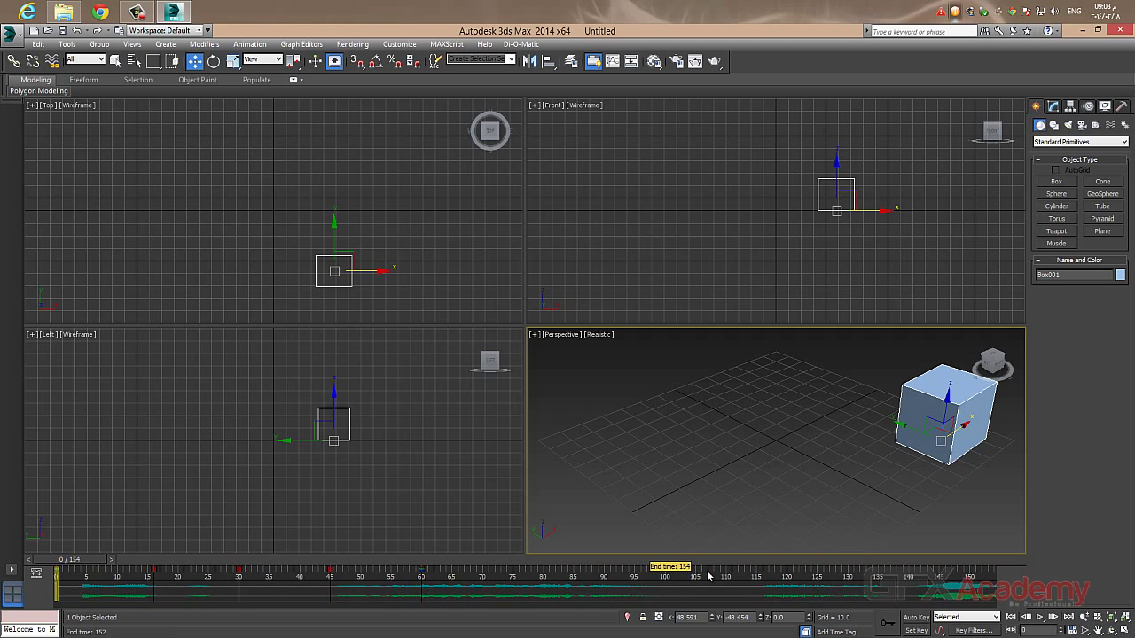
drag(100, 562, 502, 563)
key(w)
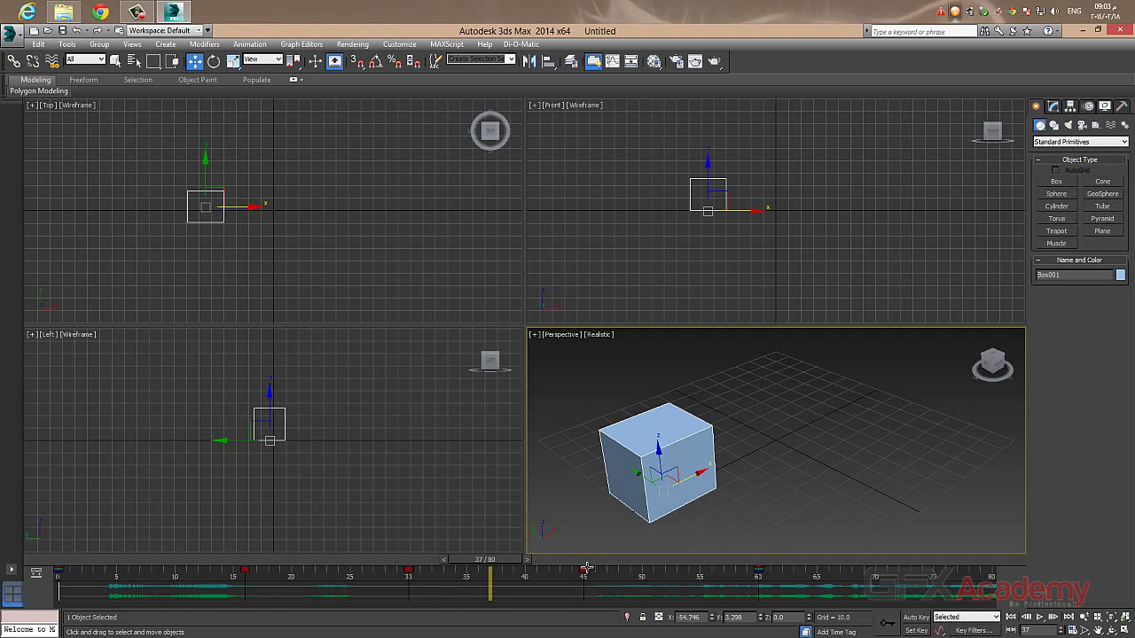
drag(501, 562, 46, 562)
key(w)
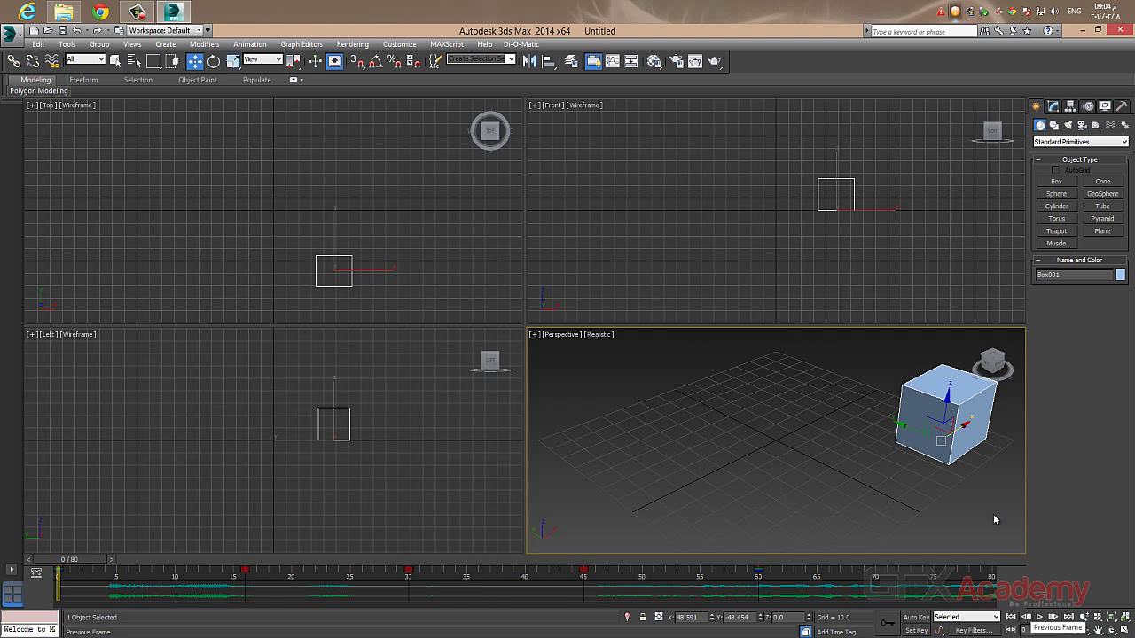
Start opening a new scene from the Application menu, choosing Don't Save for the box scene
click(12, 34)
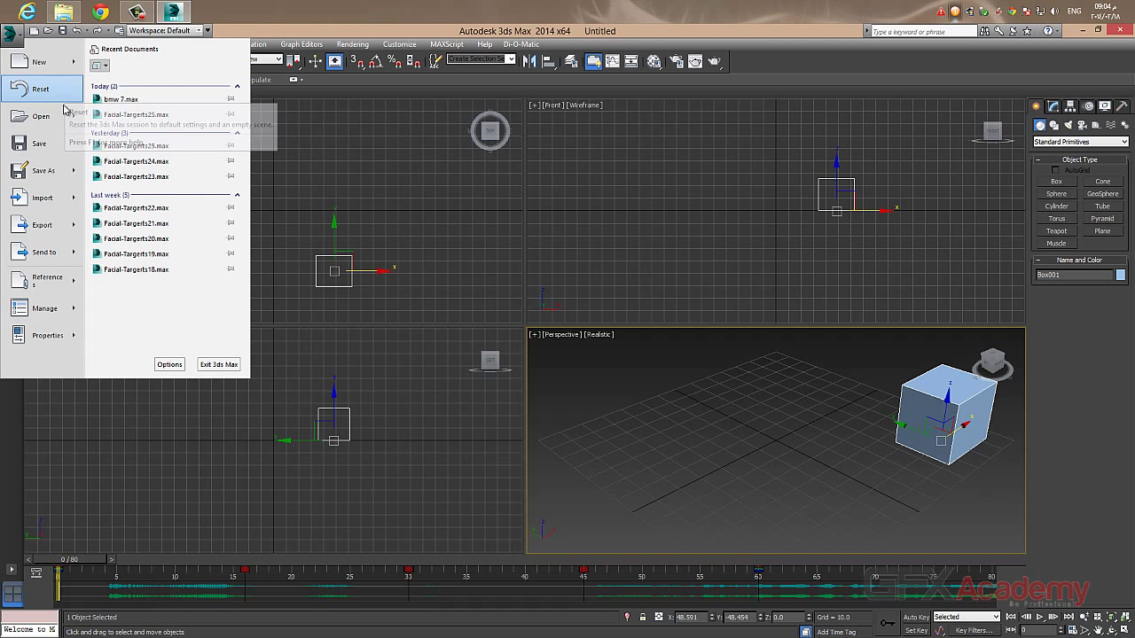
click(44, 90)
click(566, 354)
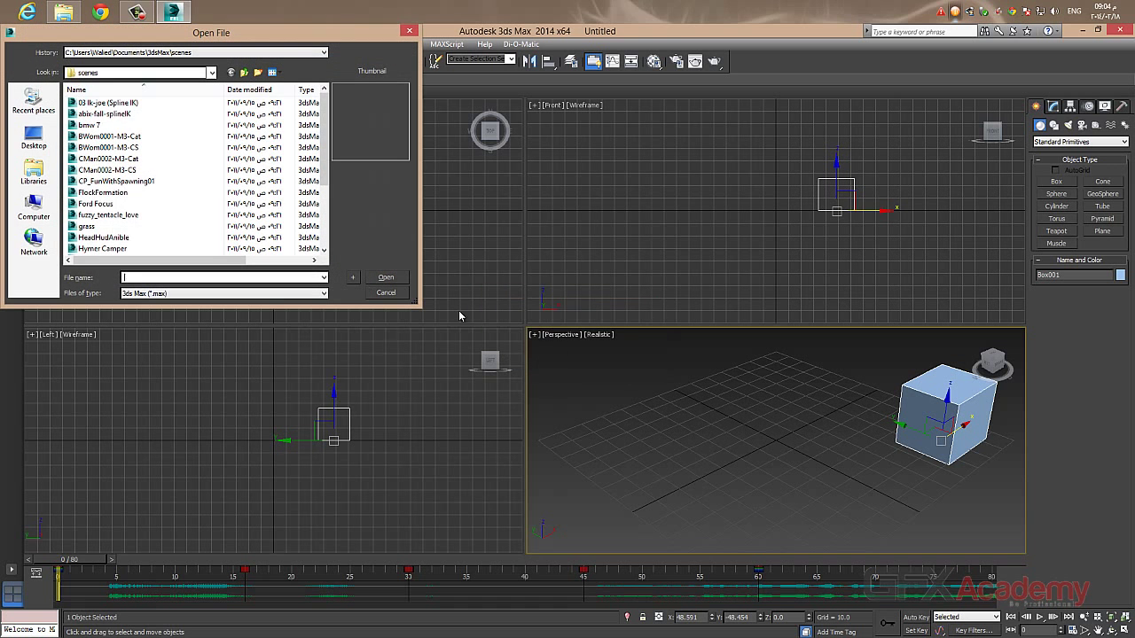
Open abix-fall-splineIK, answer Yes to the Default Sound prompt and accept Gamma & LUT settings
right_click(174, 102)
click(195, 36)
click(118, 104)
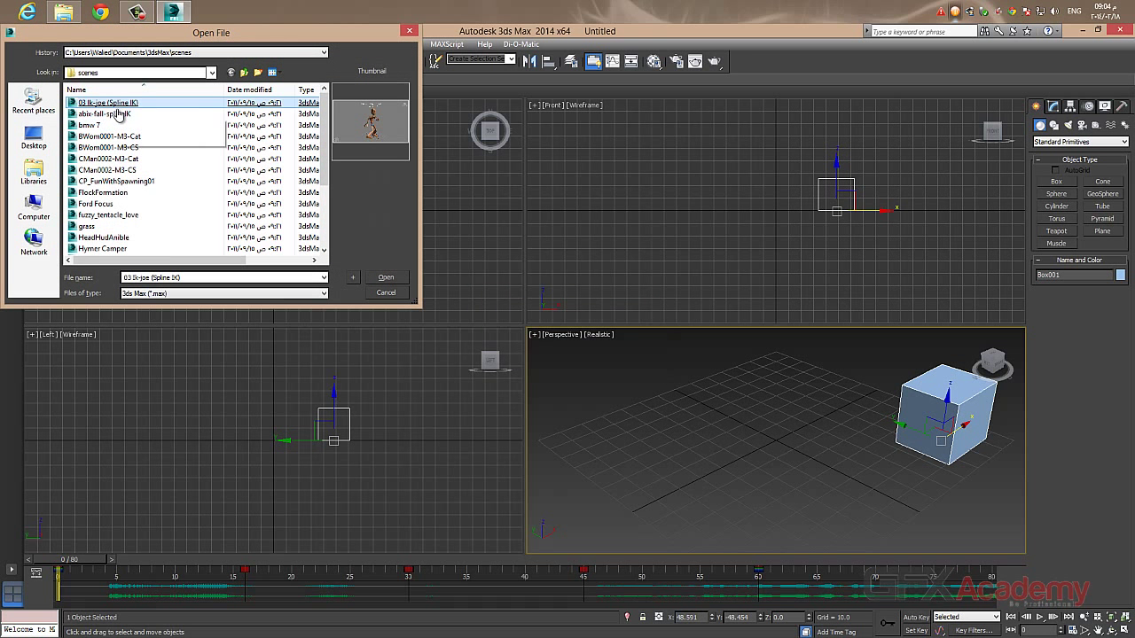
click(115, 115)
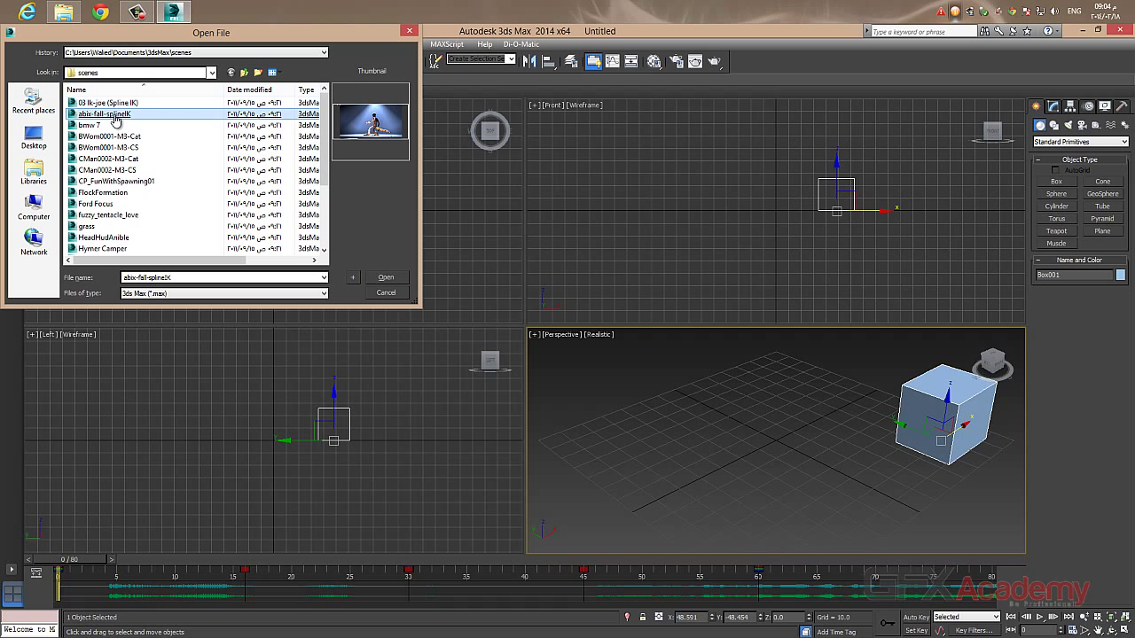
double_click(115, 115)
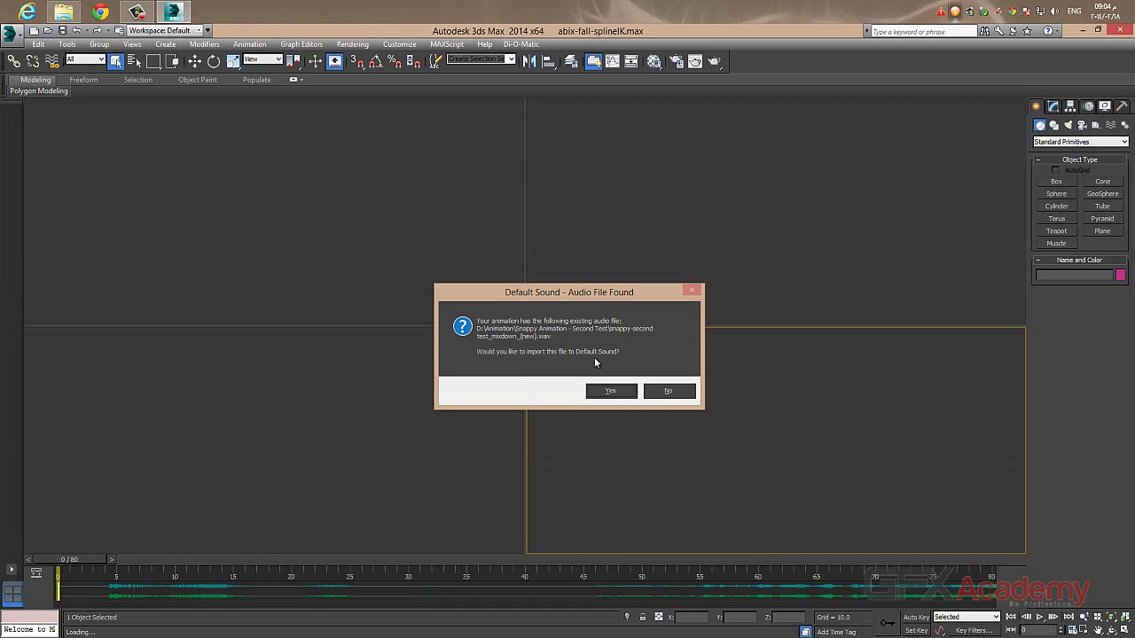
click(622, 397)
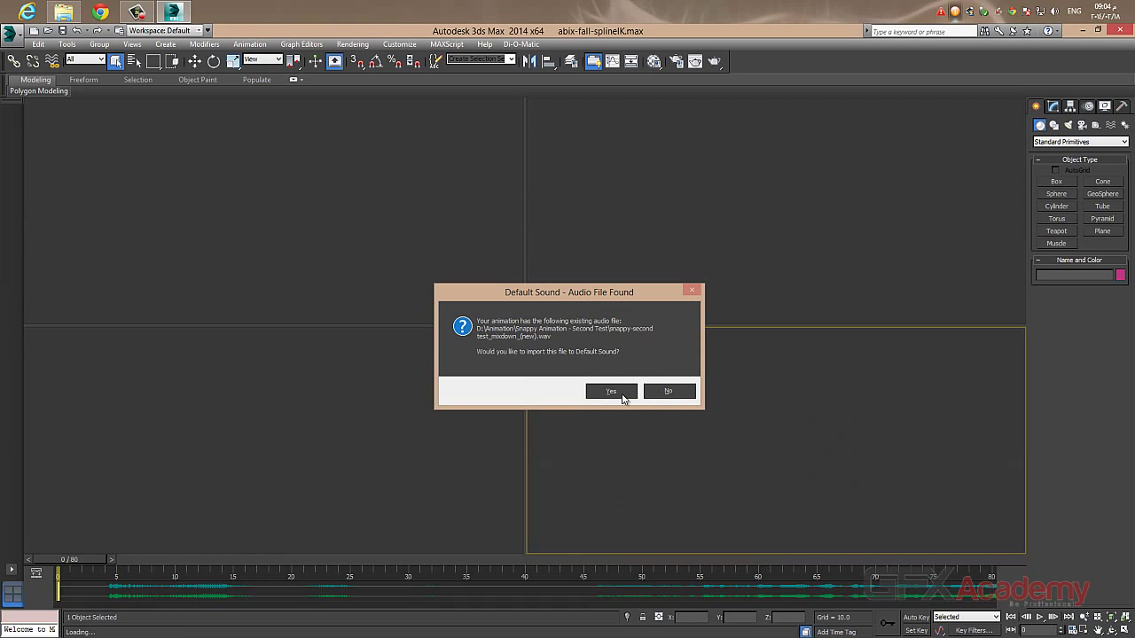
click(668, 392)
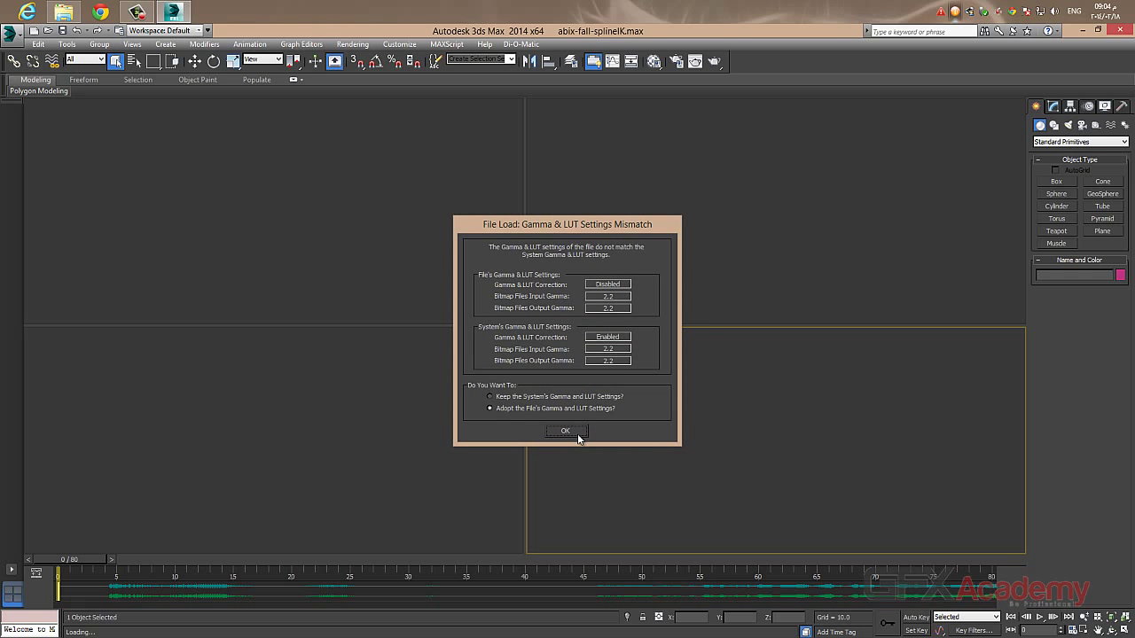
click(577, 434)
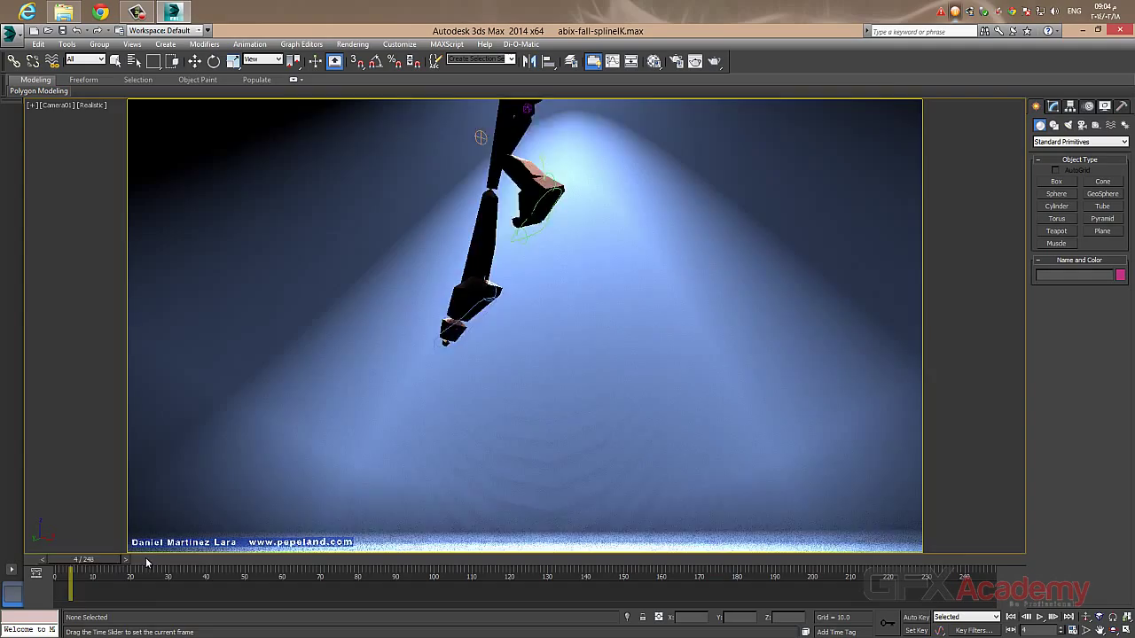
Scrub and play the character's fall animation, stopping around frame 91
mouse_move(147, 562)
mouse_down()
mouse_move(897, 561)
mouse_move(965, 592)
mouse_up()
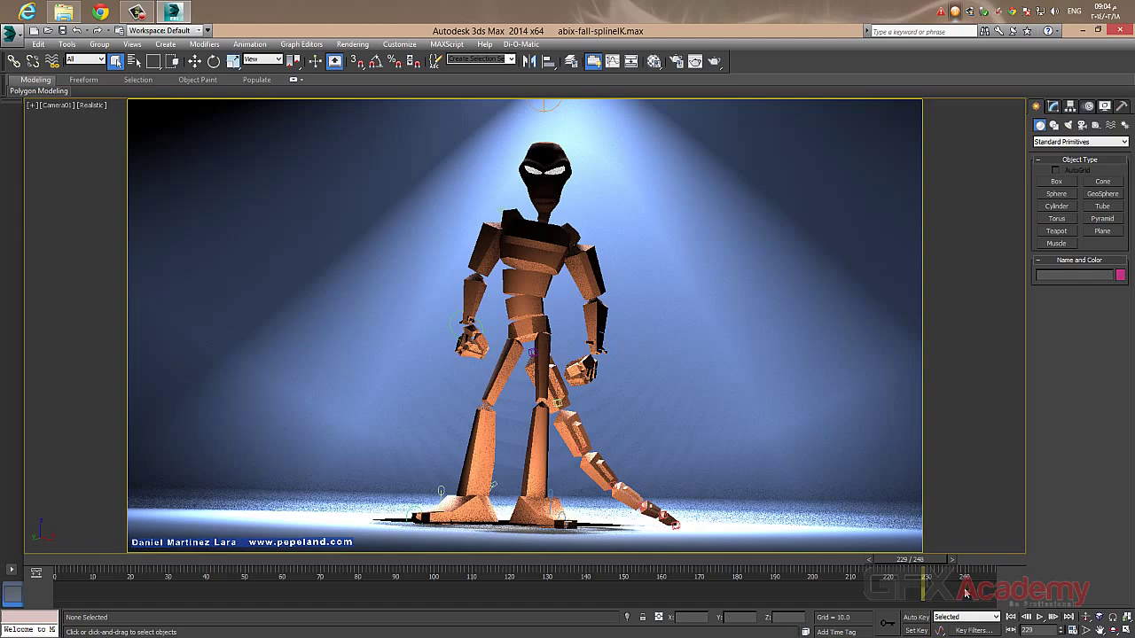
click(1009, 618)
click(1039, 618)
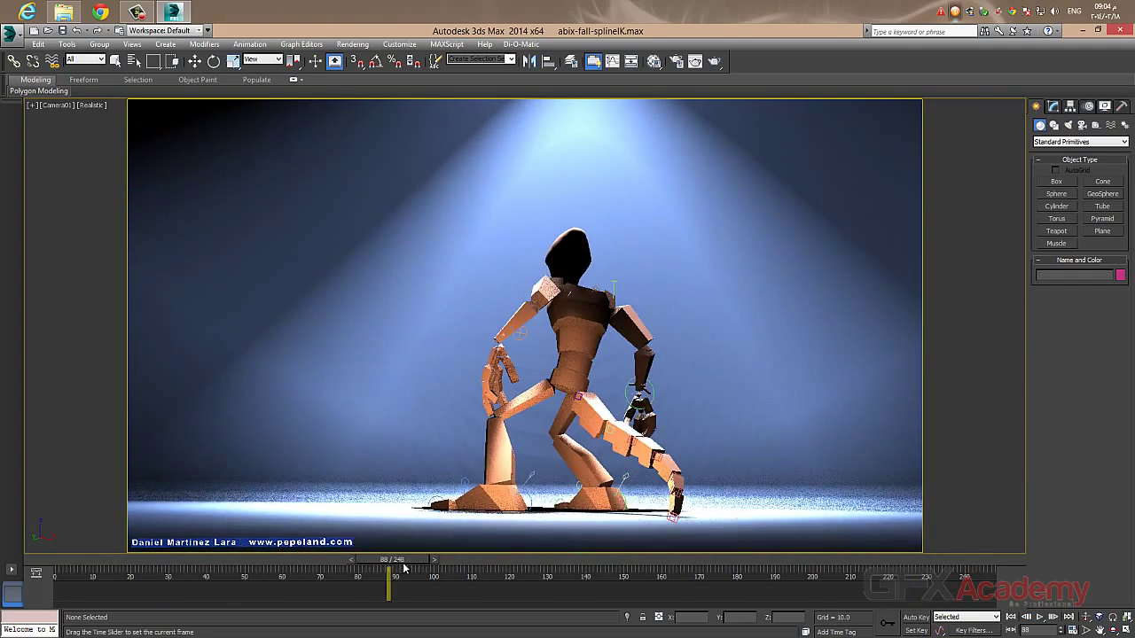
key(/)
Check the head-look and right-hand helpers while stepping to frame 84
click(523, 335)
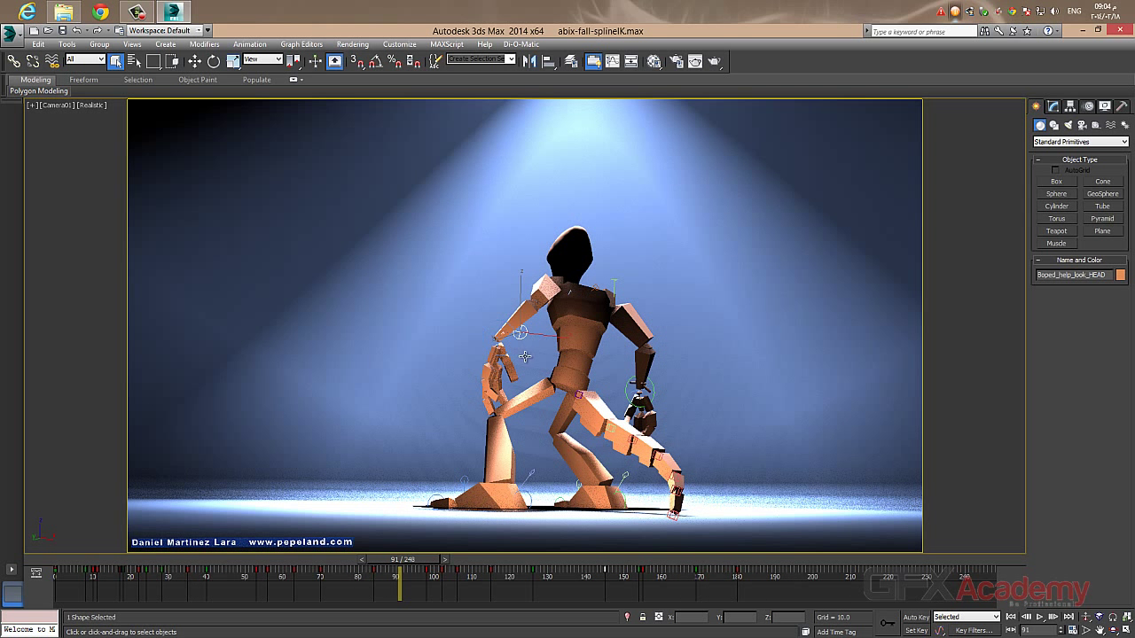
click(628, 397)
click(627, 403)
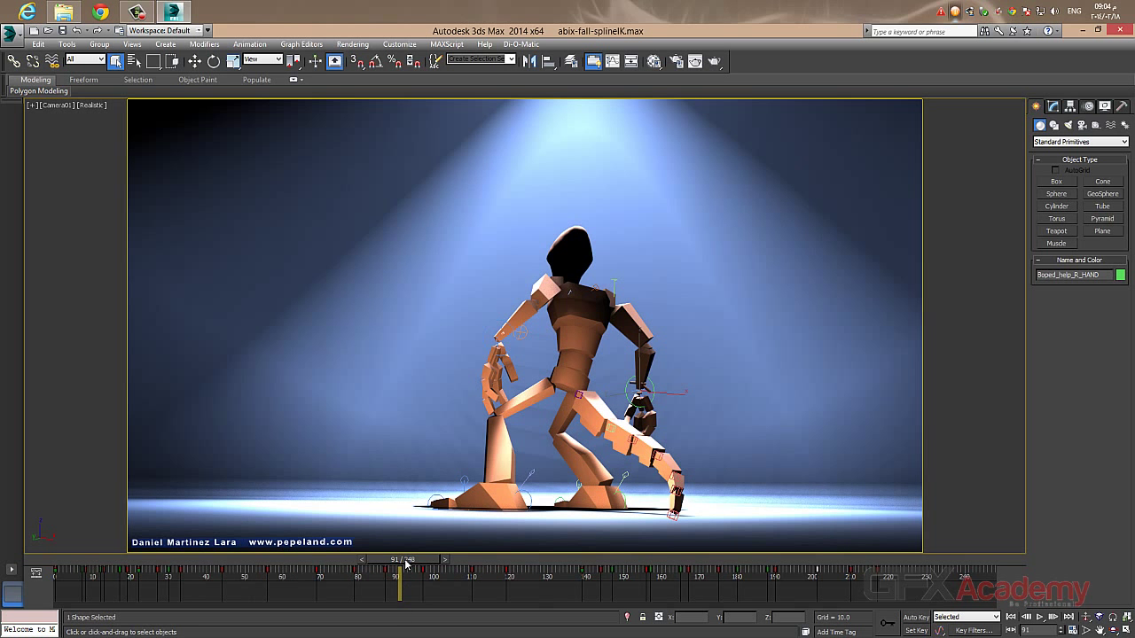
drag(406, 564, 370, 564)
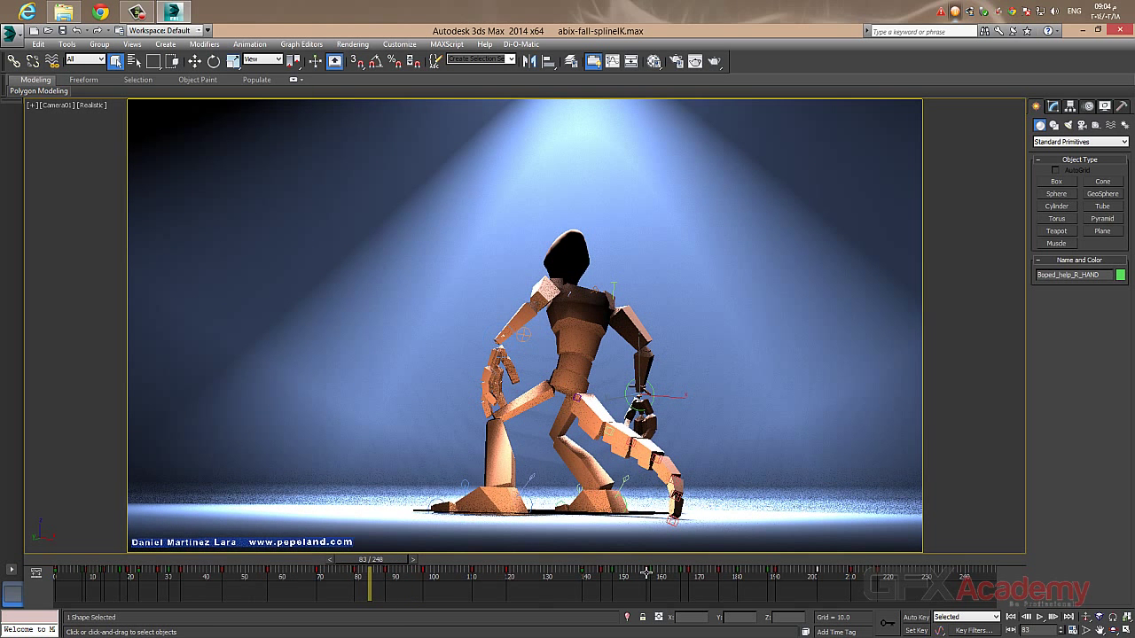
click(523, 329)
drag(395, 559, 398, 559)
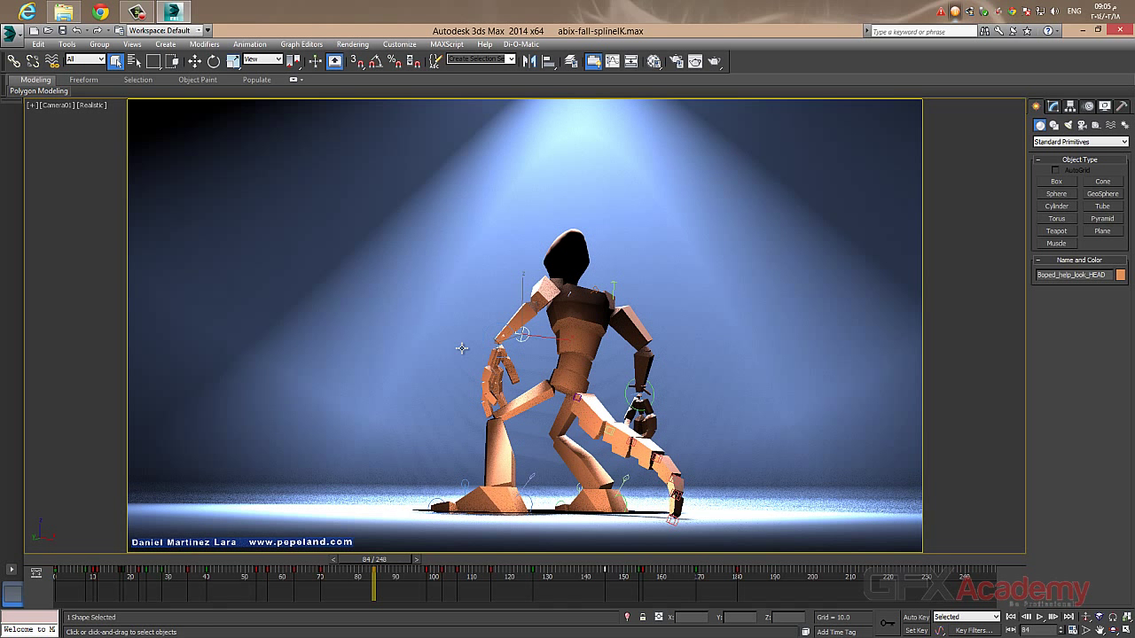
Select the head-look helper at the shoulder, activate Select and Move, and check frames around 84
click(531, 501)
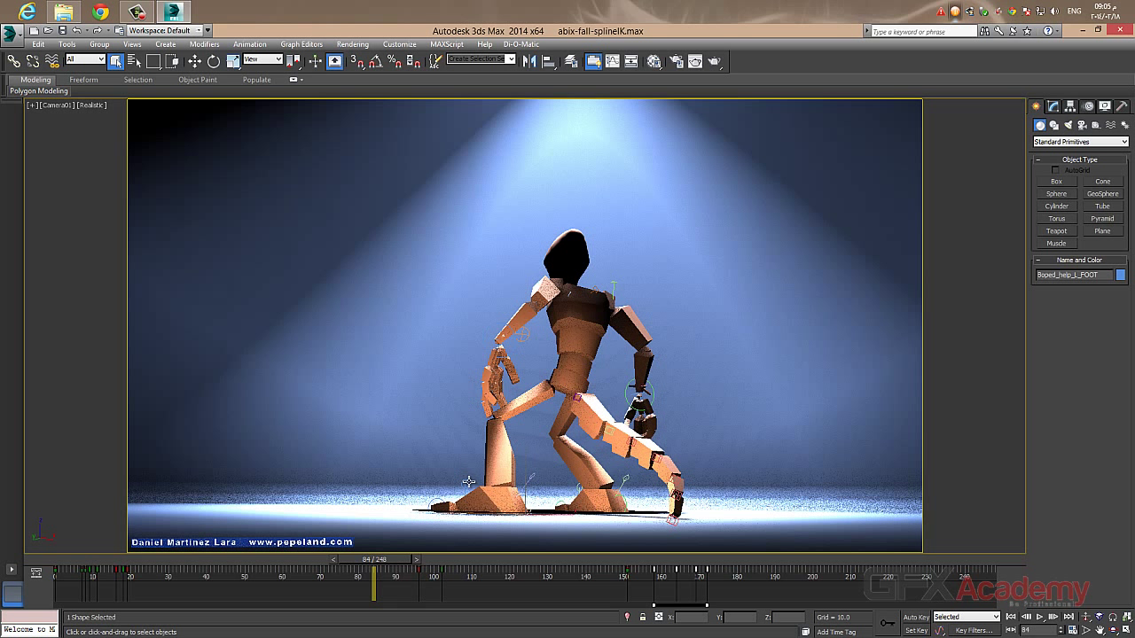
click(523, 328)
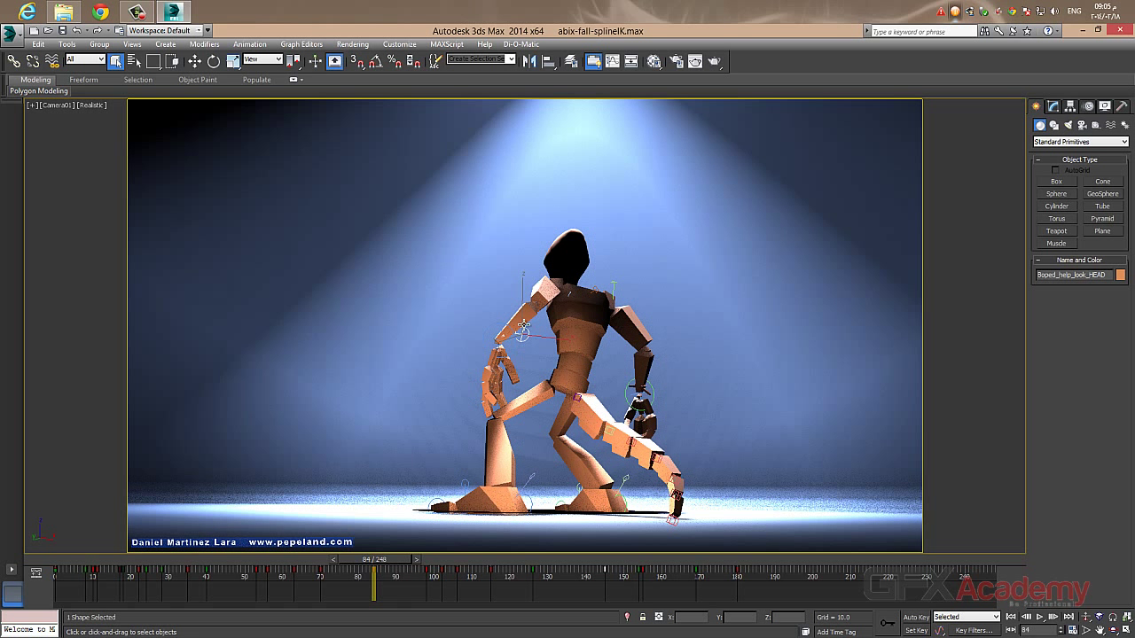
click(194, 60)
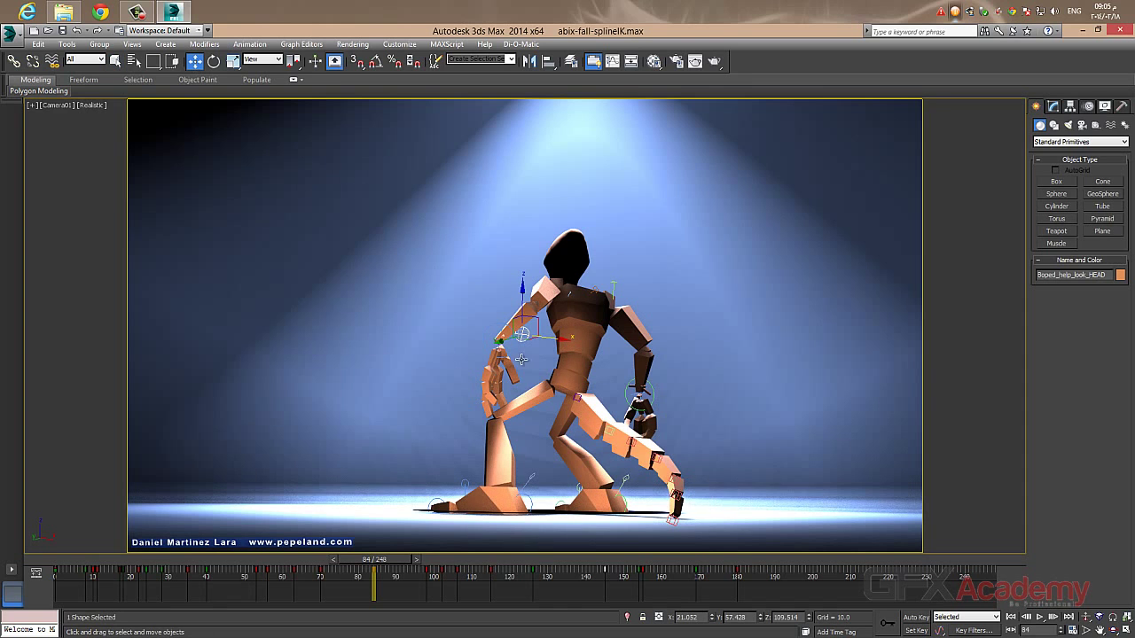
mouse_move(386, 564)
mouse_down()
mouse_move(305, 564)
mouse_move(391, 562)
mouse_up()
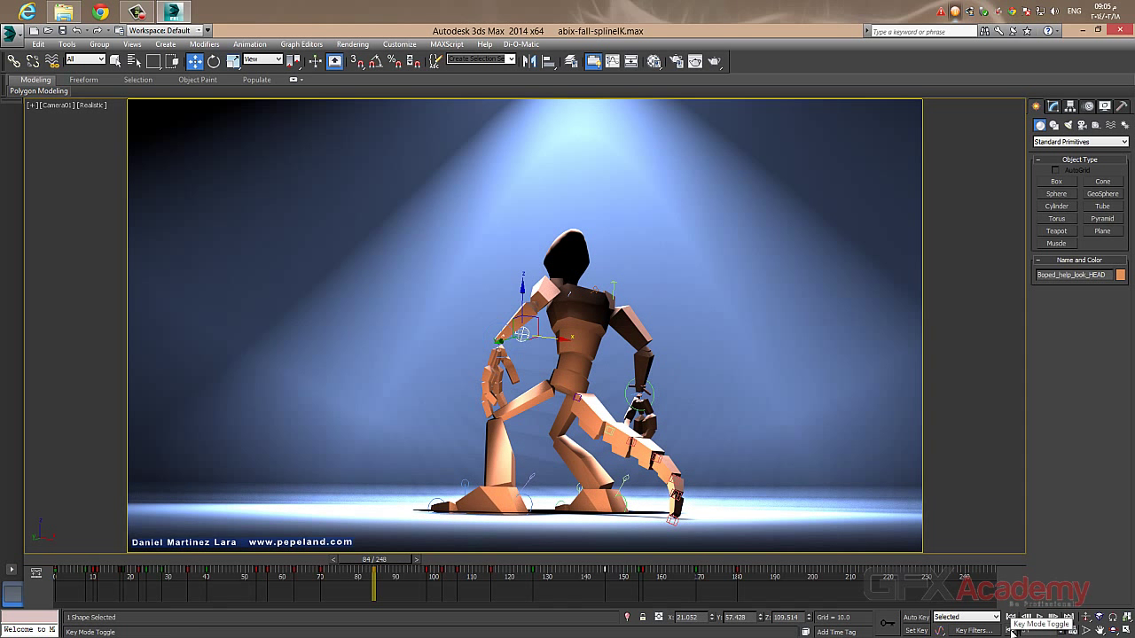
Enable Key Mode Toggle and step between keys at frames 70, 84 and 98
click(1011, 631)
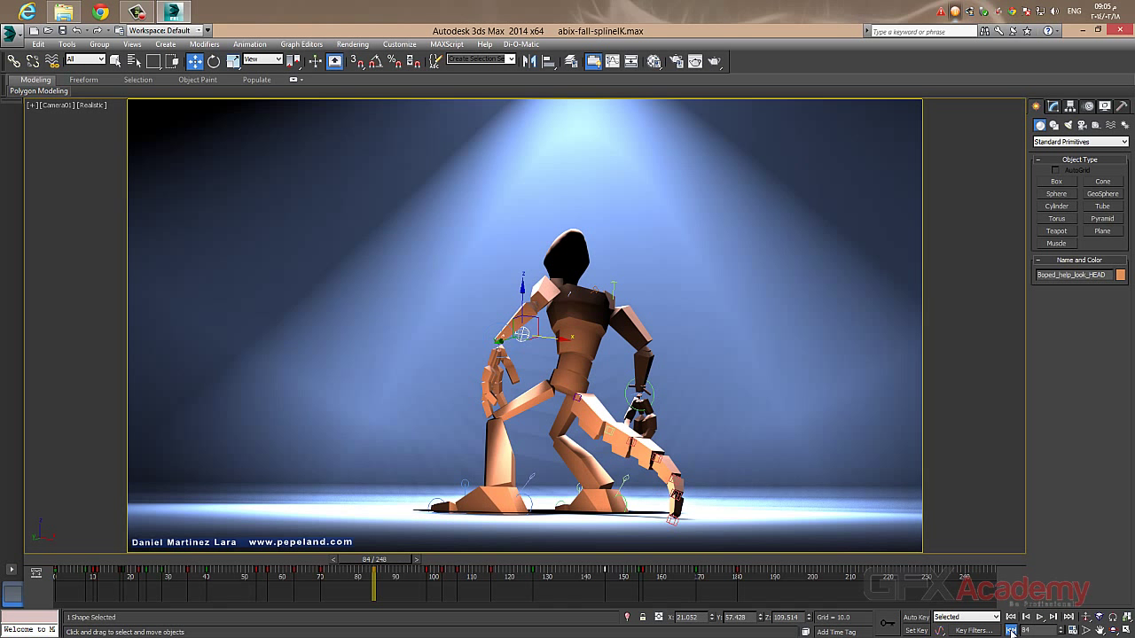
click(1027, 617)
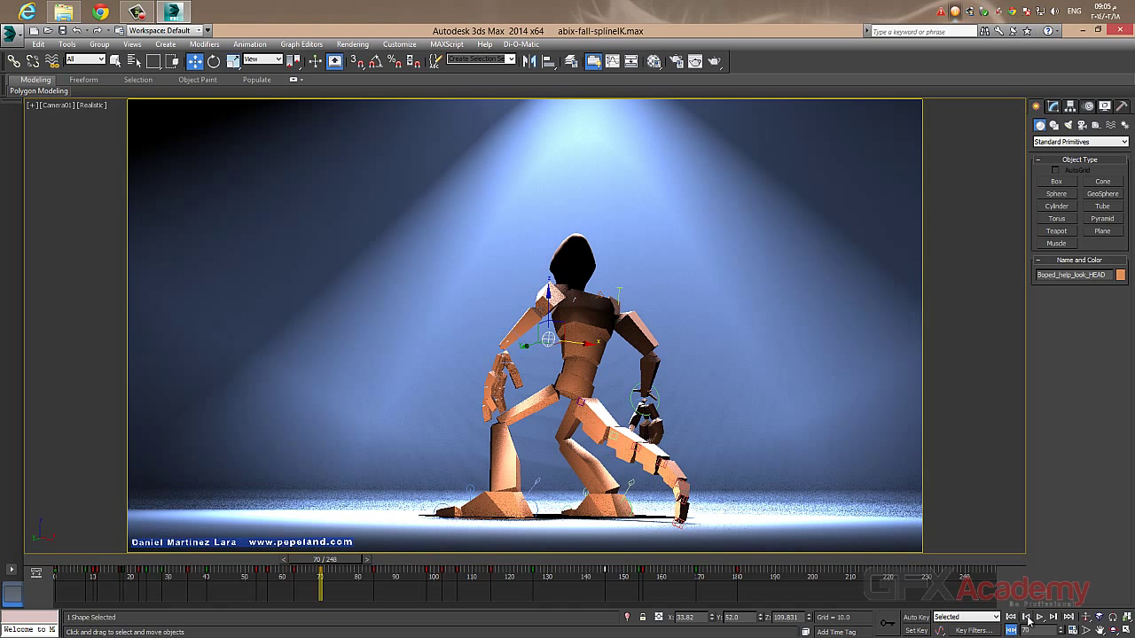
click(1054, 618)
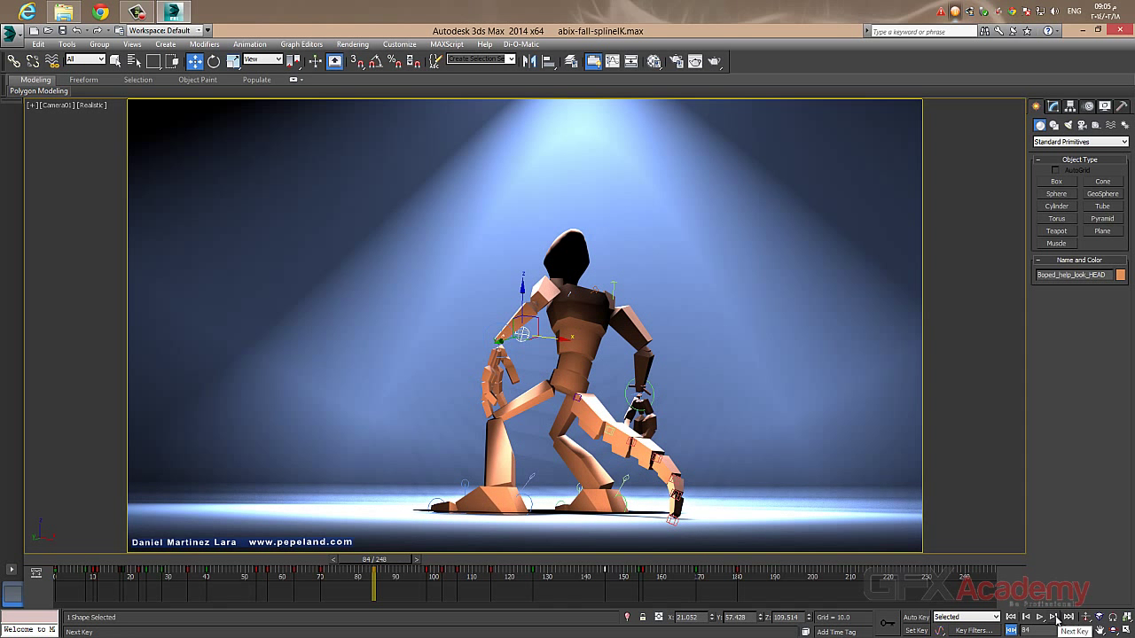
click(1056, 619)
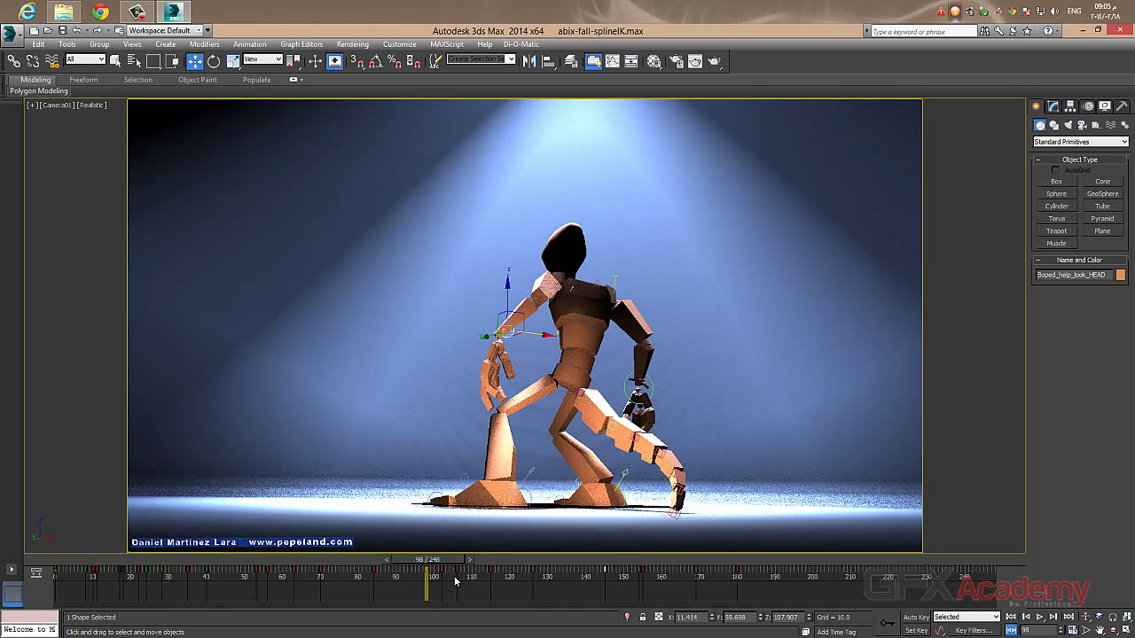
Select the left hand helper and step forward through its keys toward frame 149
click(511, 345)
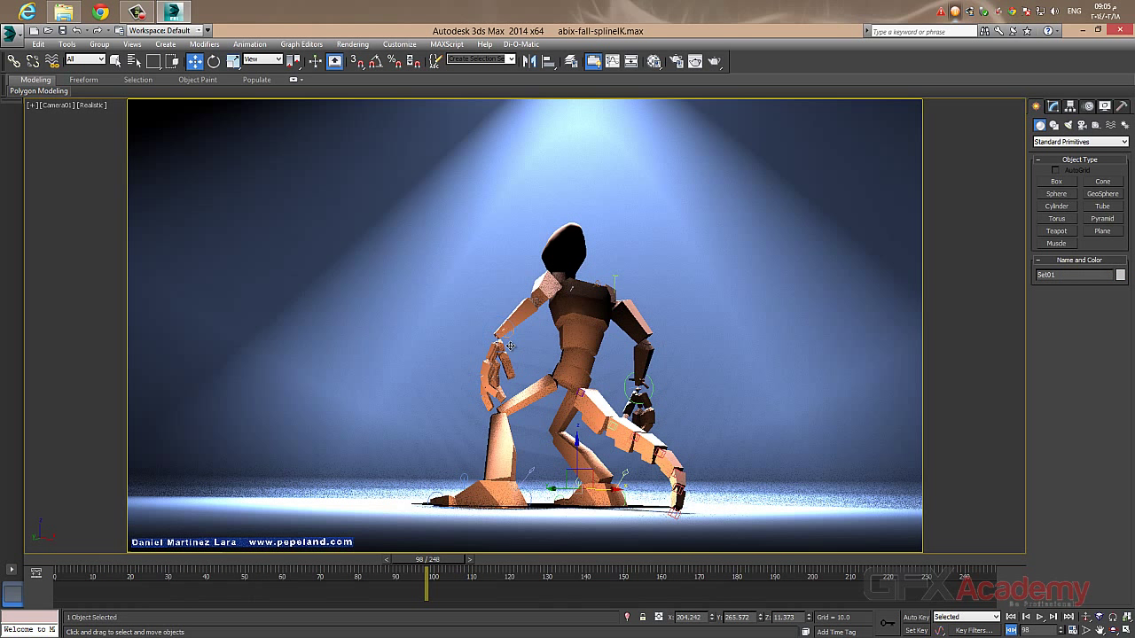
drag(512, 346, 512, 345)
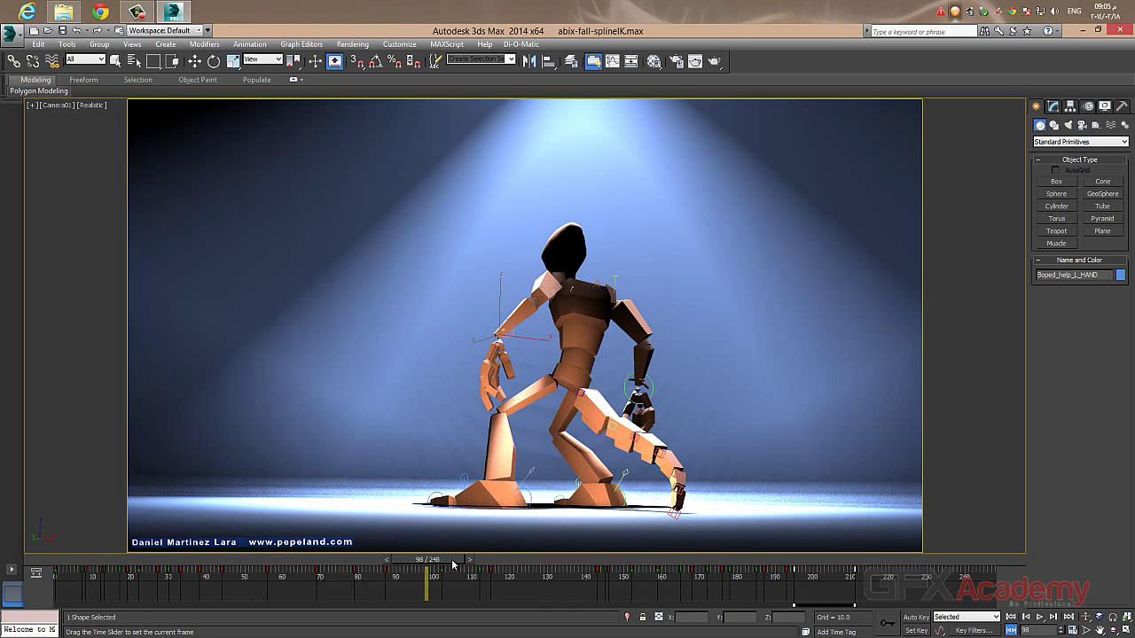
click(1054, 617)
click(1054, 617)
click(1054, 617)
click(1054, 617)
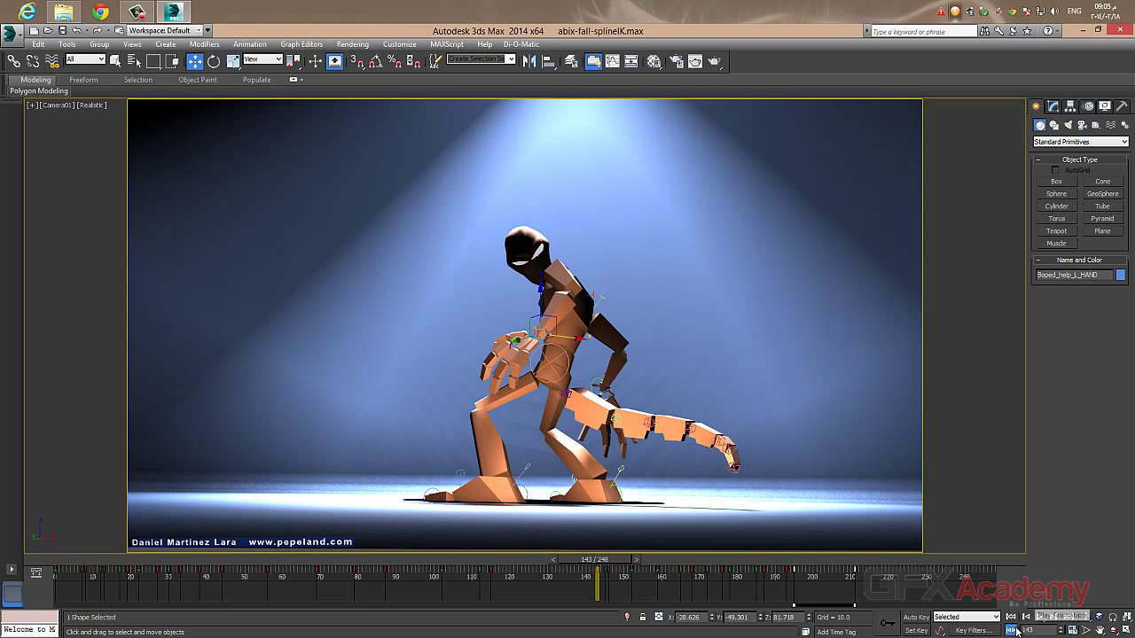
click(1053, 617)
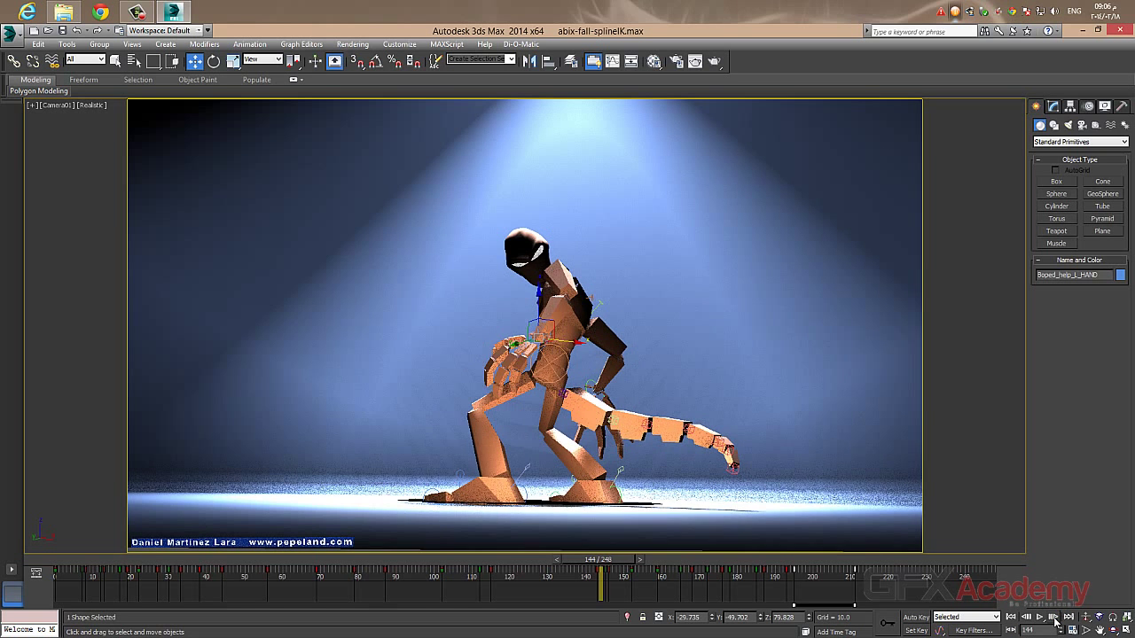
click(1053, 617)
click(1053, 617)
click(1054, 617)
click(1053, 617)
click(1053, 617)
click(1053, 617)
click(1053, 617)
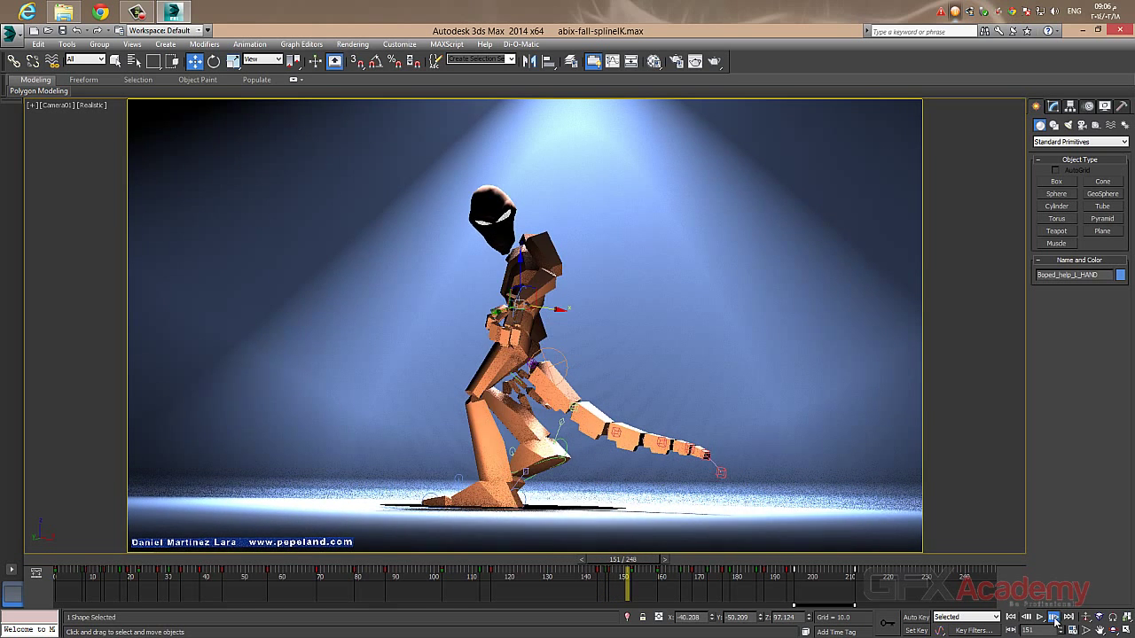
click(1053, 617)
click(1053, 617)
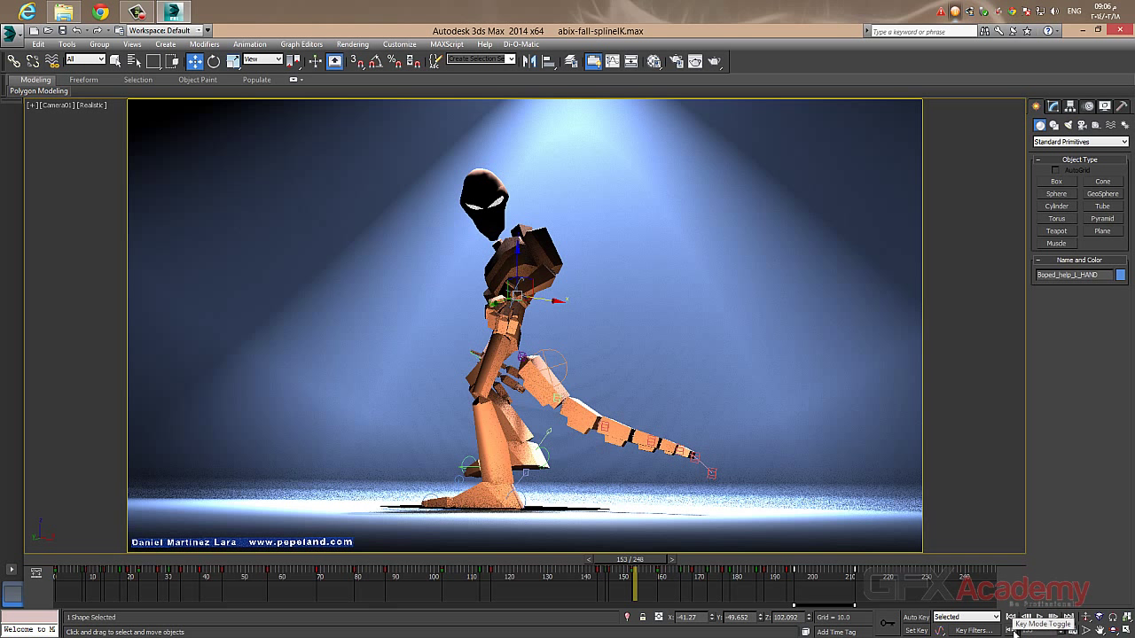
Select the head-look helper and step through its keys between frames 24 and 180
click(566, 362)
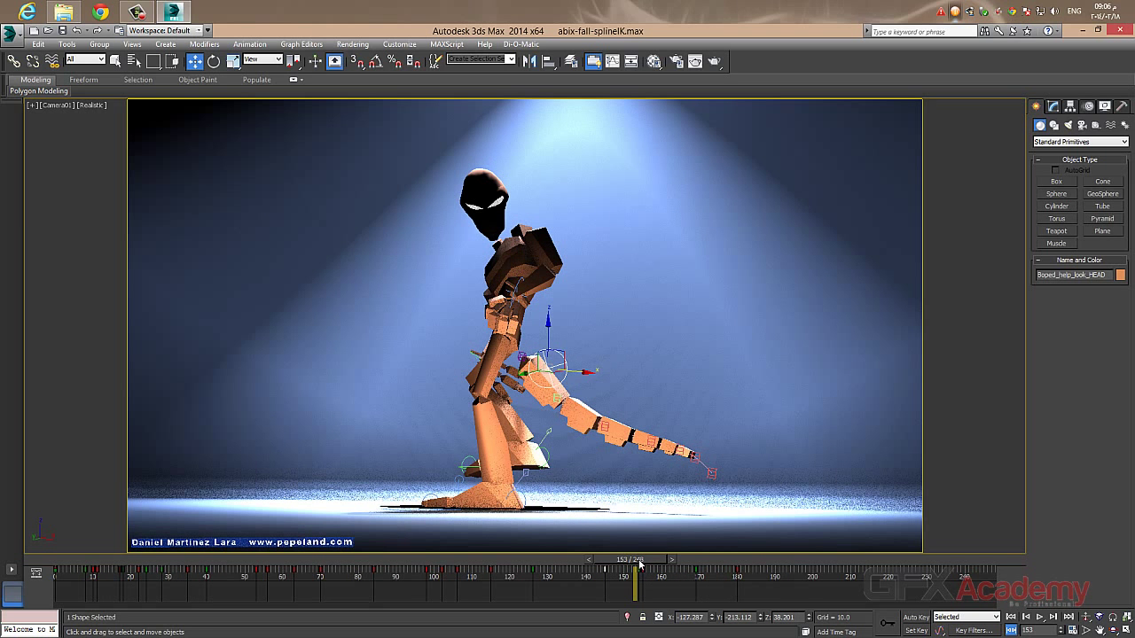
drag(640, 564, 540, 564)
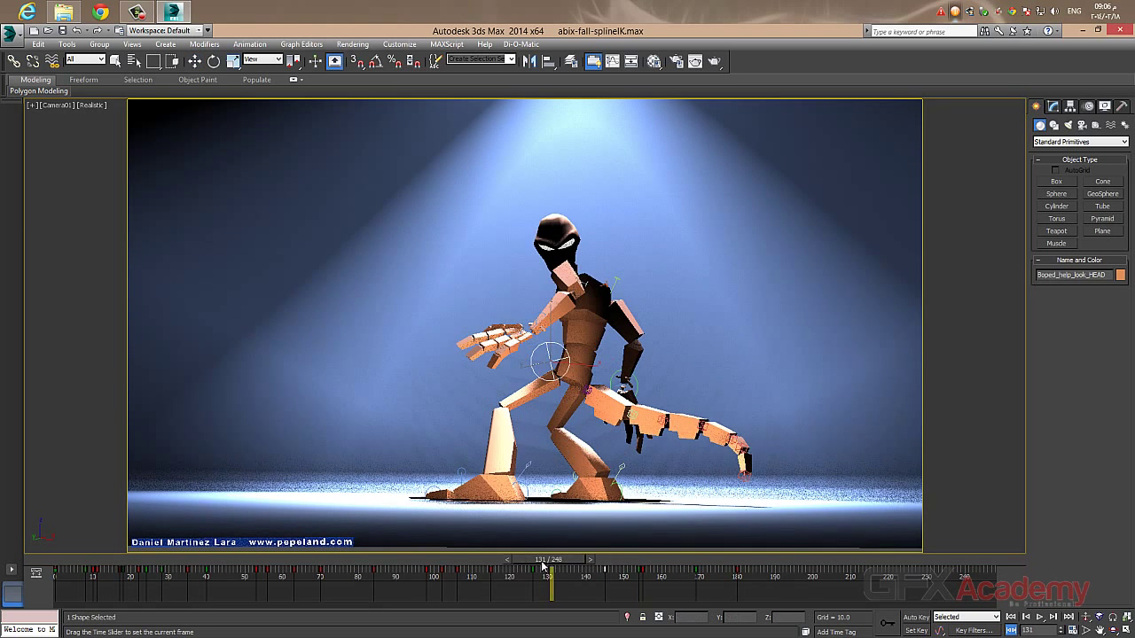
click(1054, 618)
click(1055, 618)
click(1055, 618)
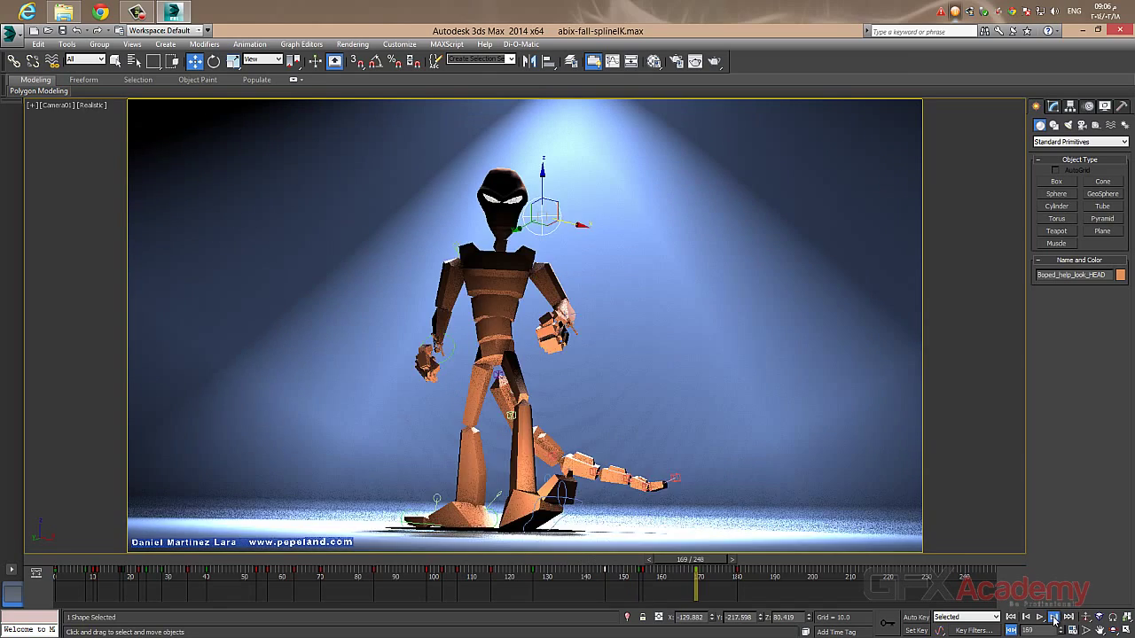
click(1055, 618)
click(1055, 620)
click(1055, 620)
click(1054, 620)
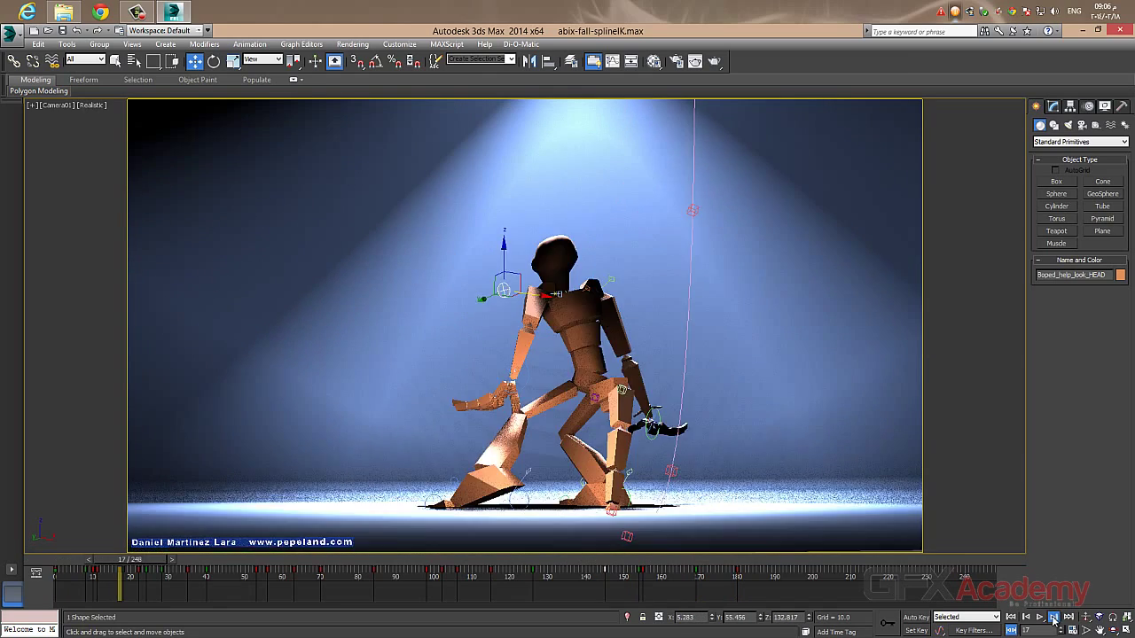
click(1055, 620)
click(1055, 620)
click(1055, 620)
click(1055, 620)
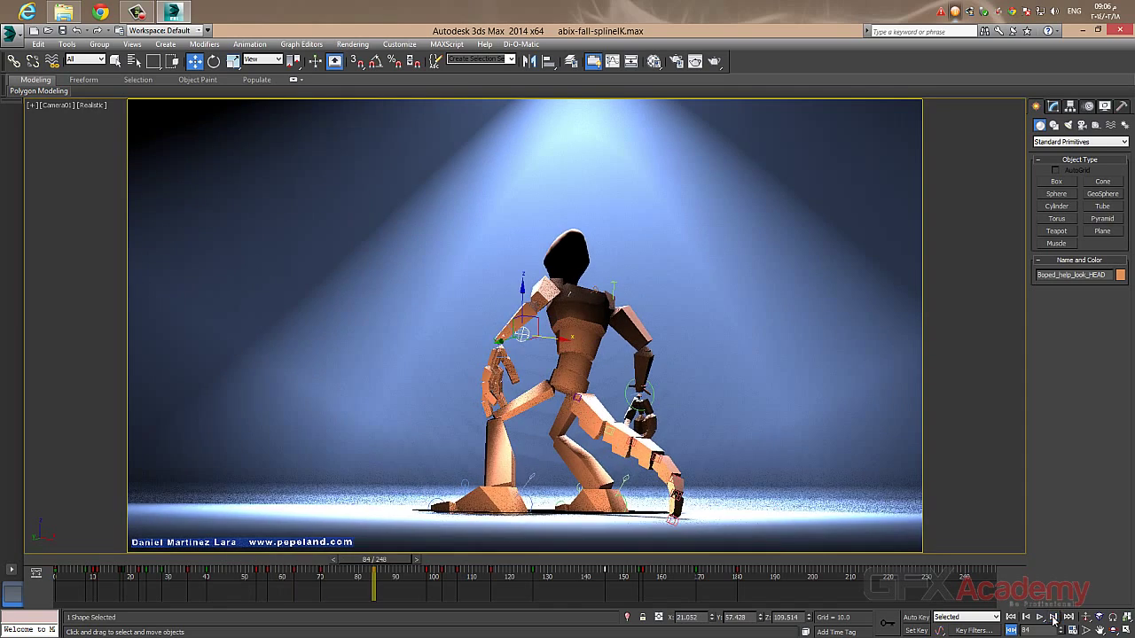
click(1055, 619)
click(1053, 618)
click(1053, 618)
click(1053, 618)
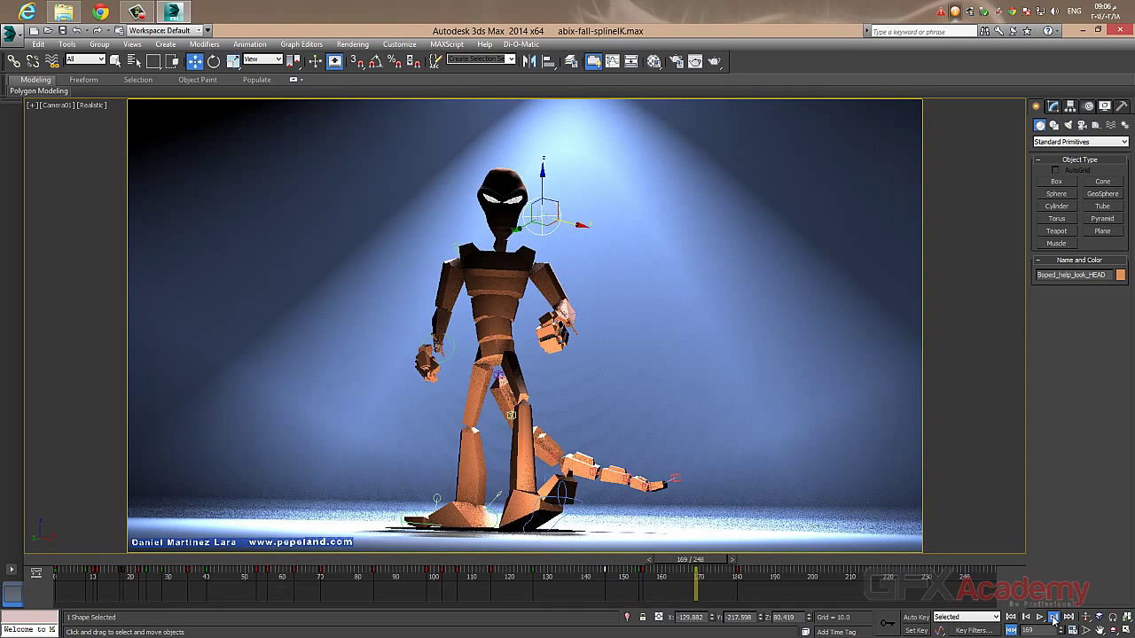
click(1053, 618)
click(1026, 618)
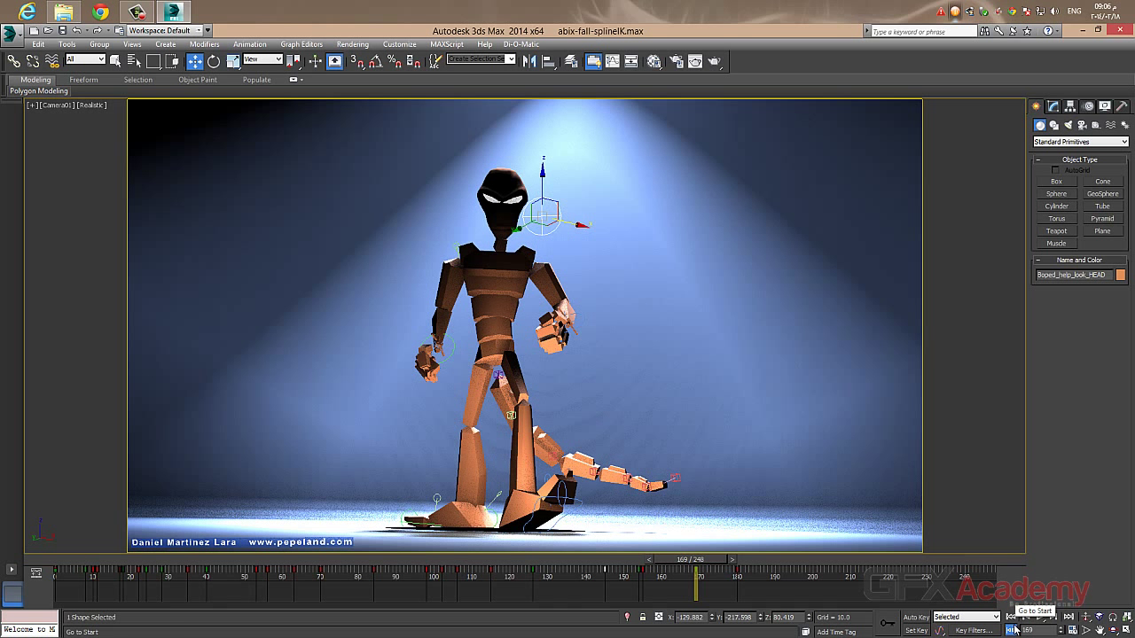
Jump to the start, to the last frame 248, and back to frame 0
click(1010, 618)
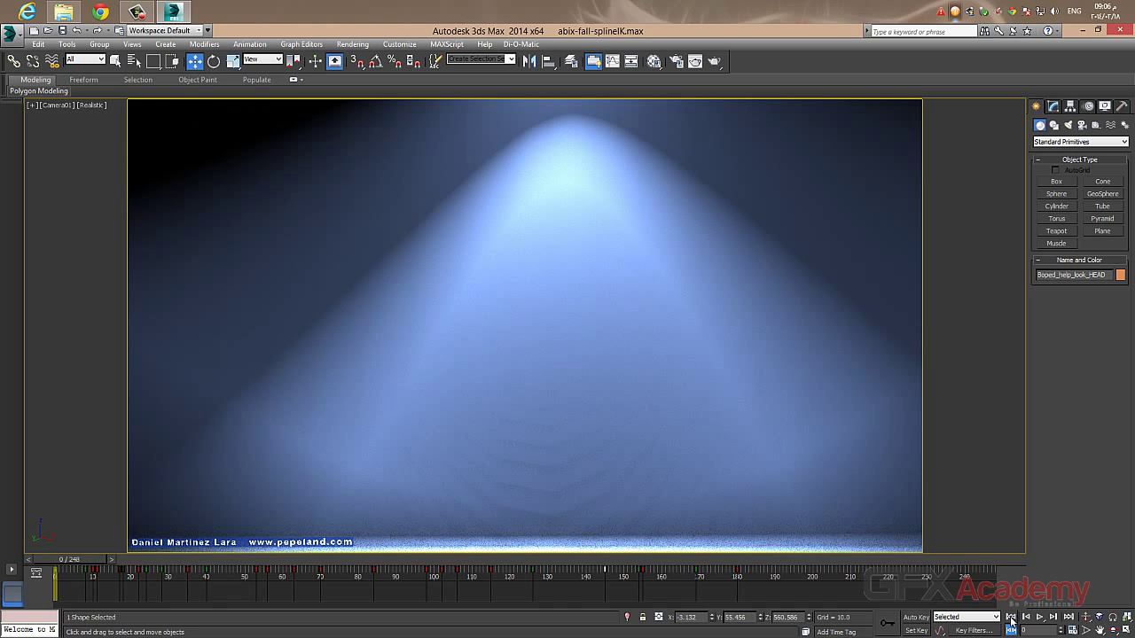
click(1069, 618)
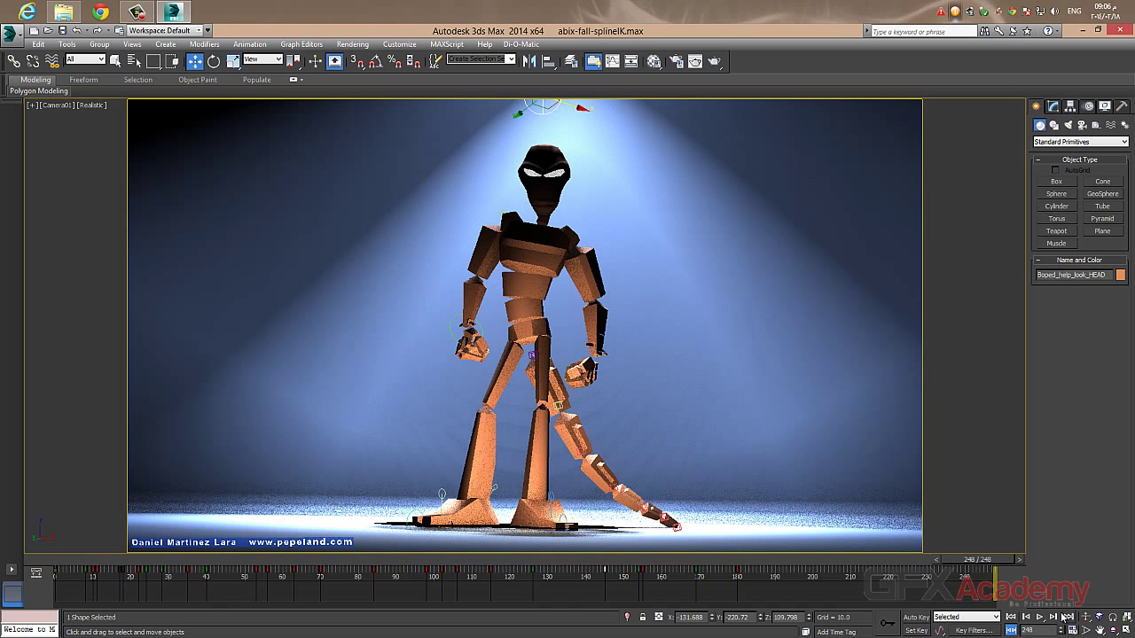
click(1011, 618)
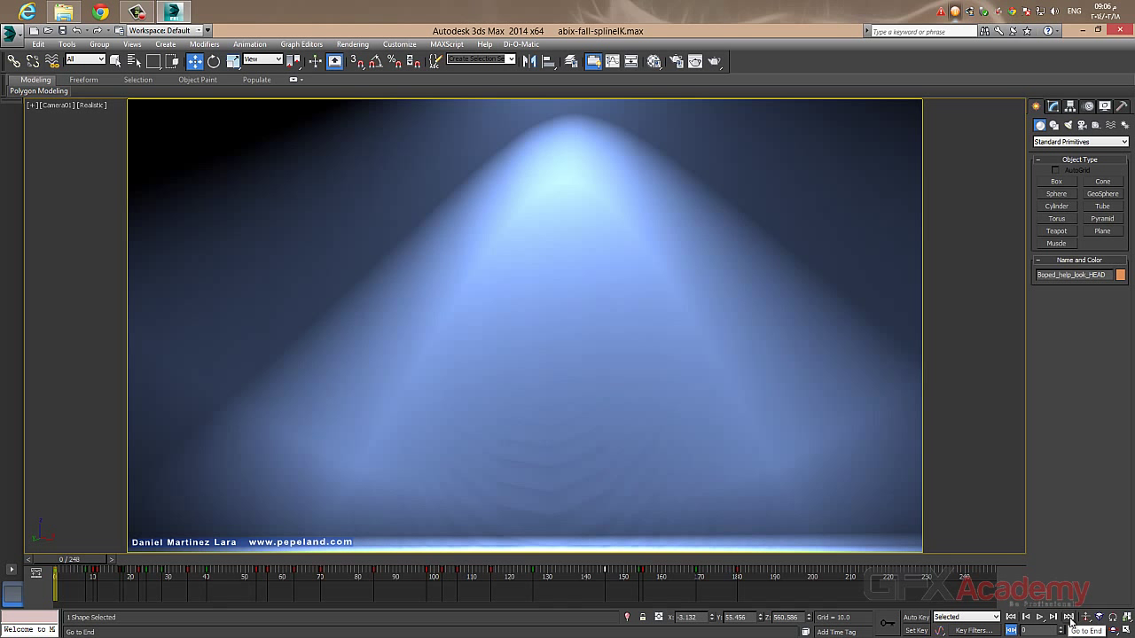
Jump to the end and back to frame 0, step to the key at frame 10, then play and stop
click(1068, 618)
click(1011, 618)
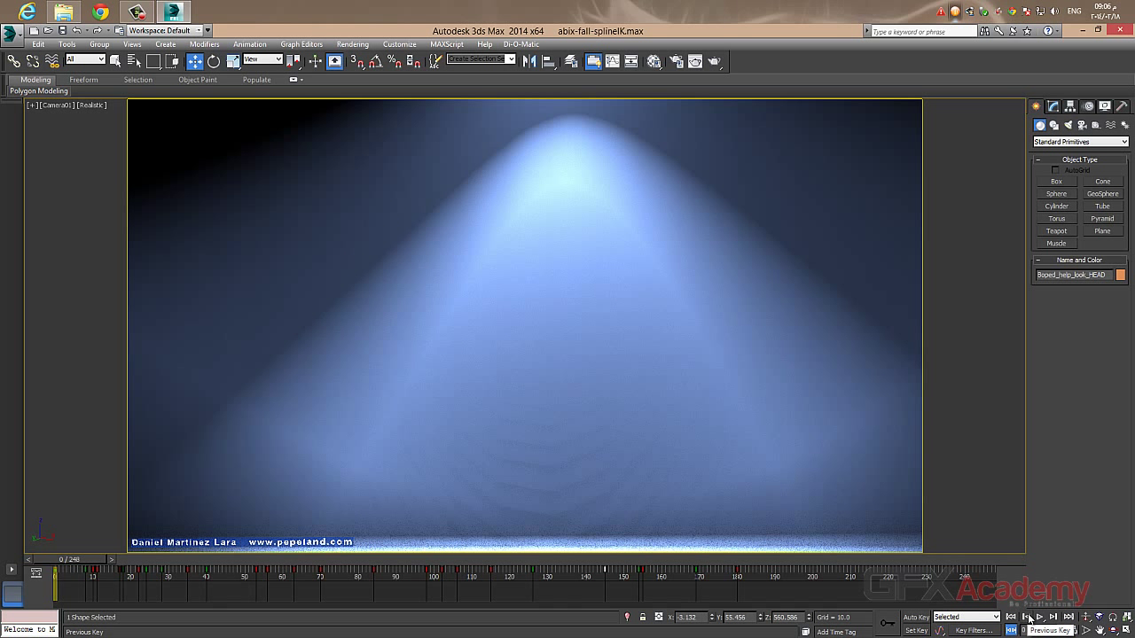
click(1054, 618)
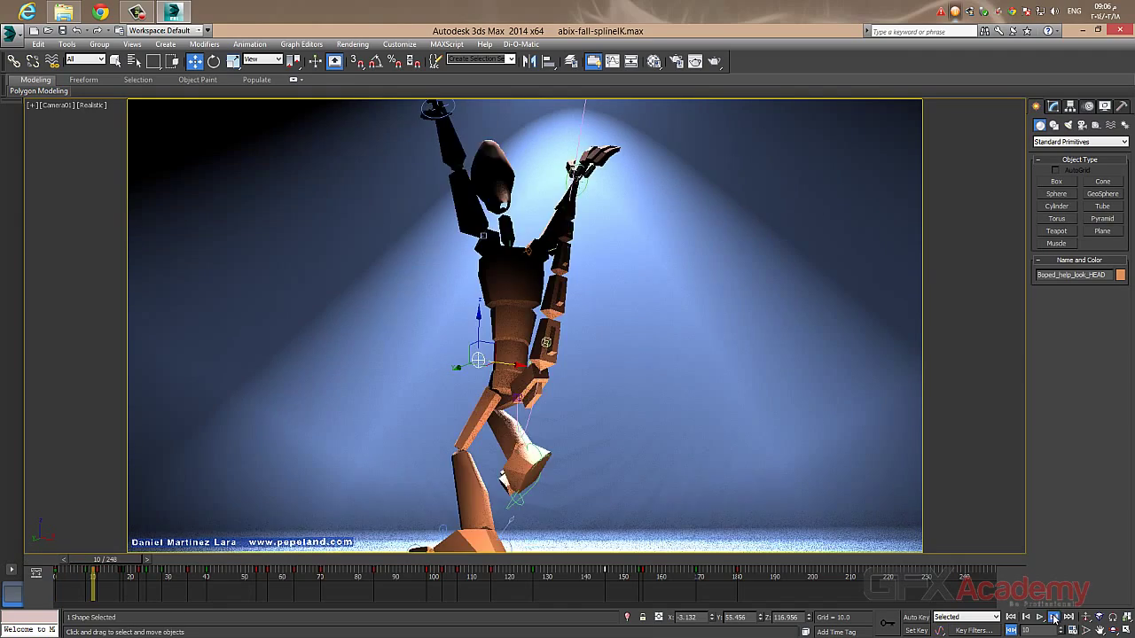
click(1040, 618)
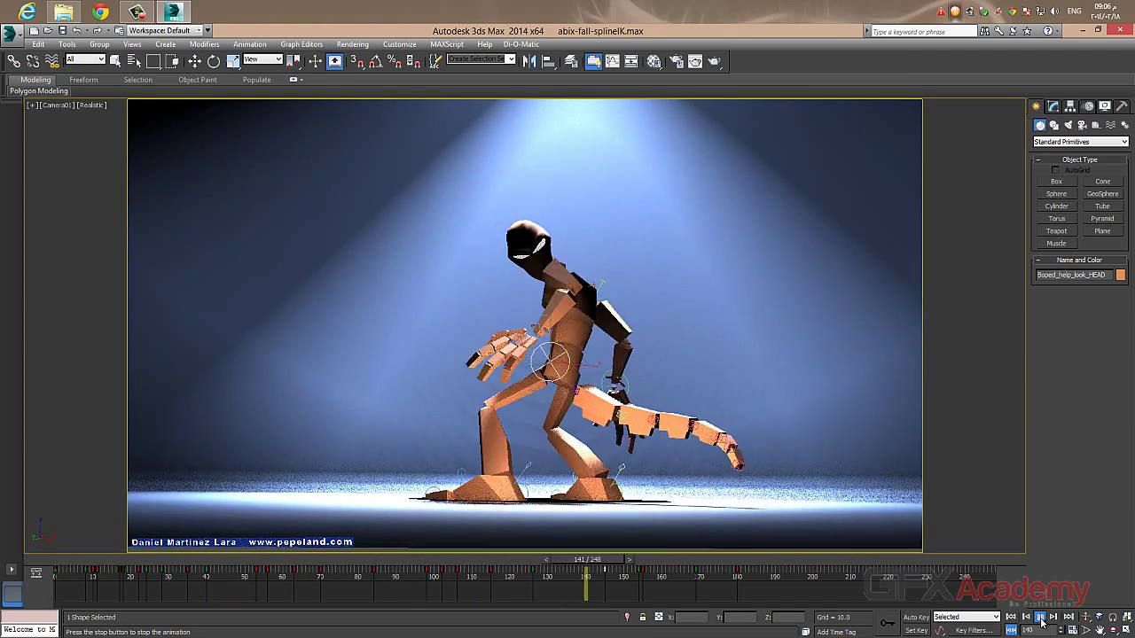
click(1040, 618)
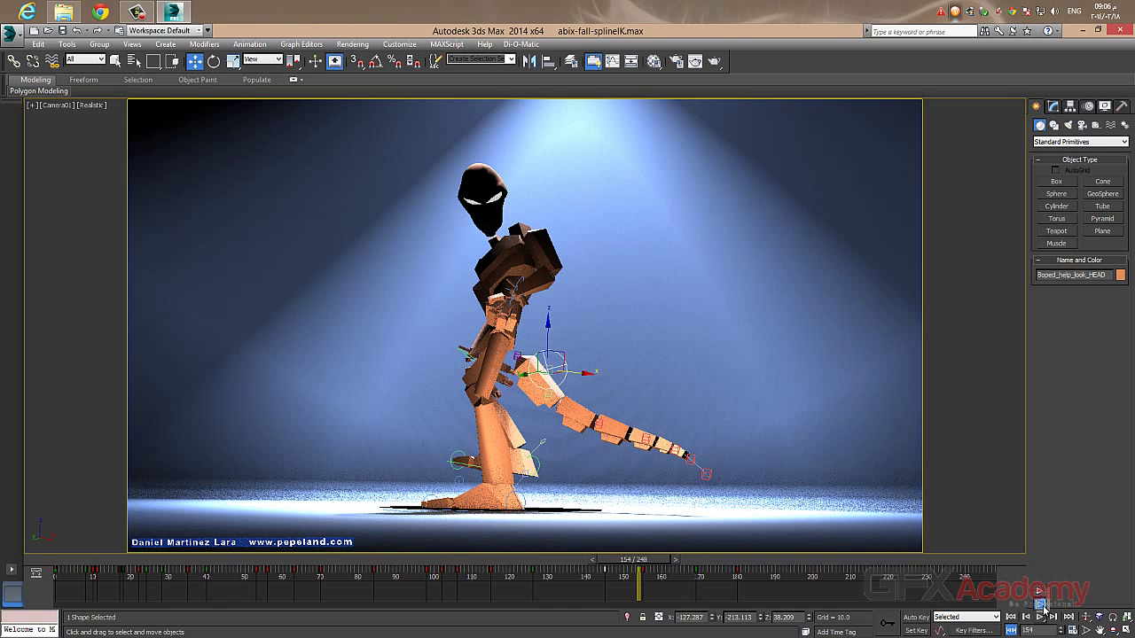
Play the animation again and show the head-look helper's Motion parameters and key info
click(1040, 616)
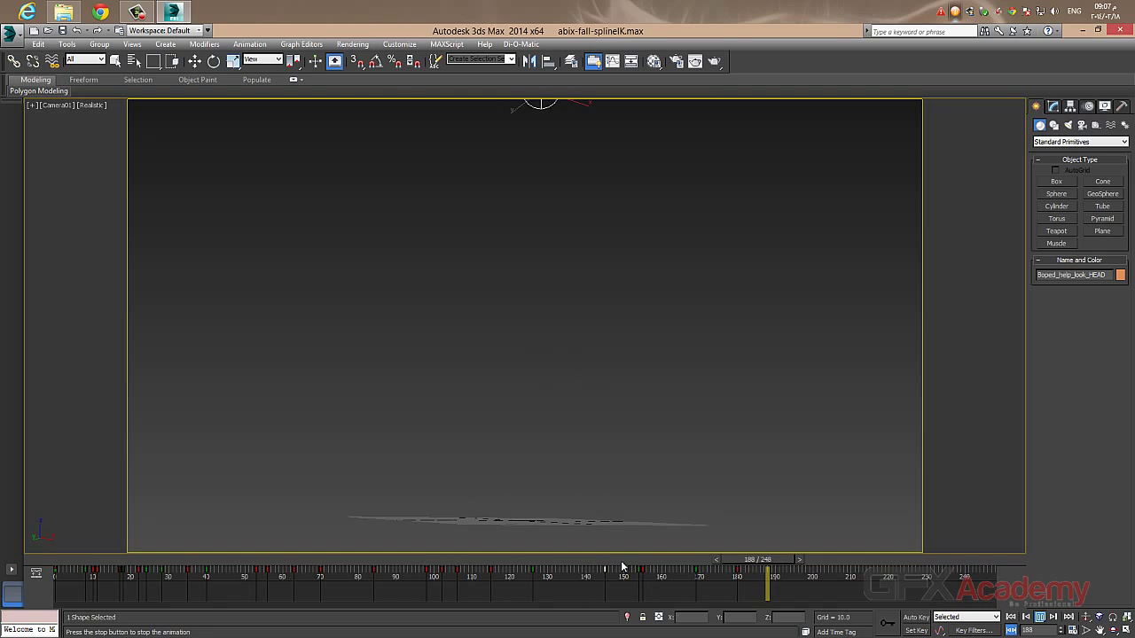
drag(682, 560, 655, 566)
key(w)
click(1040, 615)
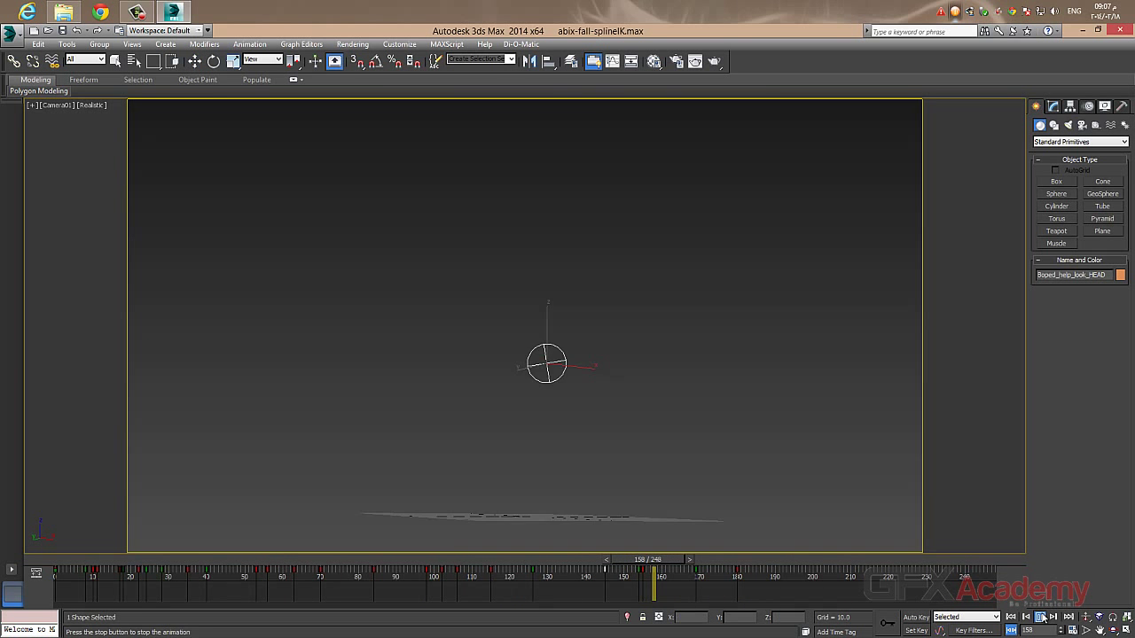
click(1089, 106)
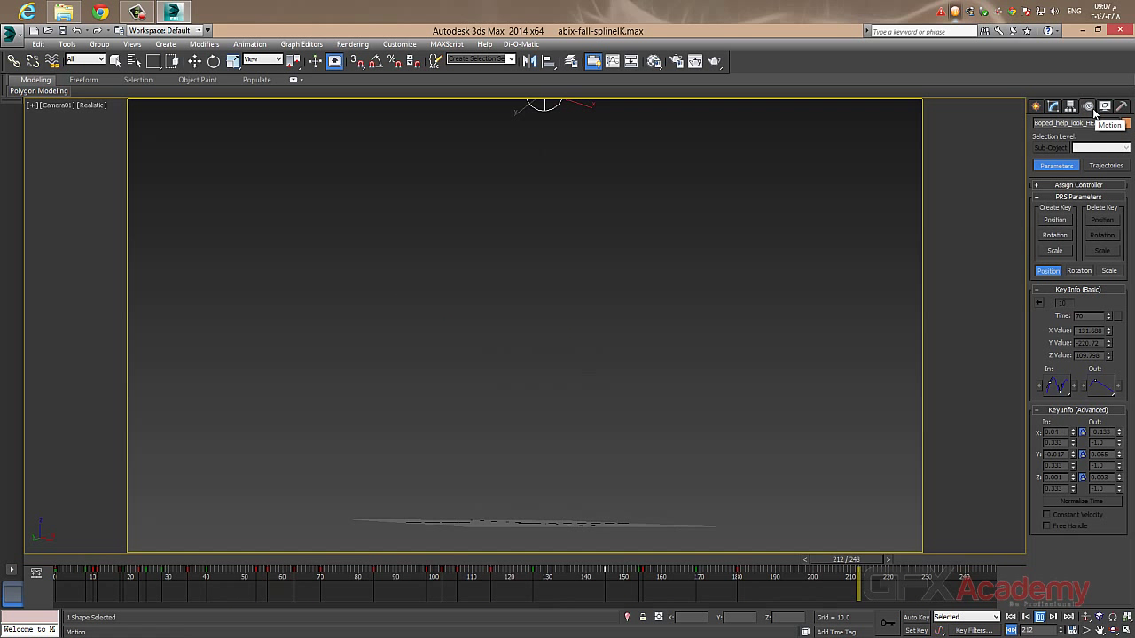
Display the Biped_help_look_HEAD trajectory path over frames 0–83, and play the animation to review it
click(1106, 164)
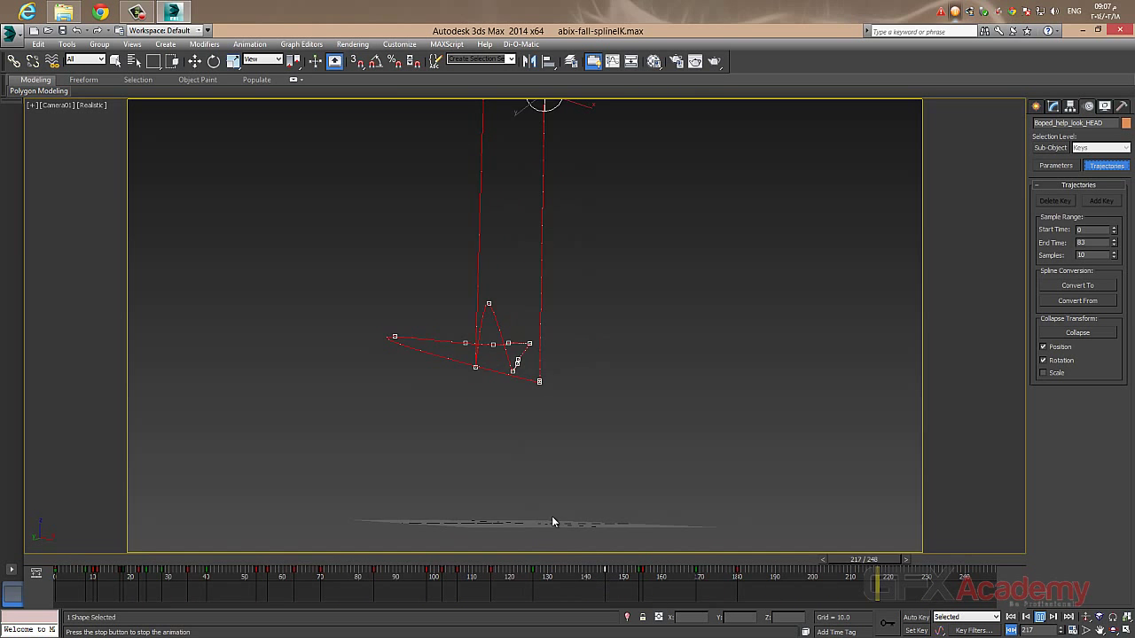
drag(560, 567, 573, 566)
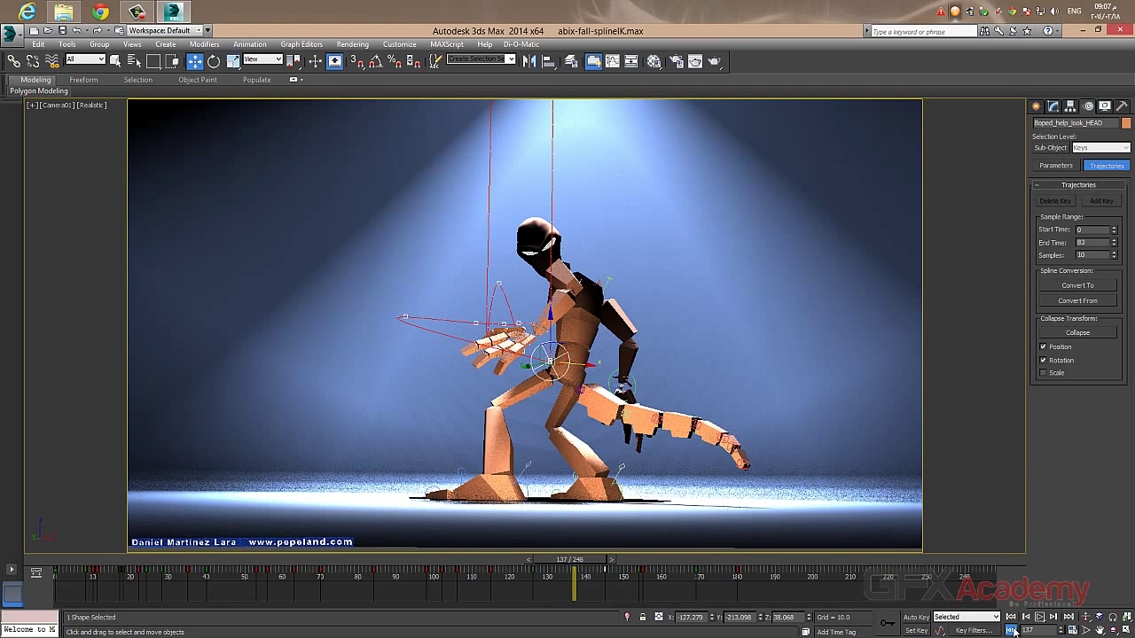
click(1040, 618)
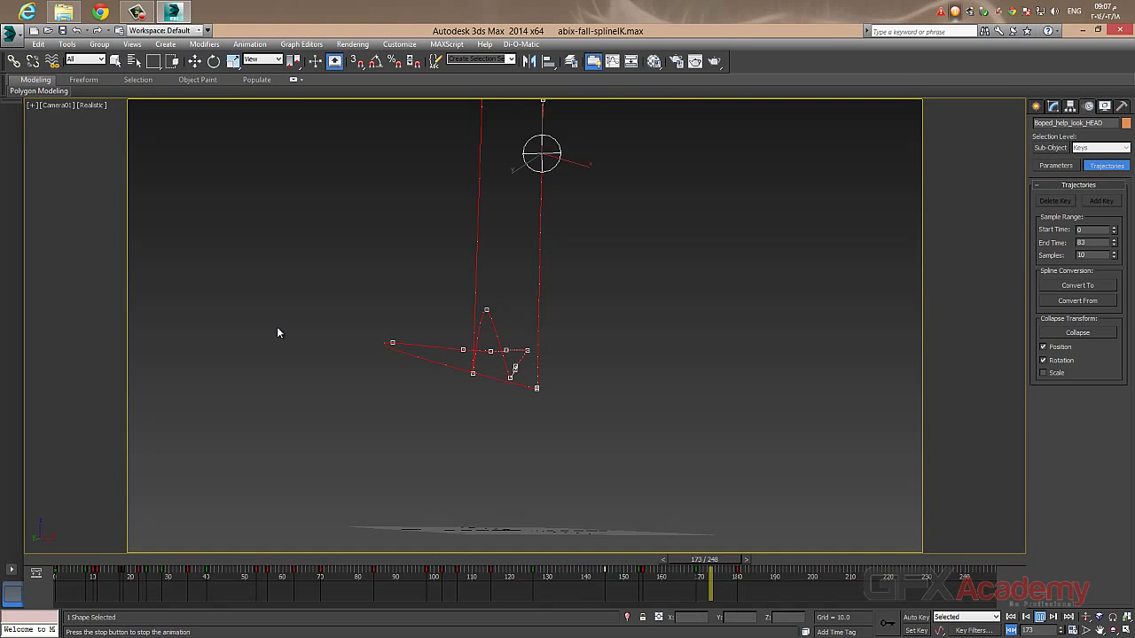
click(67, 45)
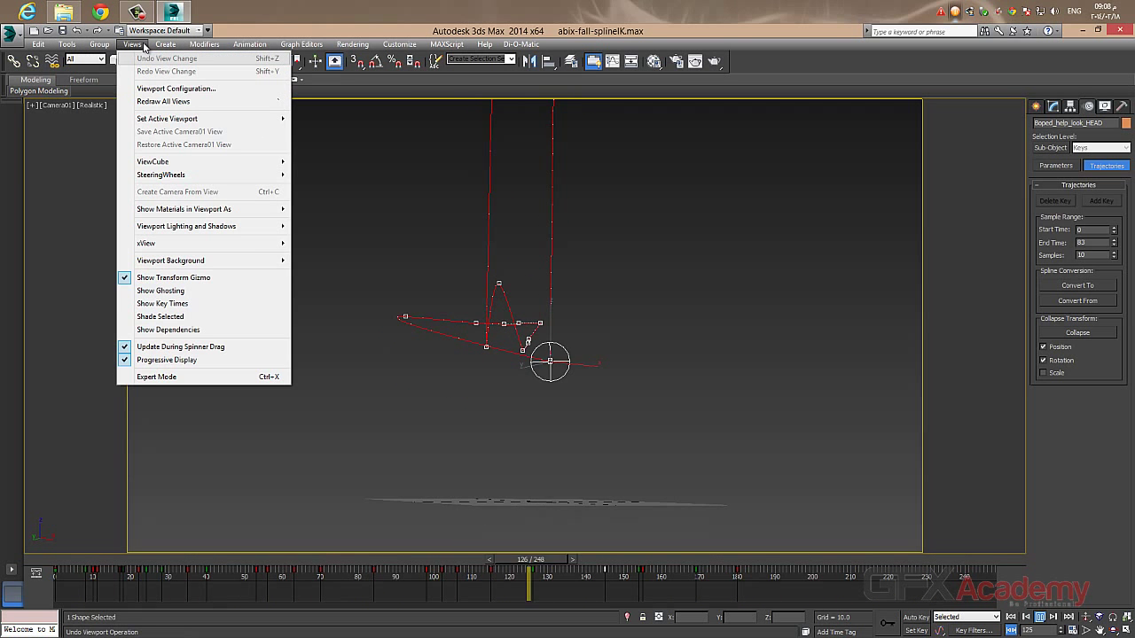
Enable Views > Show Ghosting and scrub from frame 110 to 131 to see the ghosted helper
click(189, 293)
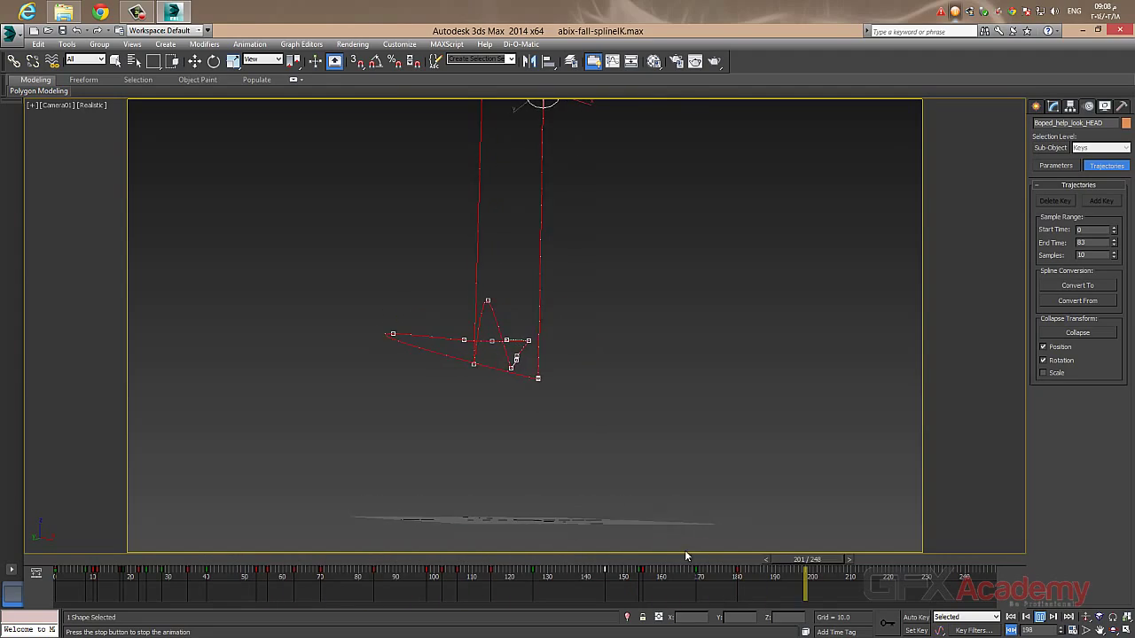
mouse_move(685, 556)
mouse_down()
mouse_move(354, 560)
mouse_move(485, 559)
mouse_up()
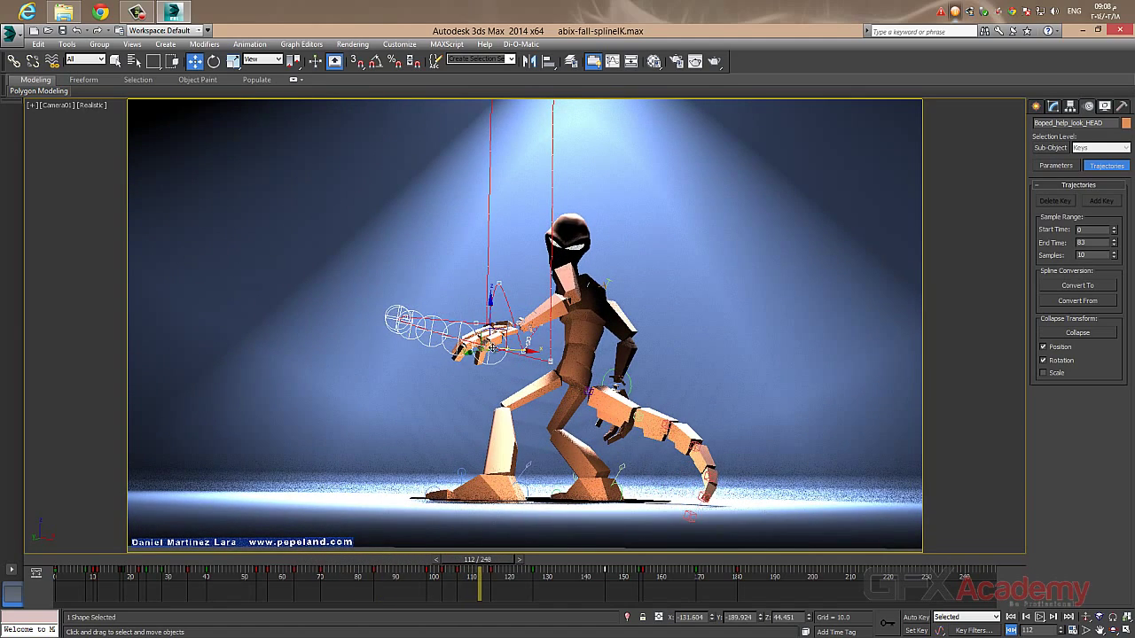
mouse_move(474, 560)
mouse_down()
mouse_move(608, 560)
mouse_move(399, 558)
mouse_move(265, 523)
mouse_move(624, 530)
mouse_up()
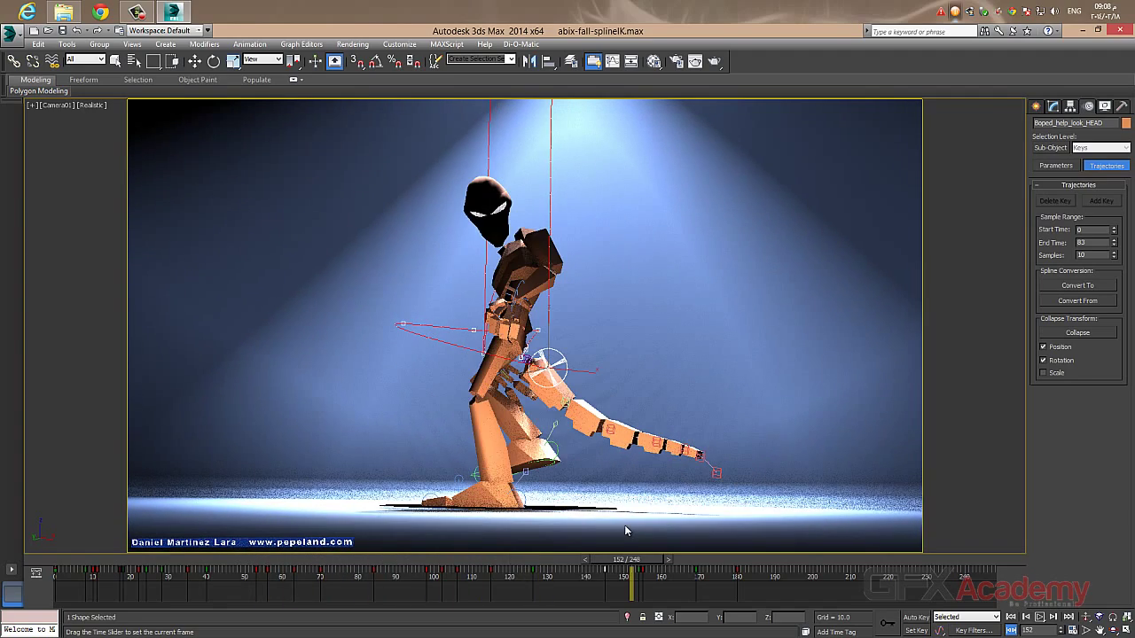
key(w)
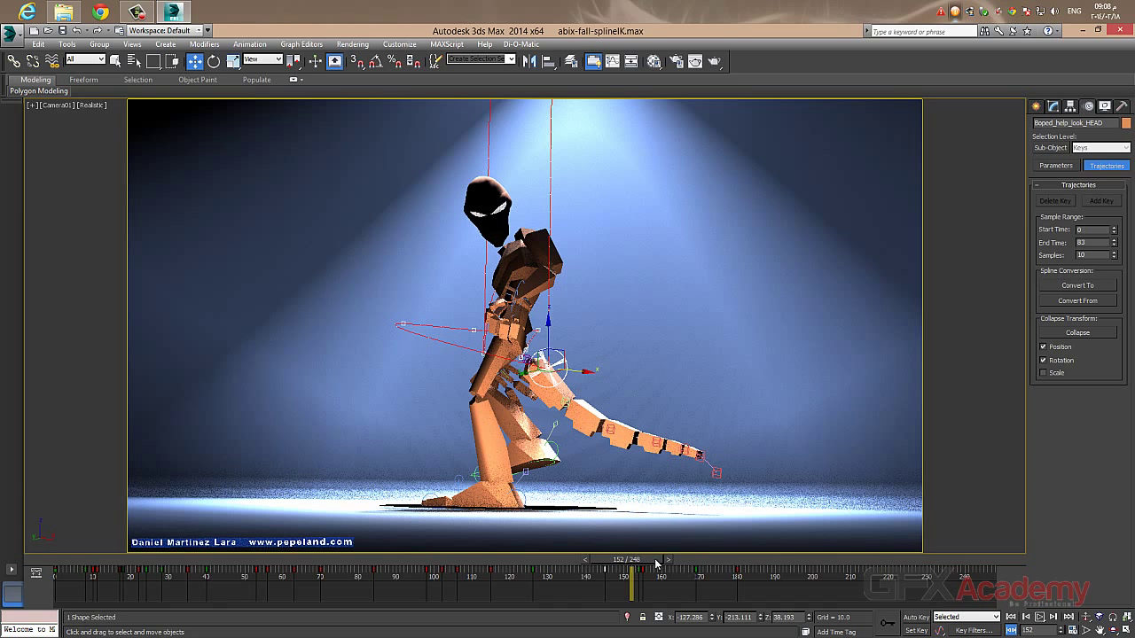
Scrub back through frames 145, 125 and 115 to 106, reviewing the ghost copies
drag(643, 564, 617, 564)
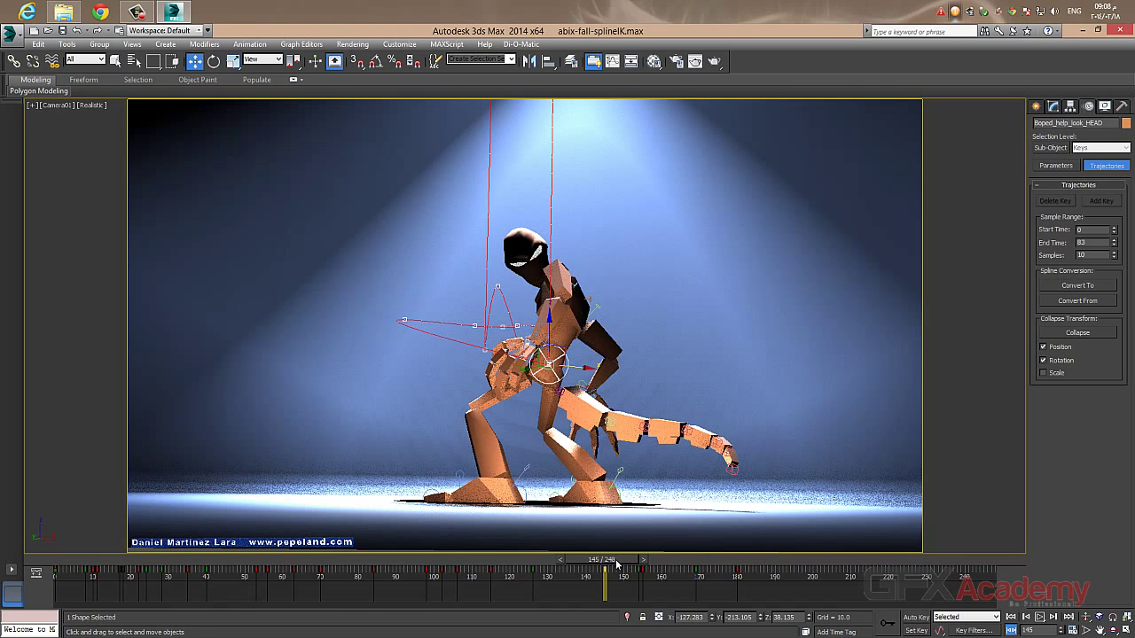
mouse_move(617, 564)
mouse_down()
mouse_move(527, 562)
mouse_move(545, 560)
mouse_up()
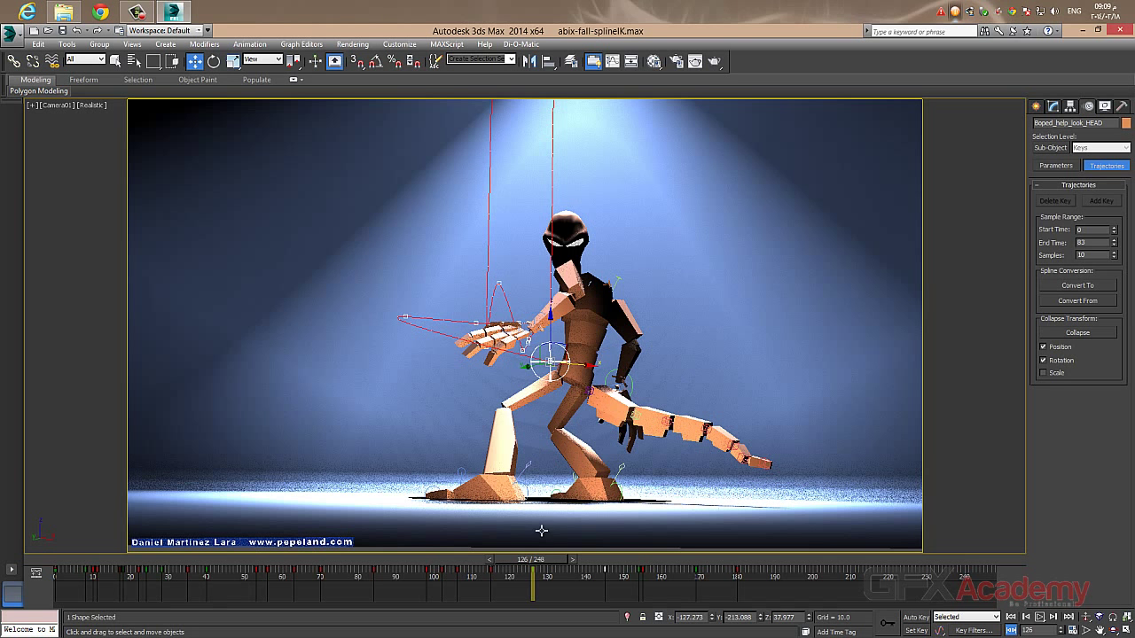
drag(544, 560, 548, 562)
drag(541, 561, 497, 562)
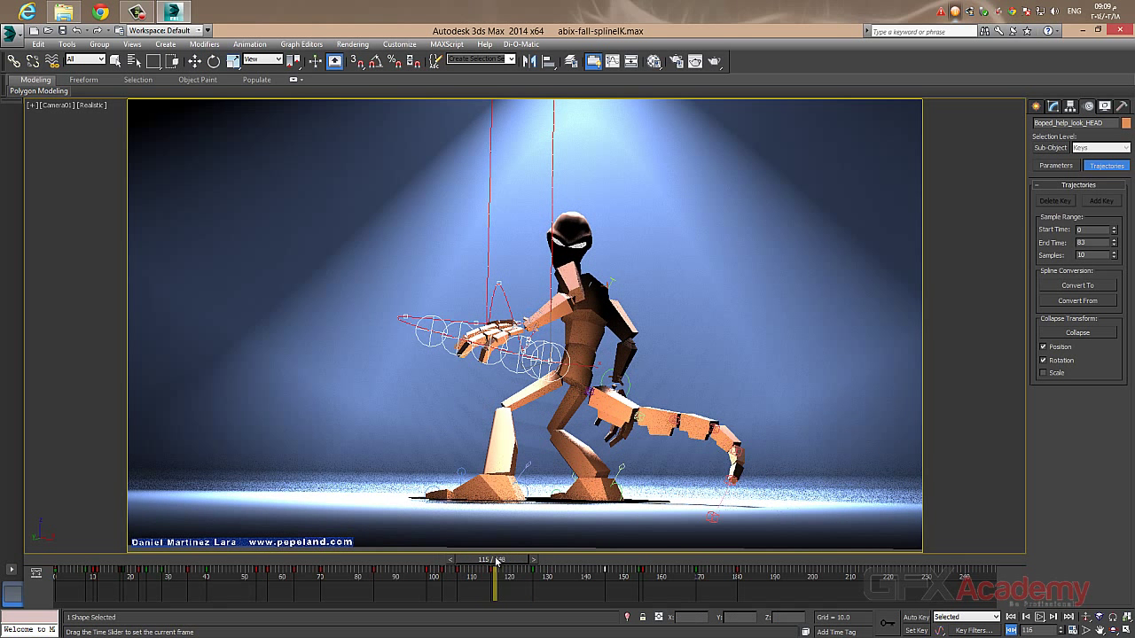
key(w)
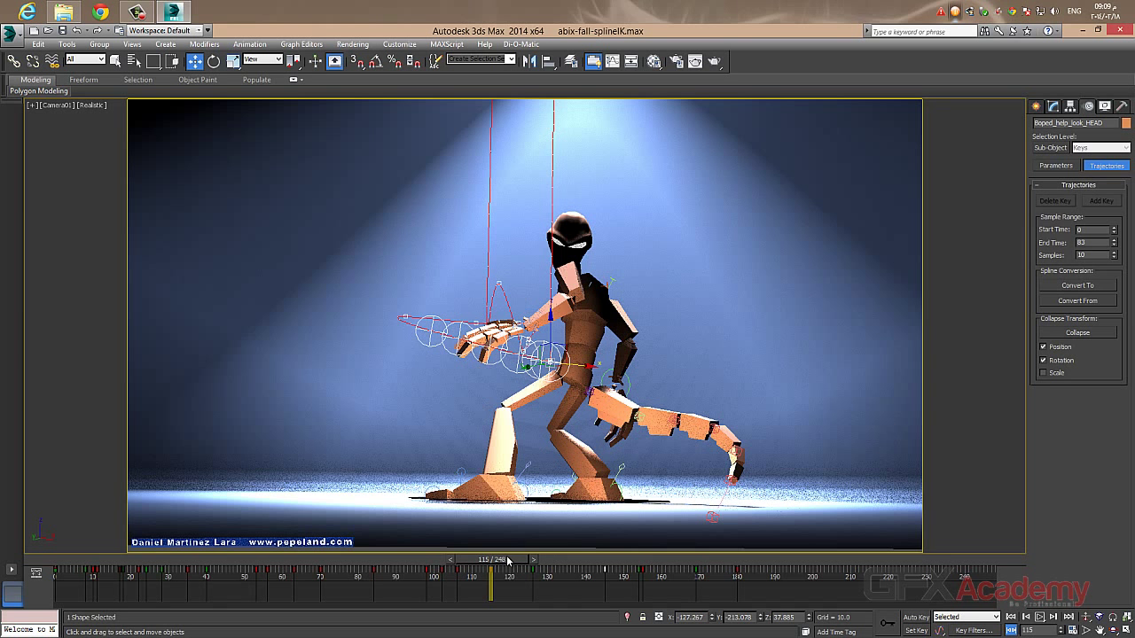
drag(508, 560, 468, 562)
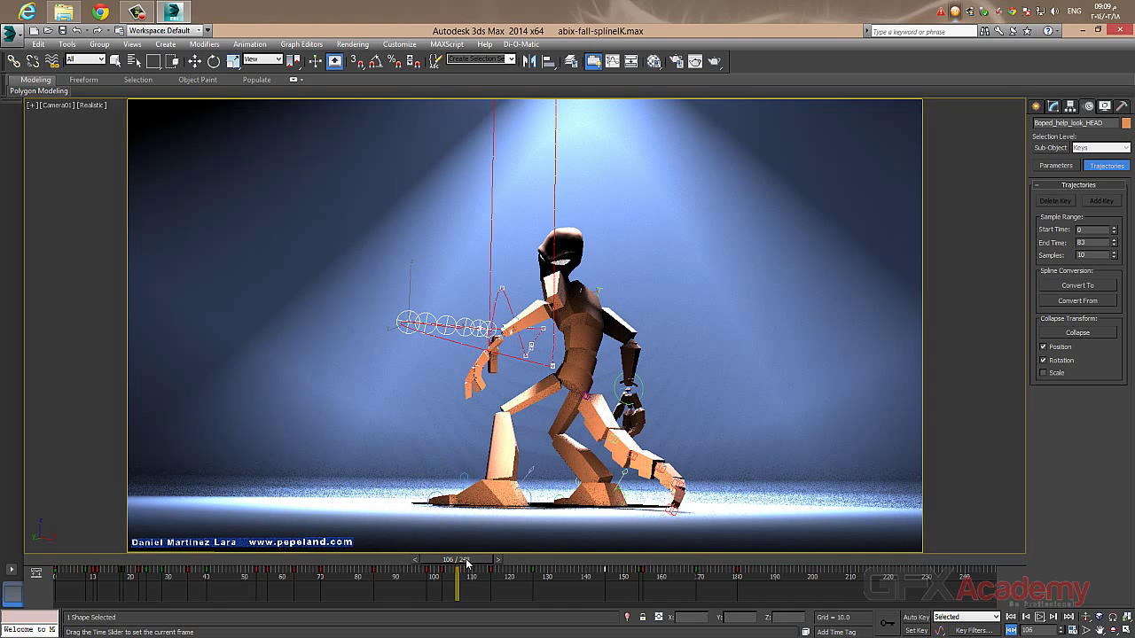
key(w)
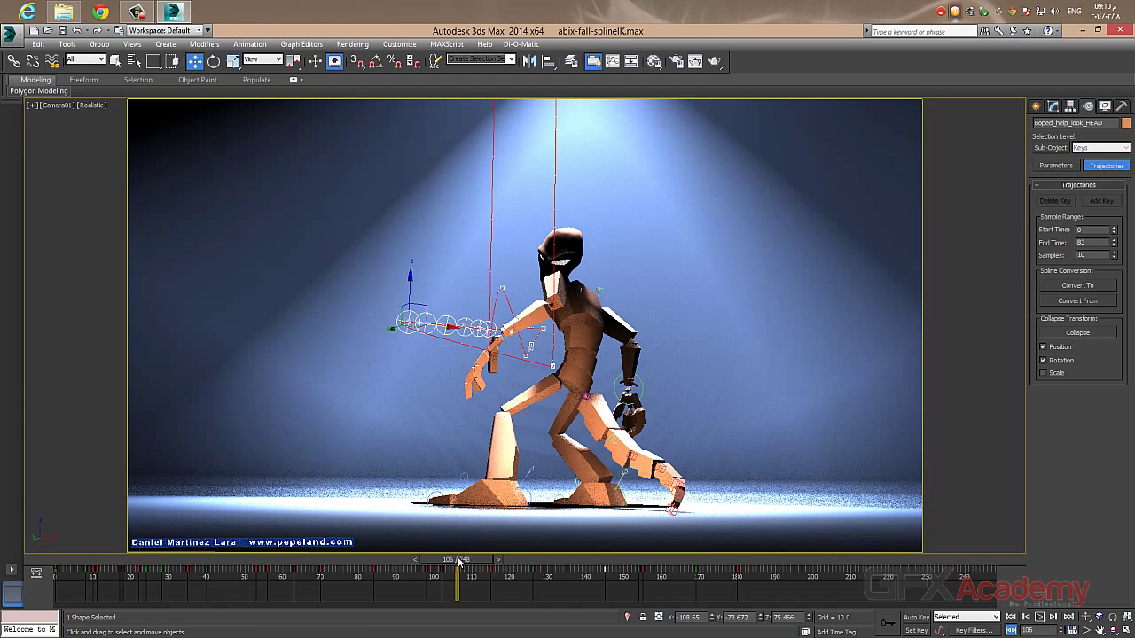
mouse_move(458, 560)
mouse_down()
mouse_move(434, 568)
mouse_move(456, 563)
mouse_up()
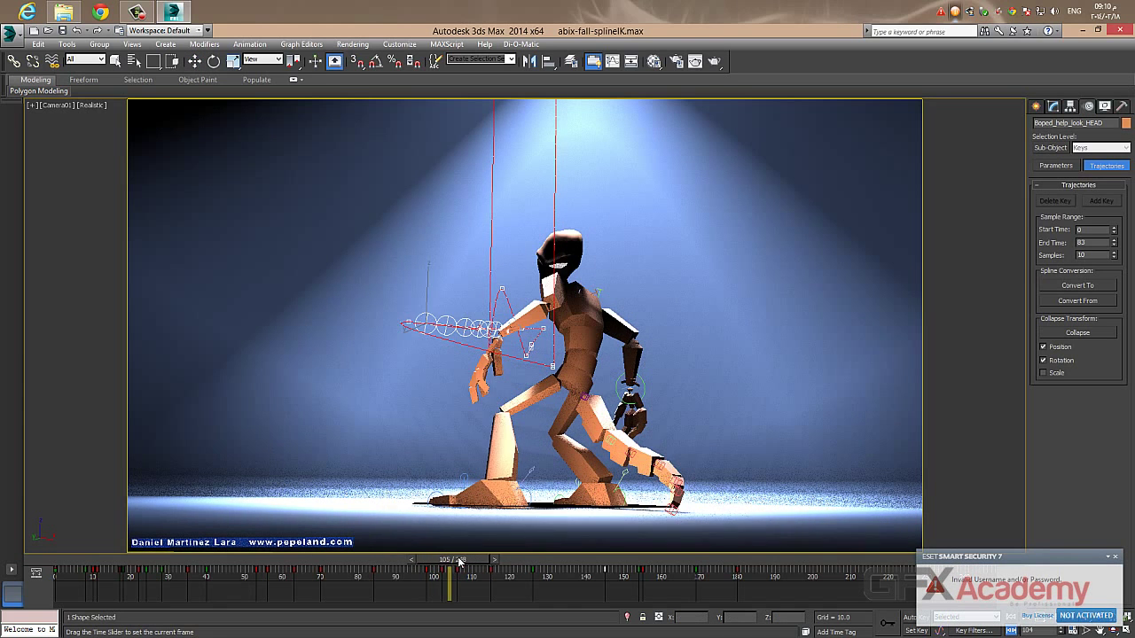
key(w)
click(1110, 561)
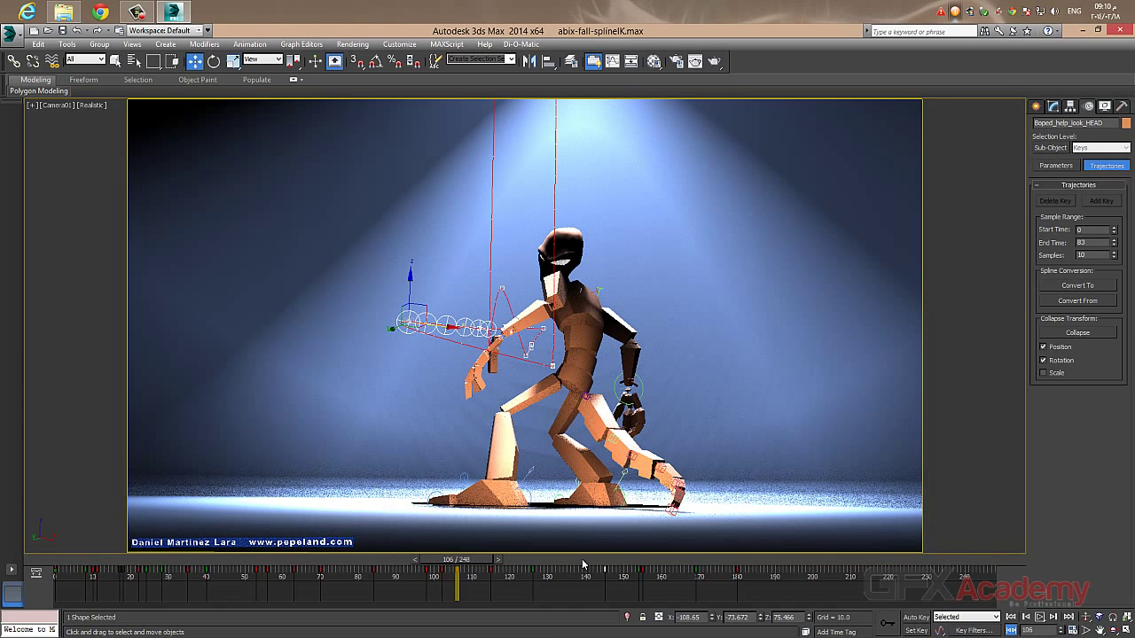
mouse_move(492, 560)
mouse_down()
mouse_move(690, 557)
mouse_move(552, 559)
mouse_up()
key(w)
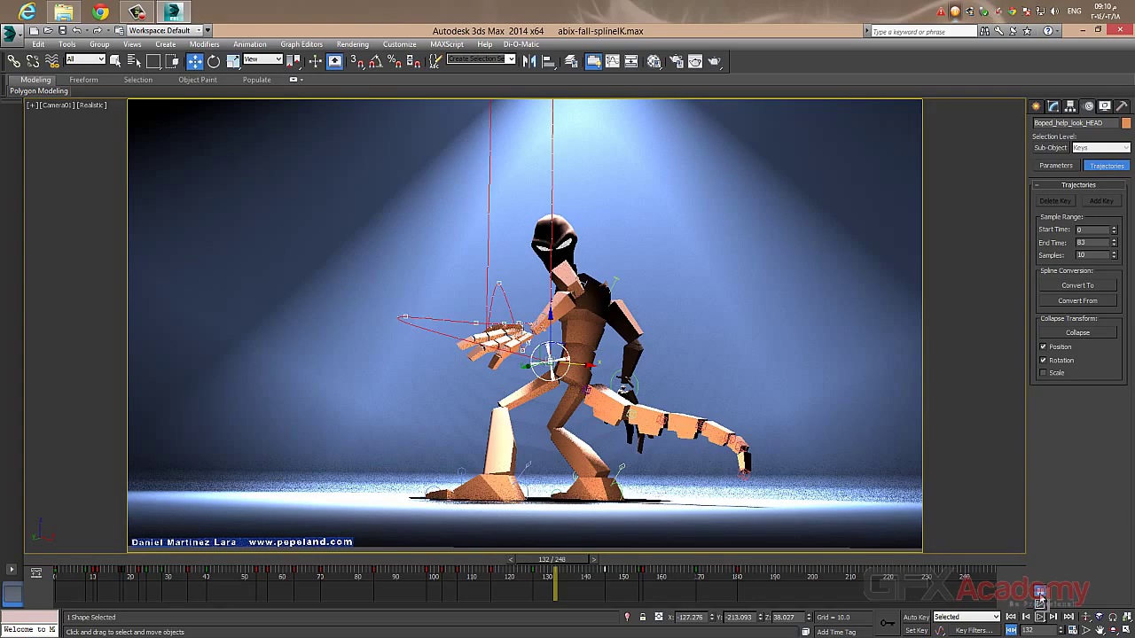
click(1040, 617)
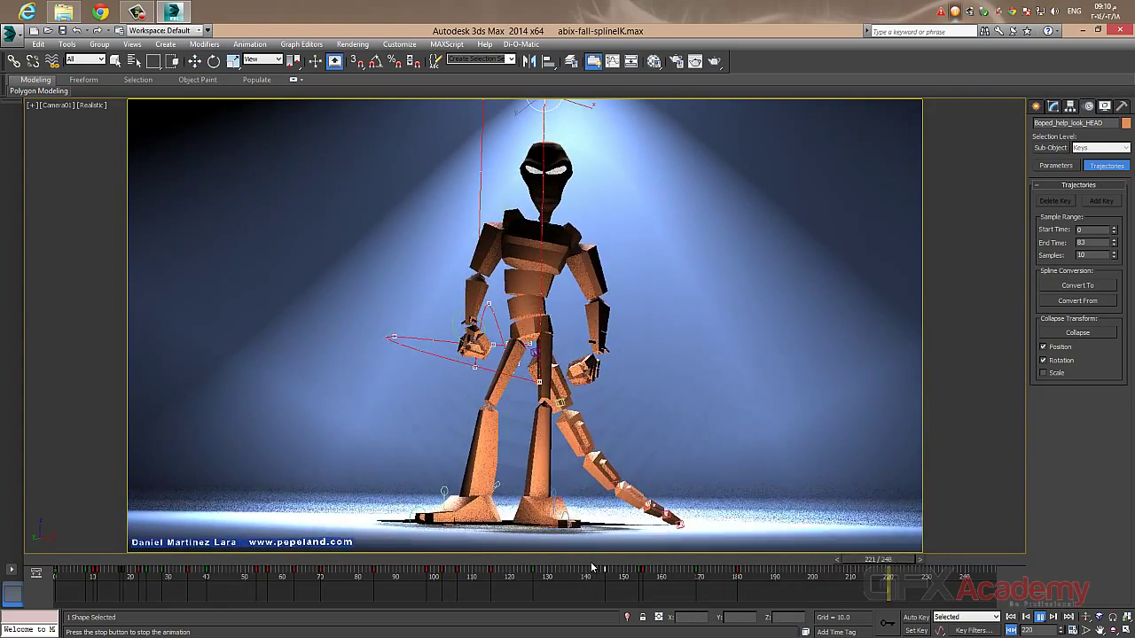
mouse_move(587, 562)
mouse_down()
mouse_move(367, 566)
mouse_move(397, 566)
mouse_up()
key(w)
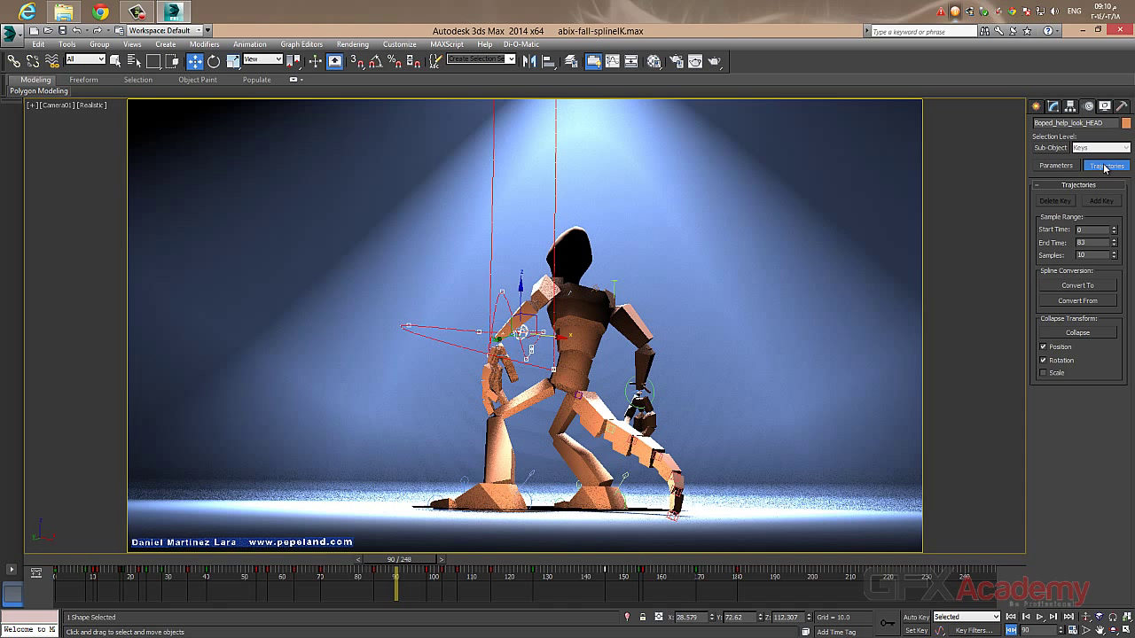
Switch the Motion panel back to Parameters, uncheck Show Ghosting, and jump to frame 213
click(1059, 166)
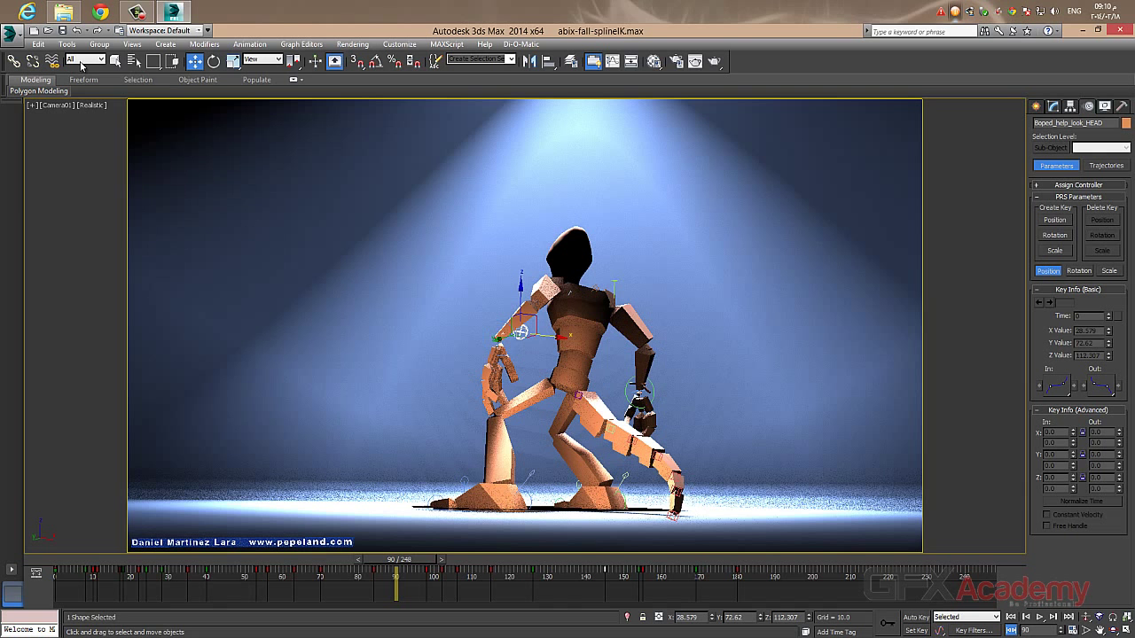
click(135, 46)
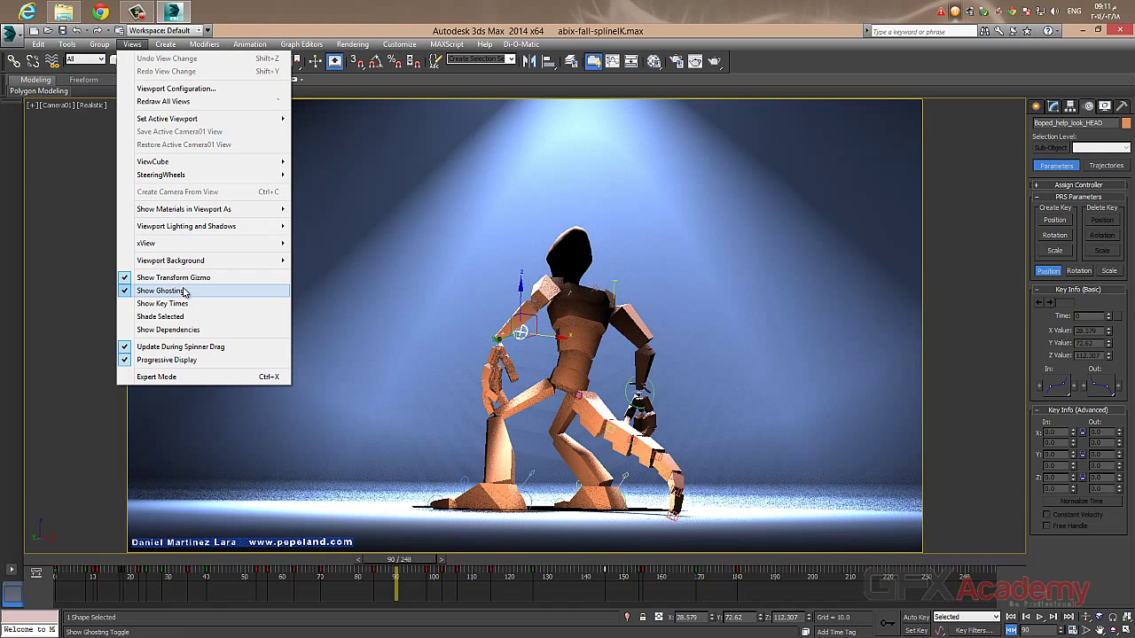
click(183, 292)
mouse_move(424, 560)
mouse_down()
mouse_move(908, 562)
mouse_move(618, 561)
mouse_move(628, 560)
mouse_up()
key(w)
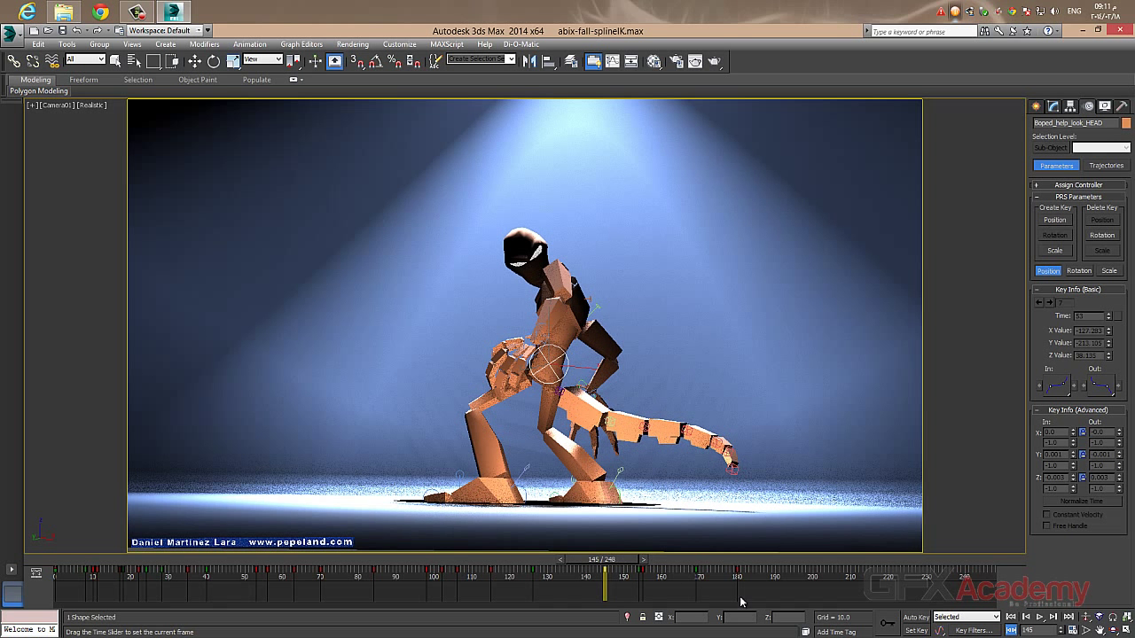
Open the Set Key Filters dialog, move it upward, and scrub back to frame 127
click(969, 630)
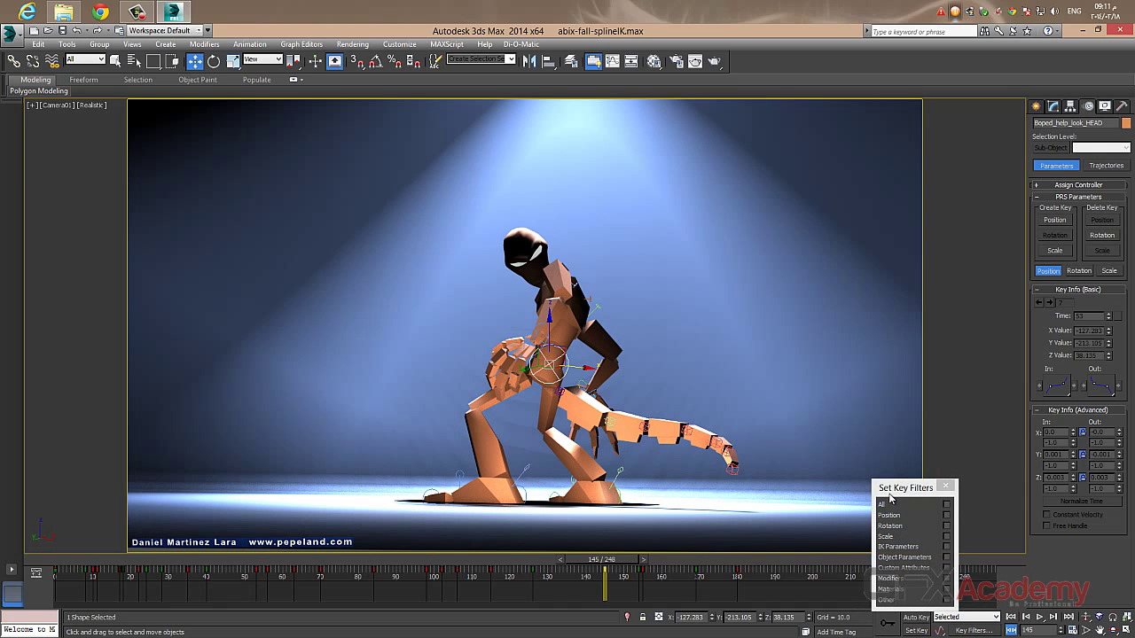
drag(903, 491, 854, 312)
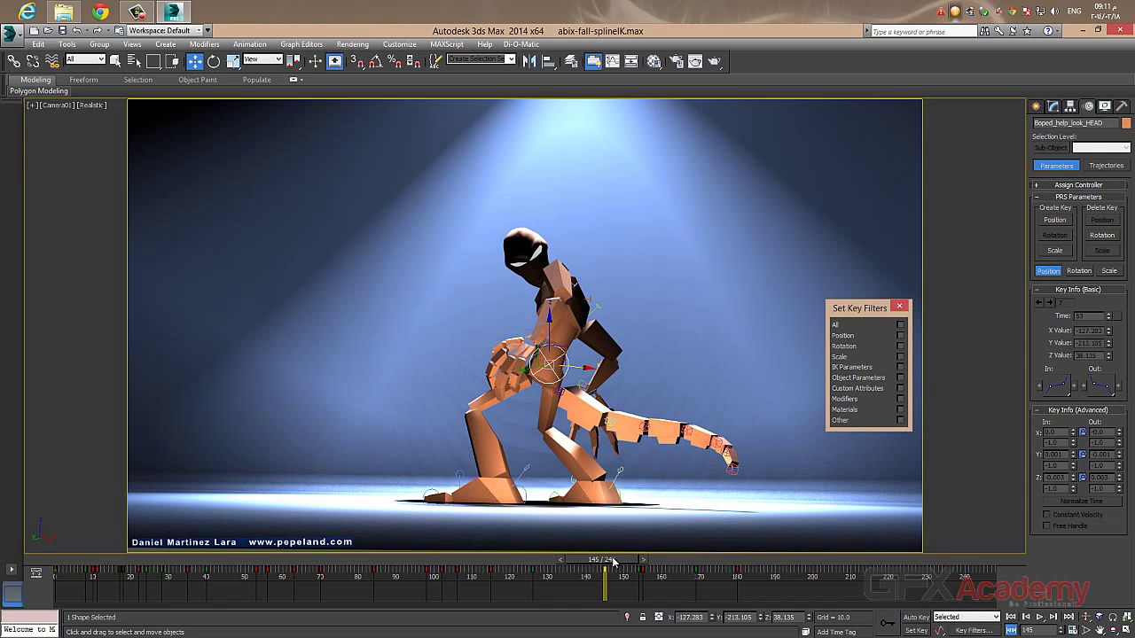
drag(603, 560, 544, 561)
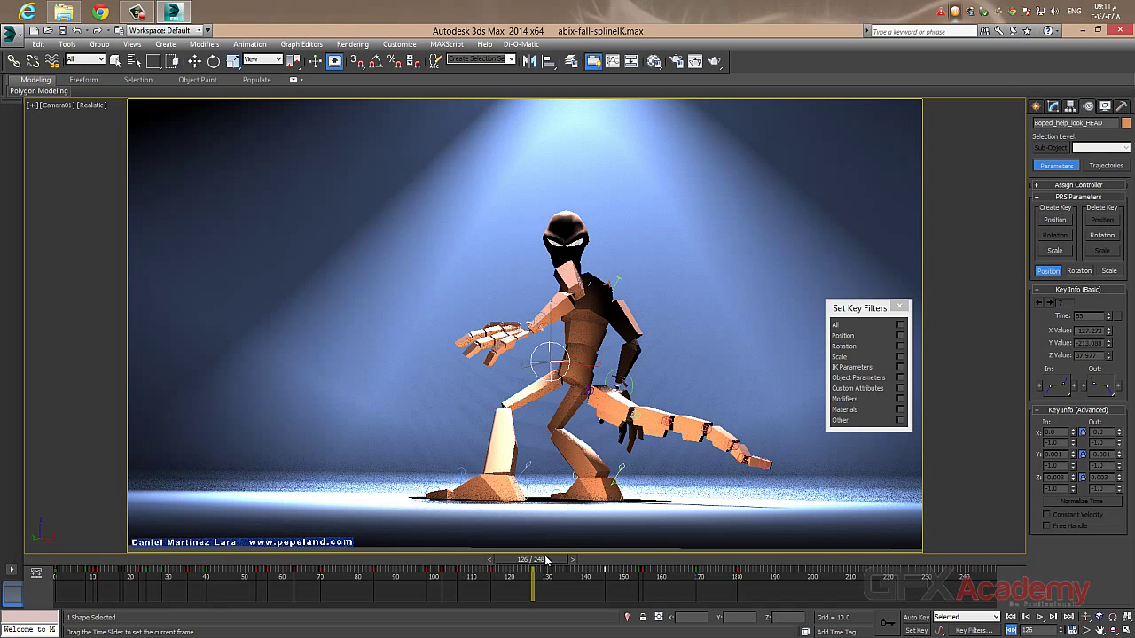
key(w)
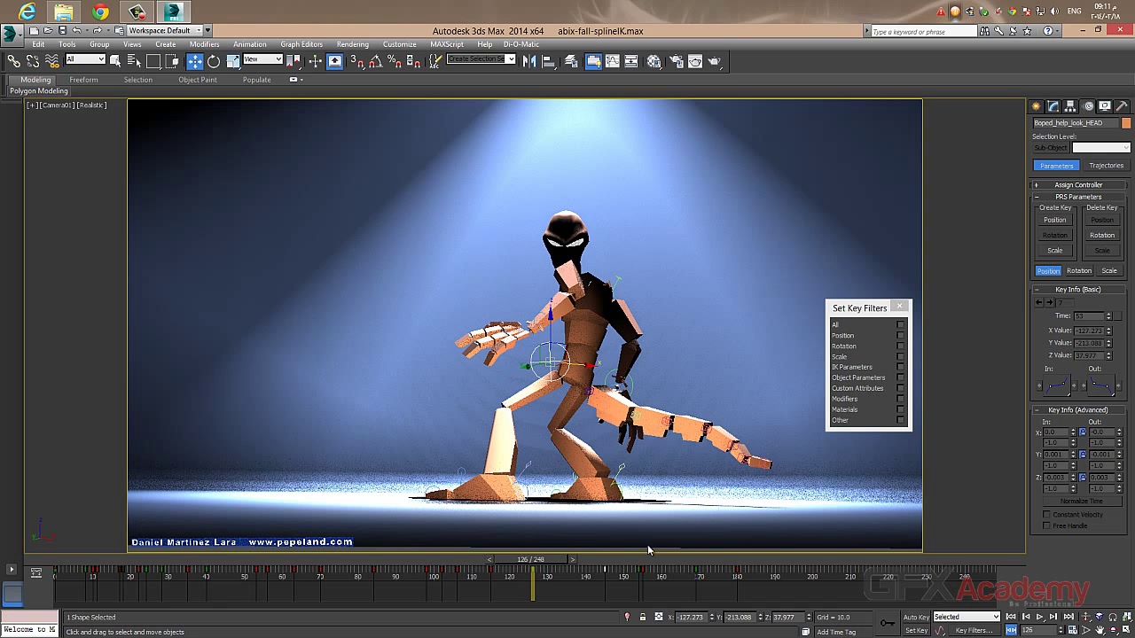
Limit key filters to Position only and raise the head target above the character
click(900, 335)
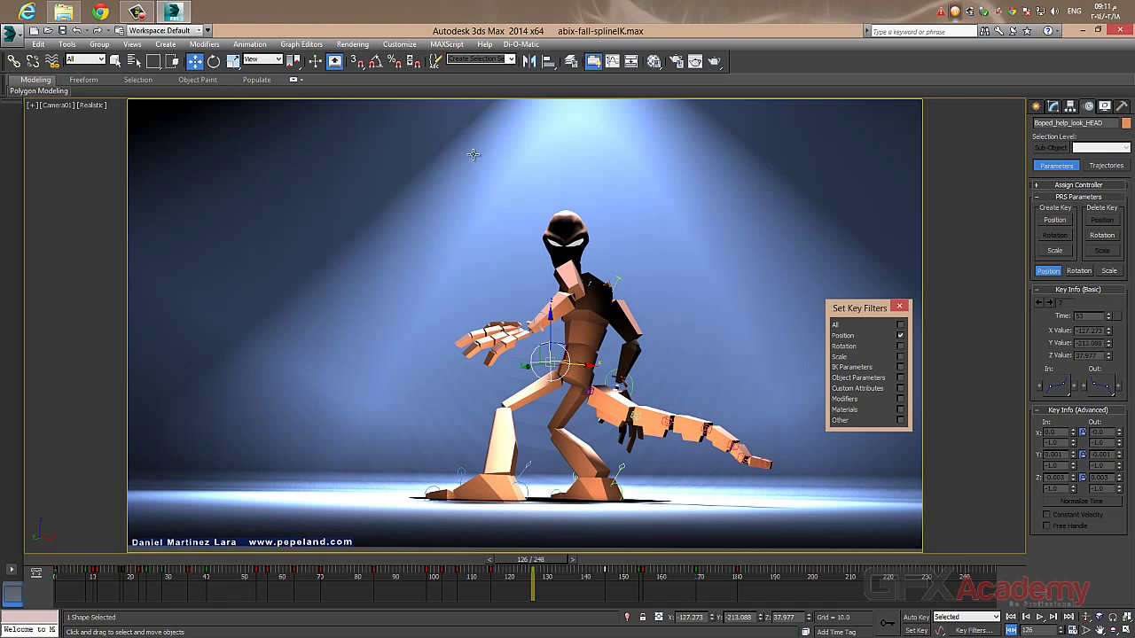
mouse_move(551, 334)
mouse_down()
mouse_move(553, 79)
mouse_move(565, 100)
mouse_up()
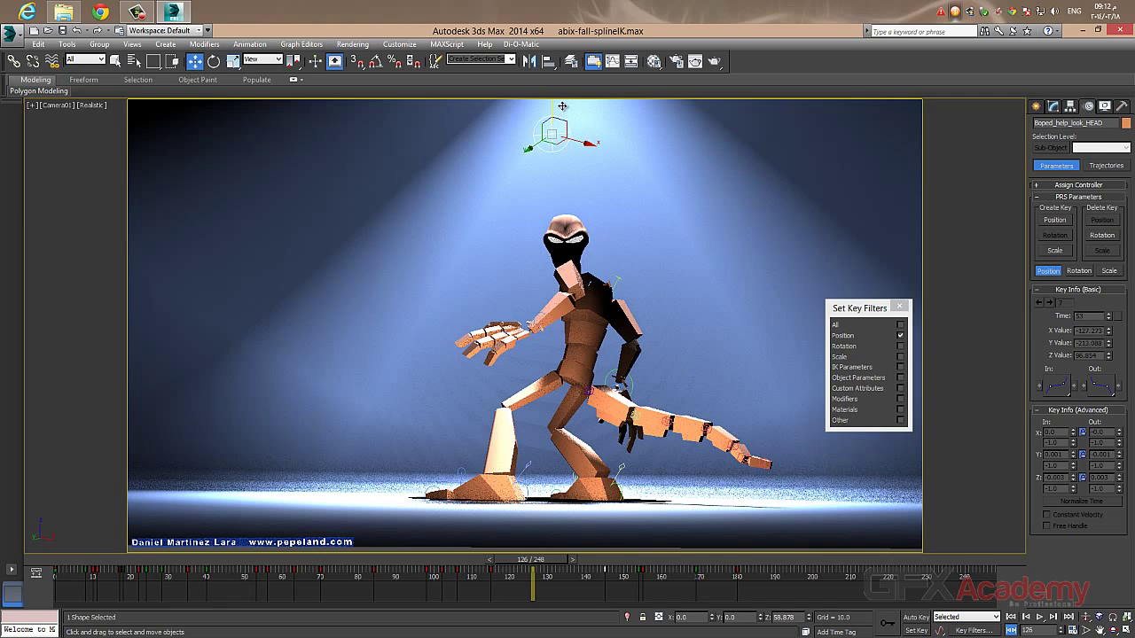
mouse_move(549, 563)
mouse_down()
mouse_move(515, 564)
mouse_move(610, 553)
mouse_move(532, 558)
mouse_up()
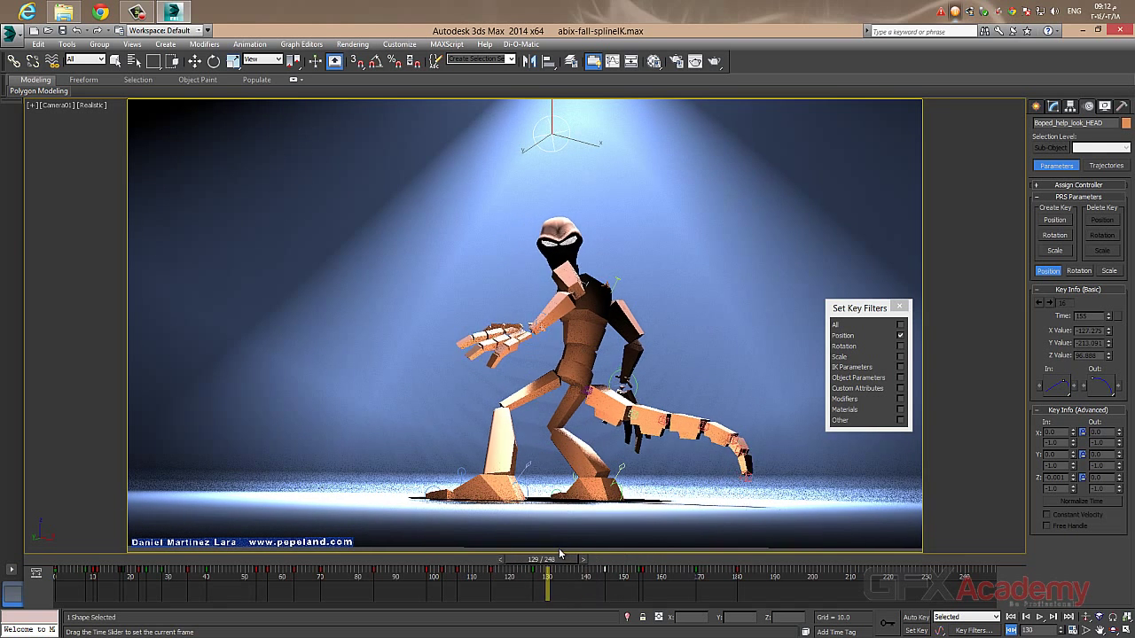
Lower the head target back to chest level at frame 126 (Z 37.977)
key(w)
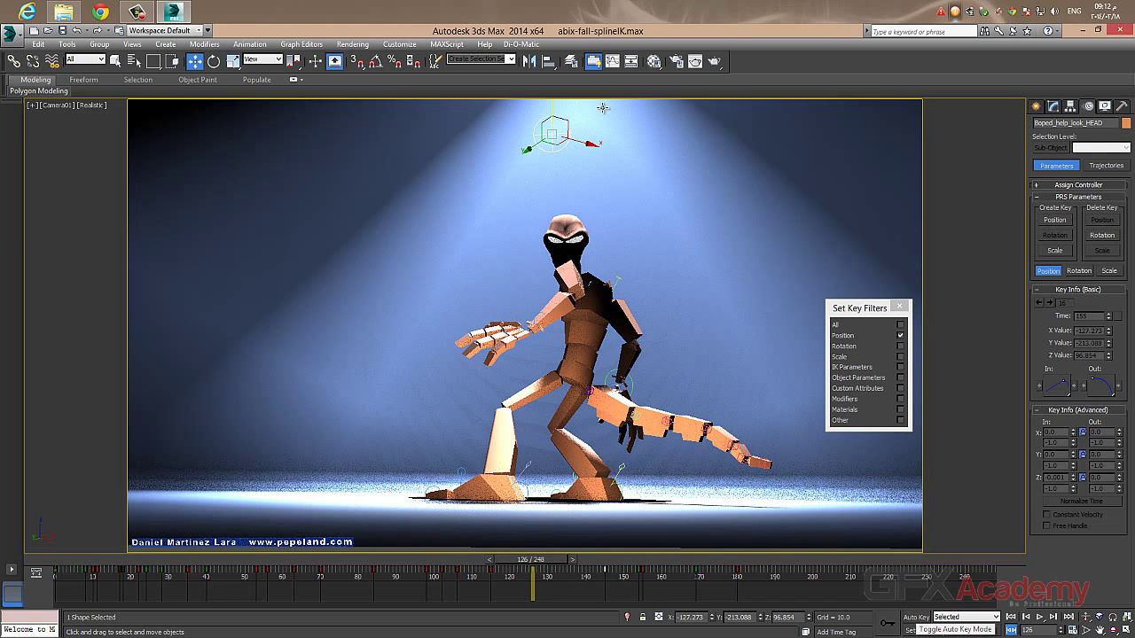
drag(557, 104, 555, 332)
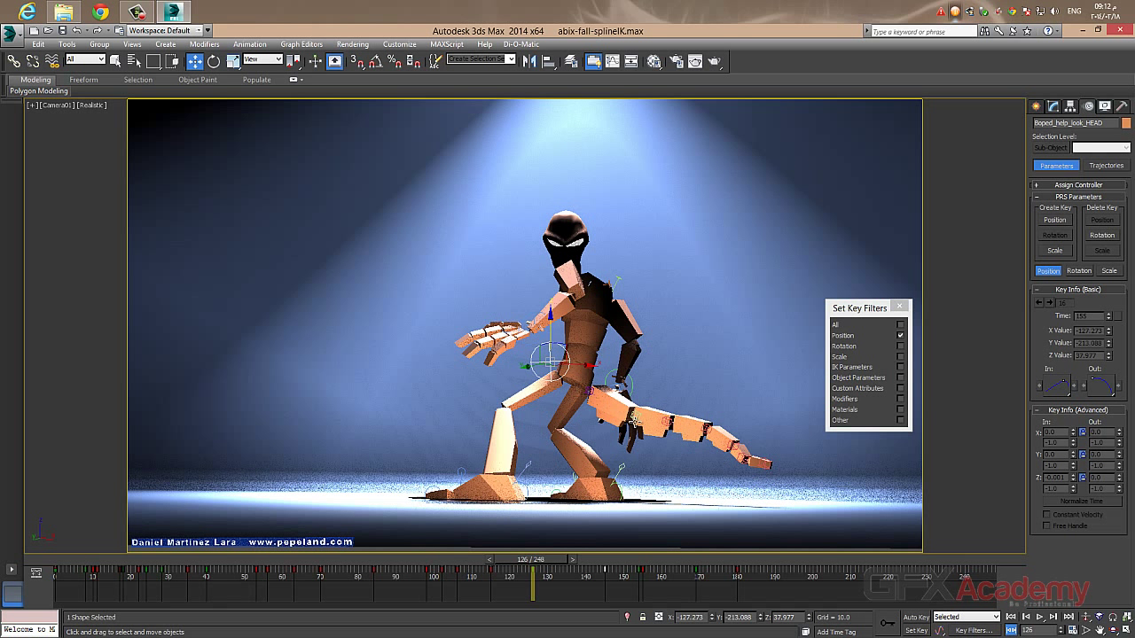
drag(556, 565, 555, 564)
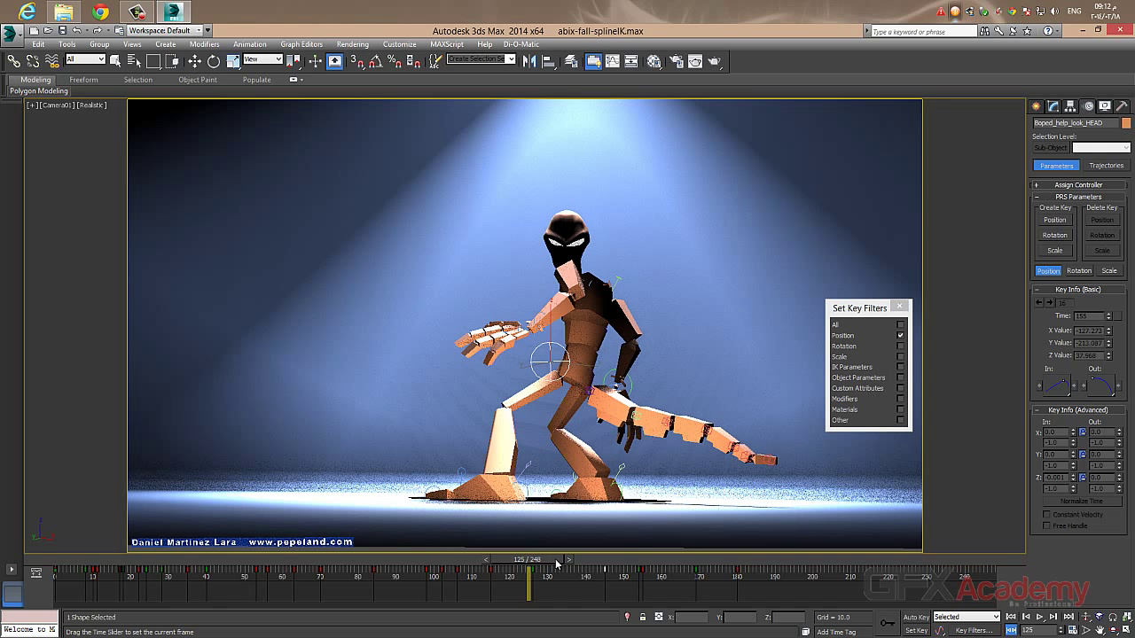
key(w)
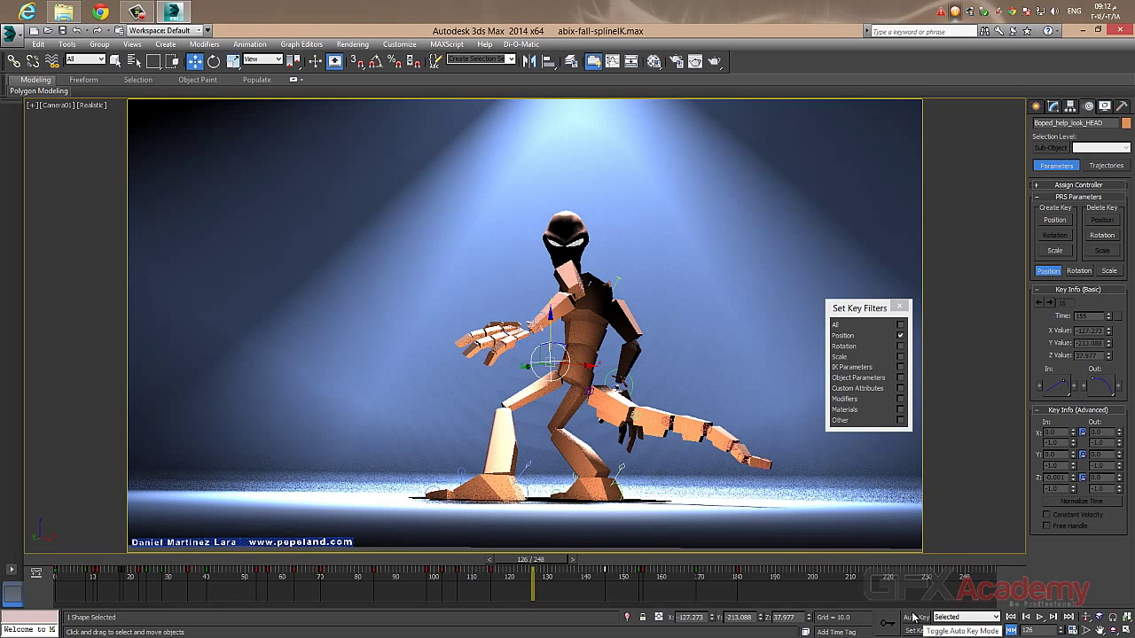
Turn on Auto Key and move the head target far left at frame 135
click(912, 618)
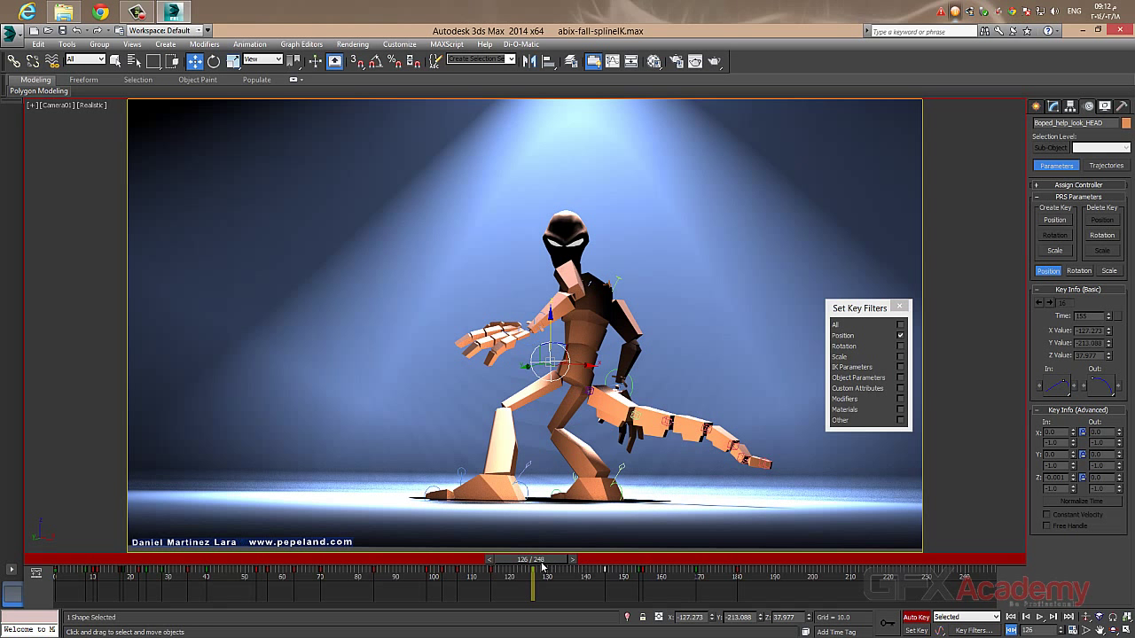
drag(542, 568, 578, 567)
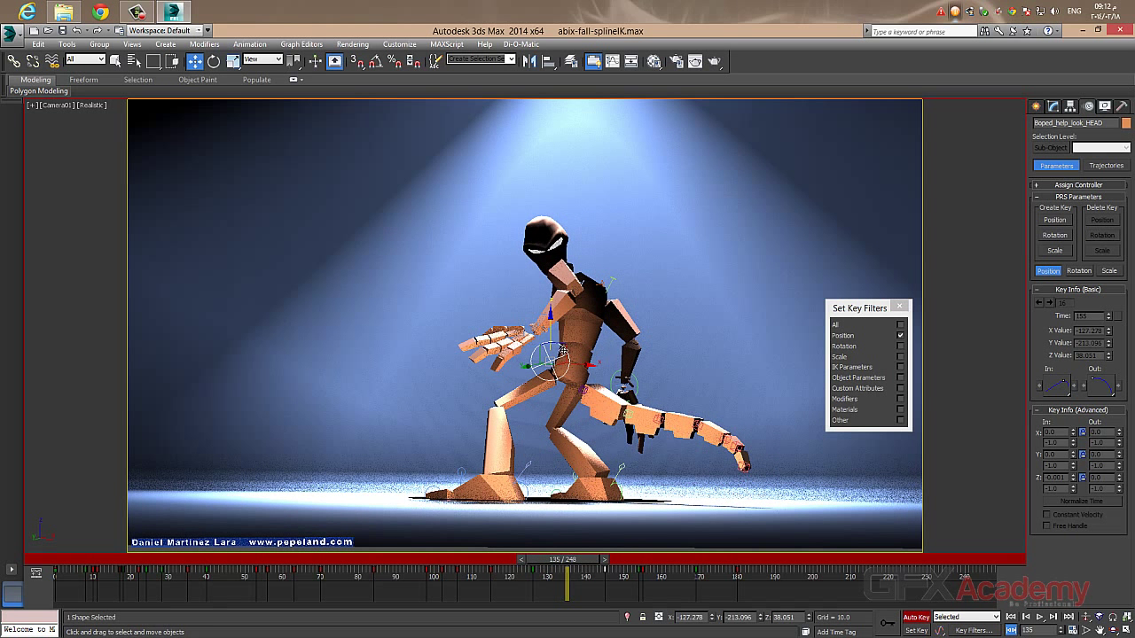
drag(561, 352, 275, 318)
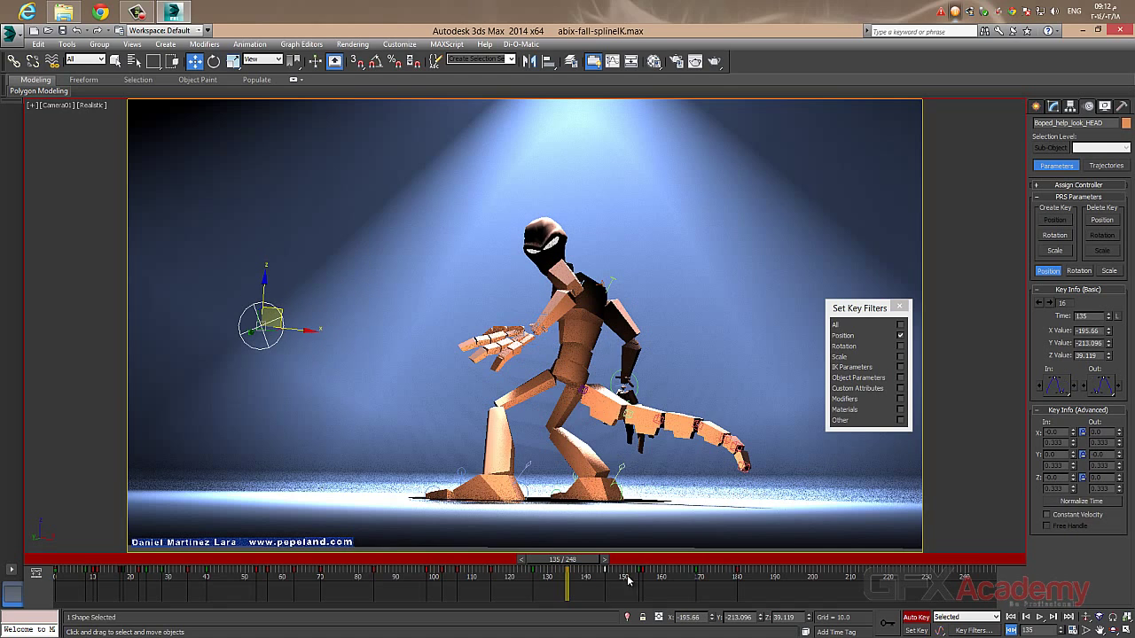
mouse_move(575, 562)
mouse_down()
mouse_move(595, 560)
mouse_move(578, 567)
mouse_up()
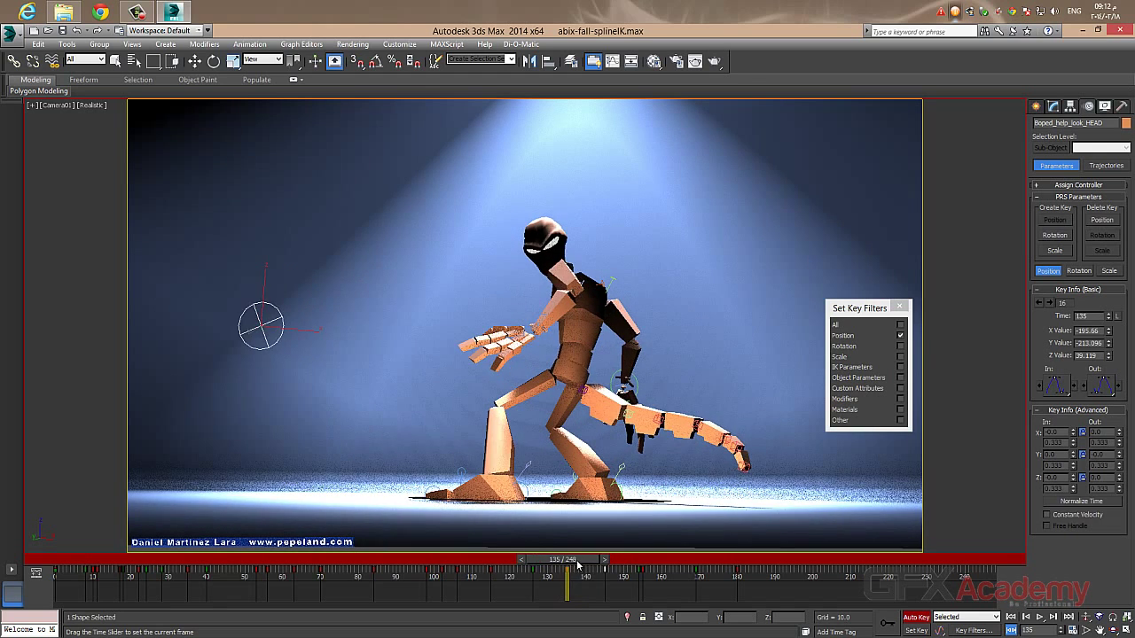
Undo the head target move and return to frame 126
key(w)
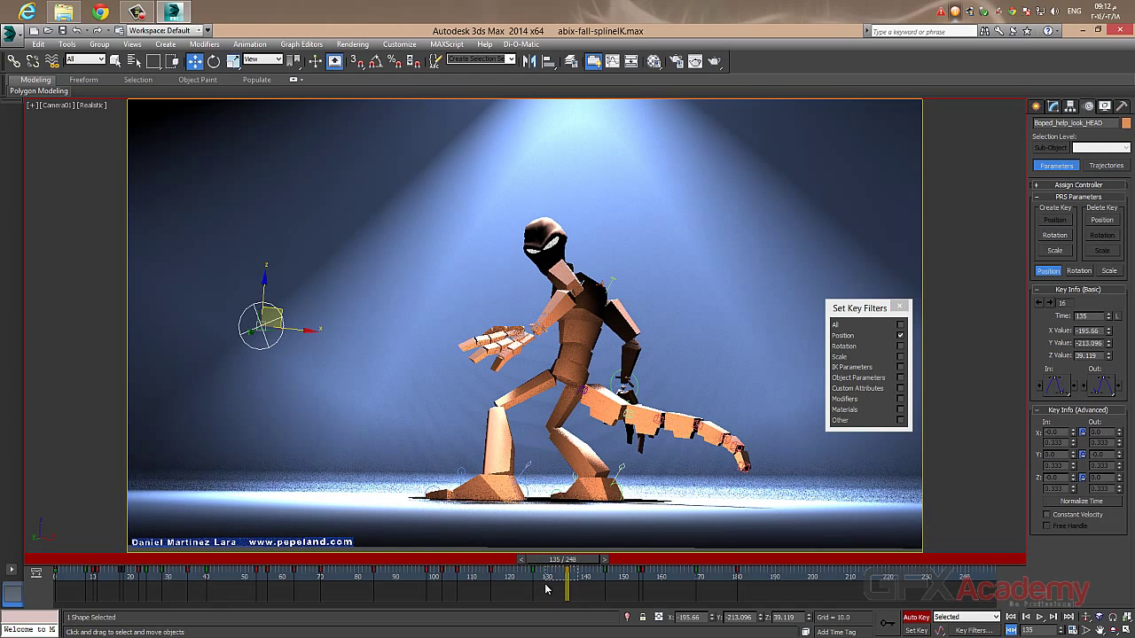
key(Delete)
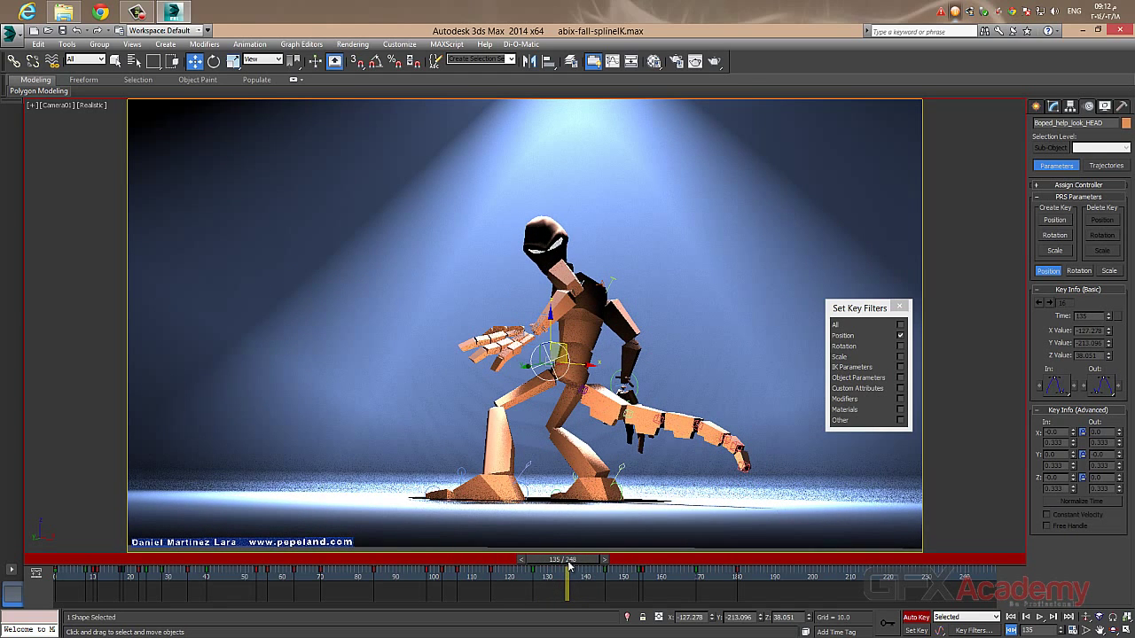
mouse_move(536, 564)
mouse_down()
mouse_move(523, 561)
mouse_move(577, 561)
mouse_move(518, 560)
mouse_move(540, 560)
mouse_up()
key(w)
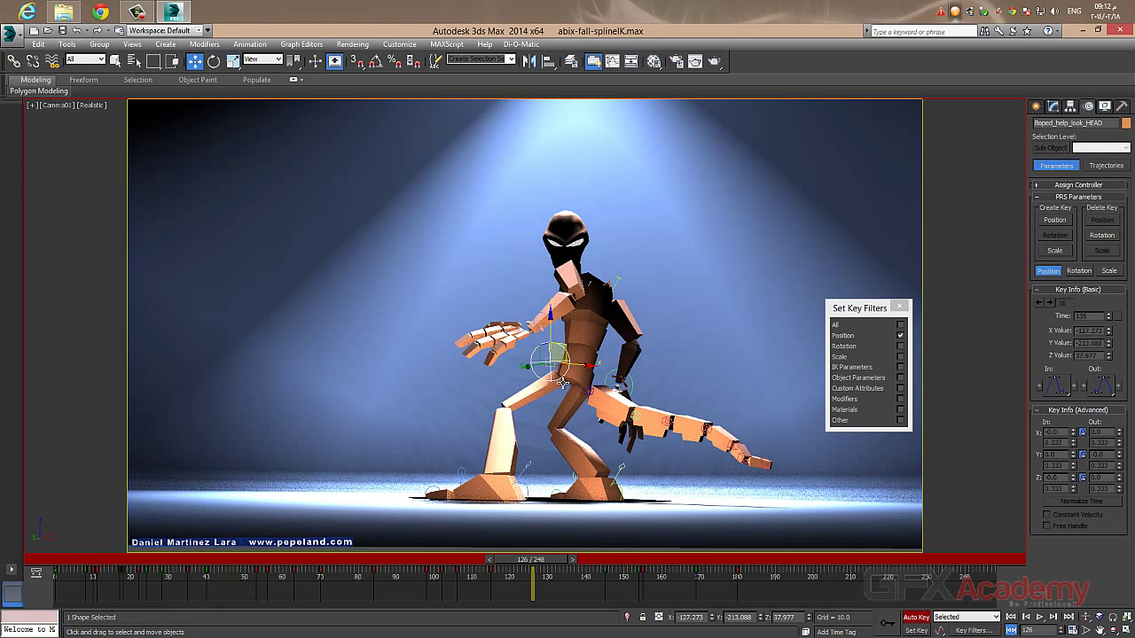
At frame 135, twist the torso and head around the vertical axis in Gimbal coordinates
click(213, 61)
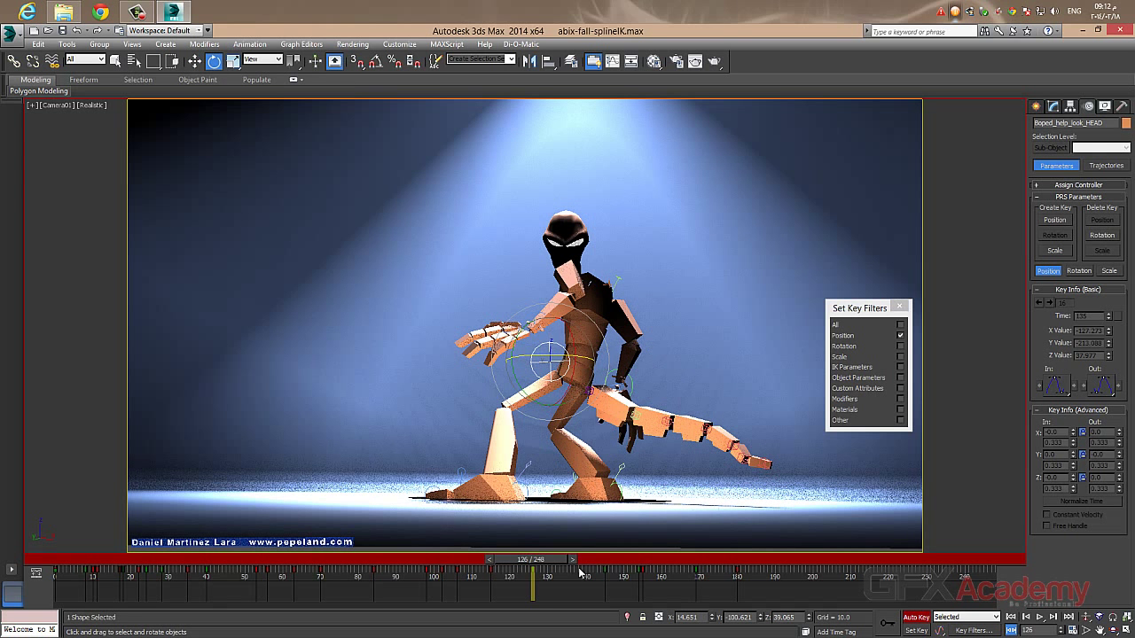
drag(554, 563, 586, 563)
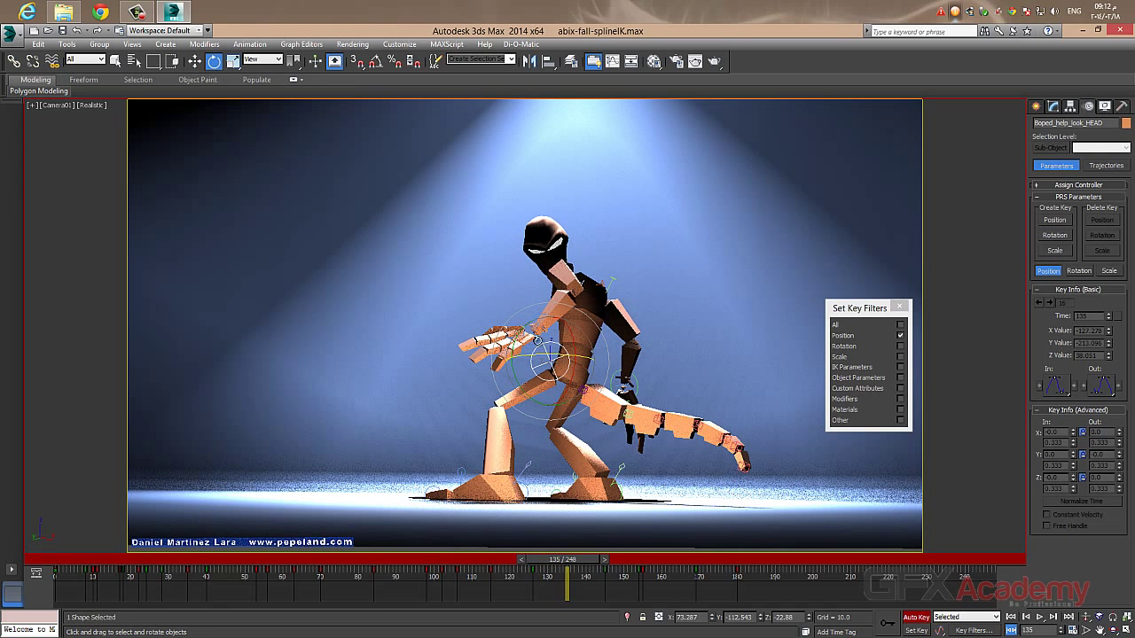
click(265, 59)
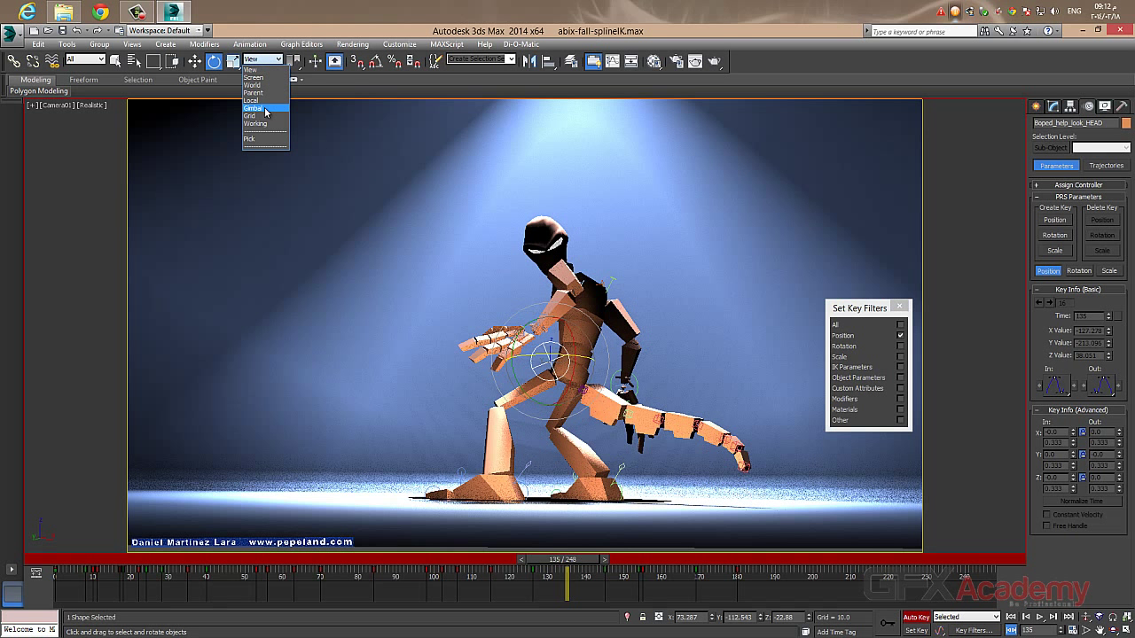
click(263, 108)
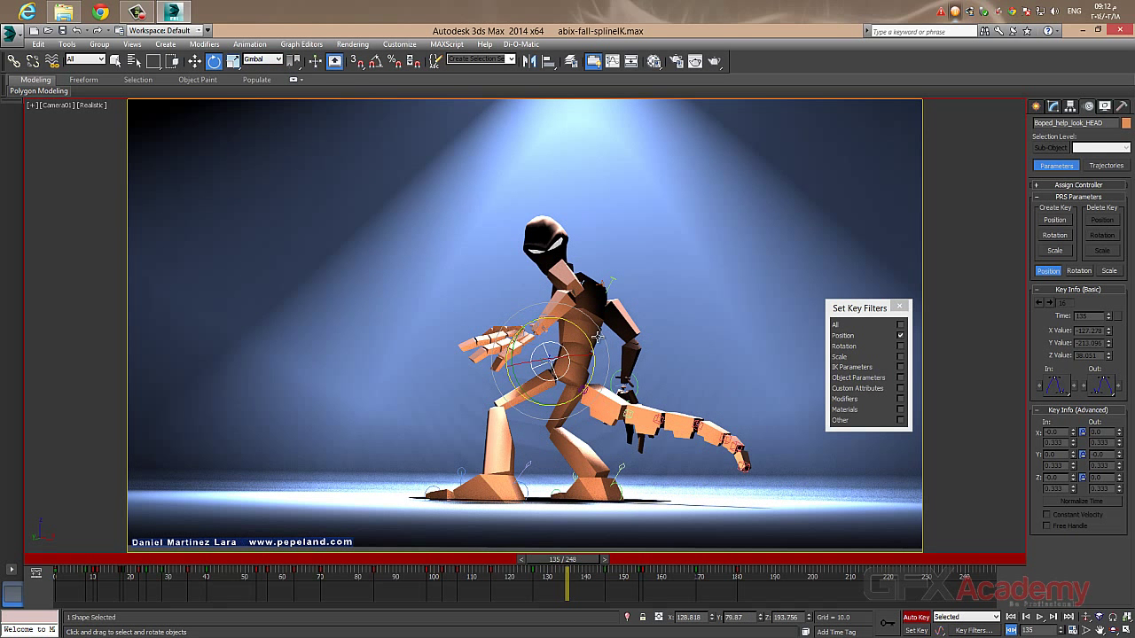
drag(574, 325, 608, 438)
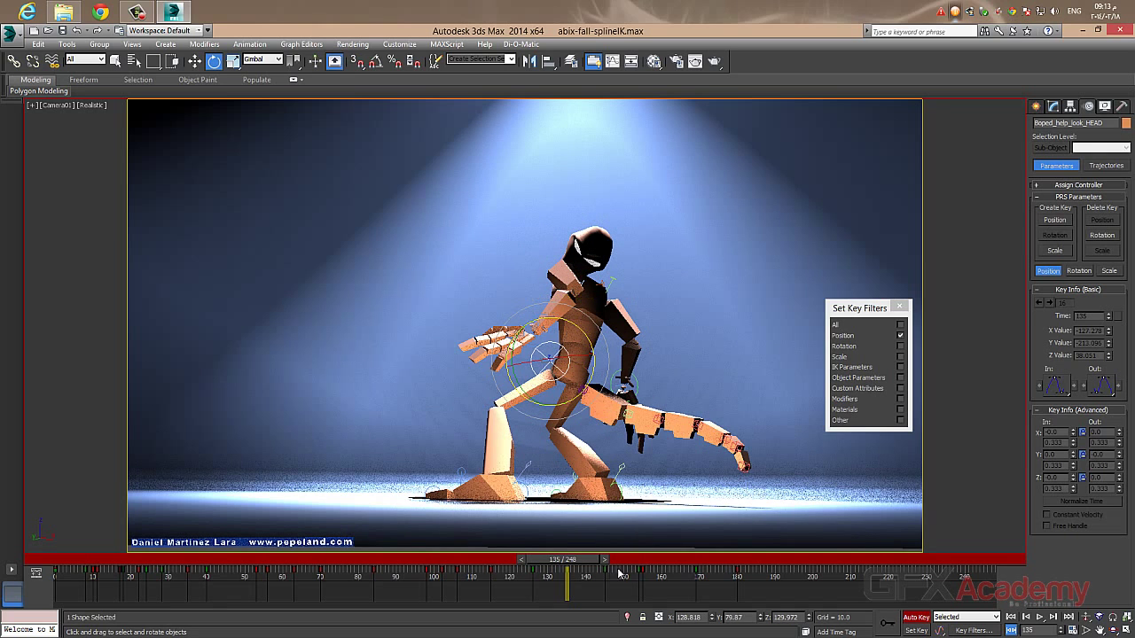
mouse_move(587, 562)
mouse_down()
mouse_move(620, 561)
mouse_move(590, 558)
mouse_up()
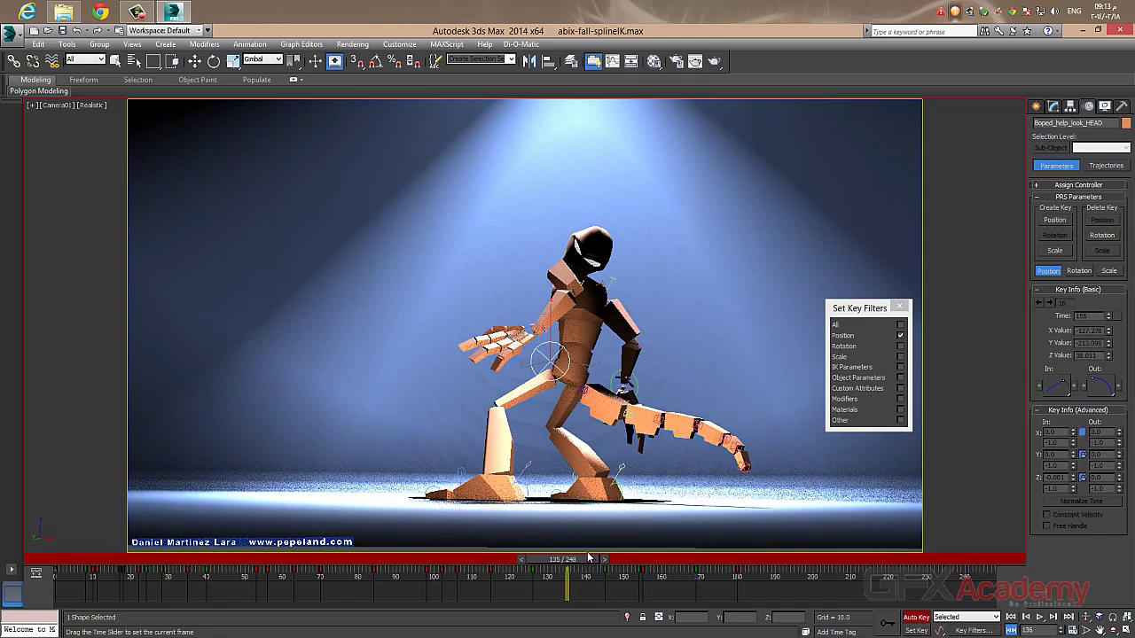
key(e)
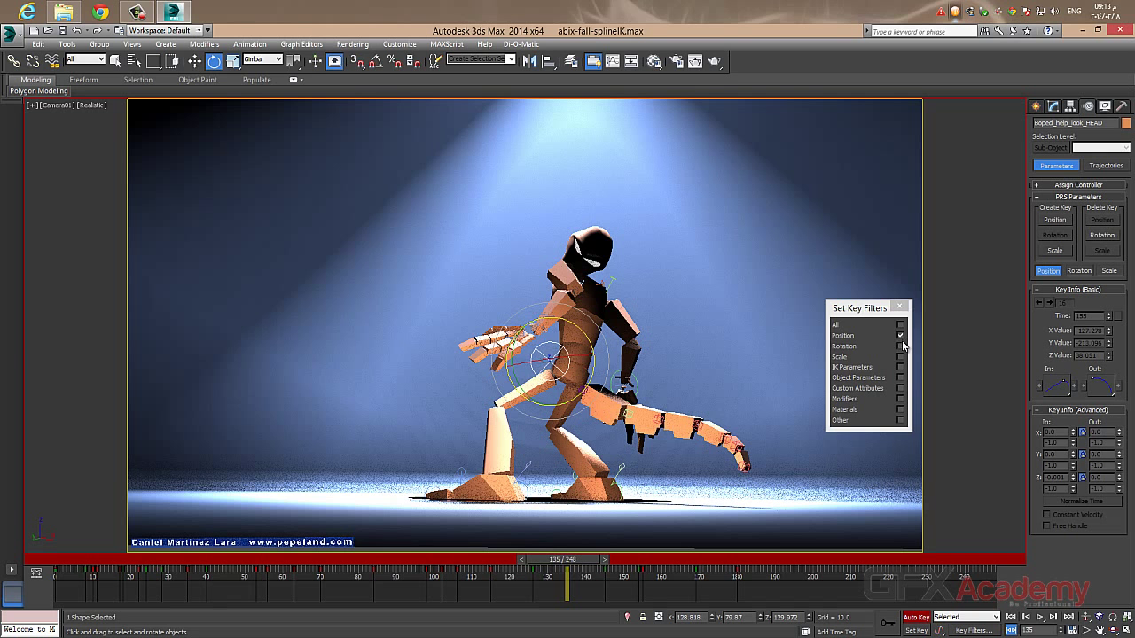
Toggle the Rotation key filter on and off, rotate the torso, and review at frame 125
click(901, 345)
drag(566, 562, 570, 562)
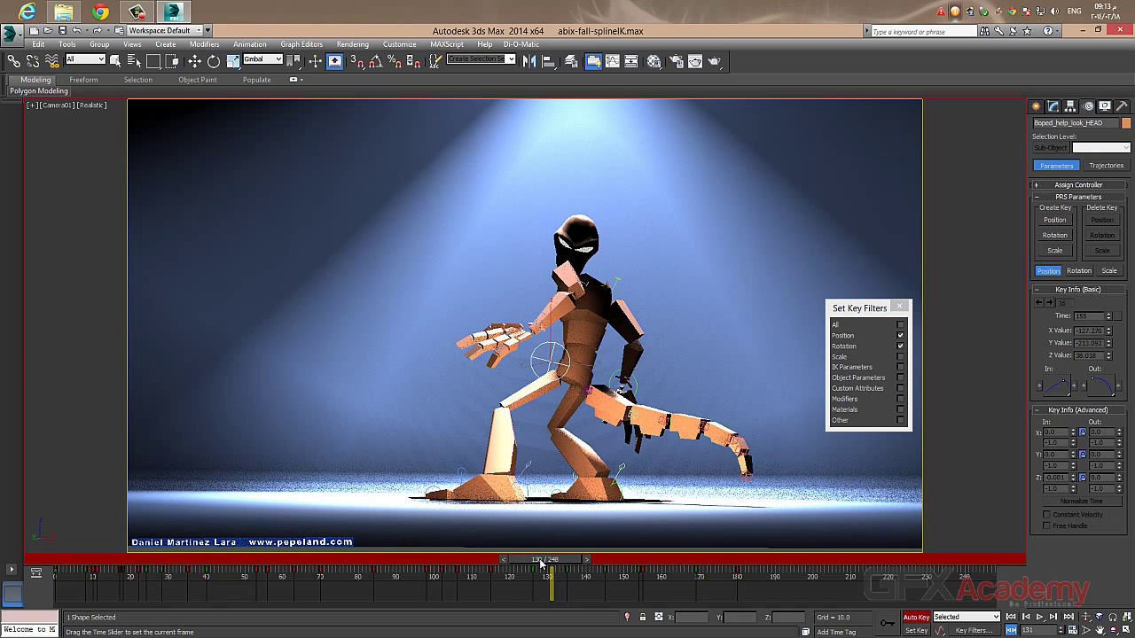
key(e)
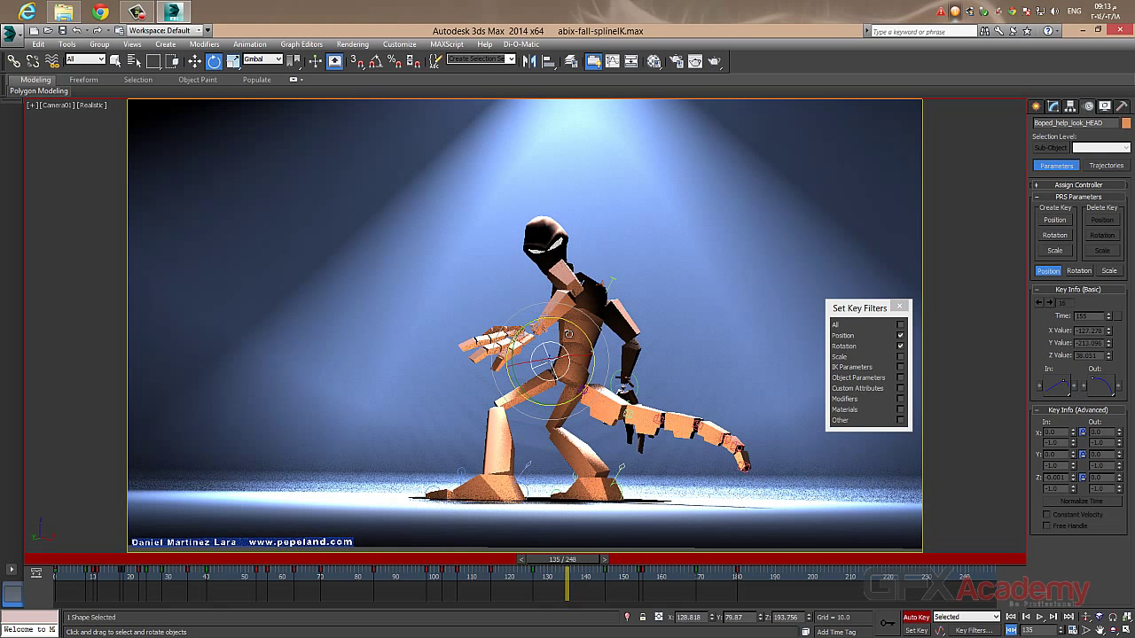
click(901, 347)
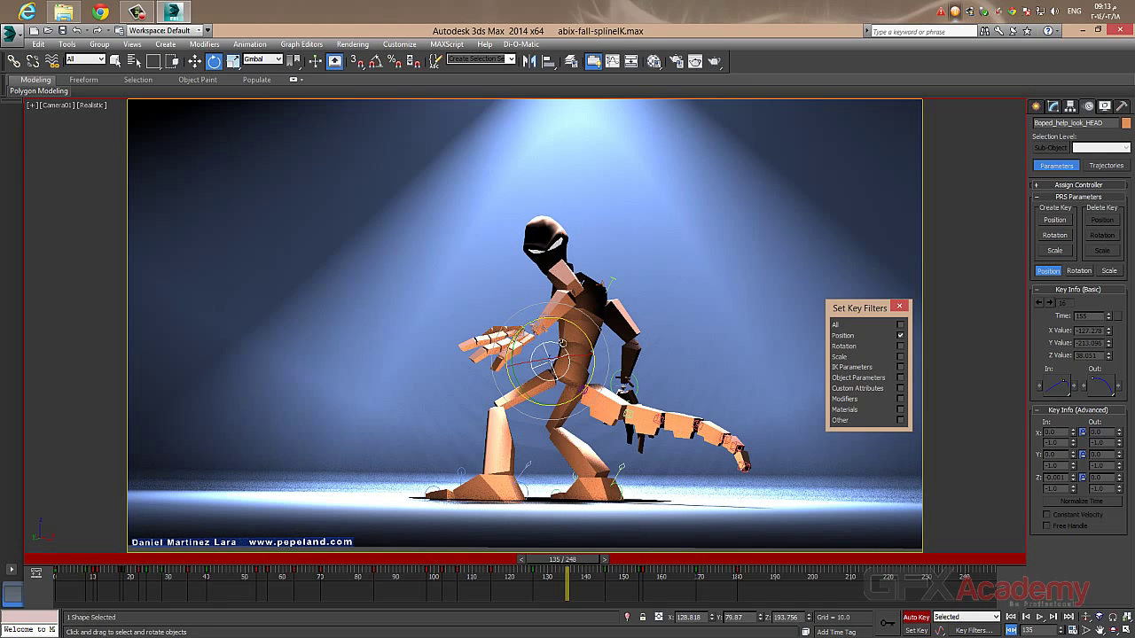
mouse_move(560, 344)
mouse_down()
mouse_move(481, 370)
mouse_move(434, 322)
mouse_up()
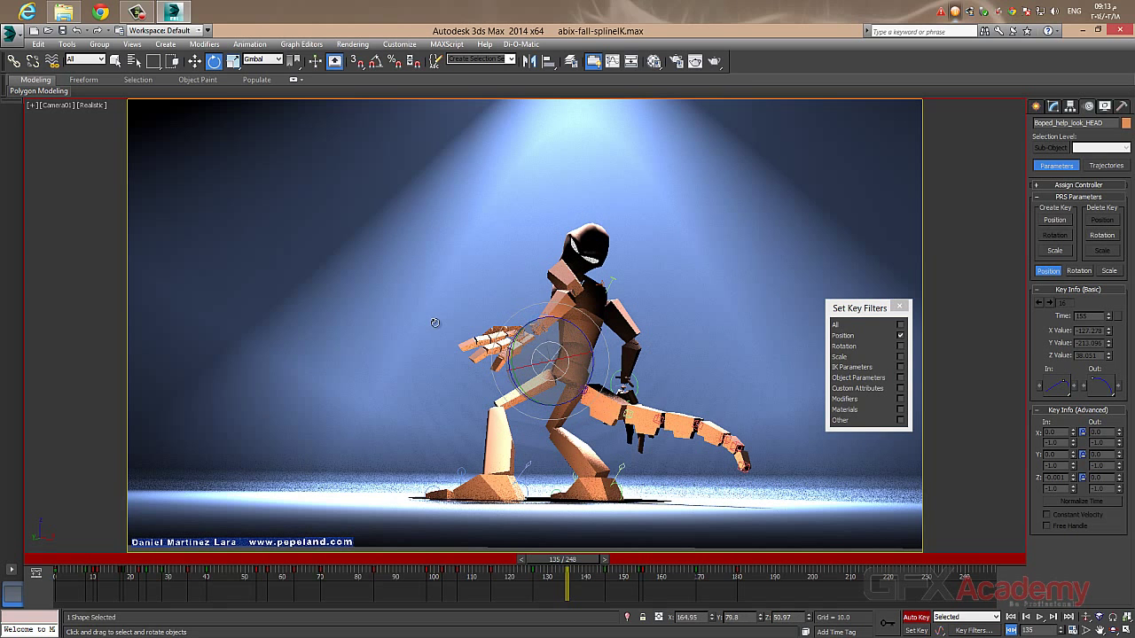
drag(567, 561, 551, 566)
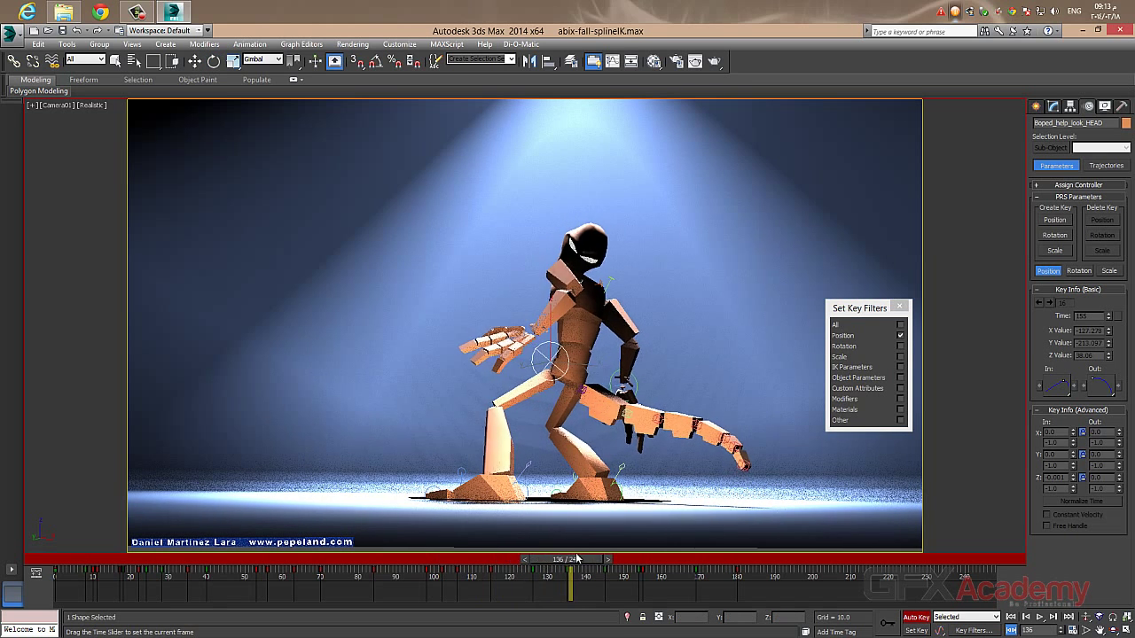
key(e)
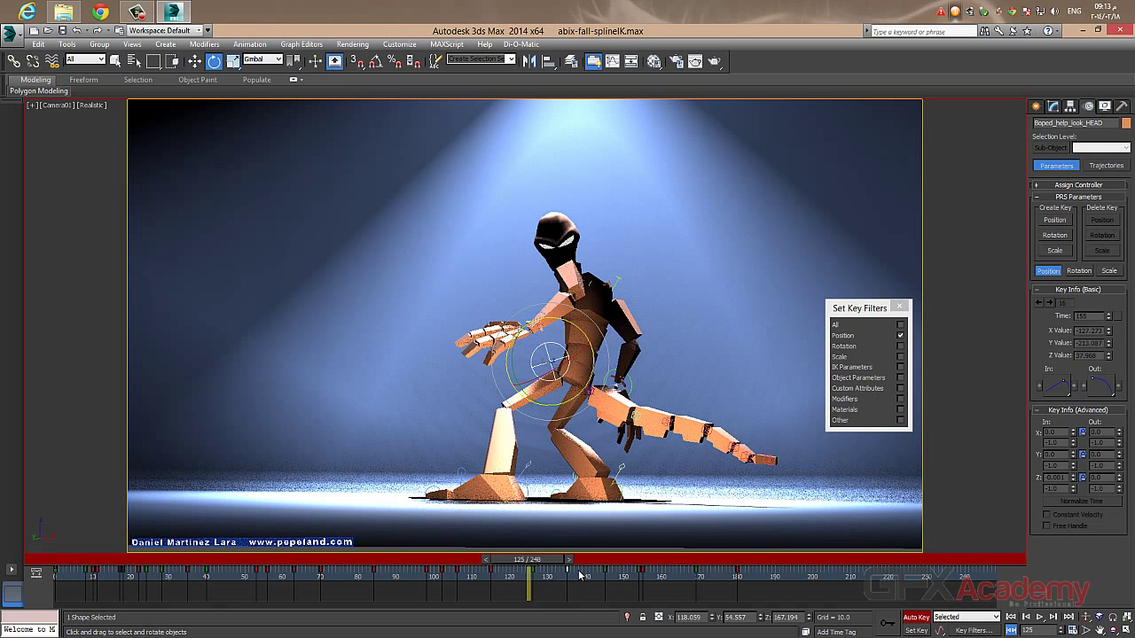
Uncheck Position and Modifiers in Set Key Filters and close the window
click(901, 335)
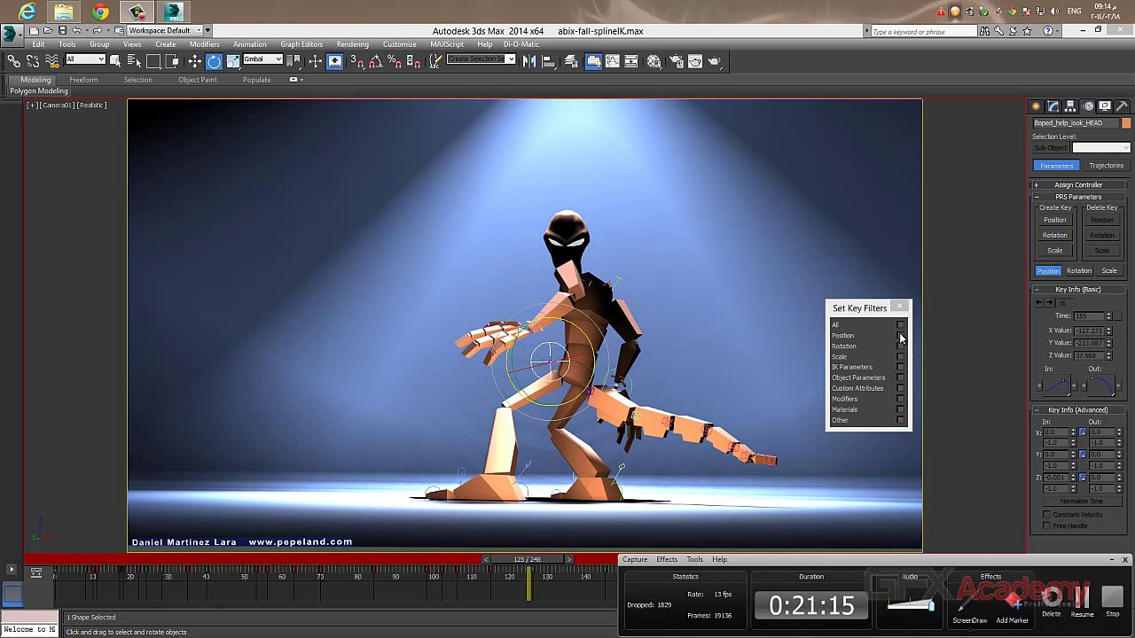
drag(857, 312, 844, 306)
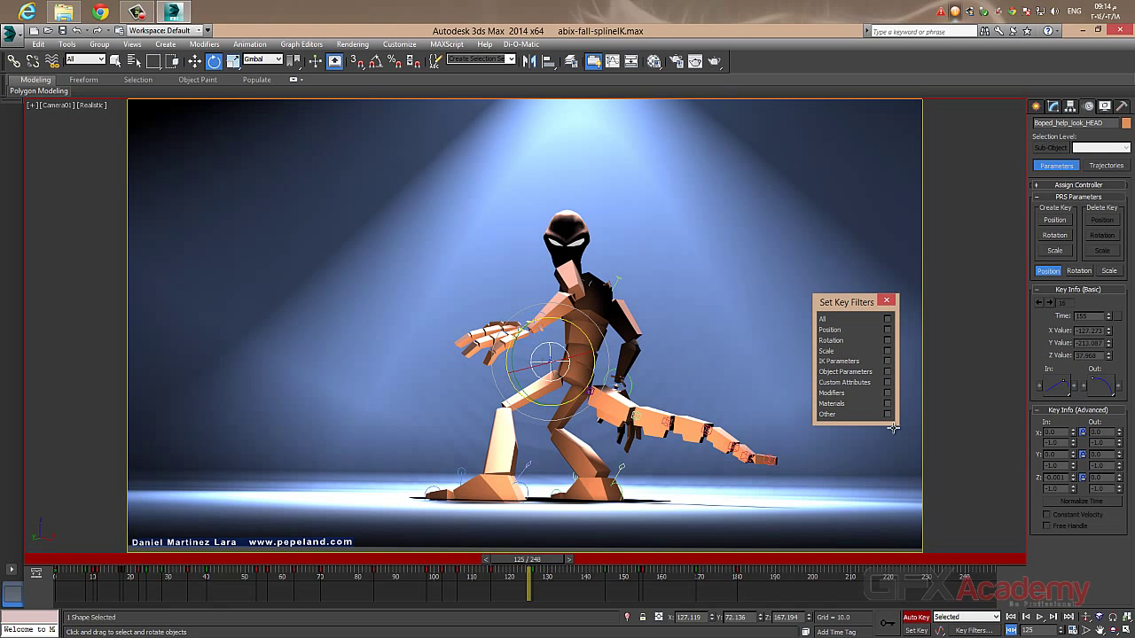
drag(556, 563, 580, 564)
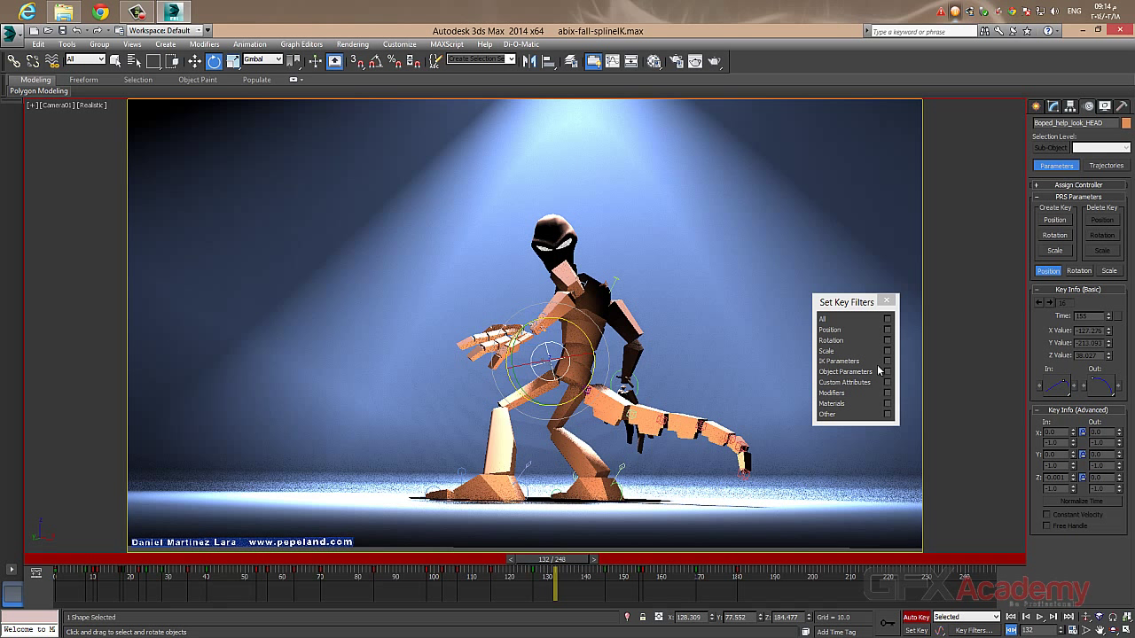
click(888, 396)
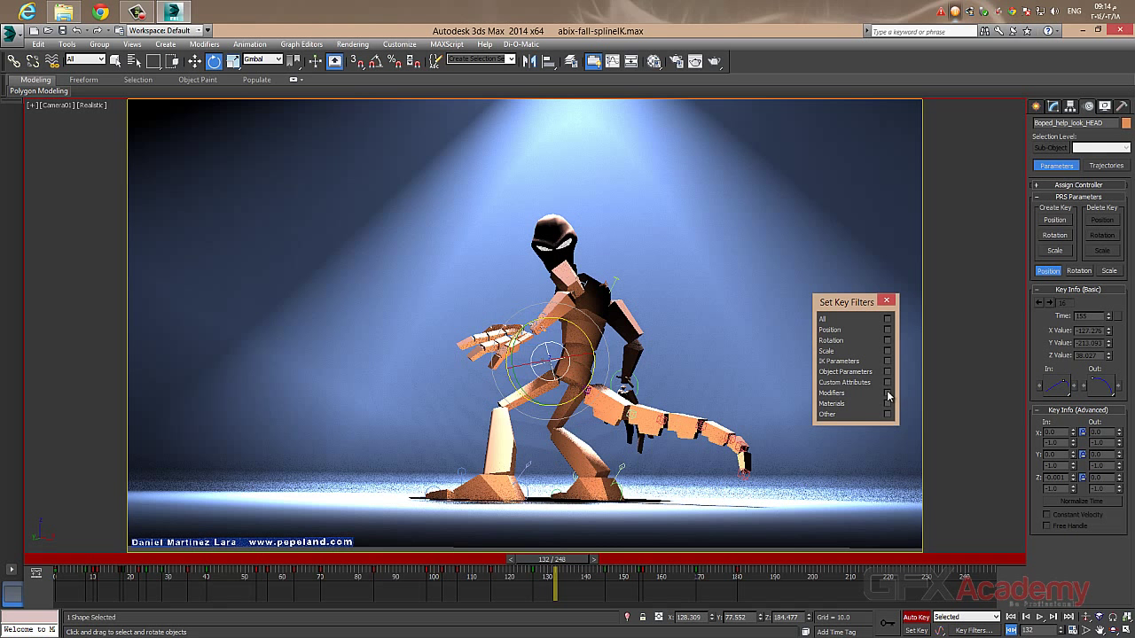
click(887, 394)
drag(581, 564, 560, 564)
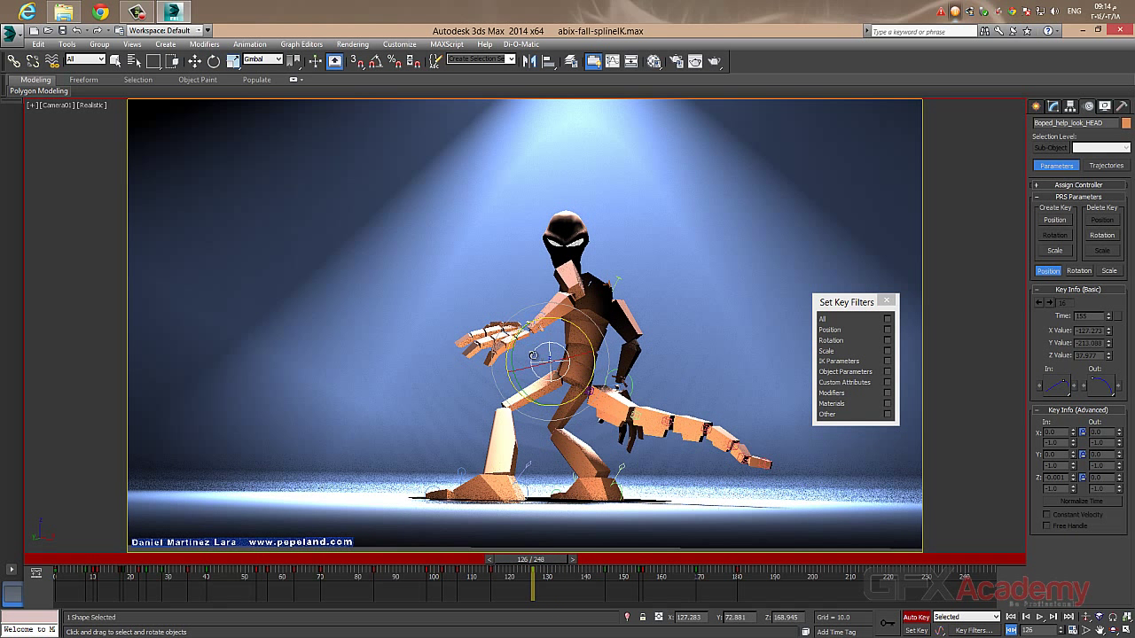
drag(849, 303, 798, 303)
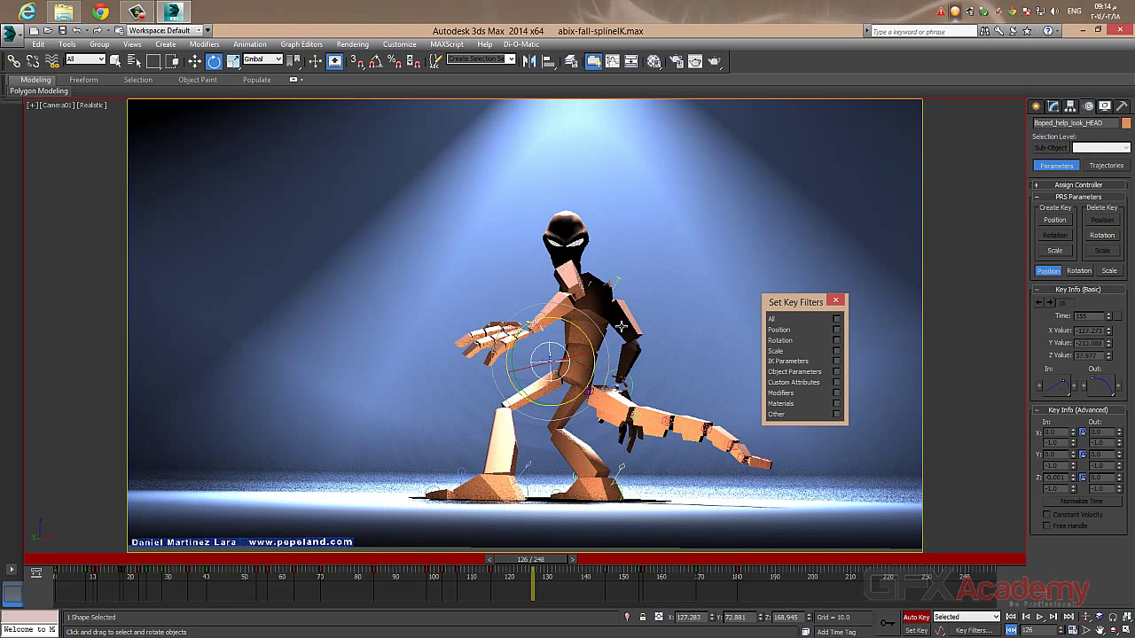
click(835, 301)
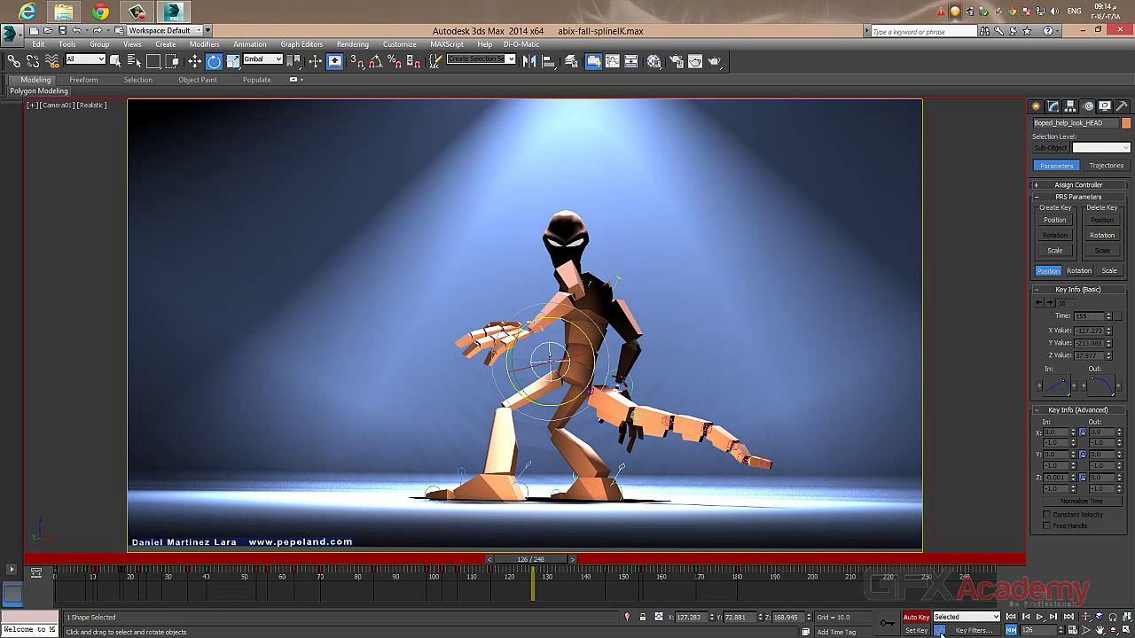
Look at the default key tangent types and leave them unchanged
click(941, 633)
click(941, 632)
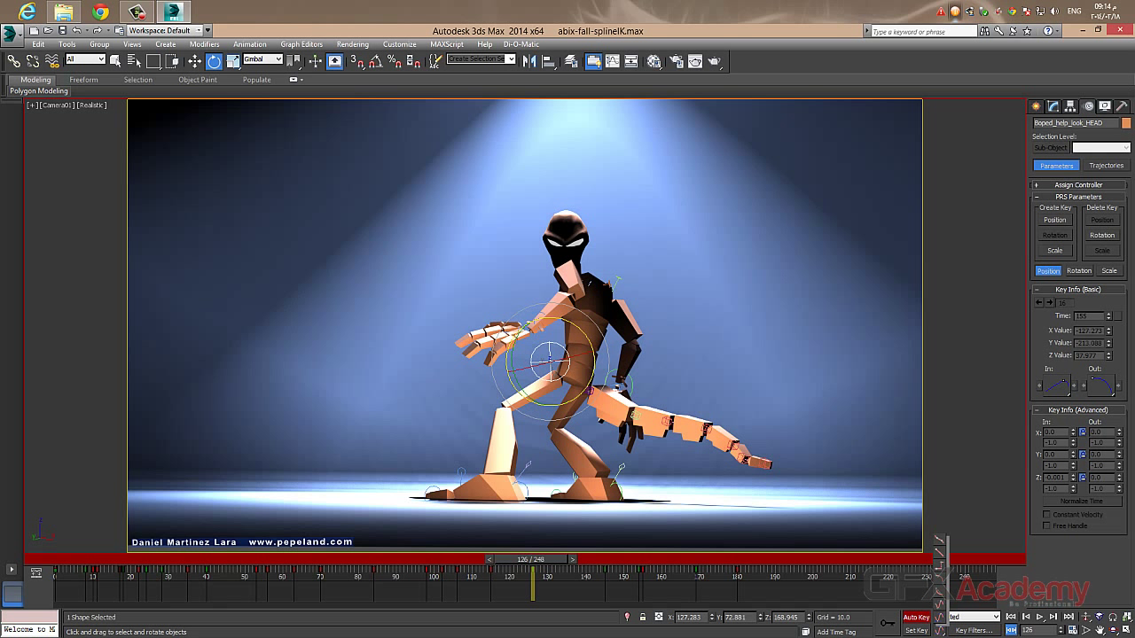
click(941, 540)
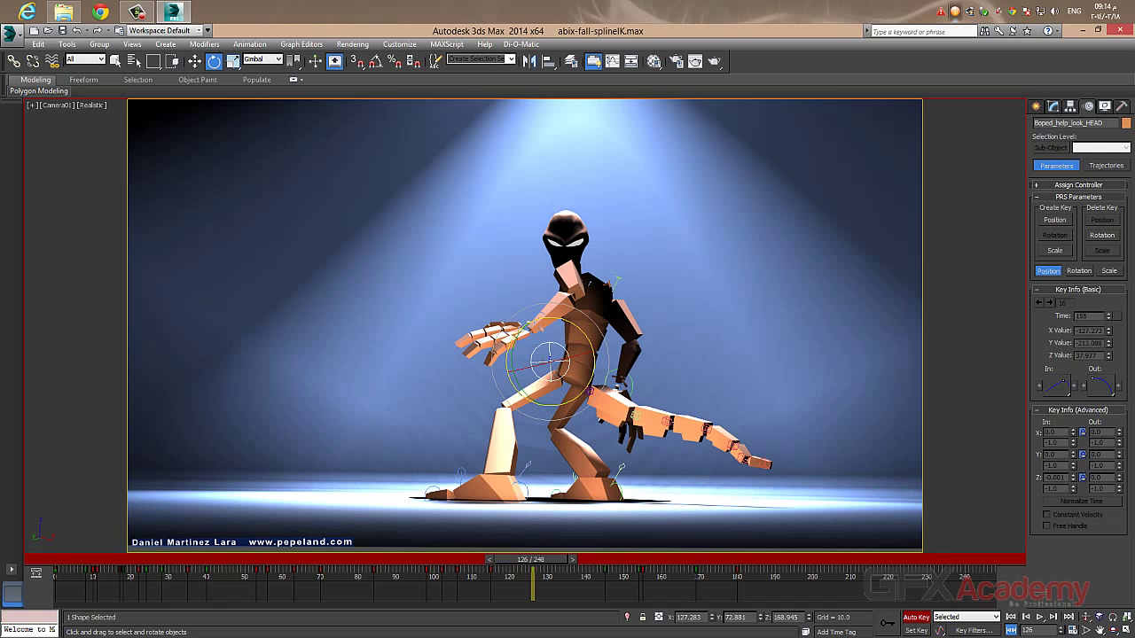
click(941, 632)
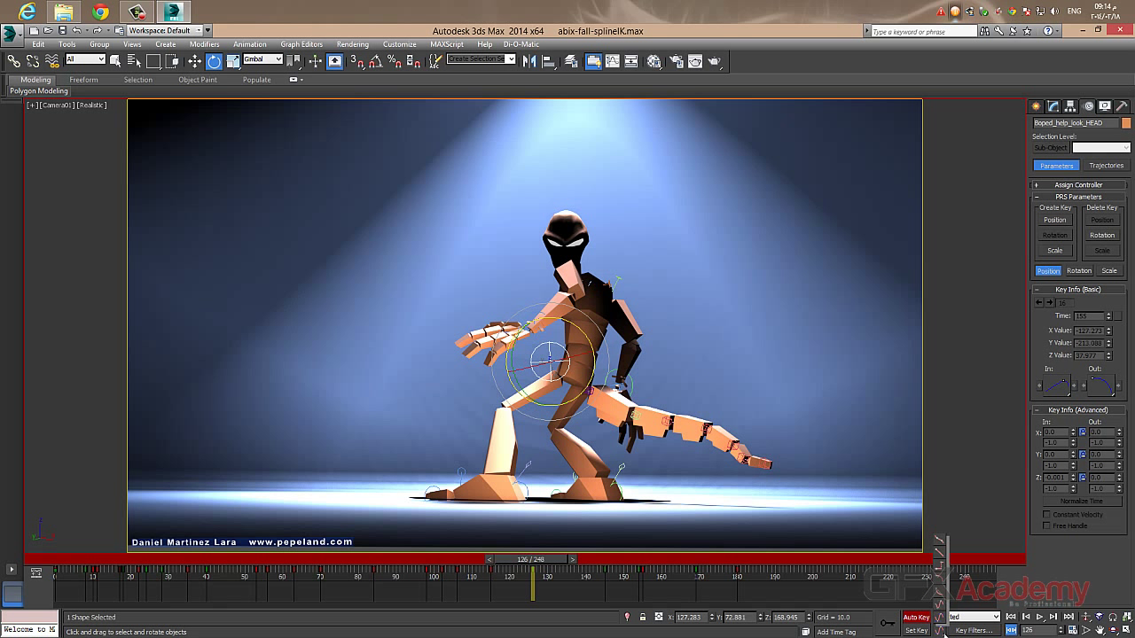
click(942, 632)
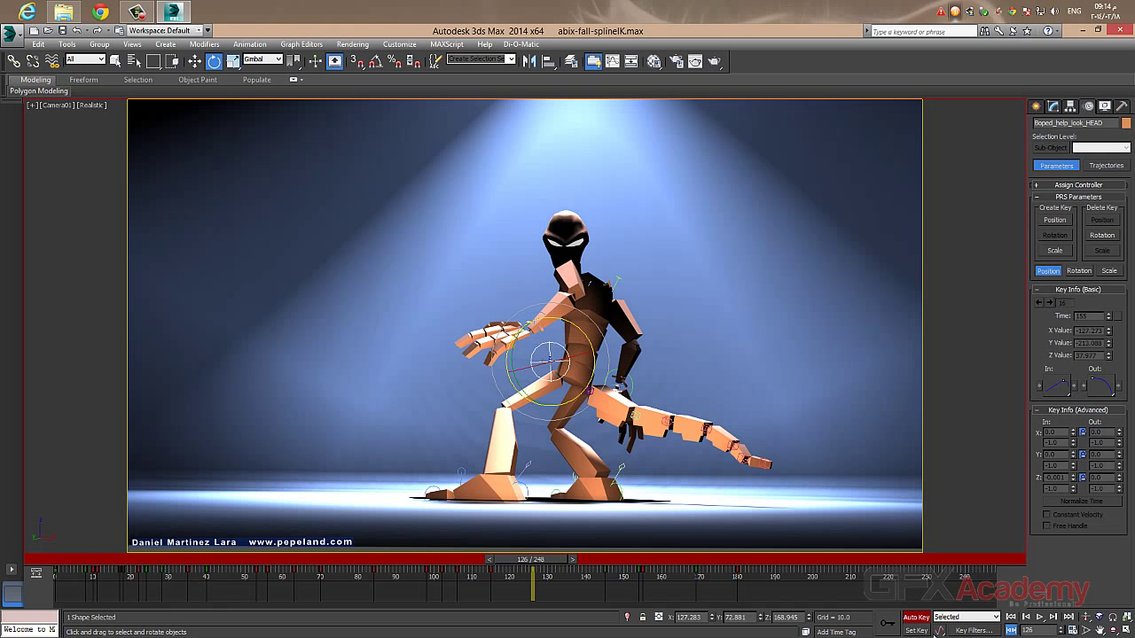
Try the BOP Main Position key set, then set it back to Selected
click(988, 618)
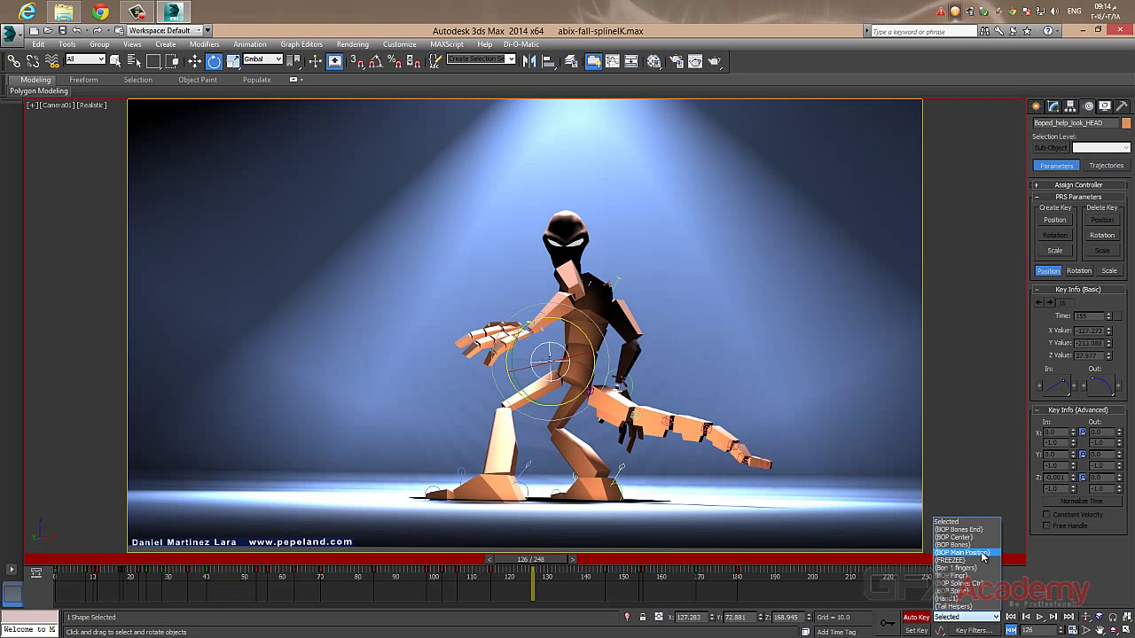
click(982, 554)
click(982, 618)
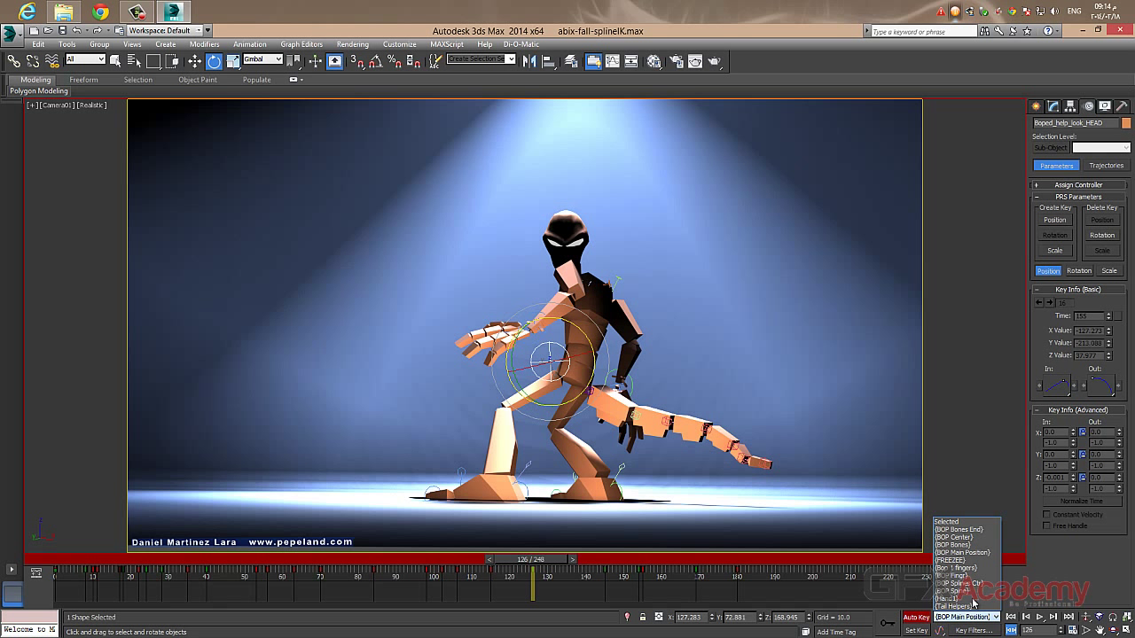
click(970, 523)
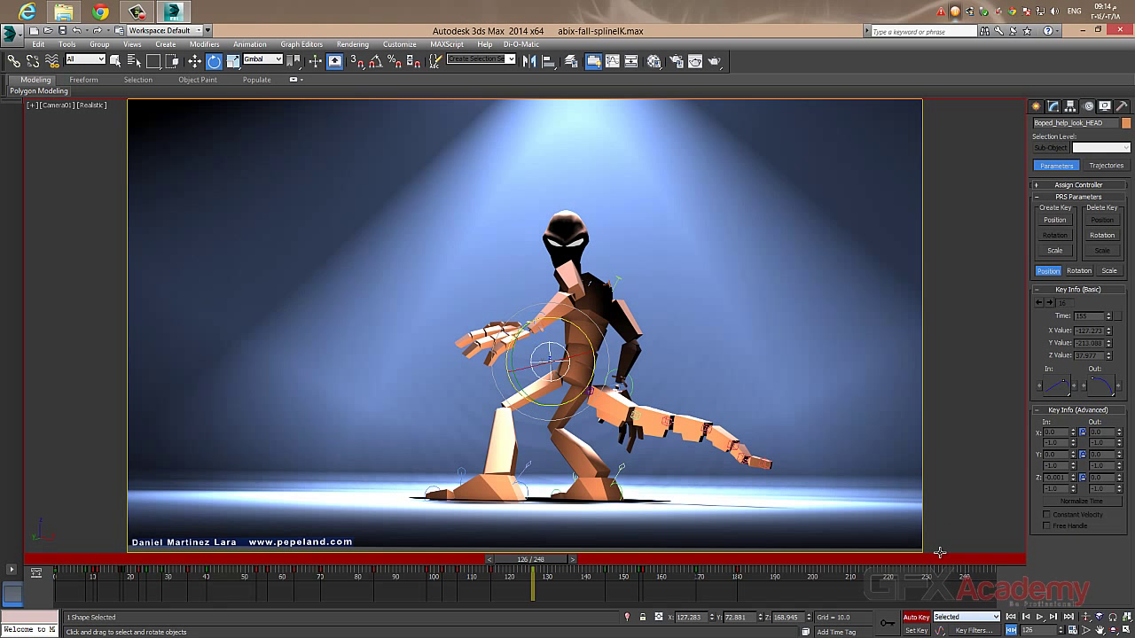
click(512, 59)
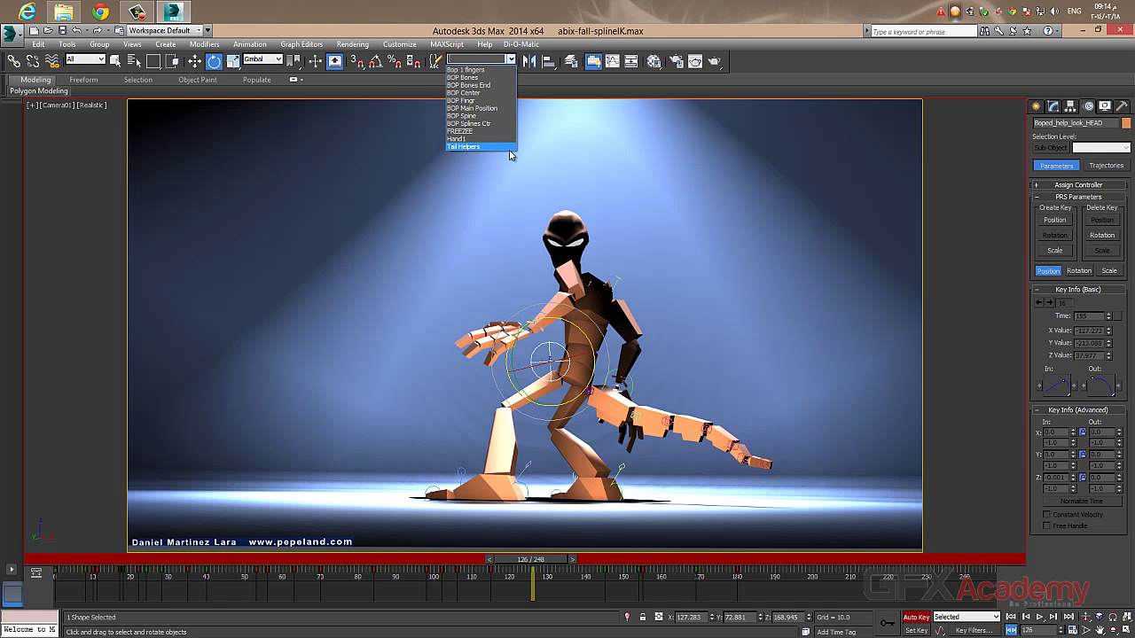
Select the right hand helper, Set01 foot control and head look-at circle in turn
click(611, 225)
click(629, 388)
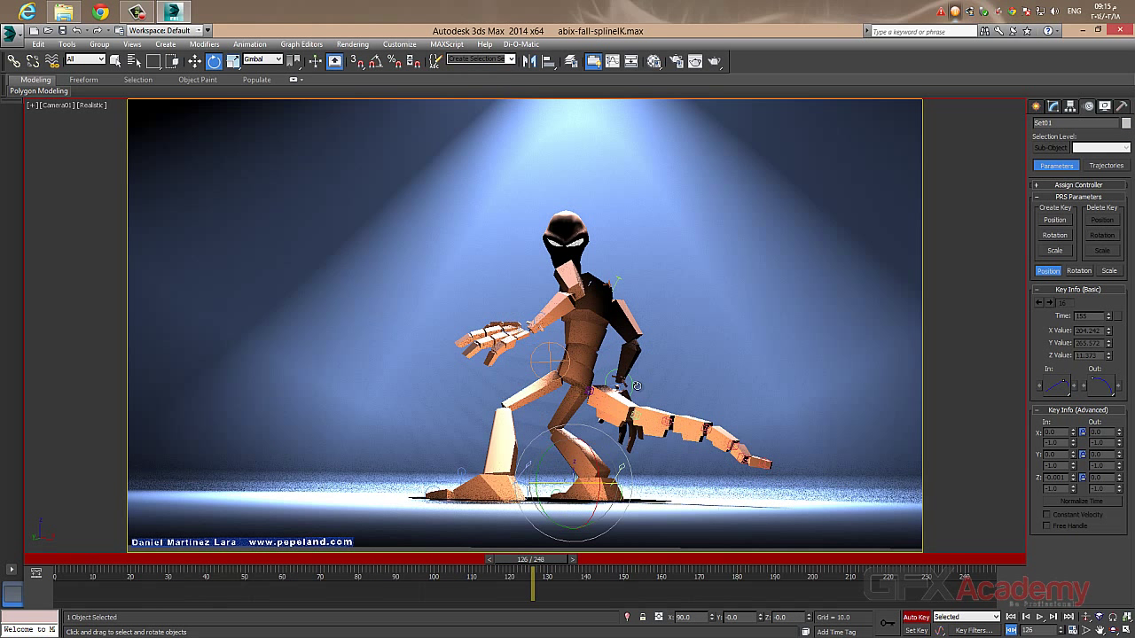
click(629, 387)
click(194, 60)
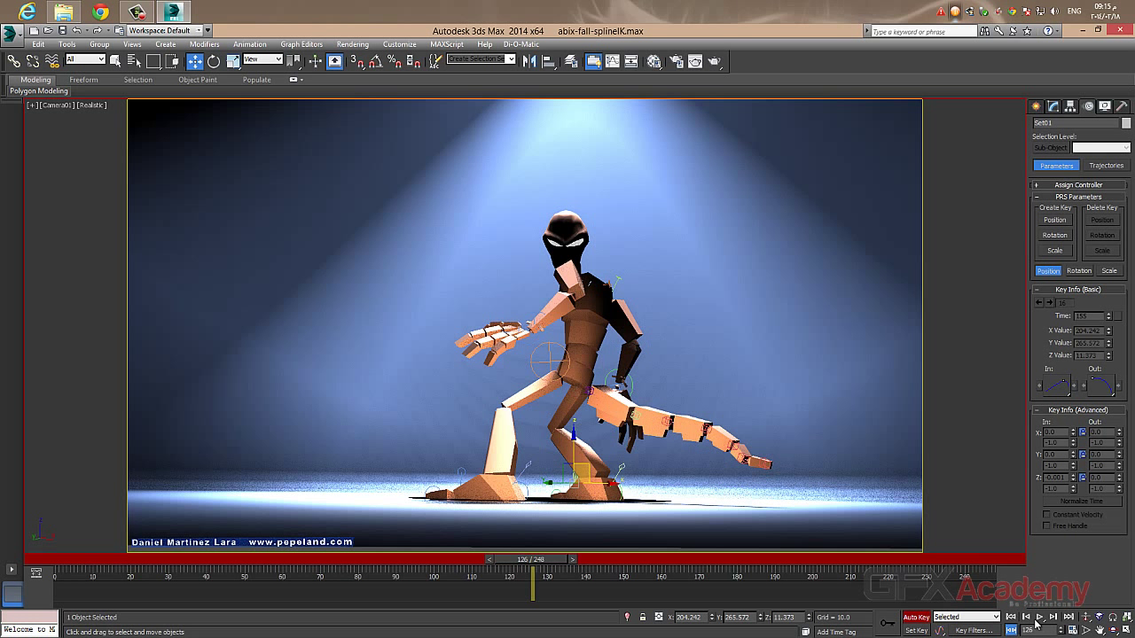
click(550, 346)
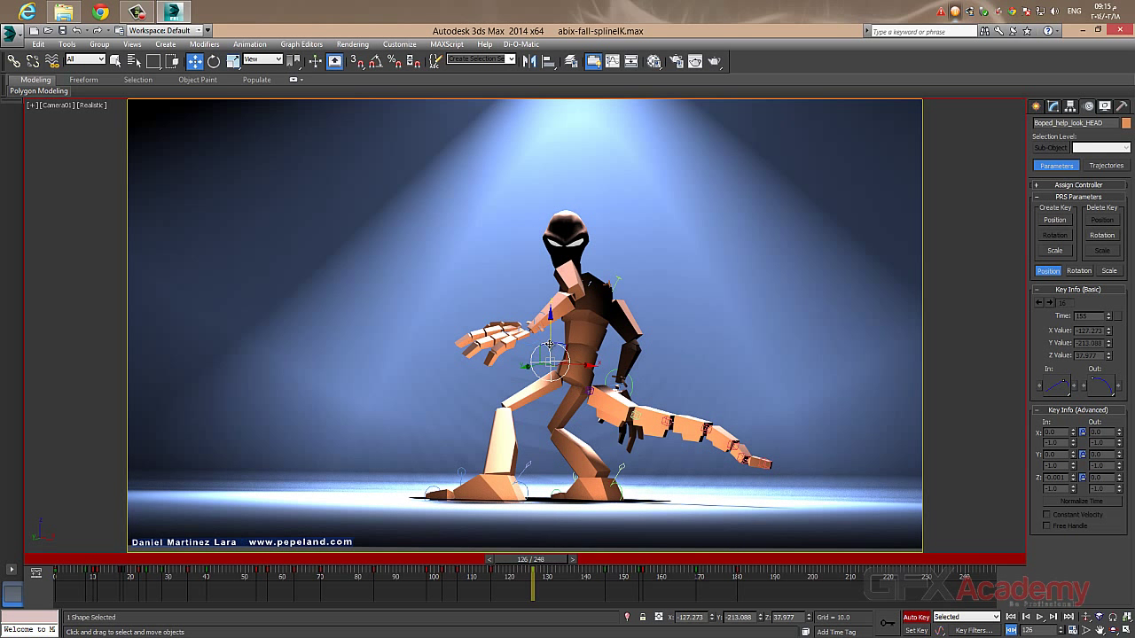
click(458, 59)
text(Head_control)
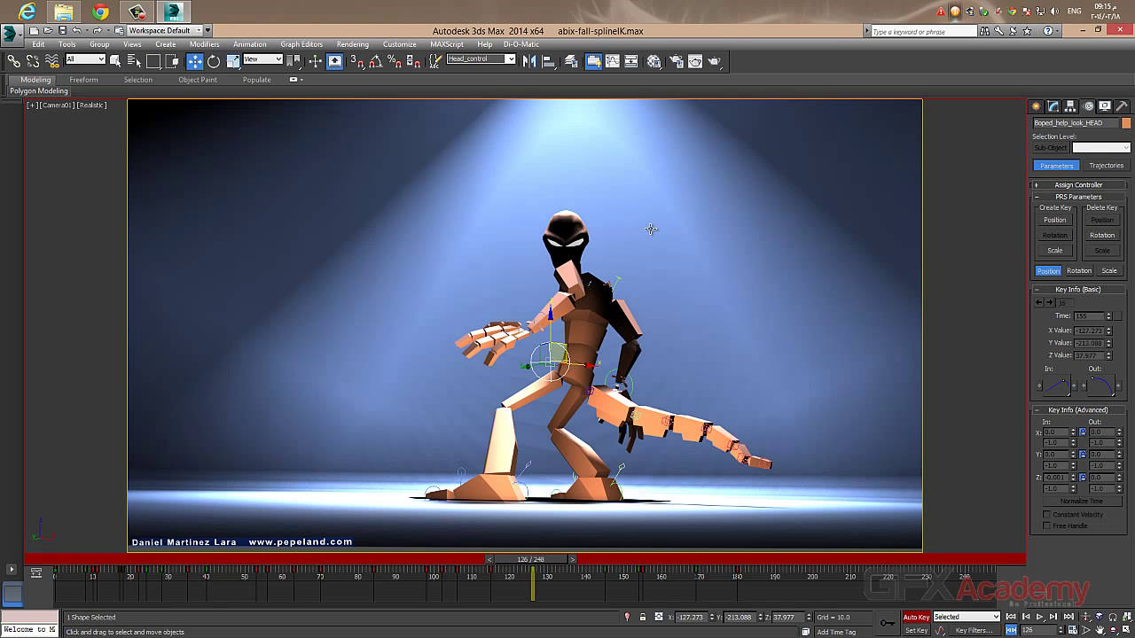
click(630, 387)
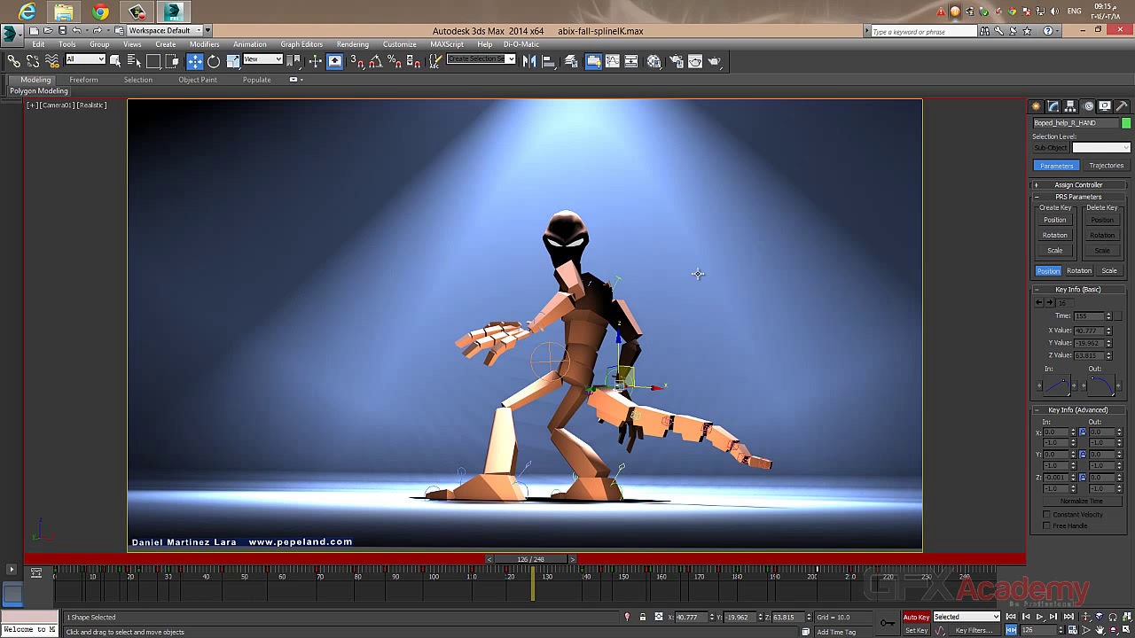
key(Page_Up)
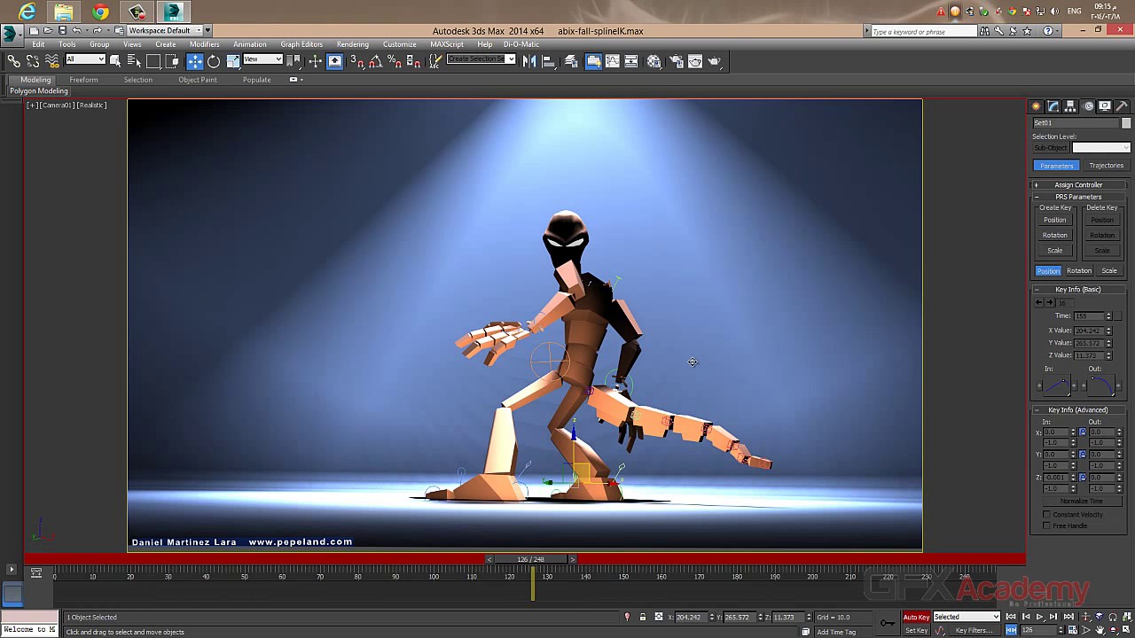
Pick Head_control from the Named Selection Sets list and reselect it in the viewport
click(511, 59)
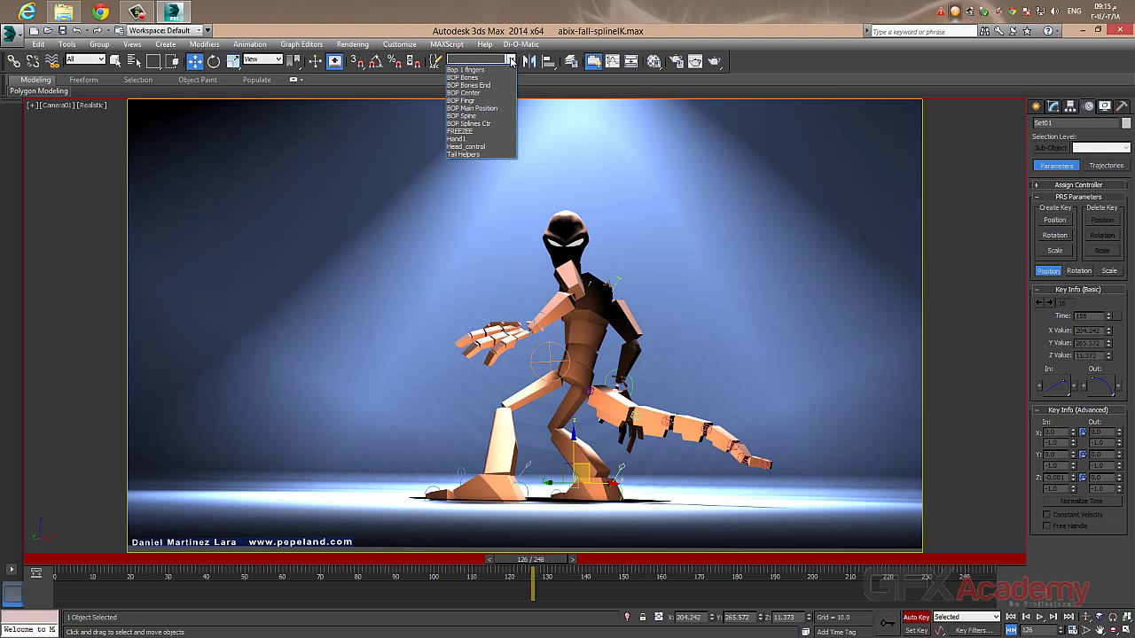
click(466, 146)
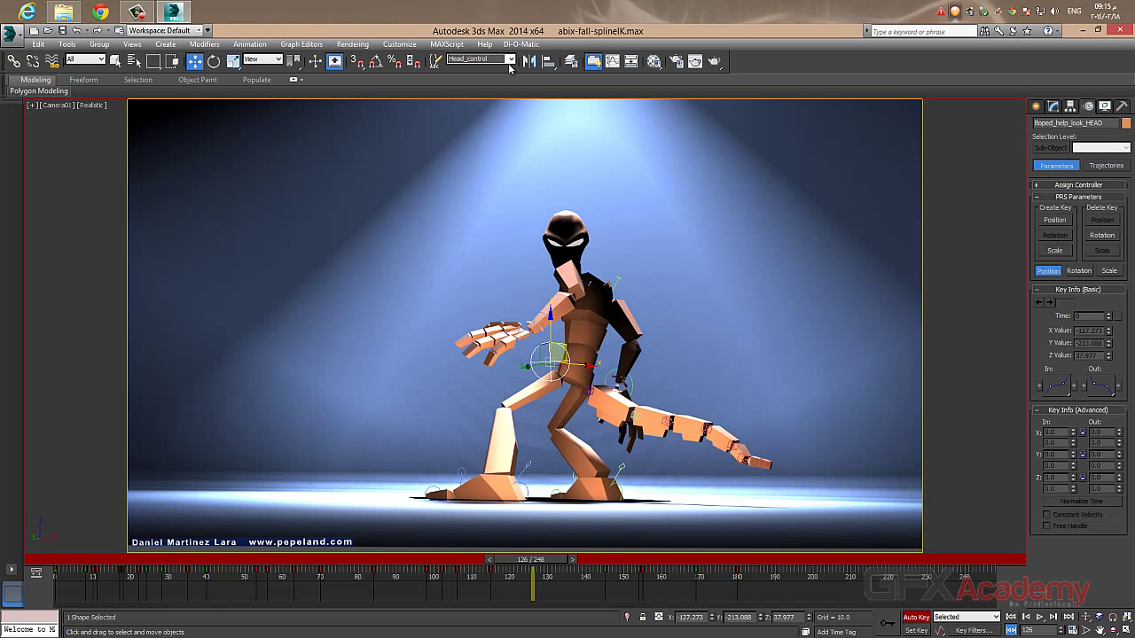
click(512, 59)
click(511, 62)
click(512, 61)
click(511, 62)
click(540, 344)
click(940, 617)
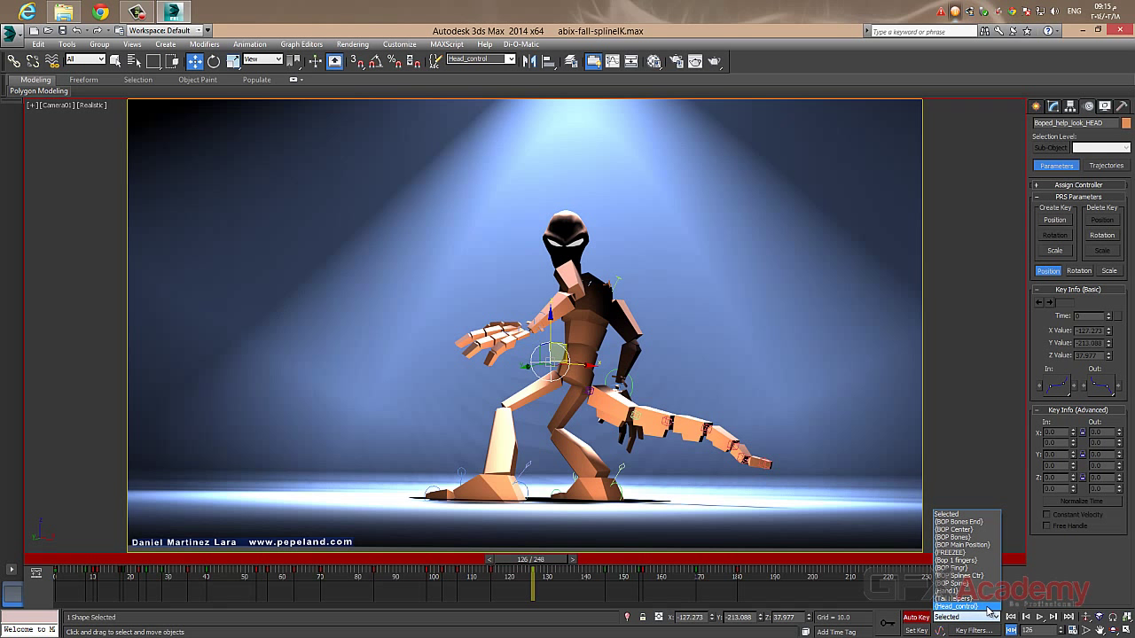
click(958, 607)
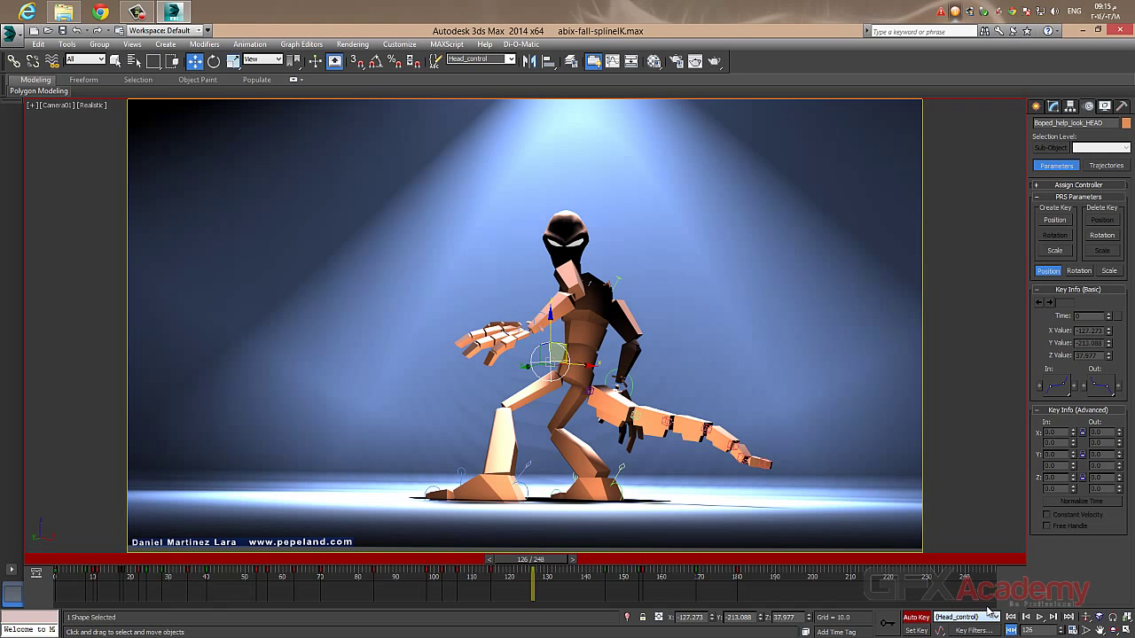
click(983, 620)
click(973, 587)
click(966, 619)
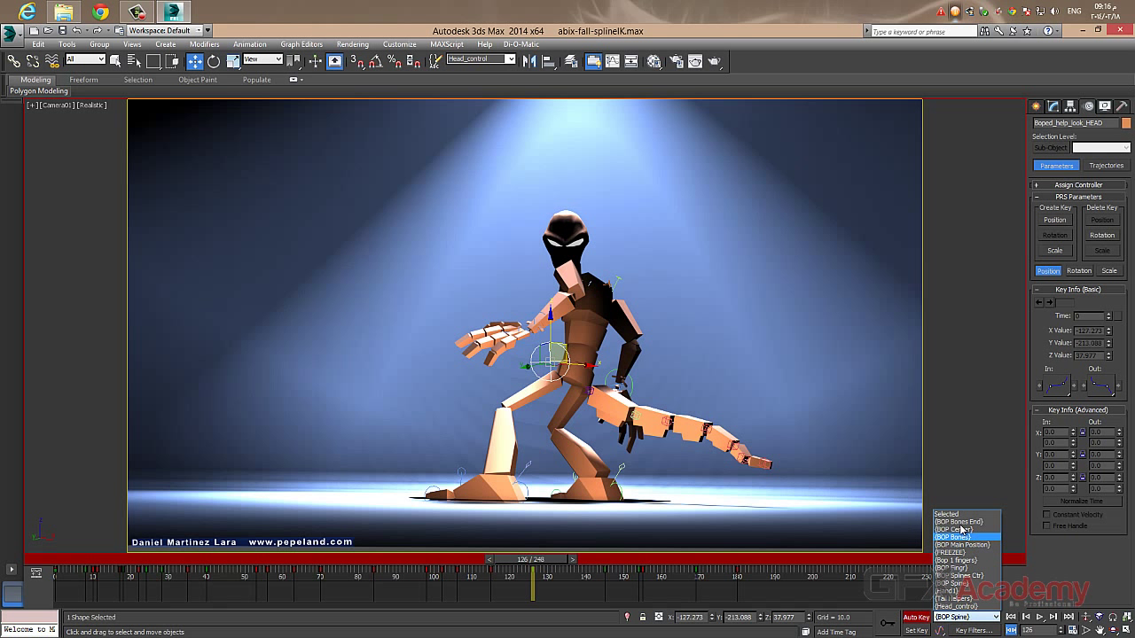
click(963, 516)
click(510, 59)
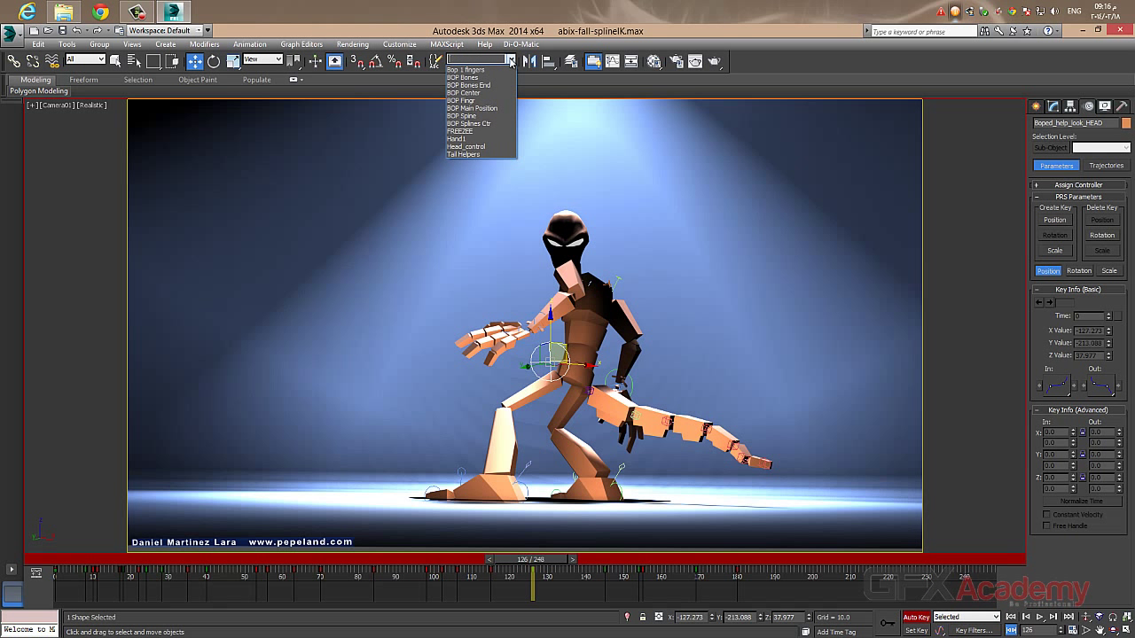
click(473, 127)
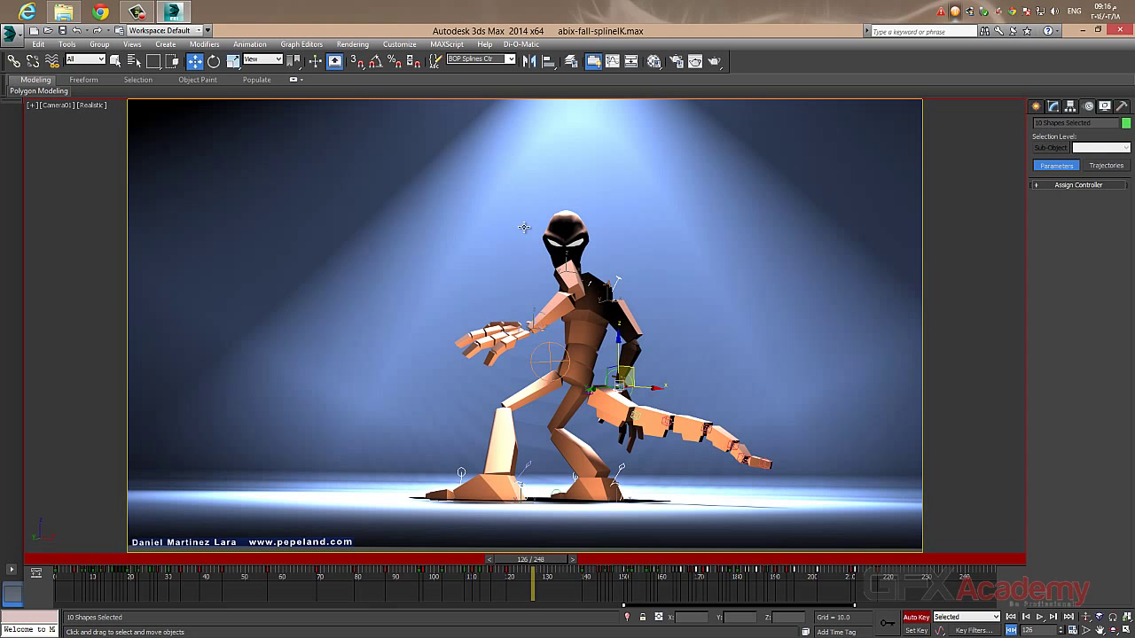
click(511, 59)
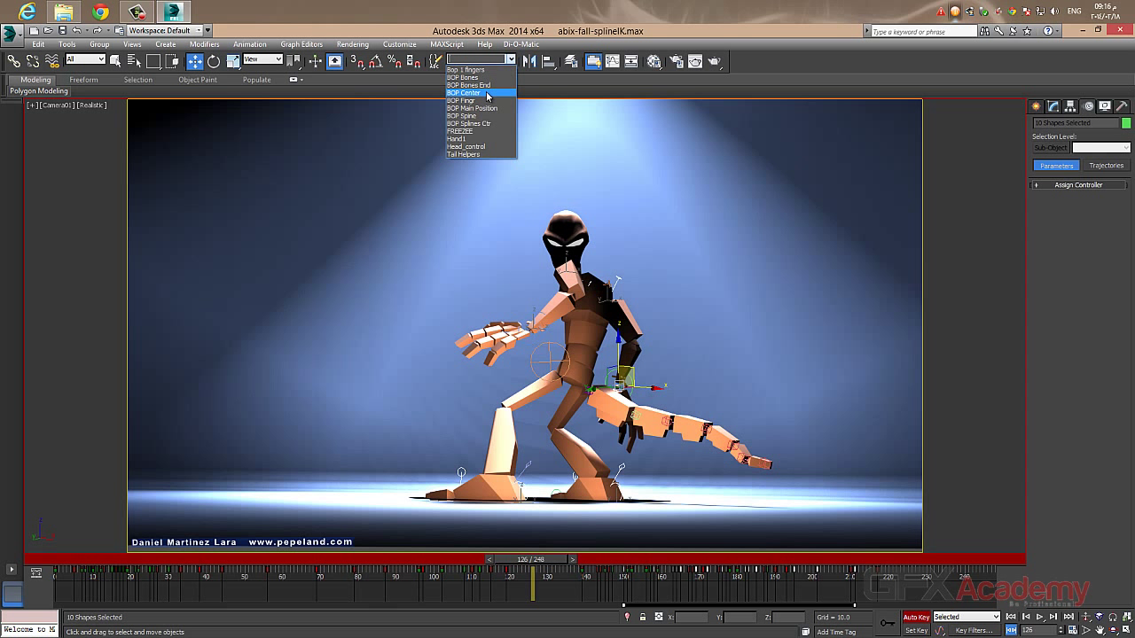
click(486, 94)
click(479, 59)
click(481, 87)
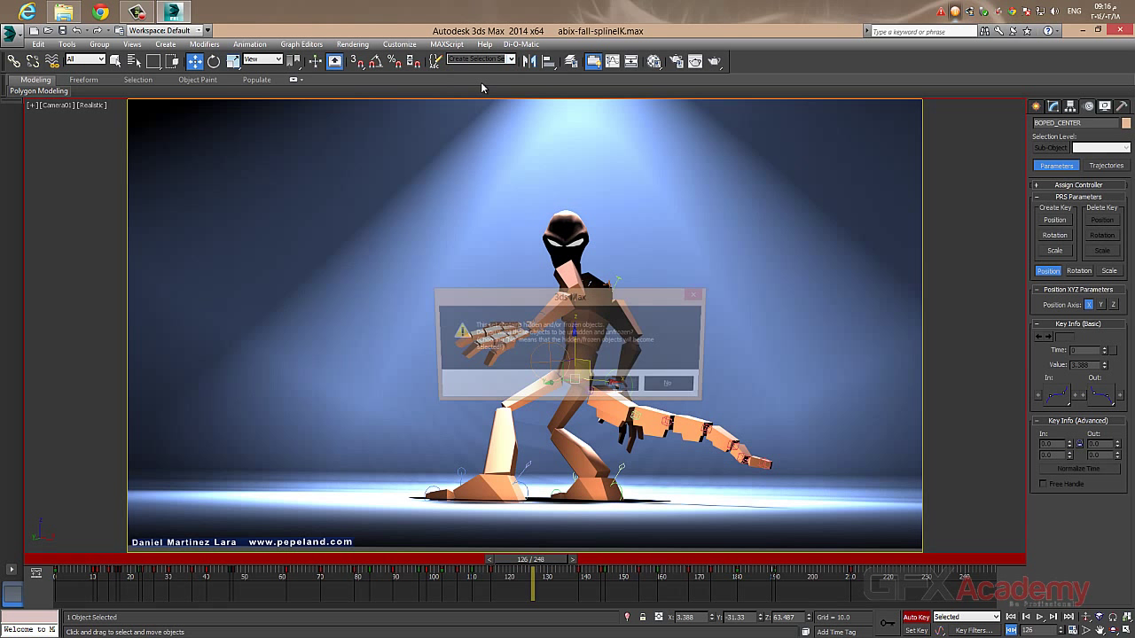
click(673, 387)
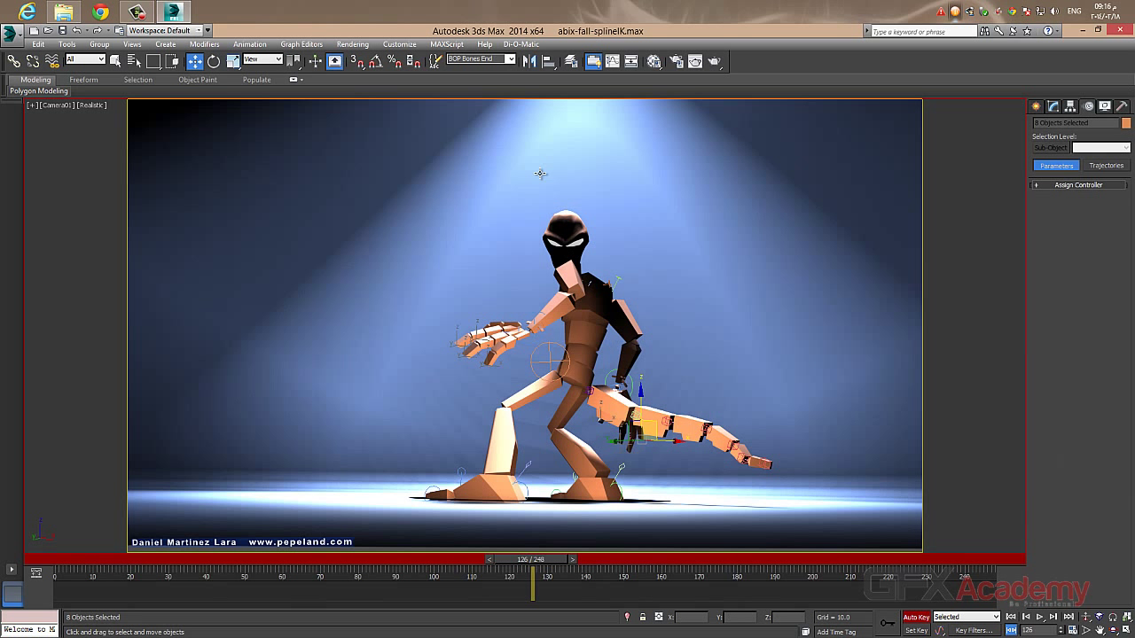
click(512, 60)
click(469, 70)
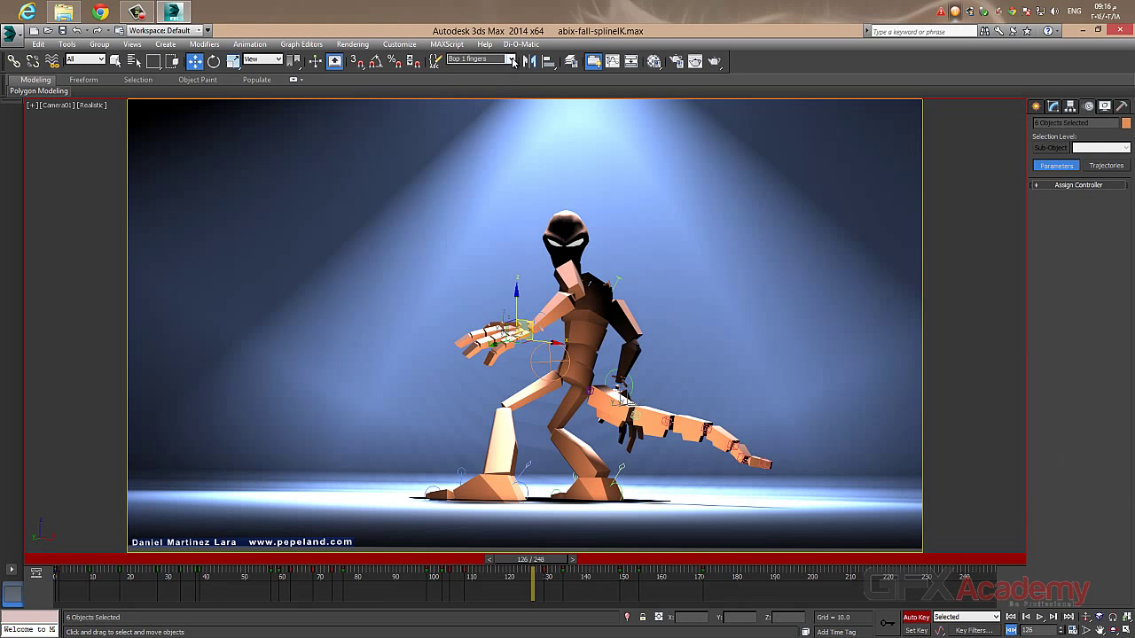
click(512, 60)
click(467, 146)
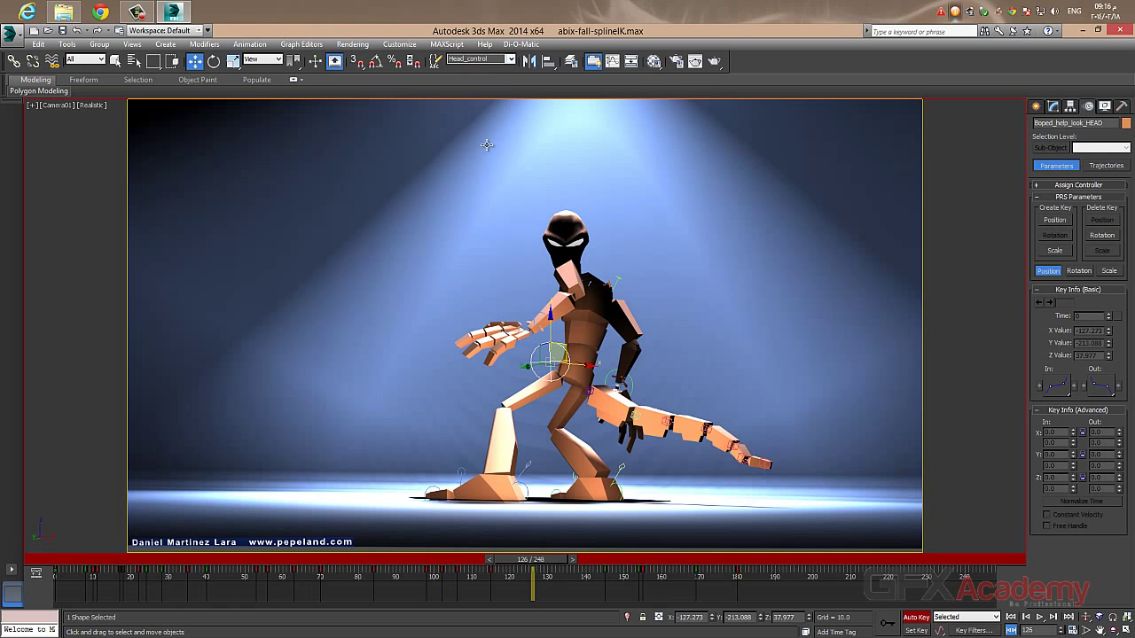
click(571, 62)
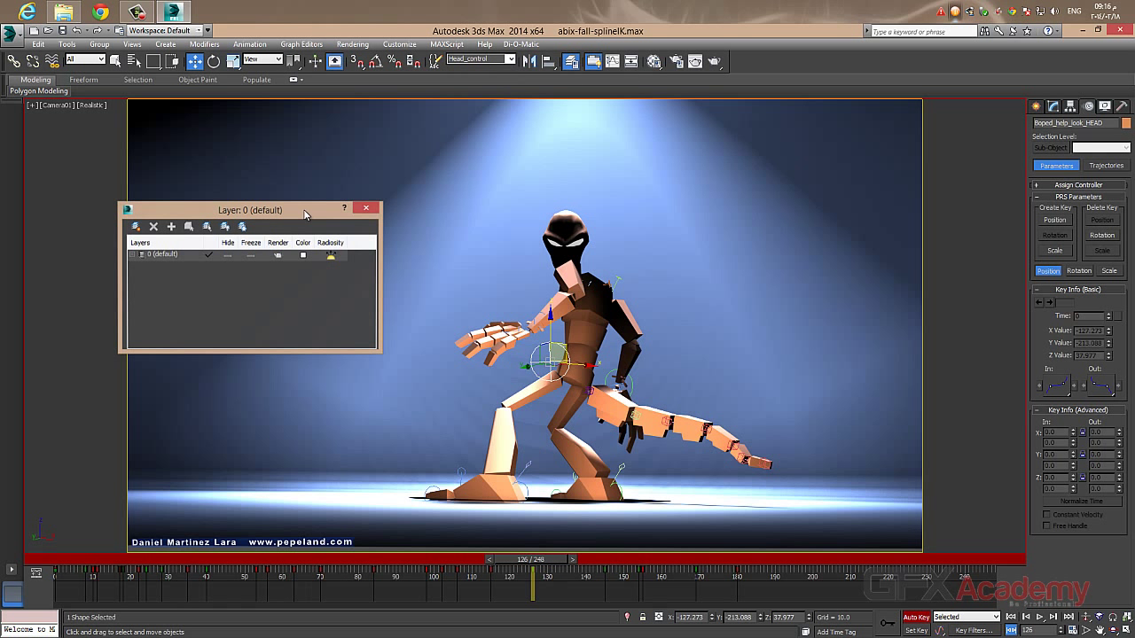
drag(263, 212, 243, 206)
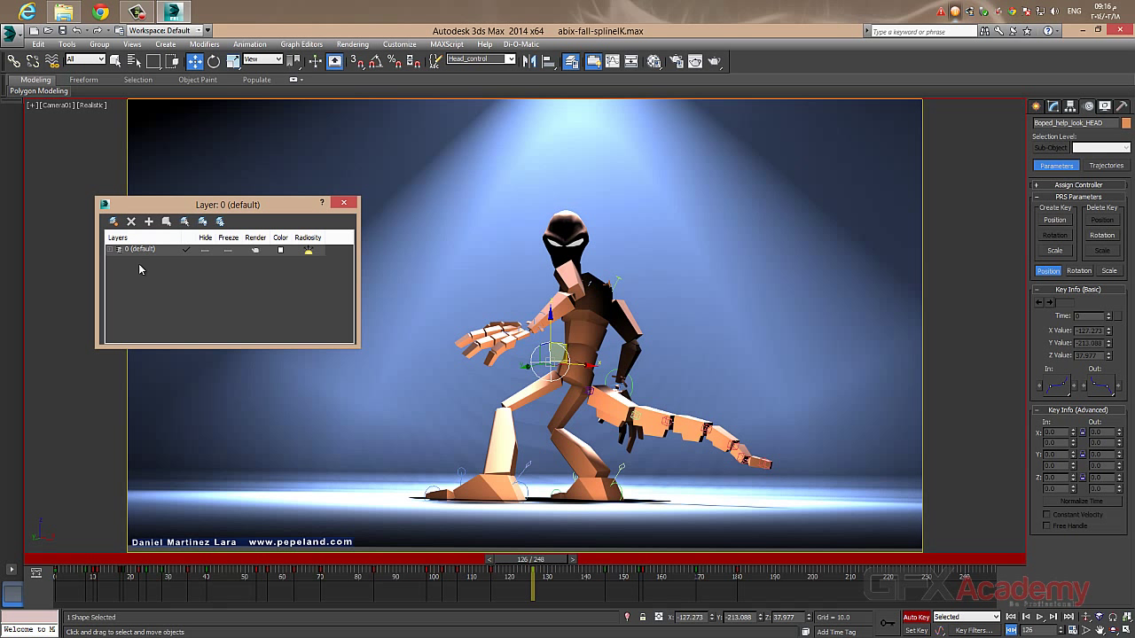
click(111, 252)
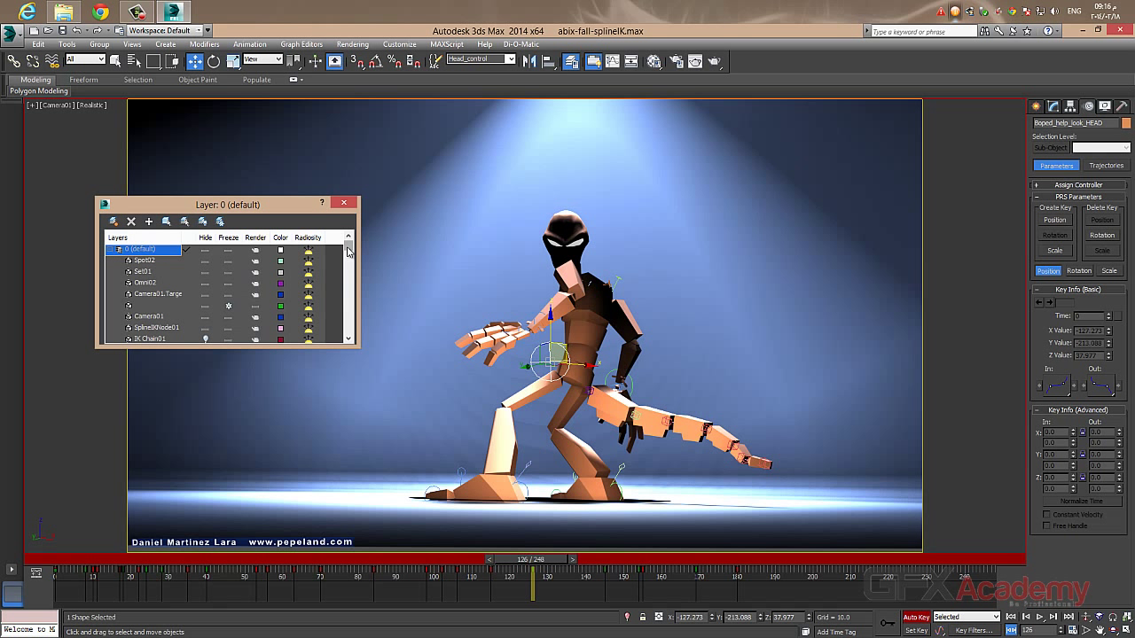
drag(348, 248, 352, 319)
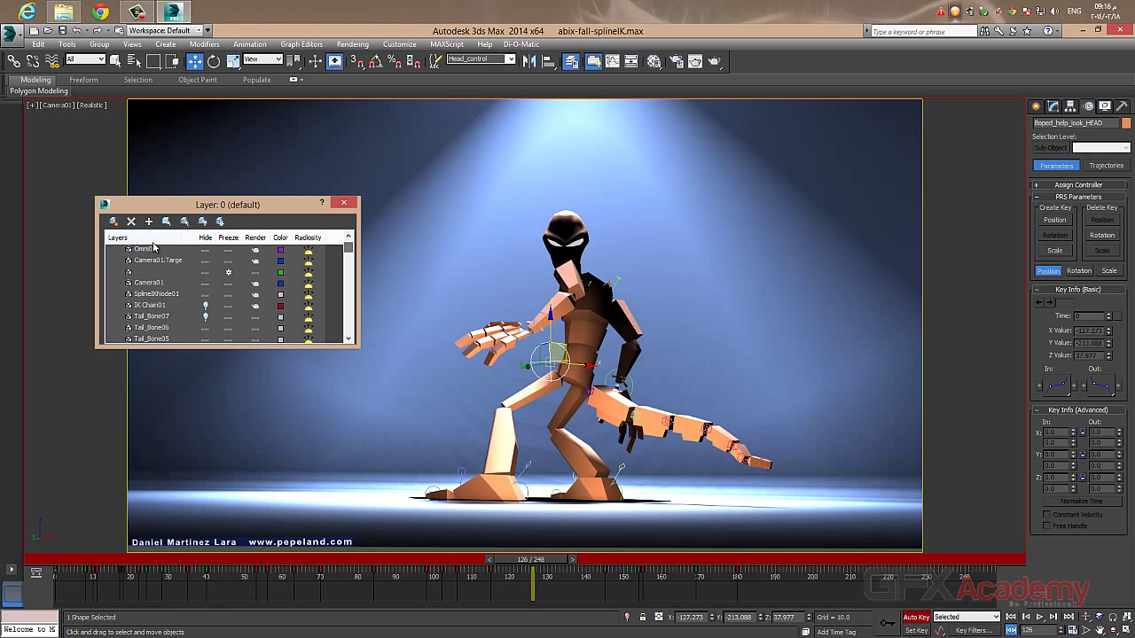
drag(348, 257, 349, 243)
click(119, 250)
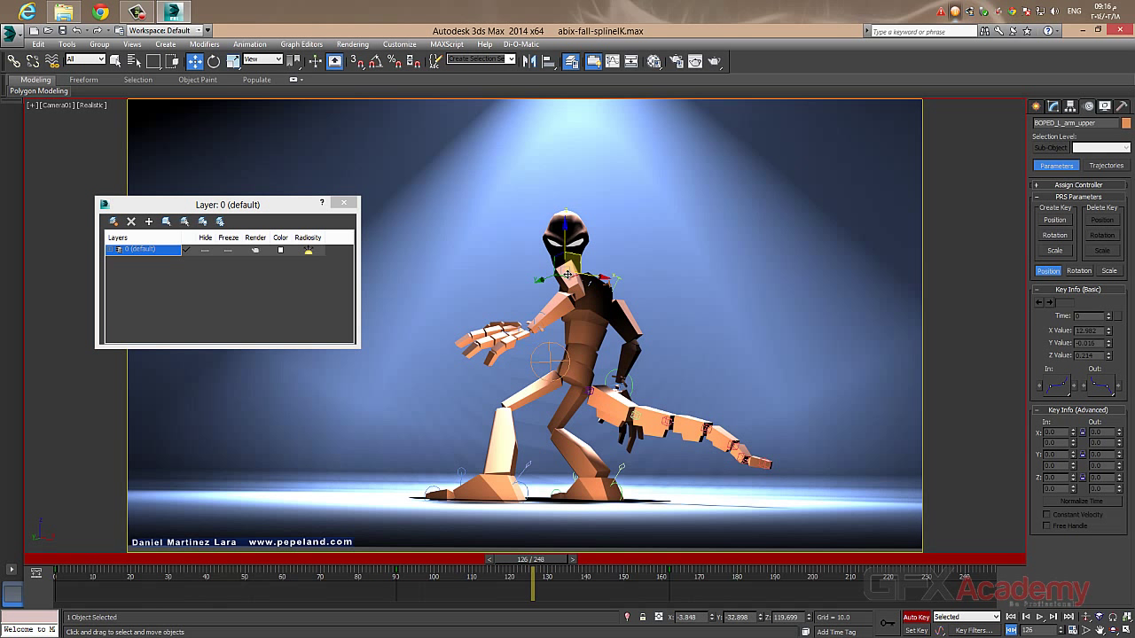
click(571, 292)
click(545, 361)
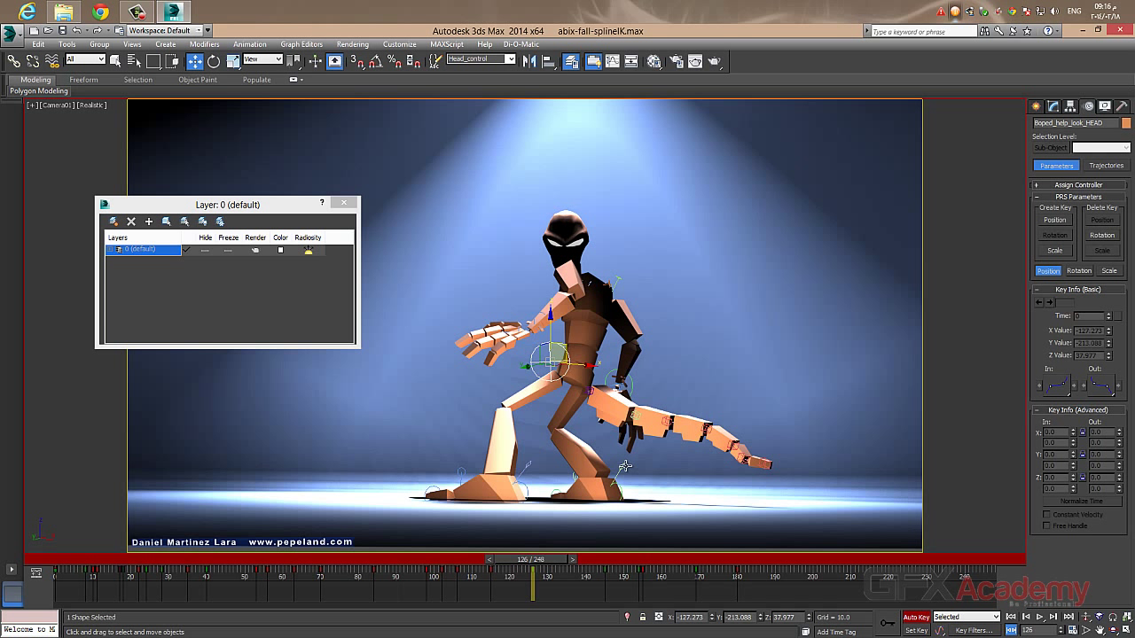
drag(245, 209, 291, 216)
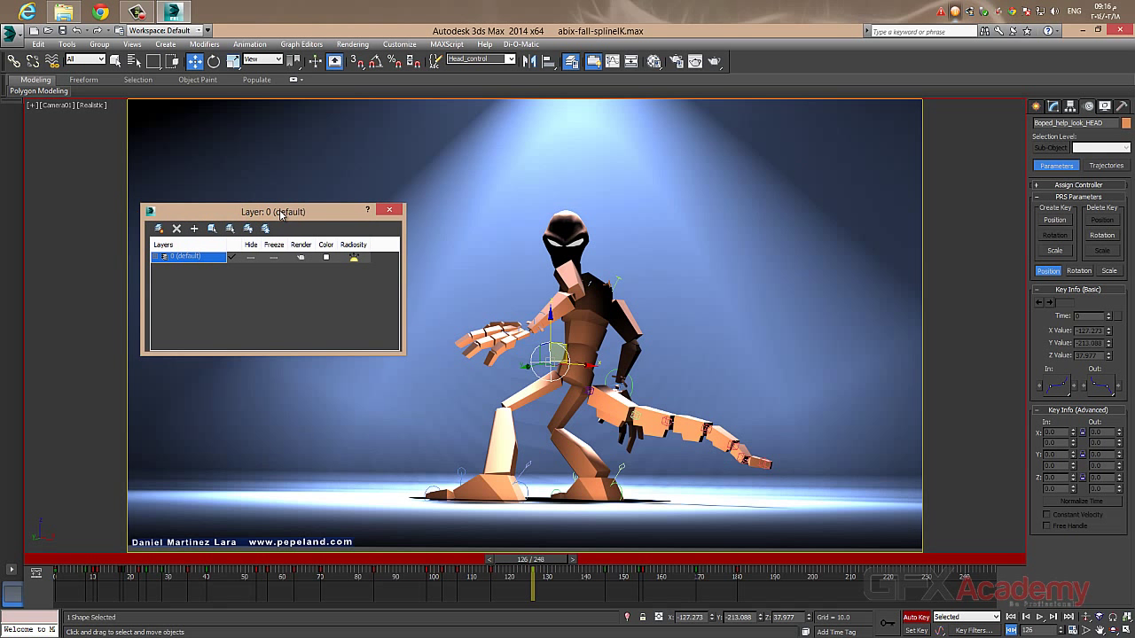
click(390, 210)
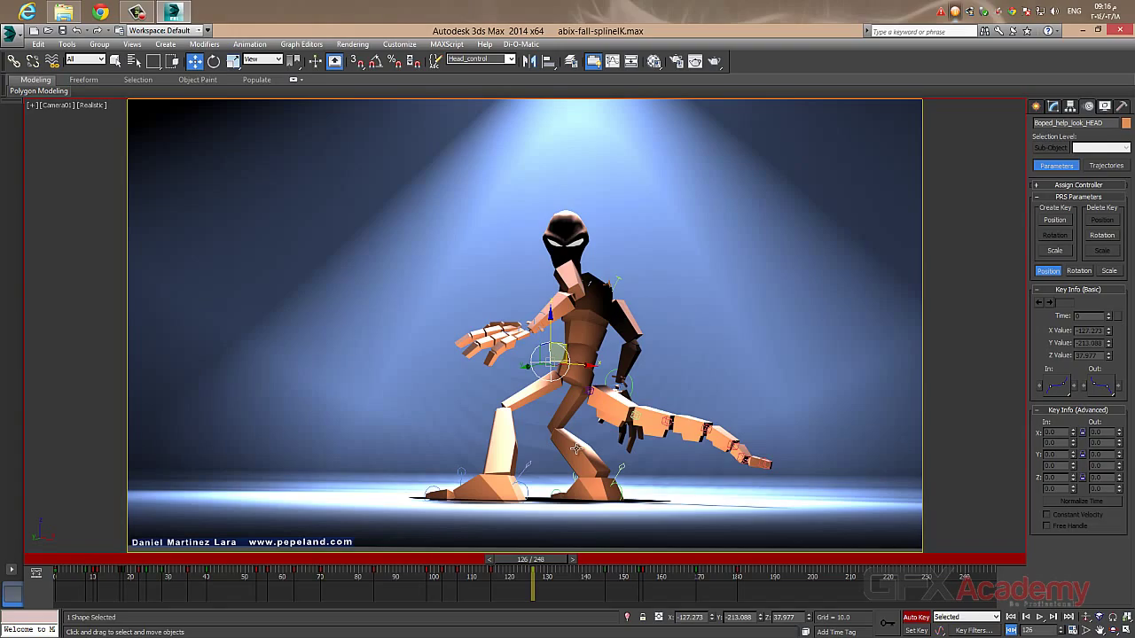
Scrub to frame 208 with the character standing upright and switch Auto Key off
mouse_move(534, 559)
mouse_down()
mouse_move(780, 564)
mouse_move(459, 568)
mouse_move(867, 564)
mouse_move(841, 568)
mouse_up()
key(w)
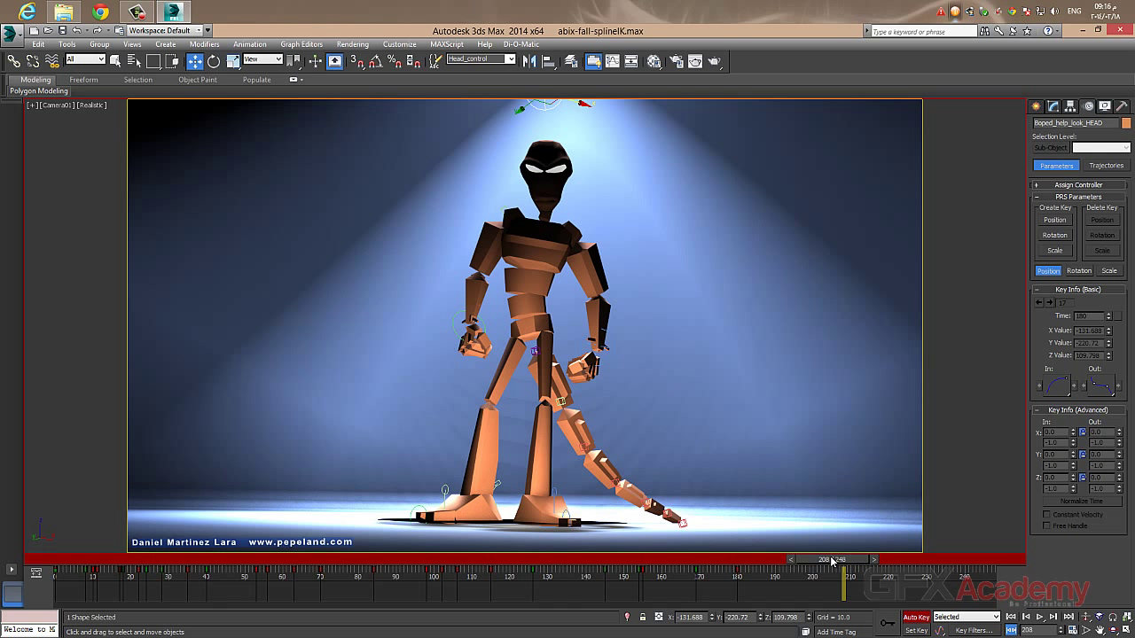
click(919, 617)
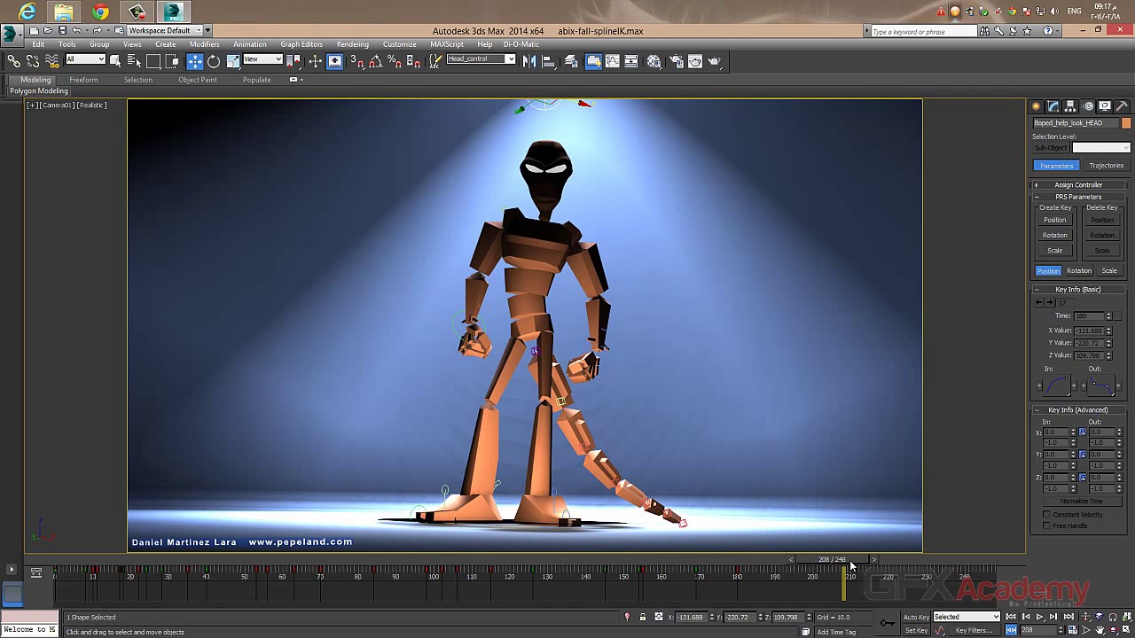